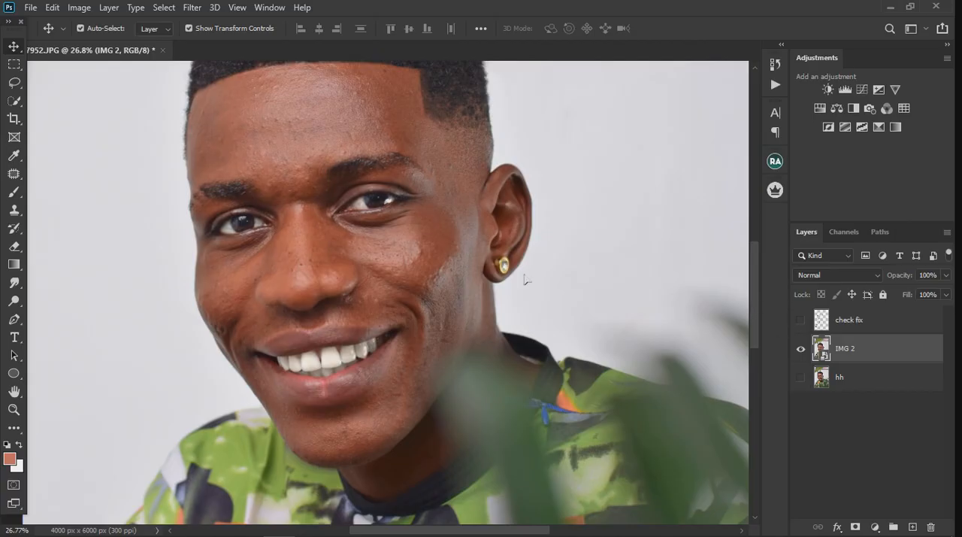
# Add a Selective Color adjustment layer above IMG 2 and set the Reds' cyan to +22 %
pyautogui.click(875, 526)
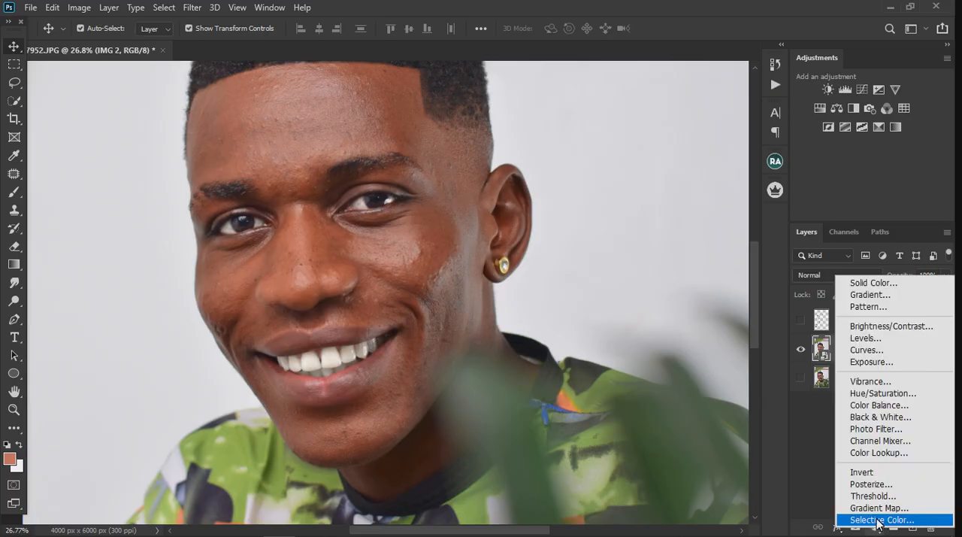
pyautogui.click(878, 519)
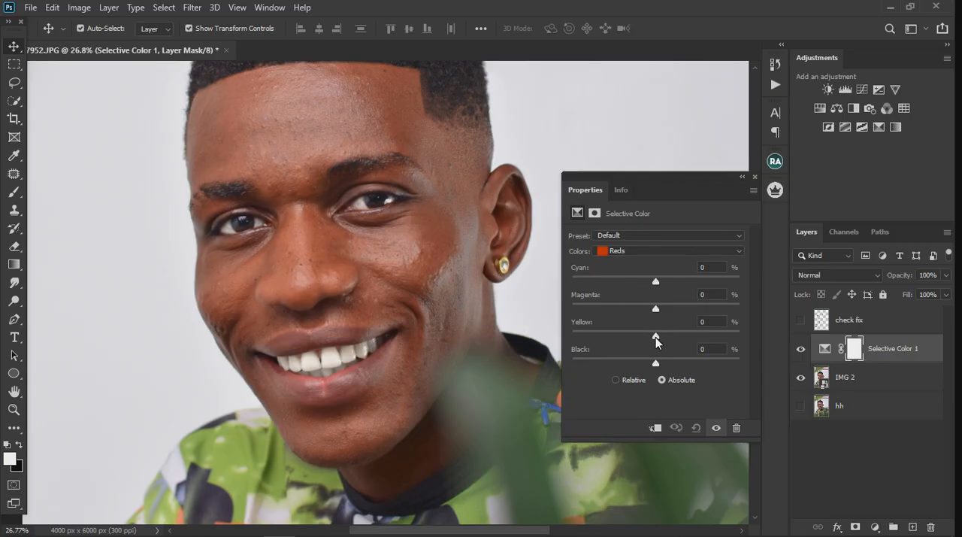
pyautogui.moveTo(657, 282); pyautogui.dragTo(681, 286)
pyautogui.scroll(-3, 315, 232)
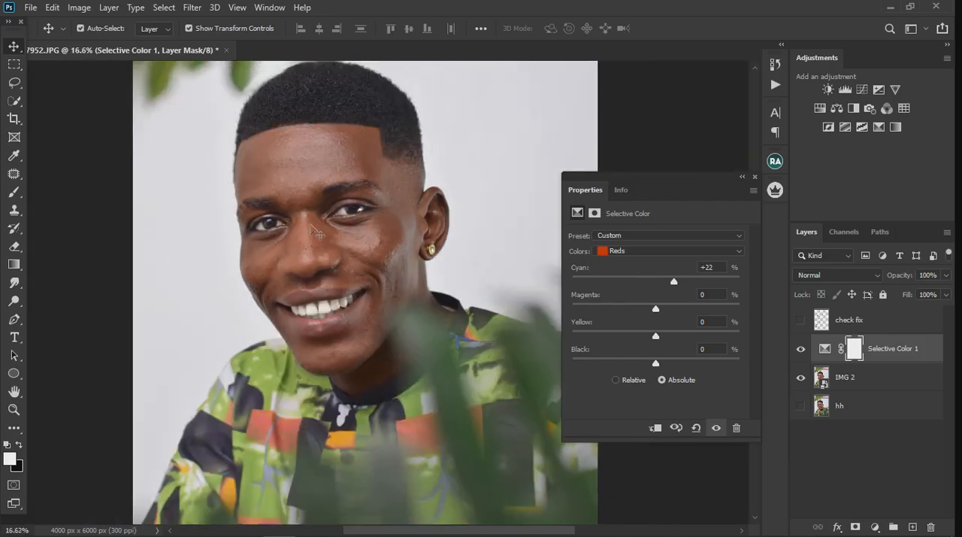
pyautogui.scroll(-1, 380, 249)
pyautogui.scroll(2, 378, 265)
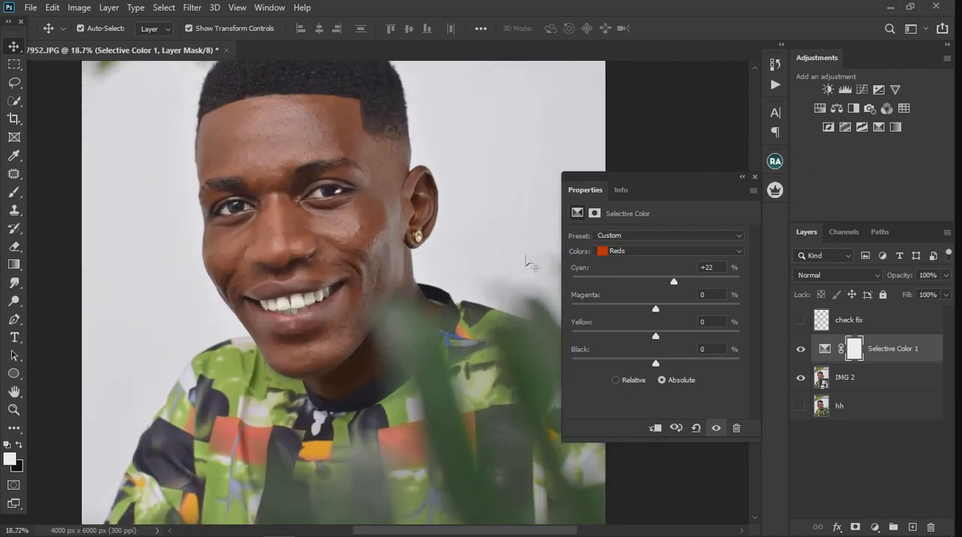
# Lower the Reds' cyan, set their yellow to +15 %, and close the adjustment's properties
pyautogui.moveTo(678, 282); pyautogui.dragTo(667, 282)
pyautogui.moveTo(679, 336); pyautogui.dragTo(670, 341)
pyautogui.click(754, 177)
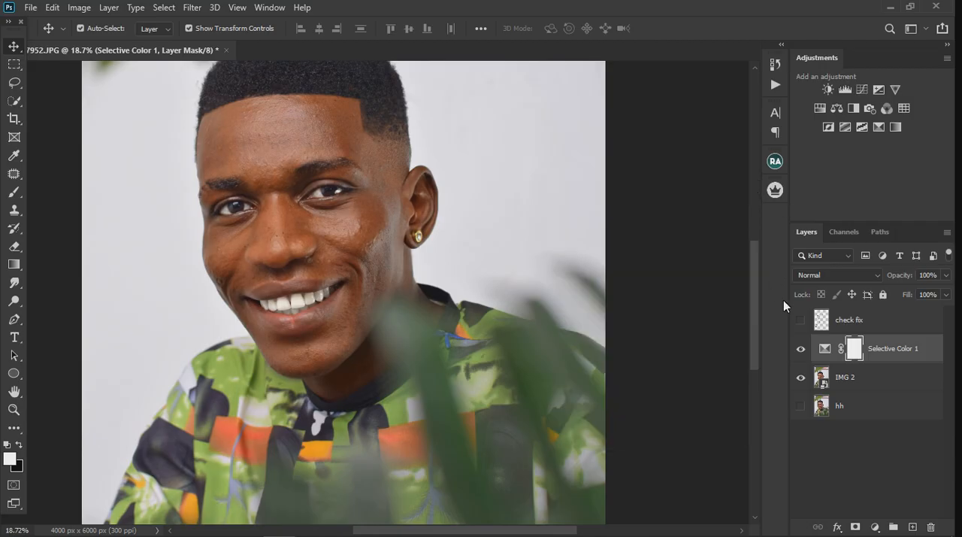
# Compare the portrait with and without the Selective Color 1 adjustment
pyautogui.scroll(-2, 316, 200)
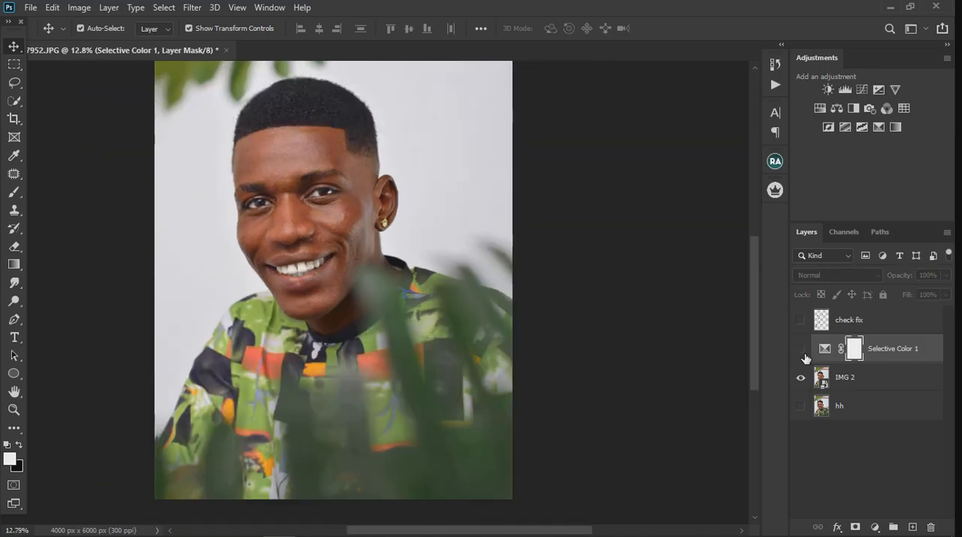
pyautogui.scroll(5, 339, 173)
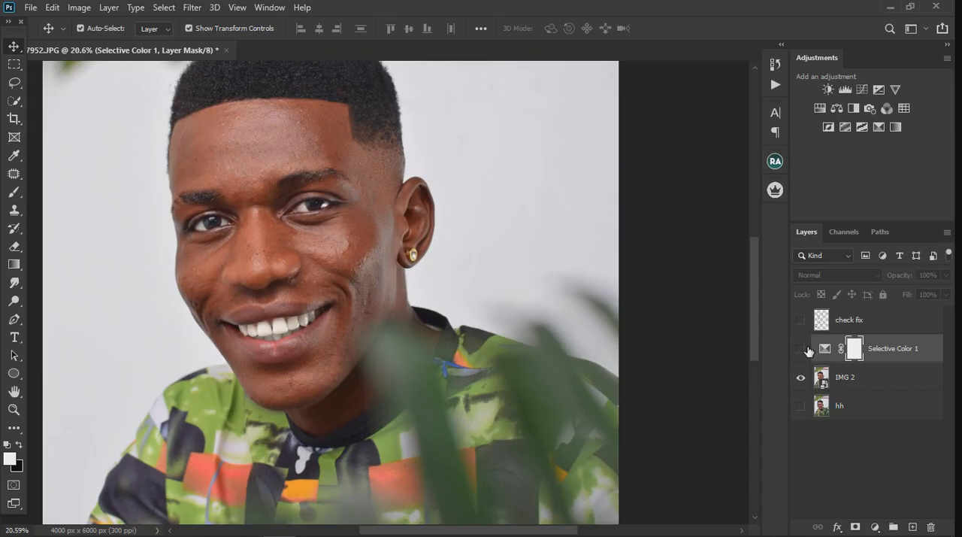
pyautogui.click(801, 349)
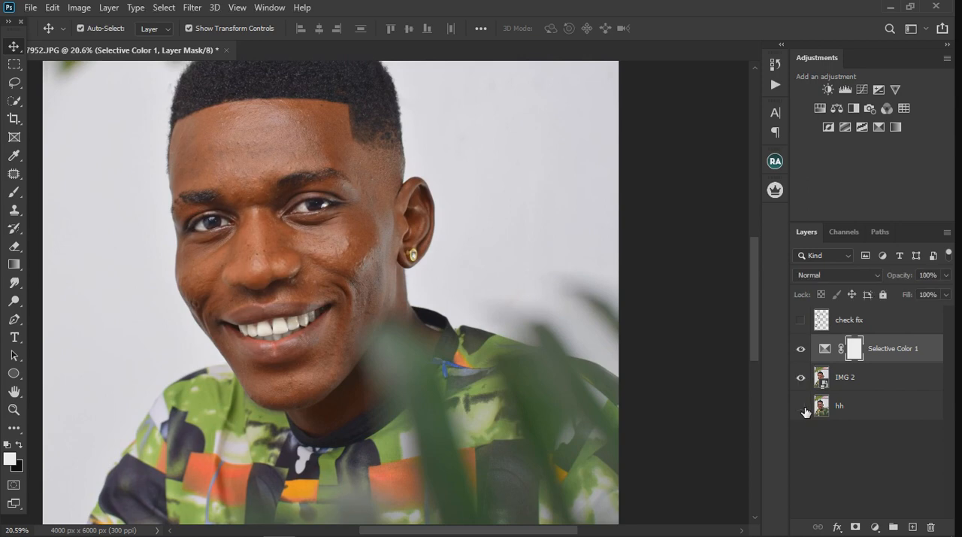
# Compare the adjusted portrait with the original hh layer by isolating that layer and restoring the others
pyautogui.keyDown('alt'); pyautogui.click(803, 408); pyautogui.keyUp('alt')
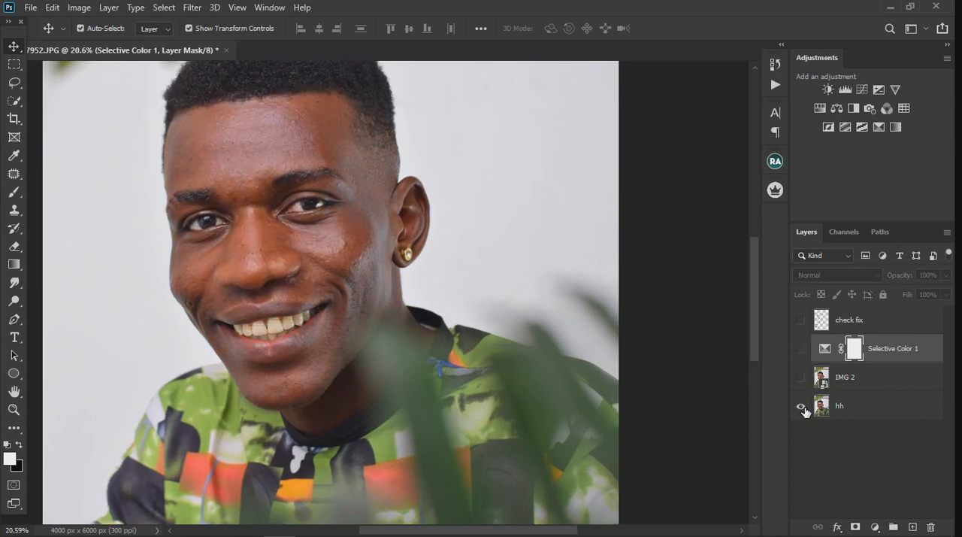
pyautogui.keyDown('alt'); pyautogui.click(802, 407); pyautogui.keyUp('alt')
pyautogui.keyDown('alt'); pyautogui.click(803, 407); pyautogui.keyUp('alt')
pyautogui.keyDown('alt'); pyautogui.click(803, 408); pyautogui.keyUp('alt')
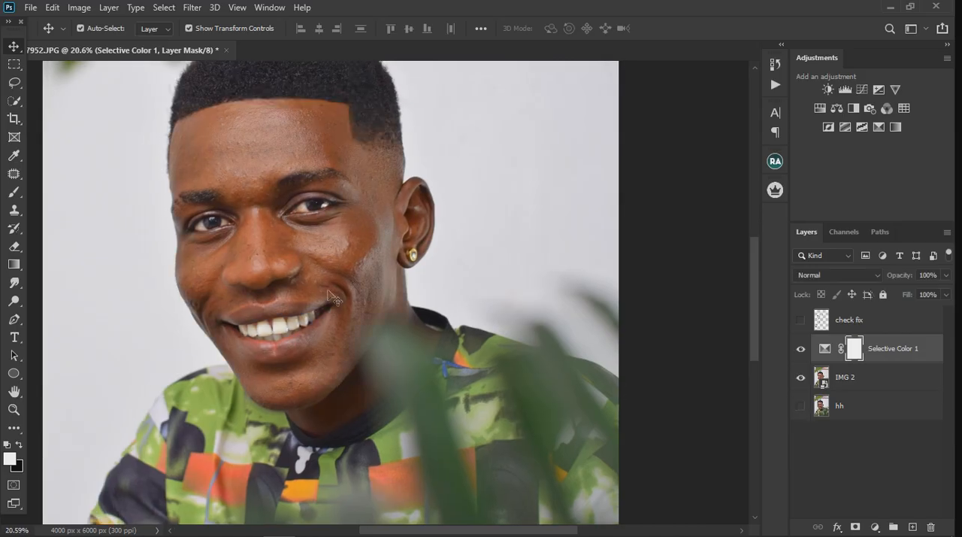
pyautogui.scroll(-3, 329, 292)
pyautogui.scroll(4, 249, 228)
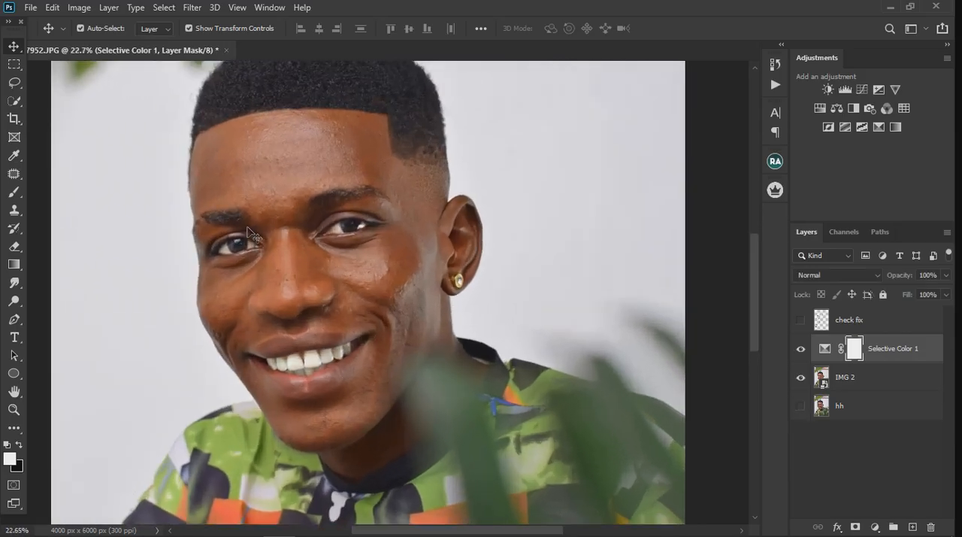
# Fine-tune Selective Color 1 by setting the Reds' cyan to about +6 % and lowering their yellow slightly, and compare before and after
pyautogui.doubleClick(829, 350)
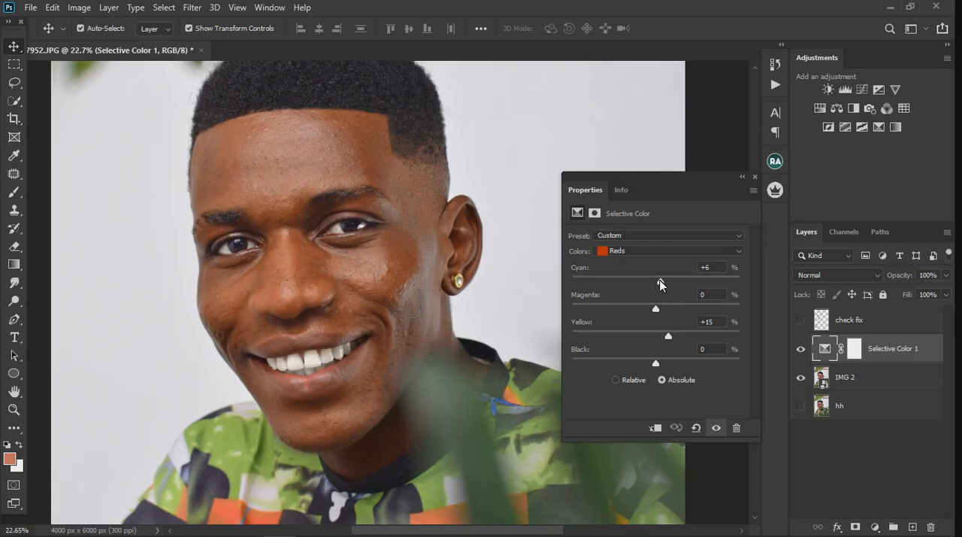
pyautogui.moveTo(654, 279)
pyautogui.mouseDown()
pyautogui.moveTo(645, 280)
pyautogui.moveTo(658, 280)
pyautogui.mouseUp()
pyautogui.moveTo(668, 335); pyautogui.dragTo(663, 340)
pyautogui.scroll(-2, 294, 275)
pyautogui.click(806, 349)
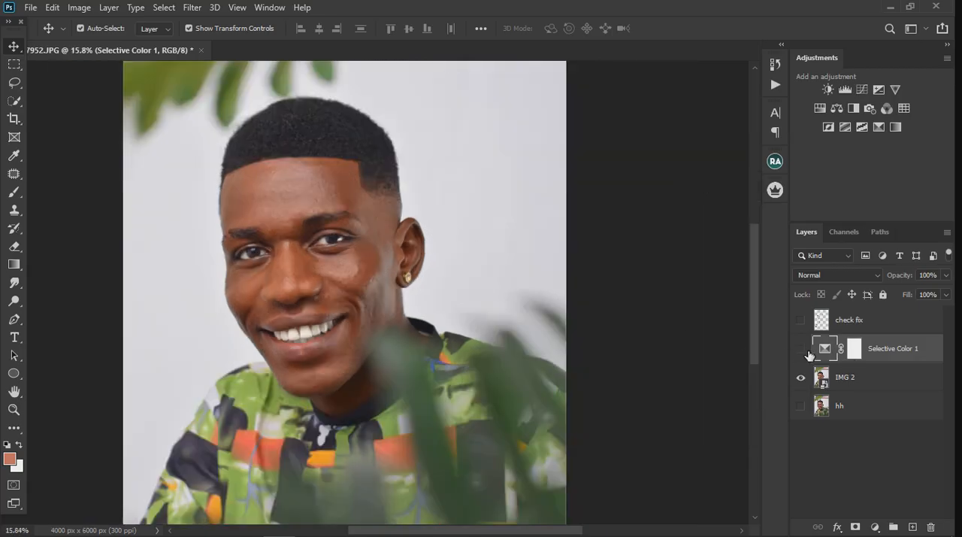
pyautogui.click(803, 349)
# Merge the Selective Color 1 adjustment with the IMG 2 layer into a single layer
pyautogui.rightClick(890, 381)
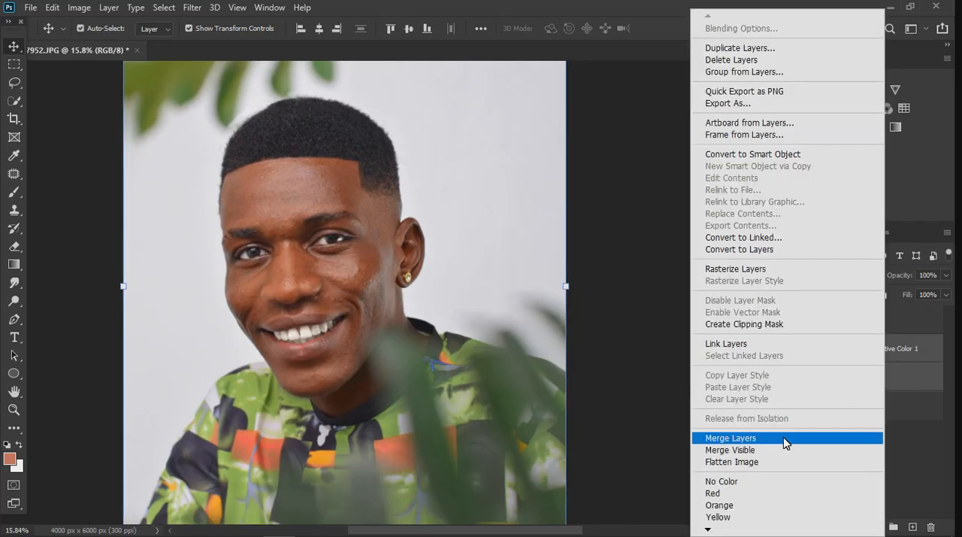
pyautogui.click(924, 358)
pyautogui.click(919, 364)
pyautogui.click(912, 357)
pyautogui.keyDown('ctrl'); pyautogui.click(897, 377); pyautogui.keyUp('ctrl')
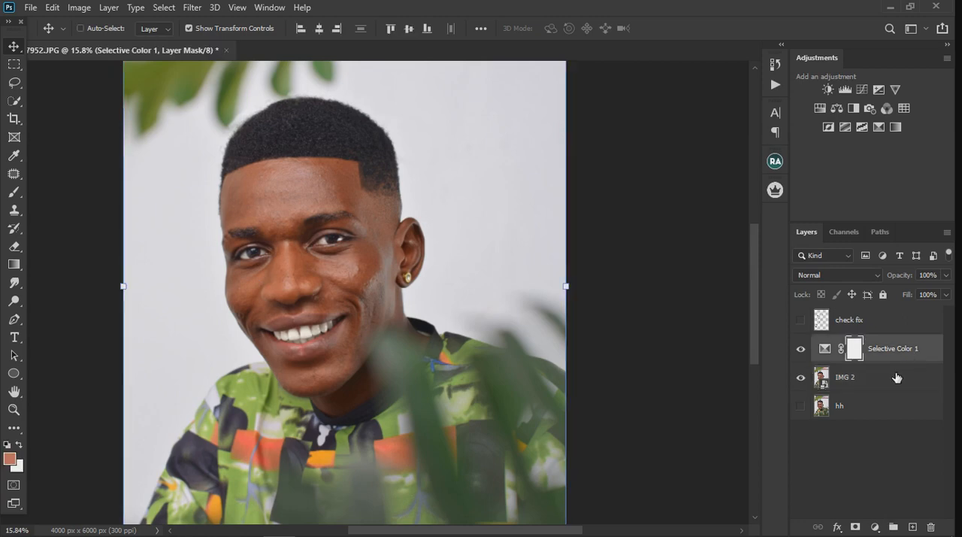
pyautogui.rightClick(890, 377)
pyautogui.click(759, 441)
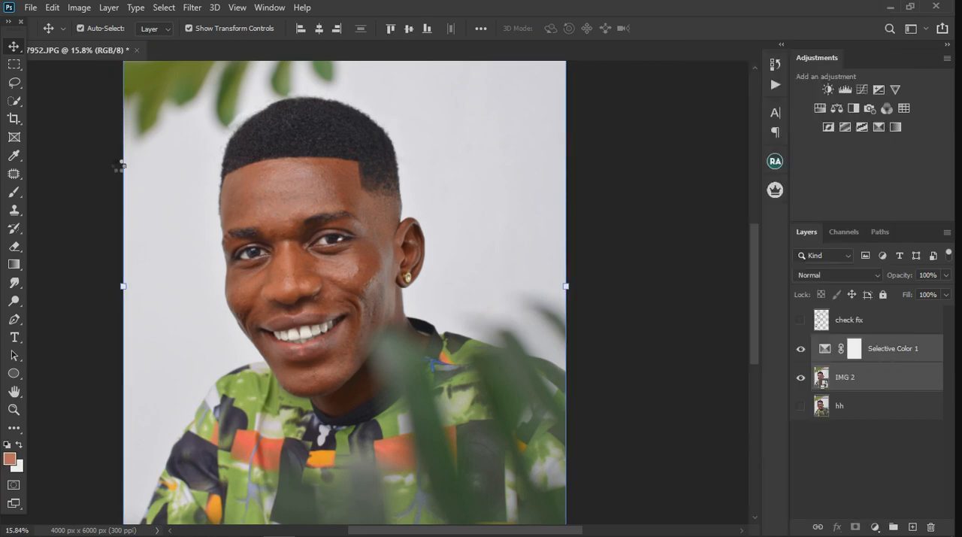
# Add a blank layer above the merged portrait layer and undo the surplus second one
pyautogui.scroll(3, 284, 197)
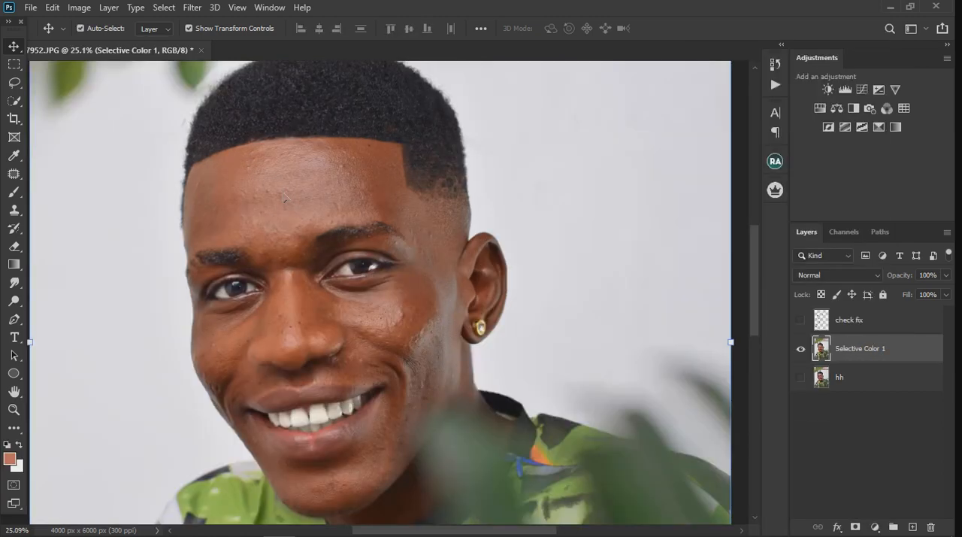
pyautogui.scroll(4, 282, 197)
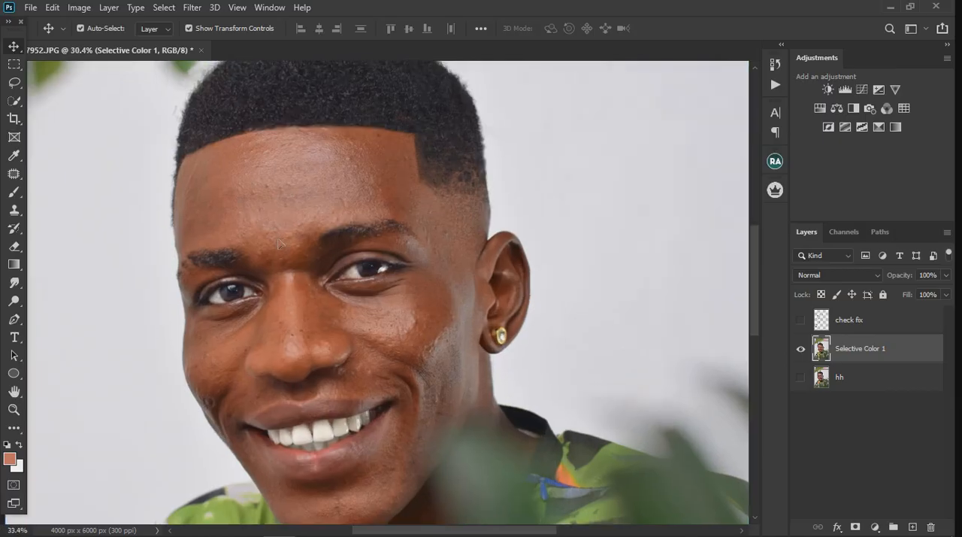
pyautogui.scroll(-2, 214, 248)
pyautogui.scroll(-2, 136, 329)
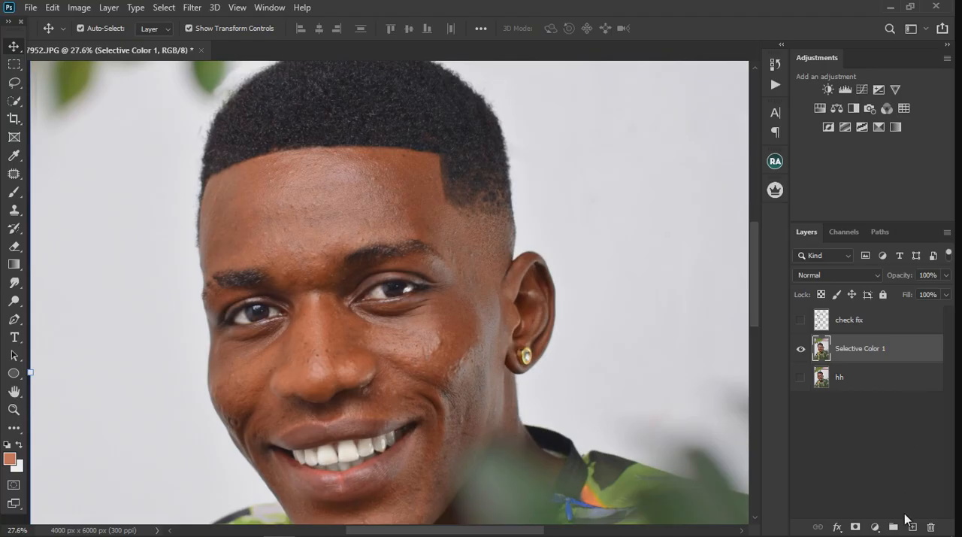
pyautogui.click(913, 527)
pyautogui.click(912, 527)
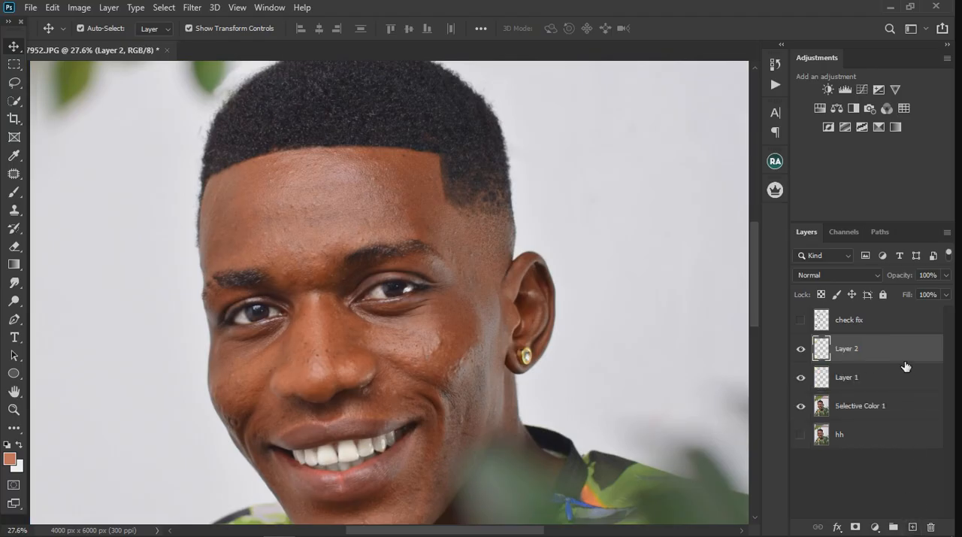
pyautogui.hotkey('ctrl', 'z')
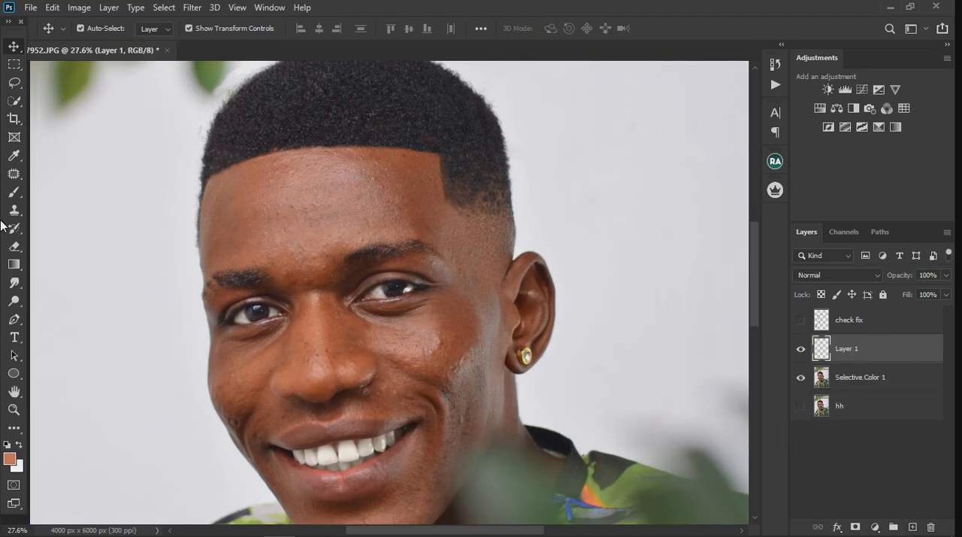
# Activate the Healing Brush tool and enlarge its brush to 45 px
pyautogui.click(16, 175)
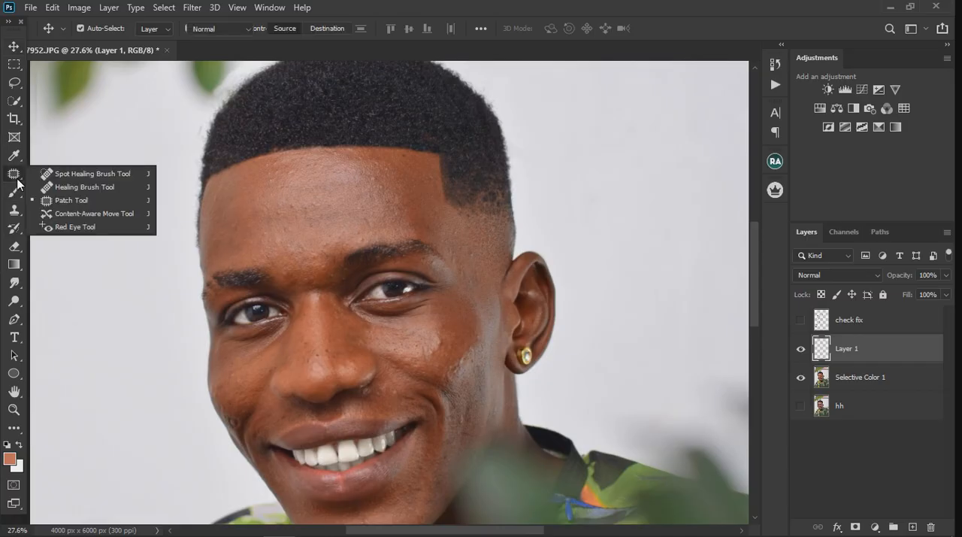
pyautogui.click(72, 188)
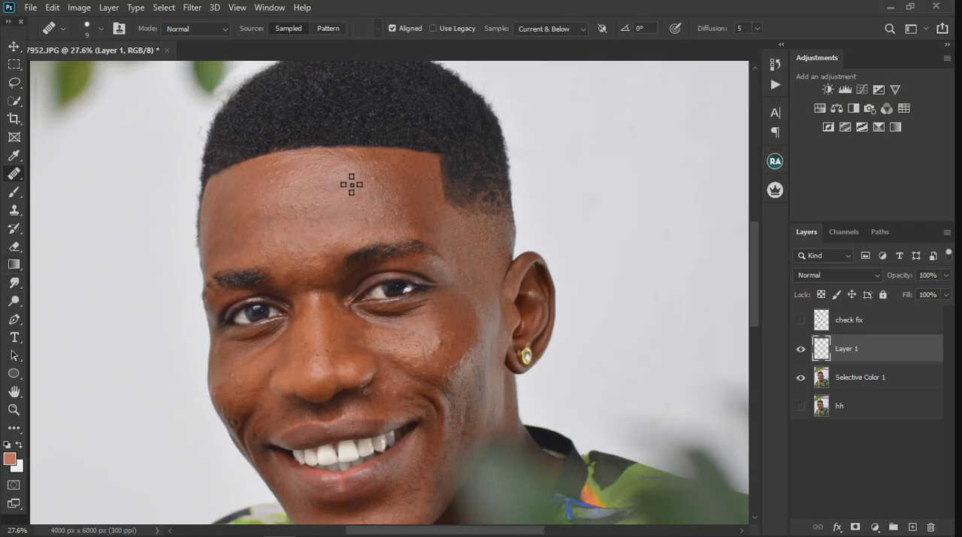
pyautogui.press(']')
pyautogui.press(']')
pyautogui.press(']')
pyautogui.press(']')
pyautogui.press(']')
pyautogui.press(']')
pyautogui.press(']')
pyautogui.press(']')
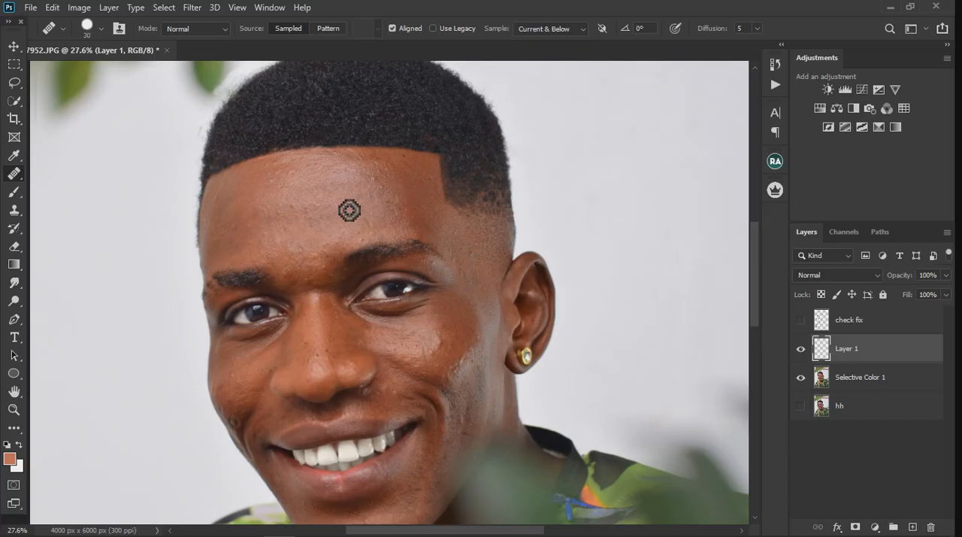
# Heal the ring-shaped scar on the lower cheek at the face's outer edge, using nearby clean skin
pyautogui.scroll(5, 240, 453)
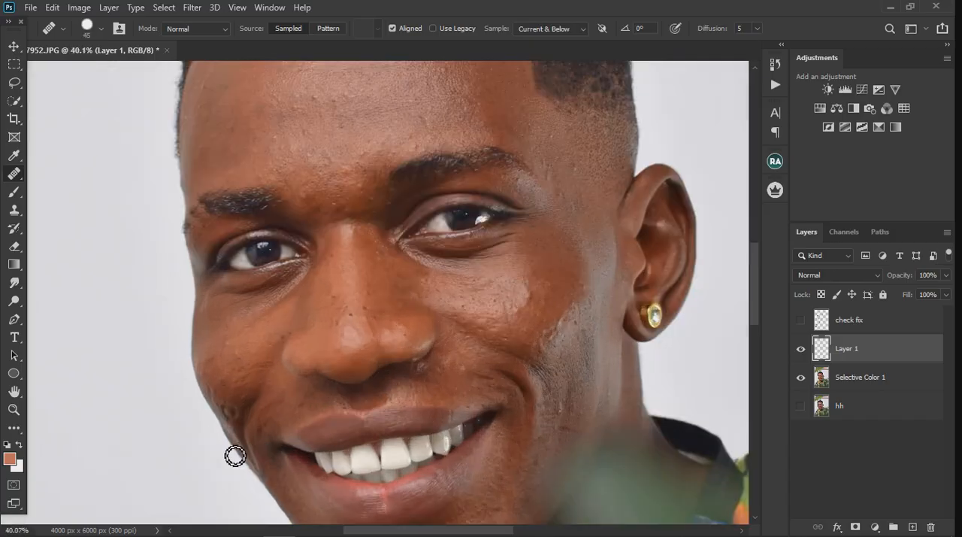
pyautogui.scroll(2, 232, 438)
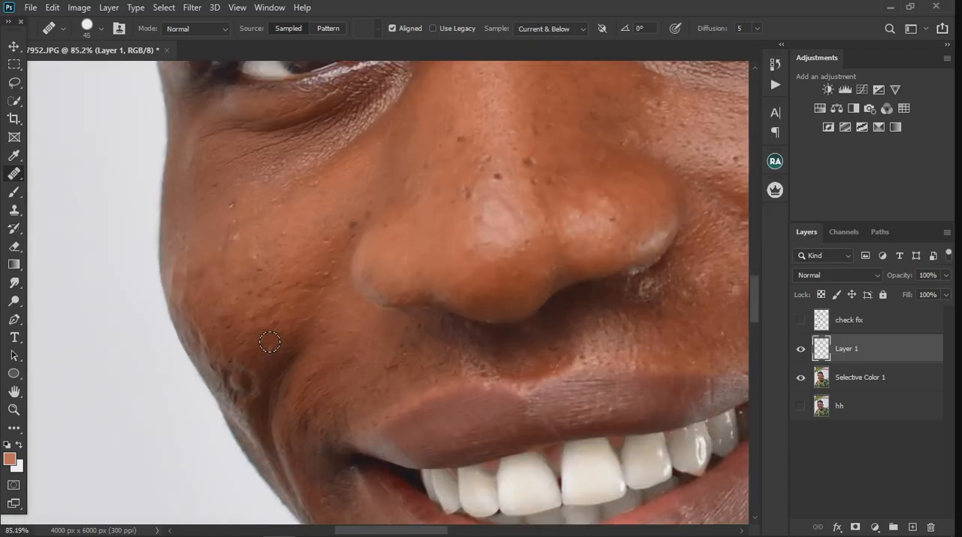
pyautogui.keyDown('alt'); pyautogui.click(228, 346); pyautogui.keyUp('alt')
pyautogui.moveTo(225, 376); pyautogui.dragTo(239, 397)
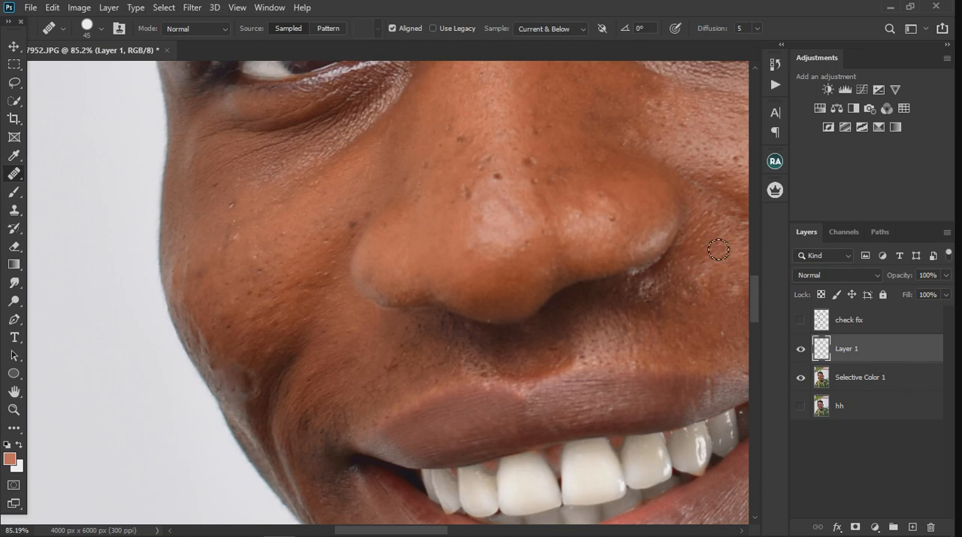
pyautogui.click(243, 344)
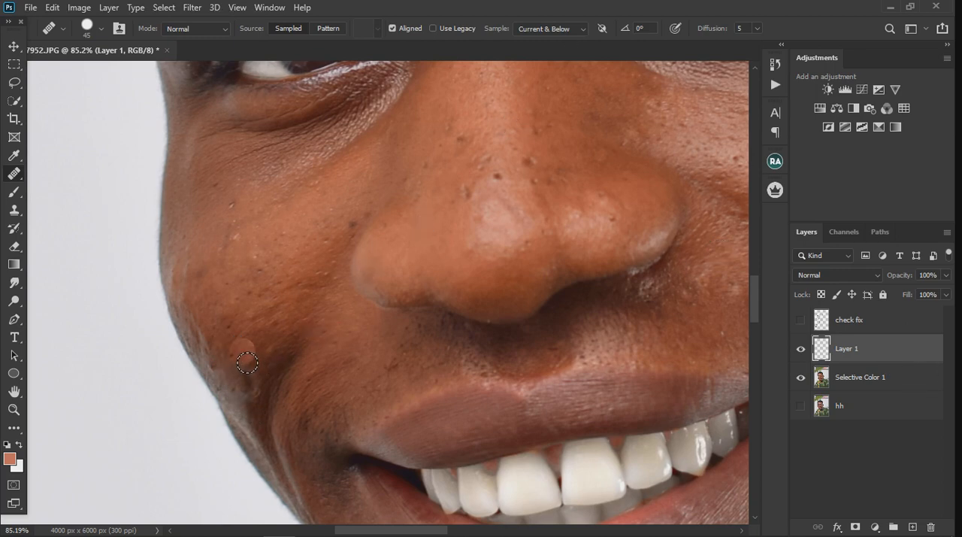
pyautogui.moveTo(253, 382); pyautogui.dragTo(255, 396)
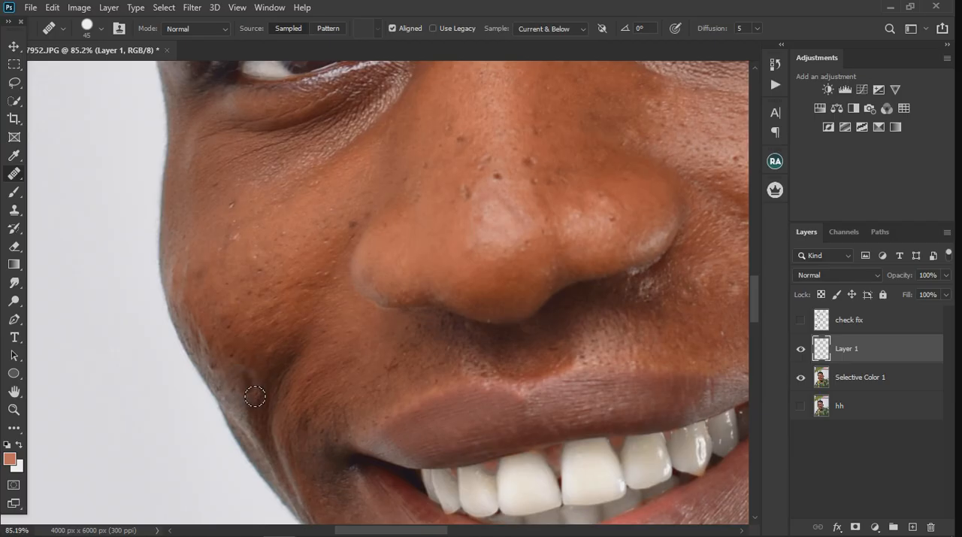
# Heal the small blemishes across the same cheek and beside the nose
pyautogui.click(293, 288)
pyautogui.click(373, 340)
pyautogui.click(404, 304)
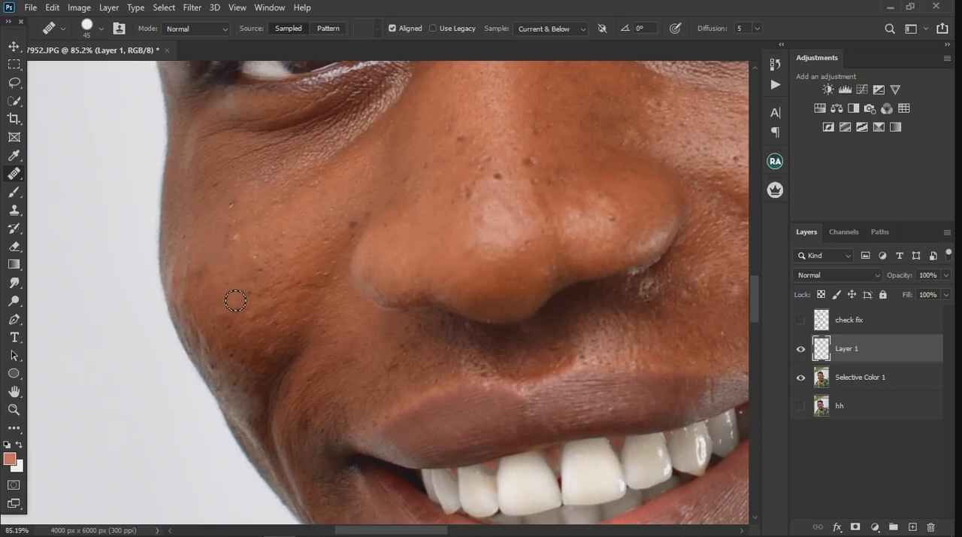
pyautogui.click(236, 269)
pyautogui.click(245, 282)
# Reduce the healing brush to 30 px and heal the dark spots on the bridge and tip of the nose
pyautogui.press('[')
pyautogui.press('[')
pyautogui.press('[')
pyautogui.scroll(-2, 303, 305)
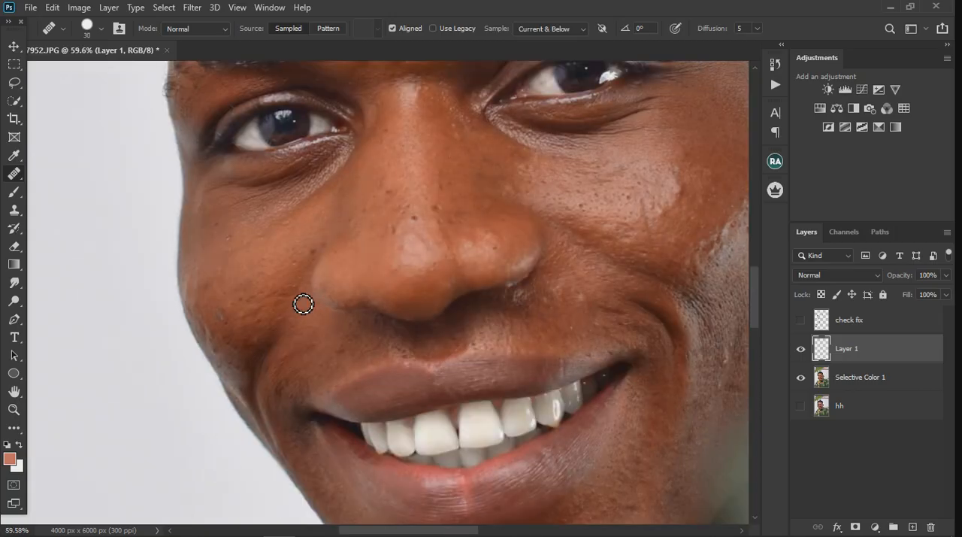
pyautogui.scroll(2, 418, 241)
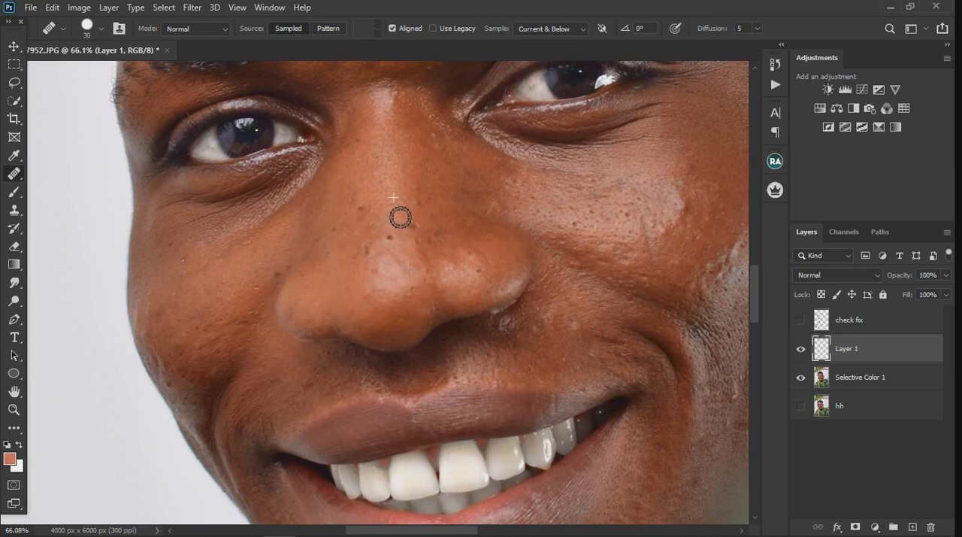
pyautogui.keyDown('alt'); pyautogui.click(395, 212); pyautogui.keyUp('alt')
pyautogui.click(392, 240)
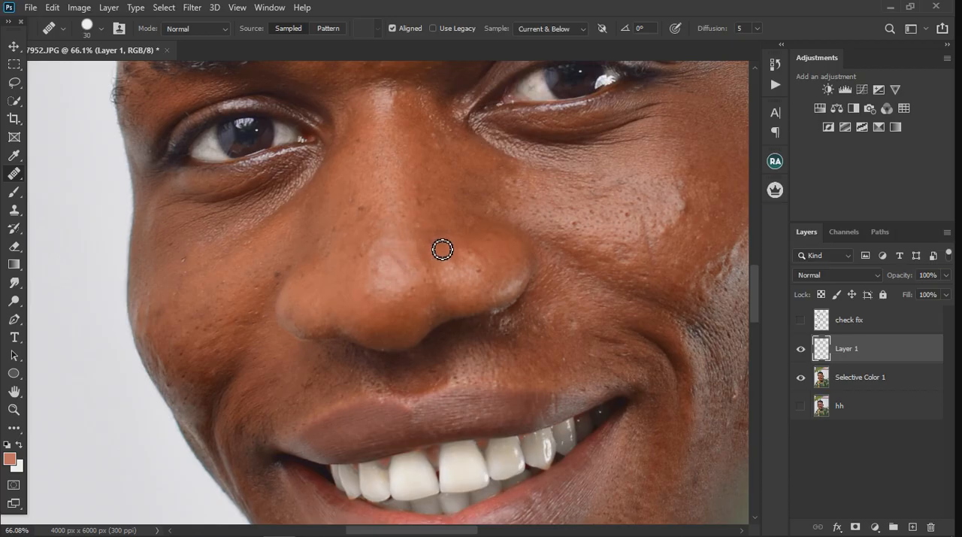
# Heal the small bumps and spots on the cheek below the eye on the earring side of the face
pyautogui.scroll(-2, 292, 231)
pyautogui.scroll(-2, 292, 231)
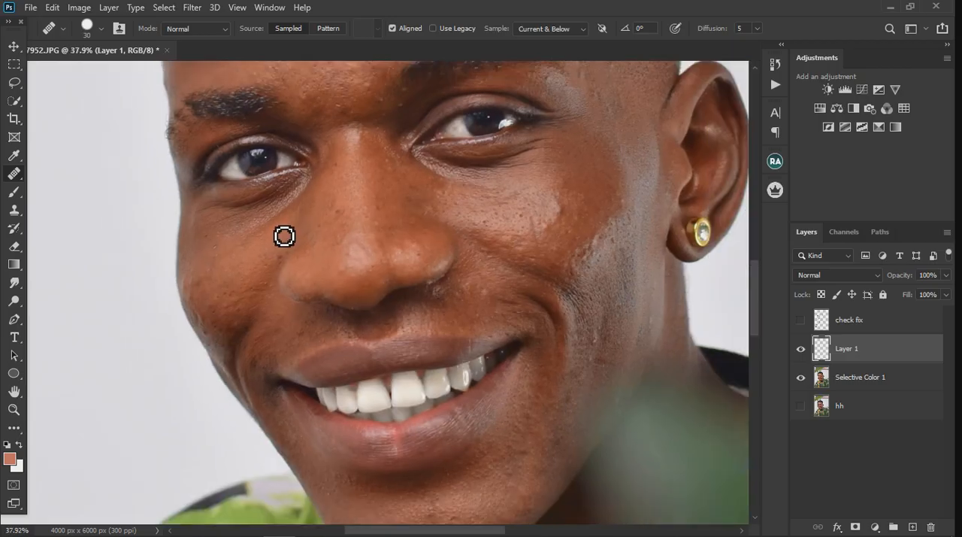
pyautogui.scroll(4, 524, 223)
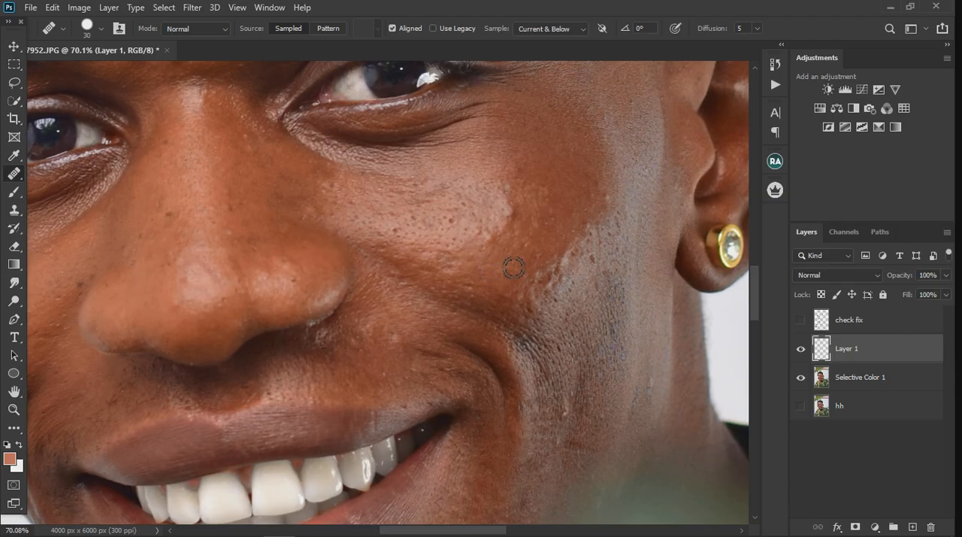
pyautogui.keyDown('alt'); pyautogui.click(531, 215); pyautogui.keyUp('alt')
pyautogui.click(517, 221)
pyautogui.click(502, 254)
pyautogui.keyDown('alt'); pyautogui.click(502, 254); pyautogui.keyUp('alt')
pyautogui.click(459, 246)
pyautogui.click(463, 234)
pyautogui.keyDown('alt'); pyautogui.click(412, 243); pyautogui.keyUp('alt')
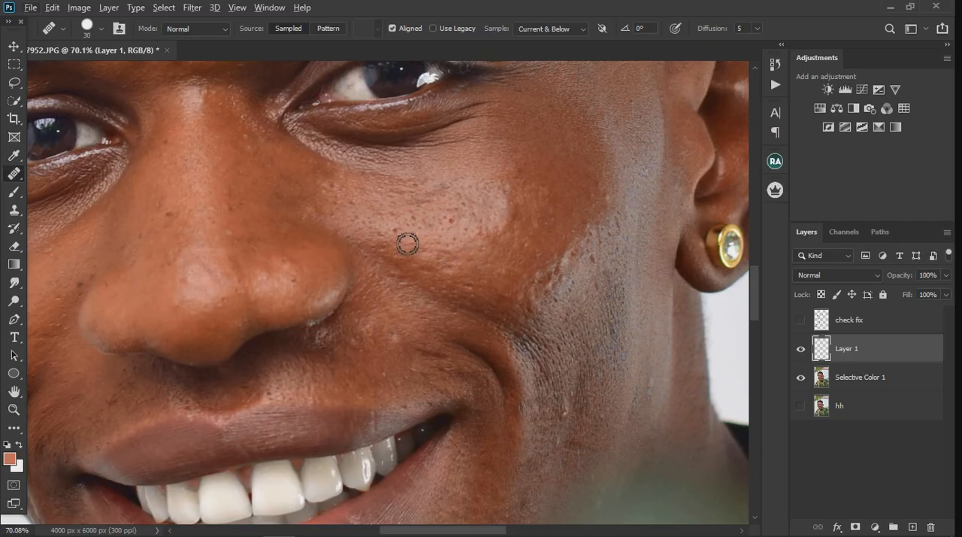
pyautogui.click(540, 268)
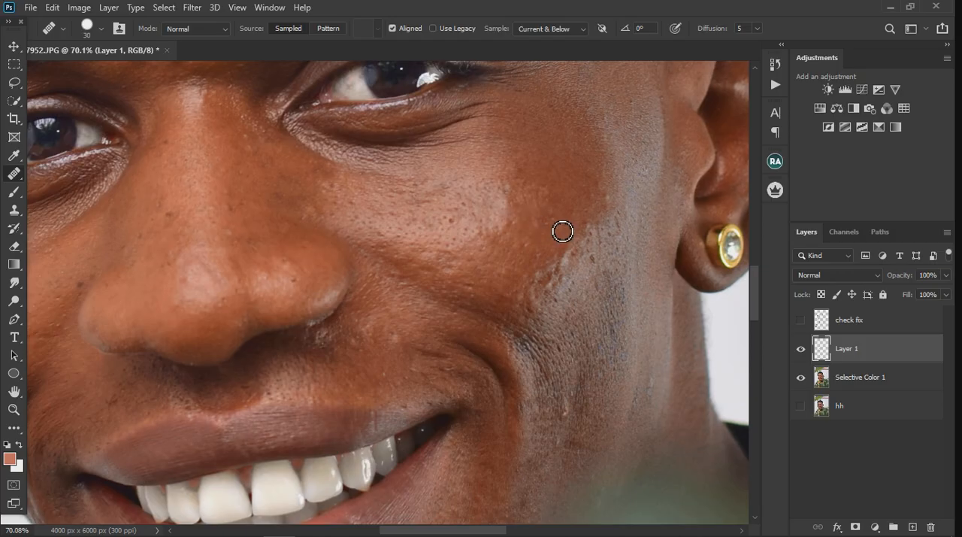
# Heal the rough spots along the edge of the shiny stubble area on the earring-side cheek and jaw
pyautogui.click(587, 235)
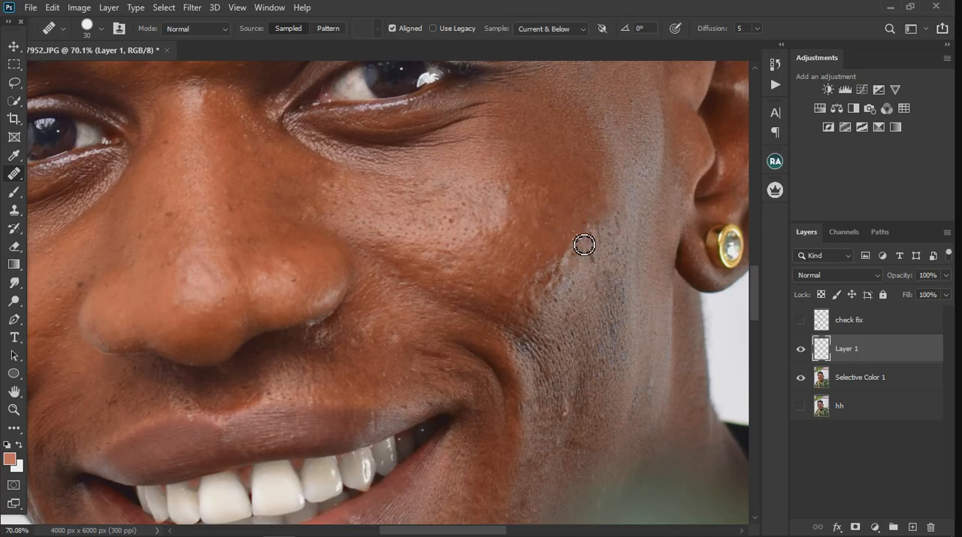
pyautogui.click(594, 289)
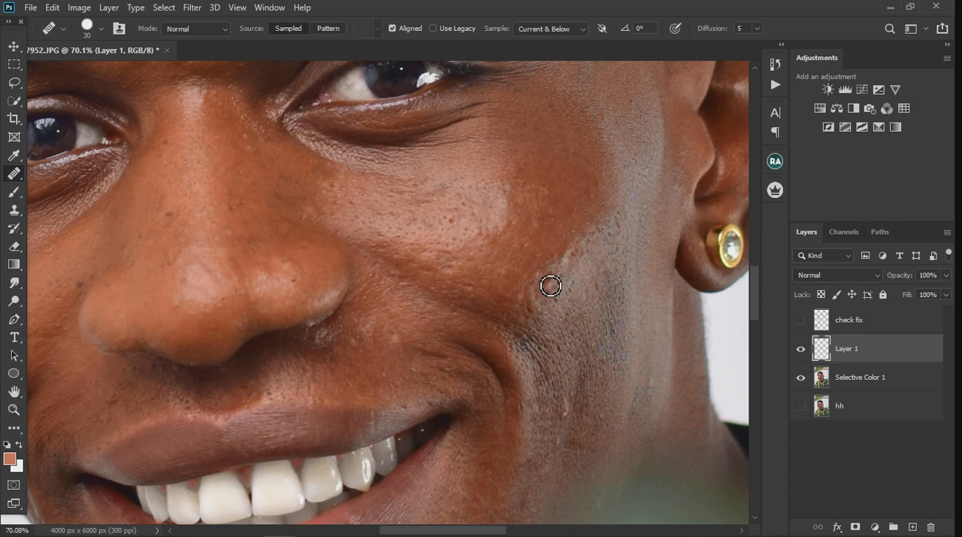
pyautogui.keyDown('alt'); pyautogui.click(547, 315); pyautogui.keyUp('alt')
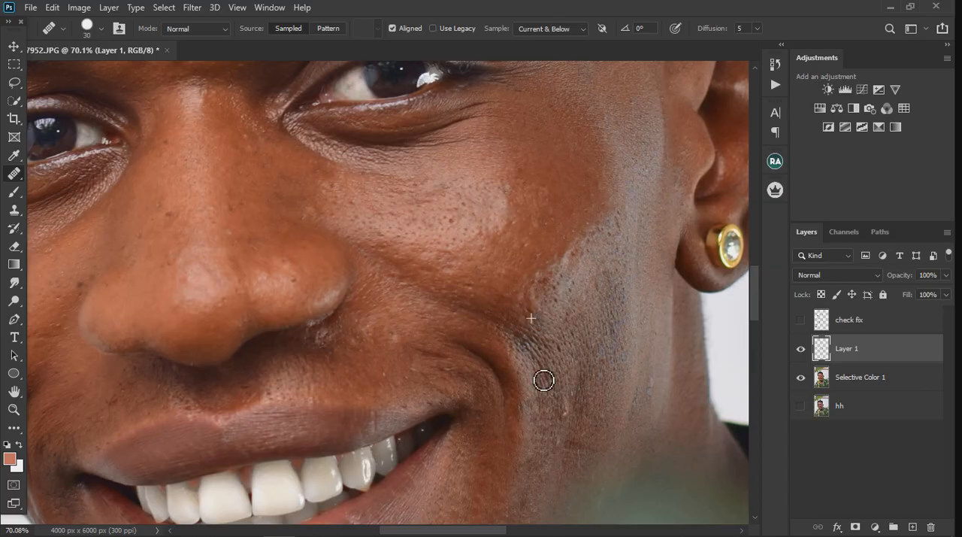
pyautogui.click(571, 426)
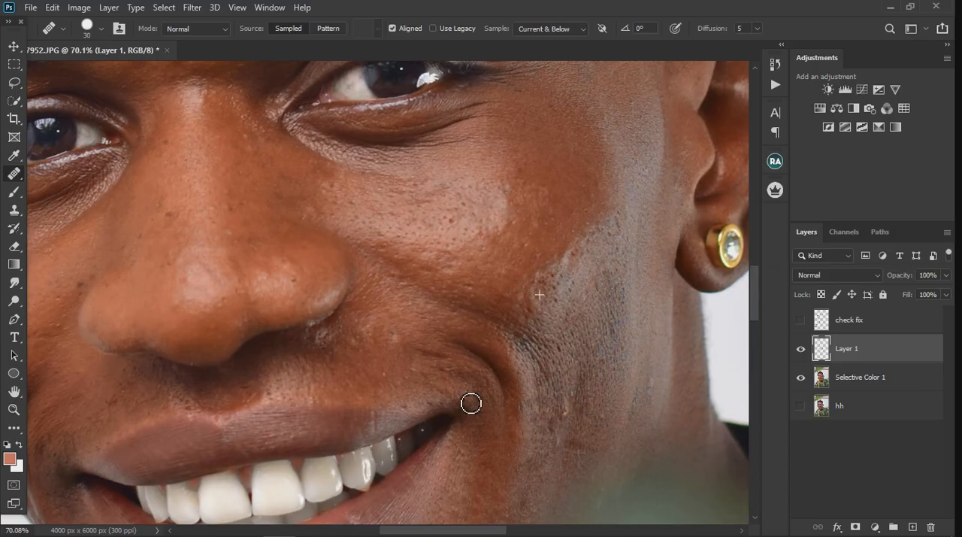
# Heal the small blemishes above the upper lip and inside the smile crease on the earring side
pyautogui.click(417, 376)
pyautogui.click(453, 367)
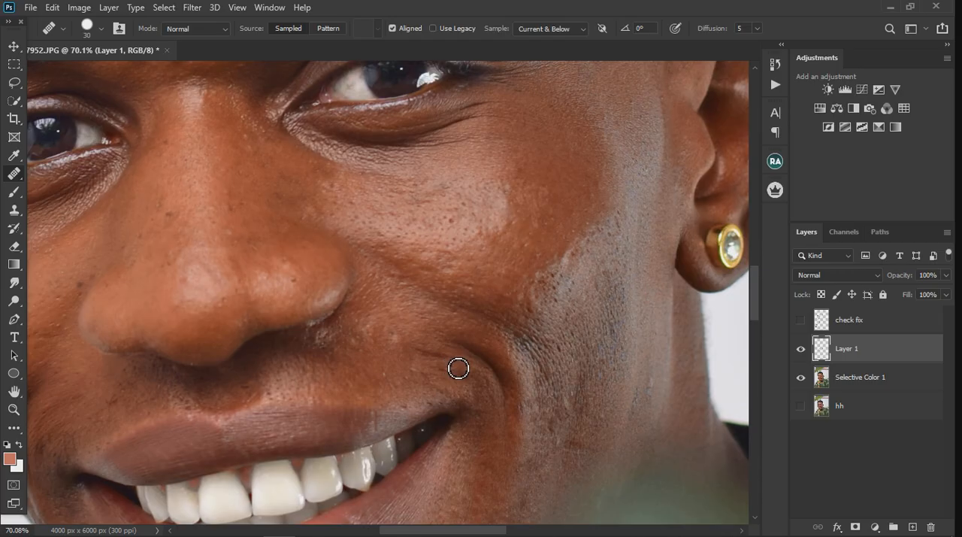
pyautogui.keyDown('alt'); pyautogui.click(454, 364); pyautogui.keyUp('alt')
pyautogui.click(333, 385)
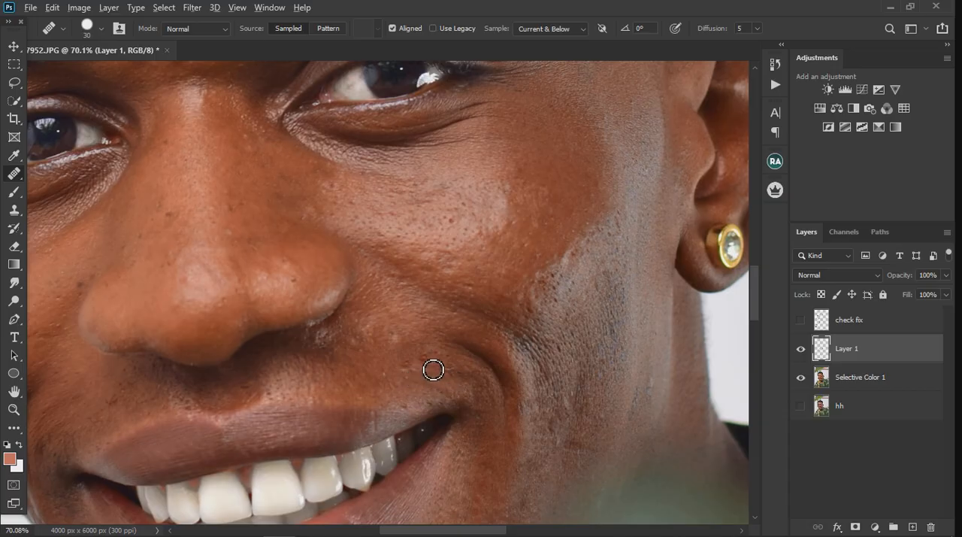
pyautogui.click(405, 348)
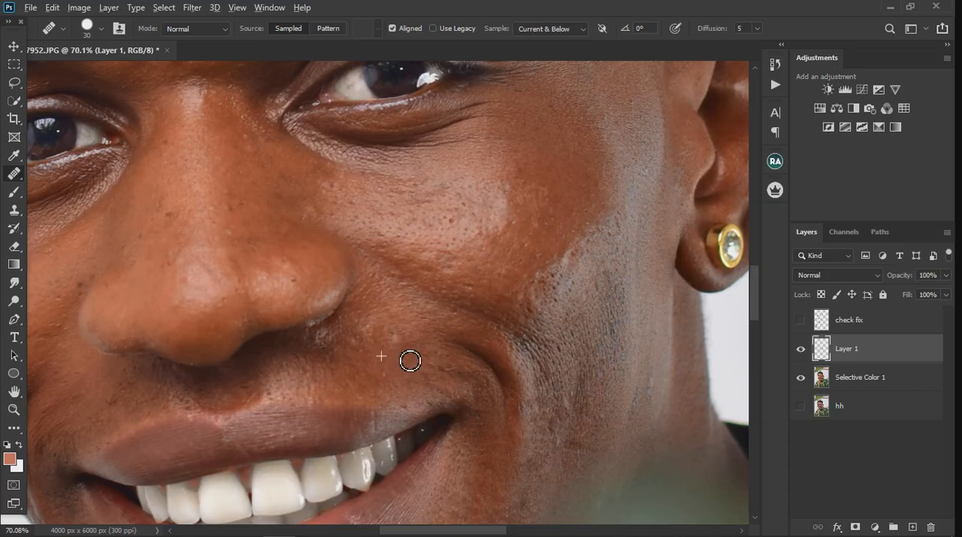
# Heal the small bumps and marks in the middle of the forehead above the eyebrows
pyautogui.scroll(-5, 410, 360)
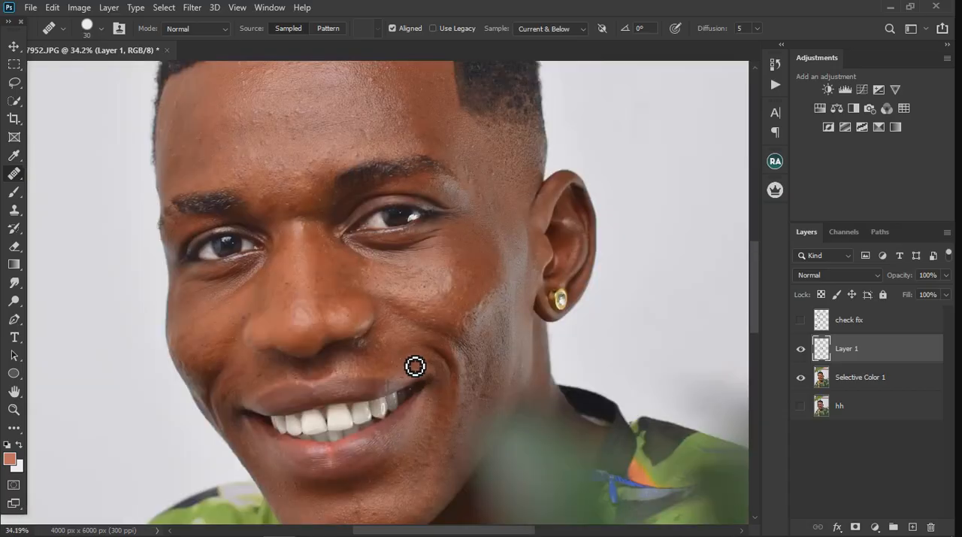
pyautogui.scroll(3, 339, 138)
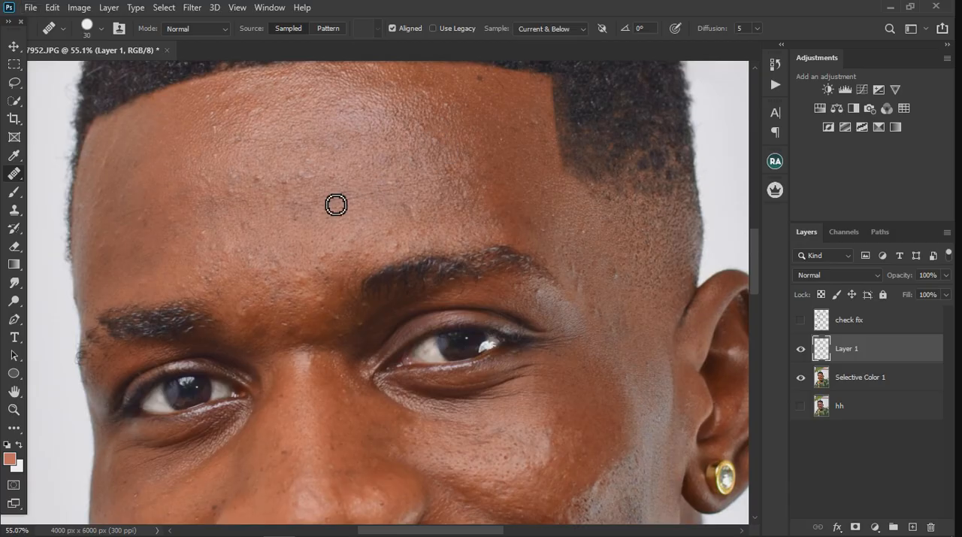
pyautogui.click(284, 206)
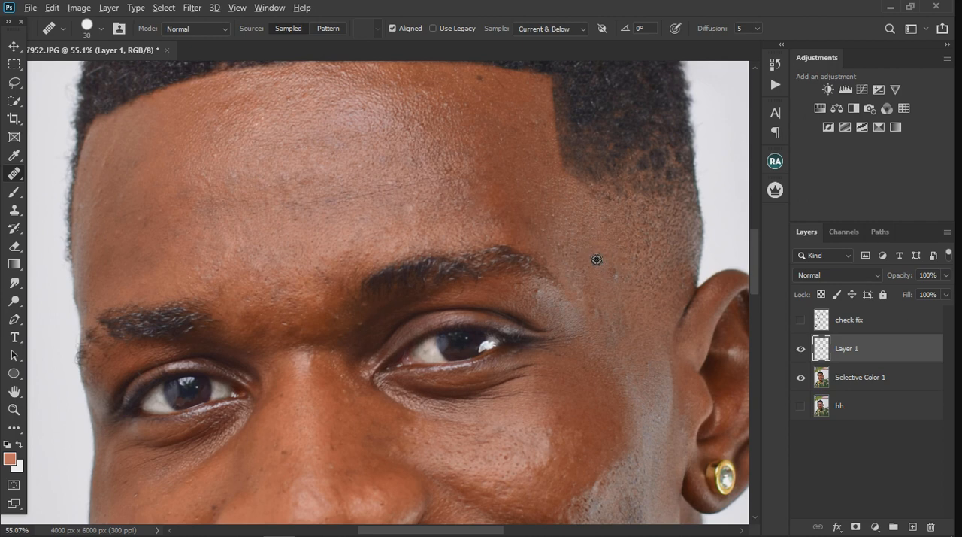
# Toggle the visibility of Layer 1 to compare the face with and without the healing
pyautogui.click(802, 350)
pyautogui.click(801, 350)
pyautogui.click(801, 349)
# Heal the small bumps across the centre of the chin below the lower lip
pyautogui.scroll(-3, 452, 261)
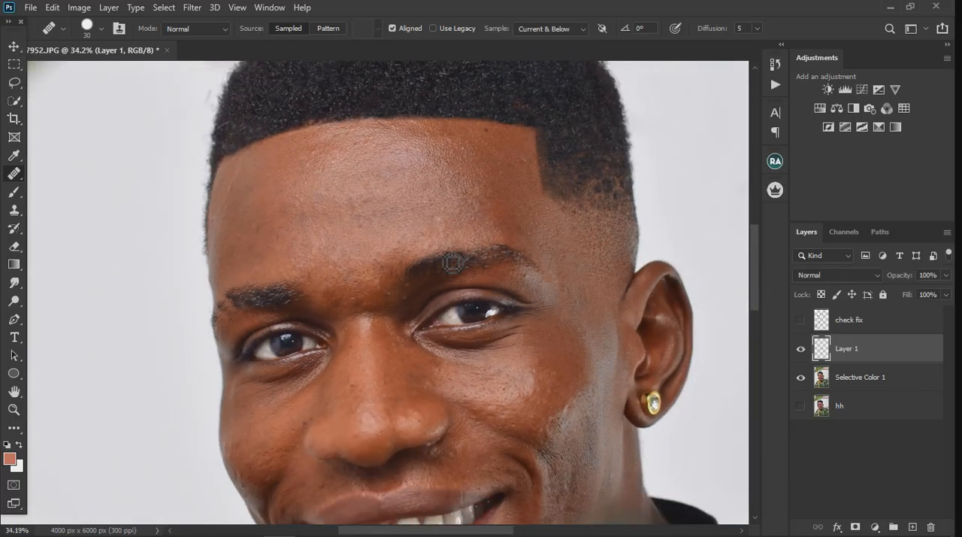
pyautogui.scroll(-2, 435, 248)
pyautogui.scroll(-4, 447, 318)
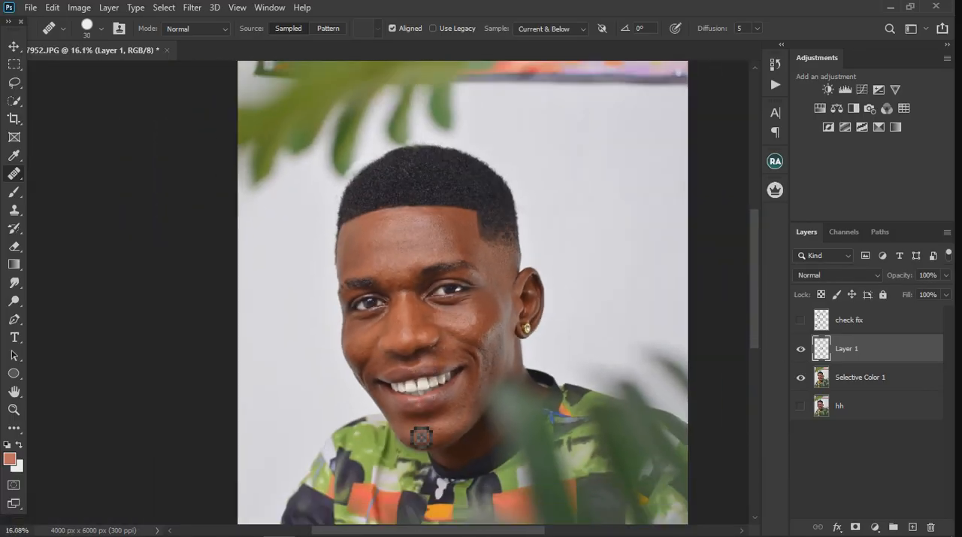
pyautogui.scroll(5, 422, 438)
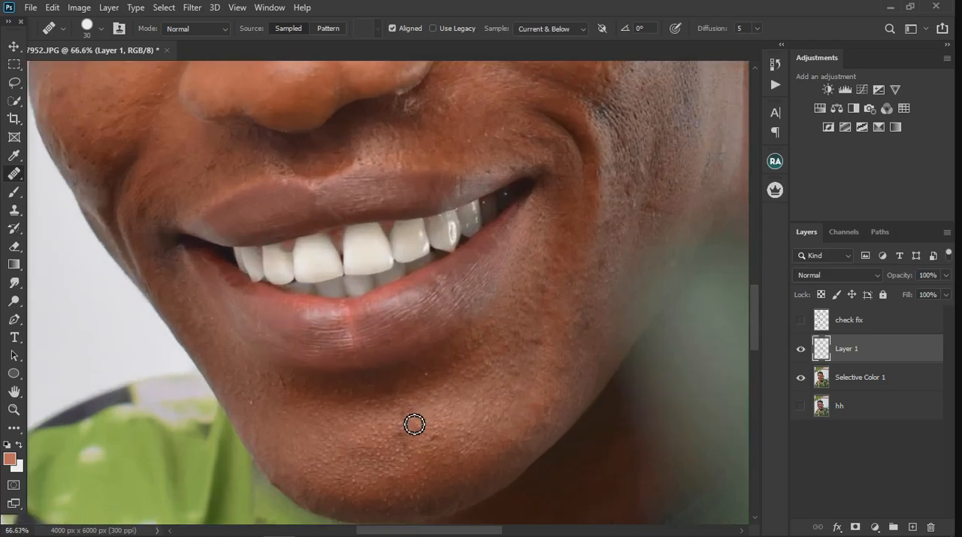
pyautogui.keyDown('alt'); pyautogui.click(403, 424); pyautogui.keyUp('alt')
pyautogui.moveTo(414, 443)
pyautogui.mouseDown()
pyautogui.moveTo(440, 471)
pyautogui.moveTo(444, 449)
pyautogui.moveTo(441, 463)
pyautogui.moveTo(425, 464)
pyautogui.moveTo(386, 449)
pyautogui.moveTo(403, 448)
pyautogui.moveTo(416, 459)
pyautogui.moveTo(364, 444)
pyautogui.moveTo(341, 448)
pyautogui.moveTo(386, 468)
pyautogui.mouseUp()
pyautogui.keyDown('alt'); pyautogui.click(441, 449); pyautogui.keyUp('alt')
pyautogui.keyDown('alt'); pyautogui.click(426, 463); pyautogui.keyUp('alt')
pyautogui.keyDown('alt'); pyautogui.click(416, 461); pyautogui.keyUp('alt')
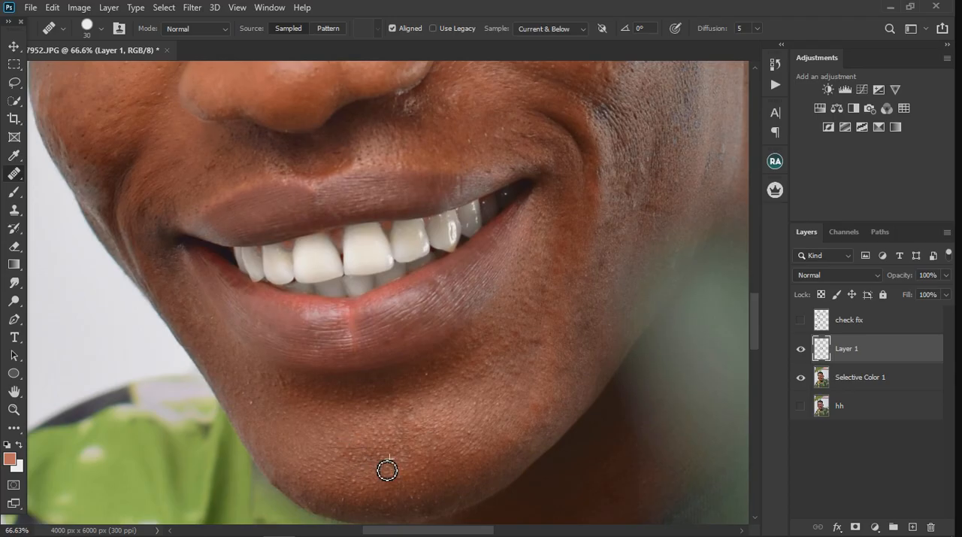
# Heal the spots along the chin's outer edge opposite the earring side and on the smile crease above it
pyautogui.keyDown('alt'); pyautogui.click(330, 477); pyautogui.keyUp('alt')
pyautogui.moveTo(283, 433); pyautogui.dragTo(276, 434)
pyautogui.keyDown('alt'); pyautogui.click(257, 409); pyautogui.keyUp('alt')
pyautogui.moveTo(256, 399); pyautogui.dragTo(281, 402)
pyautogui.moveTo(125, 166)
pyautogui.mouseDown()
pyautogui.moveTo(115, 148)
pyautogui.moveTo(162, 153)
pyautogui.mouseUp()
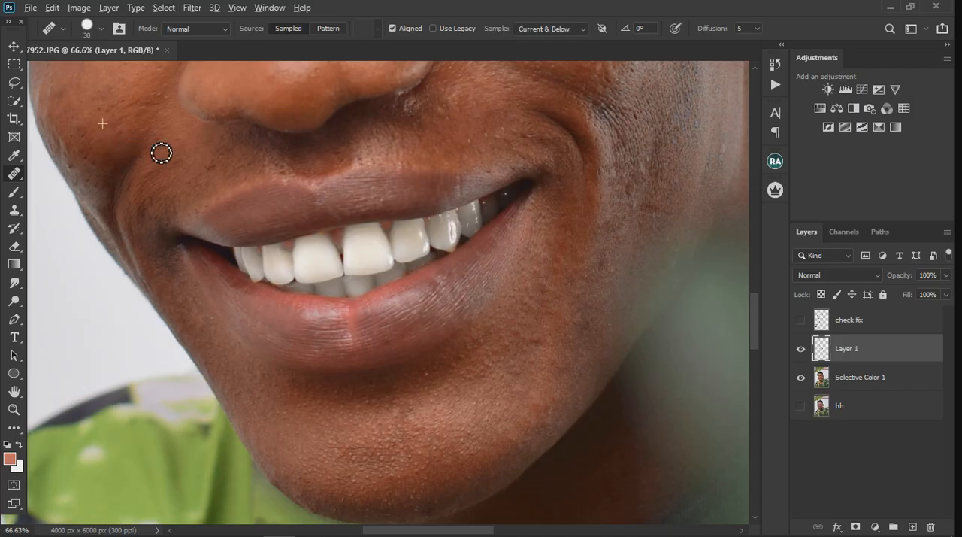
# Heal the dark spots and uneven stubble on the lower cheek and jaw on the earring side
pyautogui.moveTo(638, 203)
pyautogui.mouseDown()
pyautogui.moveTo(645, 217)
pyautogui.moveTo(640, 187)
pyautogui.mouseUp()
pyautogui.keyDown('alt'); pyautogui.click(638, 208); pyautogui.keyUp('alt')
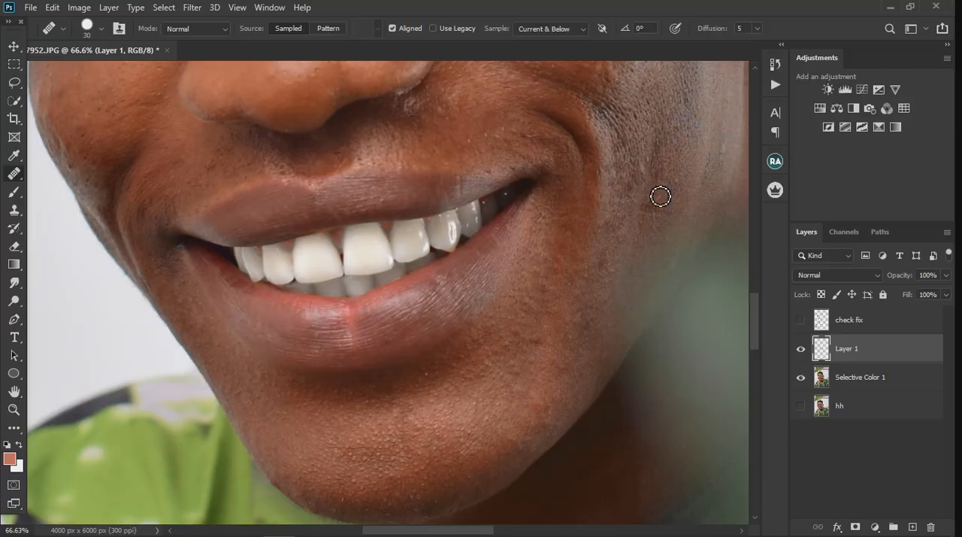
pyautogui.keyDown('alt'); pyautogui.click(629, 249); pyautogui.keyUp('alt')
pyautogui.moveTo(624, 239); pyautogui.dragTo(619, 228)
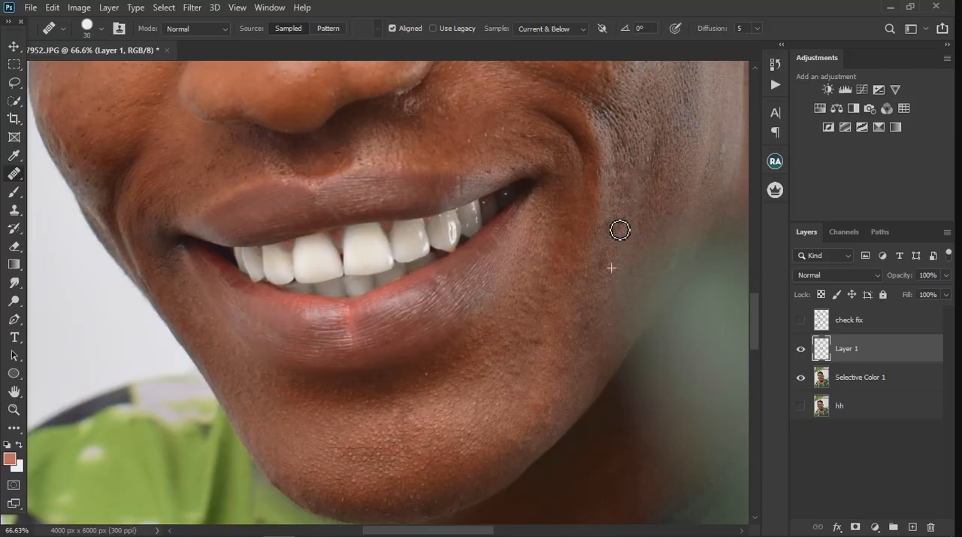
pyautogui.moveTo(619, 260); pyautogui.dragTo(618, 272)
pyautogui.keyDown('alt'); pyautogui.click(604, 313); pyautogui.keyUp('alt')
pyautogui.click(608, 321)
pyautogui.keyDown('alt'); pyautogui.click(604, 310); pyautogui.keyUp('alt')
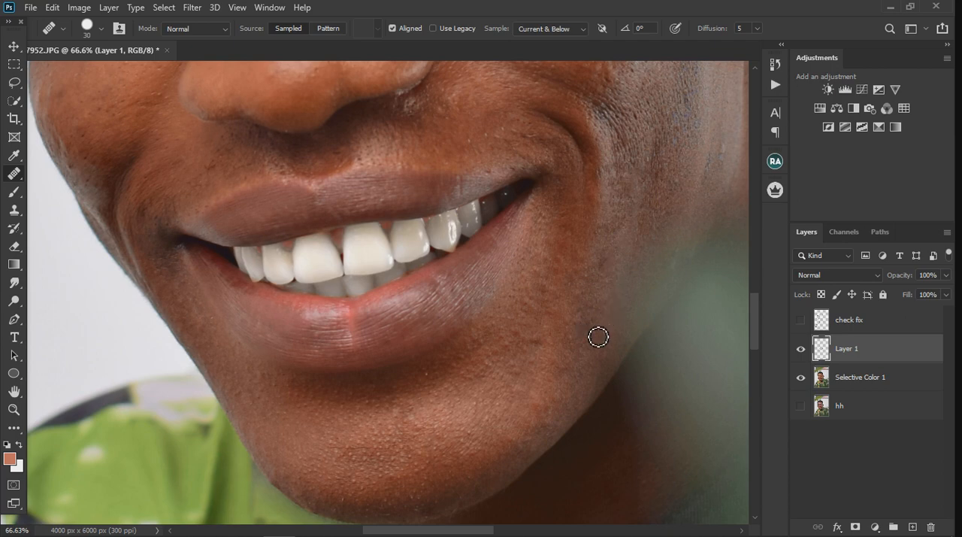
# Heal the blemishes between the jawline and the lower lip on the earring side
pyautogui.moveTo(599, 338); pyautogui.dragTo(548, 348)
pyautogui.keyDown('alt'); pyautogui.click(512, 310); pyautogui.keyUp('alt')
pyautogui.click(558, 305)
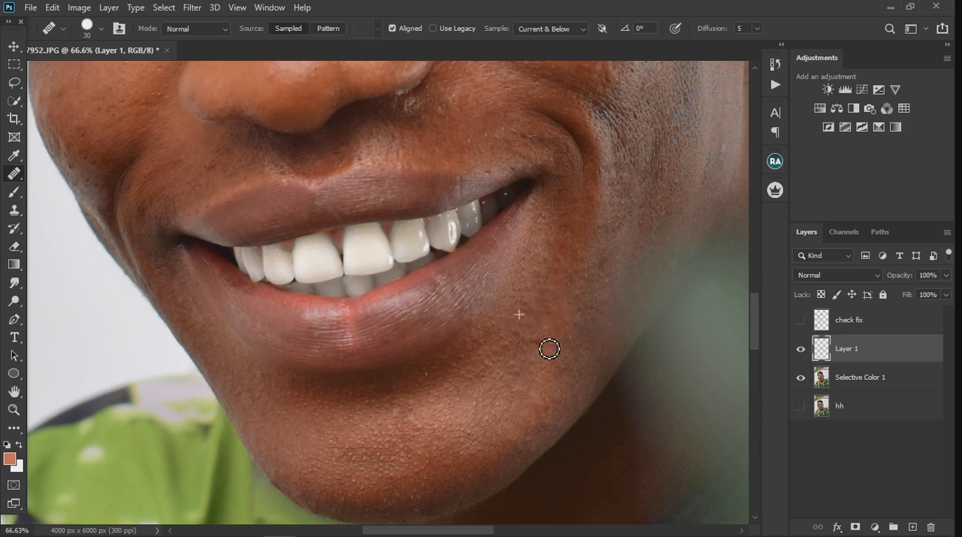
pyautogui.click(533, 343)
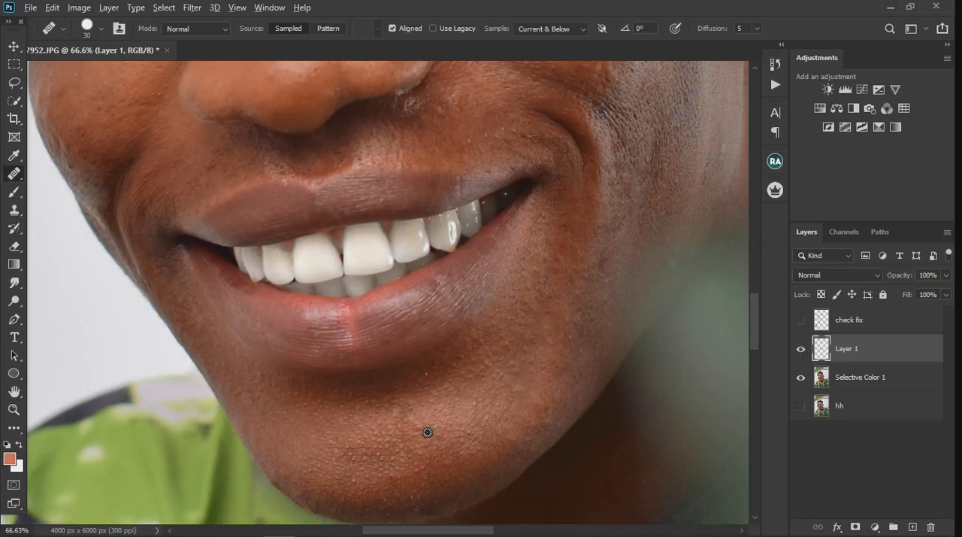
# Heal the small spots at the hairline corner and on the temple above the ear with the earring
pyautogui.scroll(-3, 351, 458)
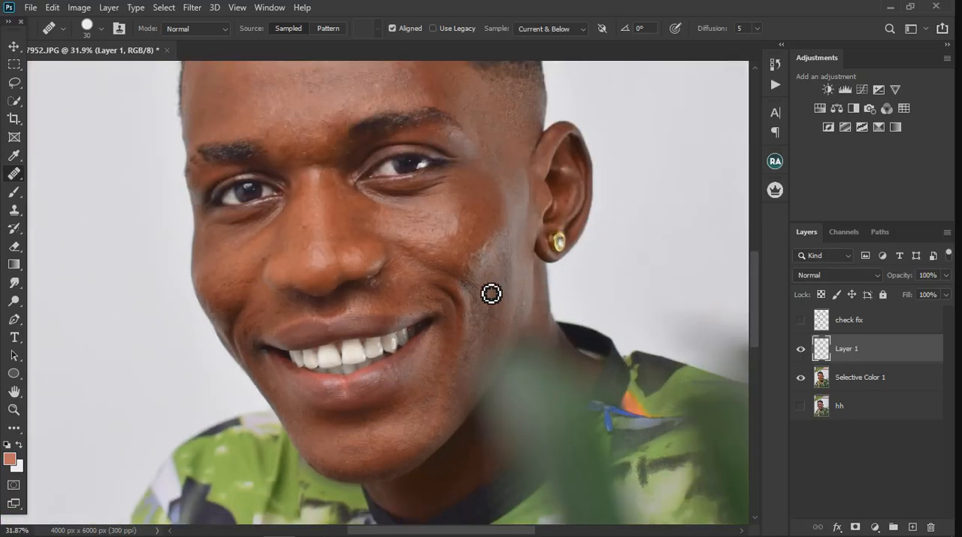
pyautogui.scroll(3, 491, 293)
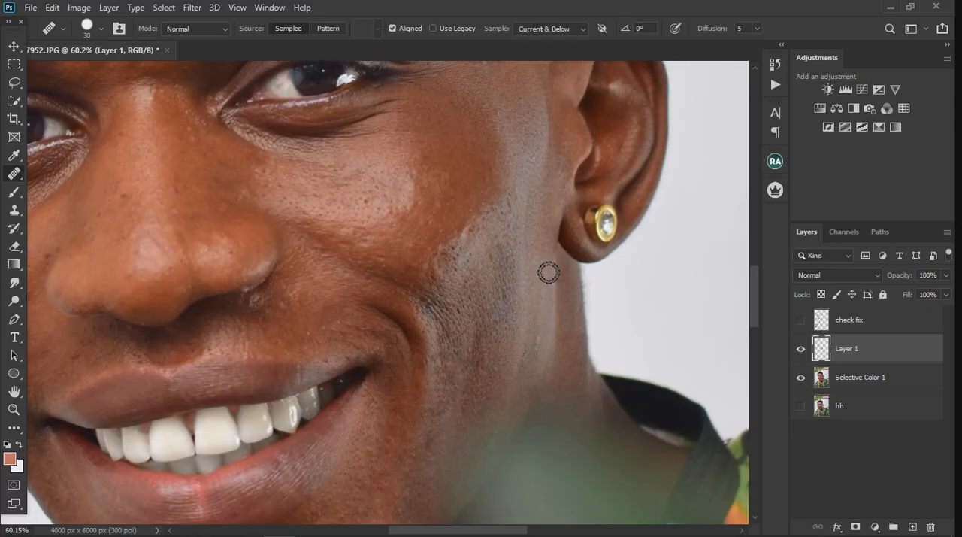
pyautogui.scroll(-5, 549, 272)
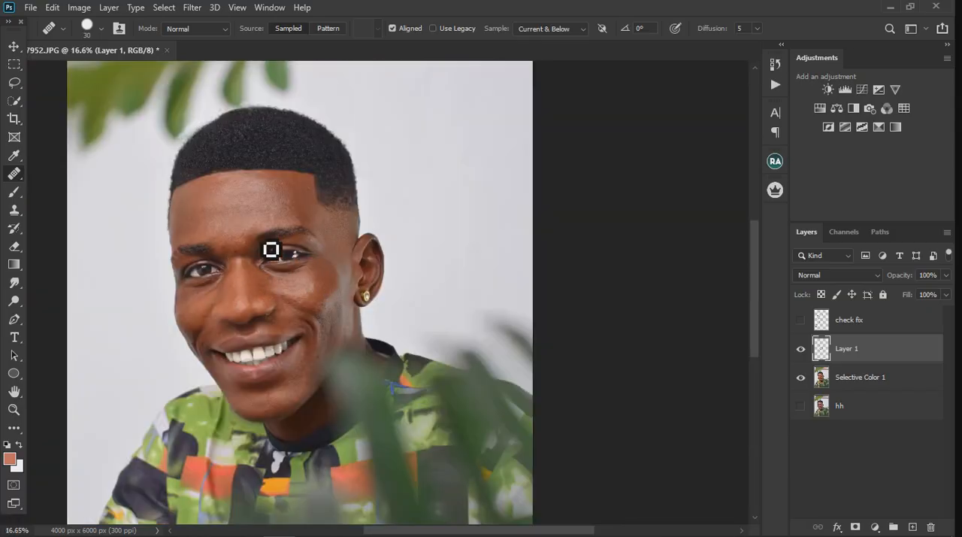
pyautogui.scroll(3, 270, 219)
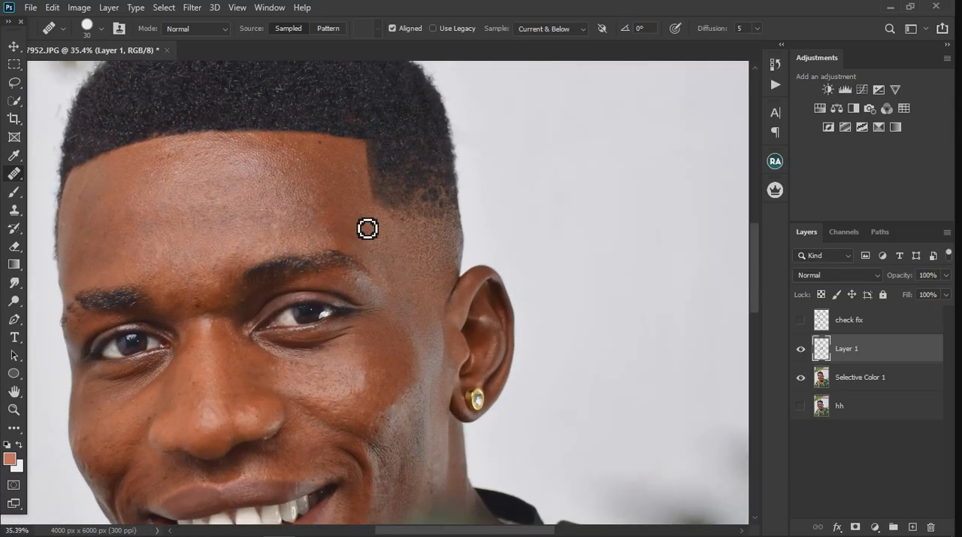
pyautogui.scroll(1, 367, 228)
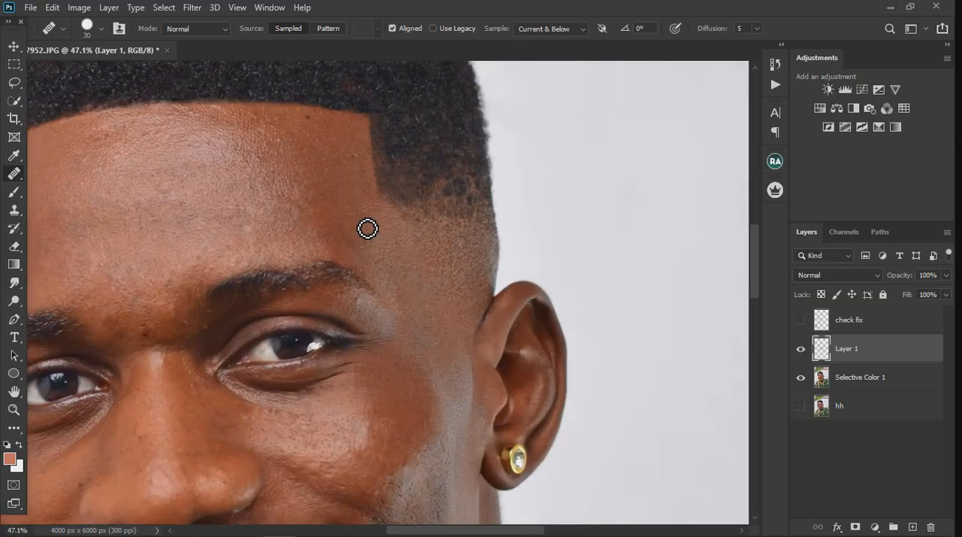
pyautogui.keyDown('alt'); pyautogui.click(356, 178); pyautogui.keyUp('alt')
pyautogui.moveTo(366, 169); pyautogui.dragTo(358, 170)
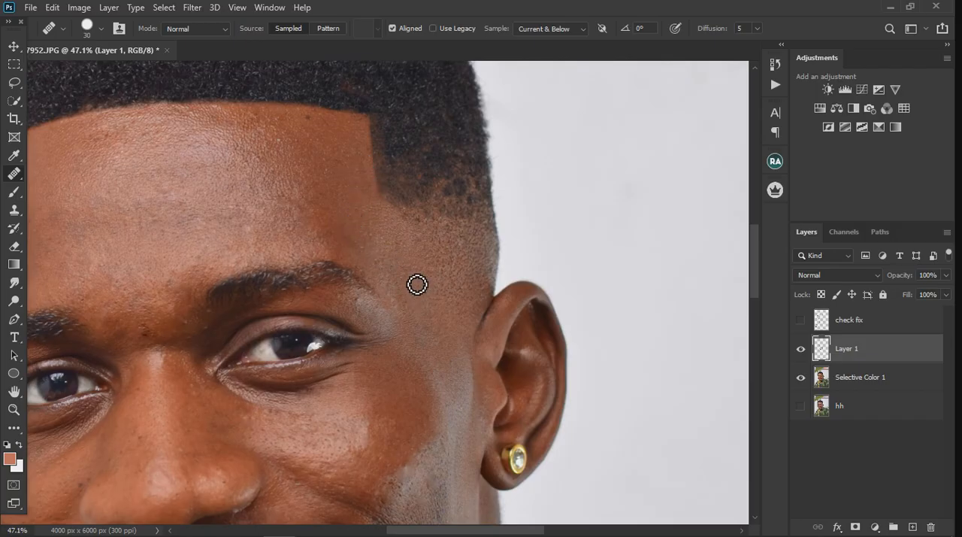
pyautogui.keyDown('alt'); pyautogui.click(429, 242); pyautogui.keyUp('alt')
pyautogui.moveTo(427, 229); pyautogui.dragTo(439, 239)
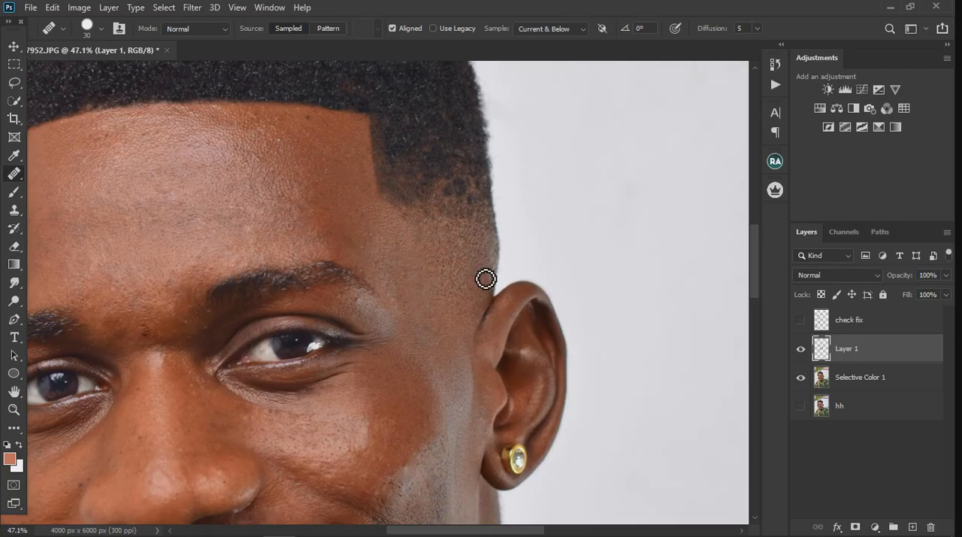
pyautogui.keyDown('alt'); pyautogui.click(421, 233); pyautogui.keyUp('alt')
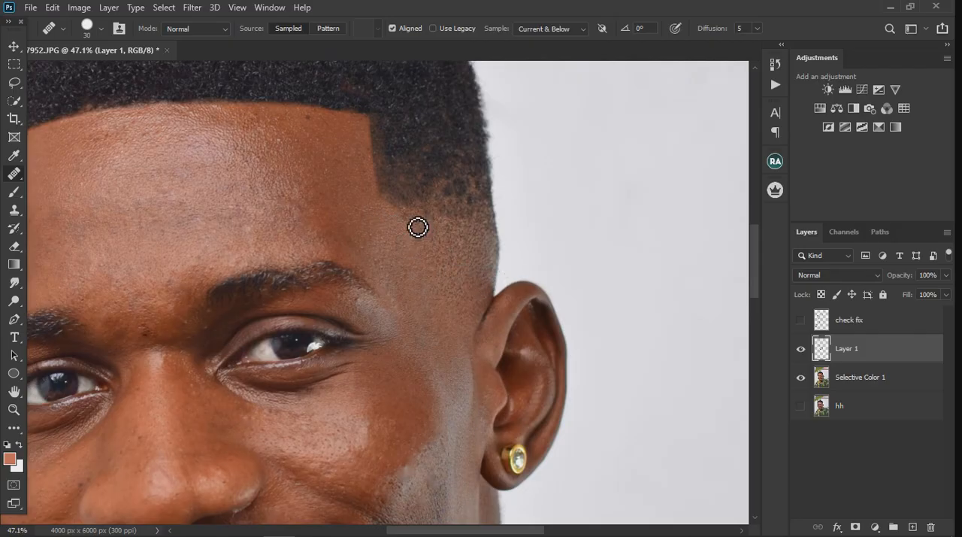
pyautogui.moveTo(416, 223); pyautogui.dragTo(425, 230)
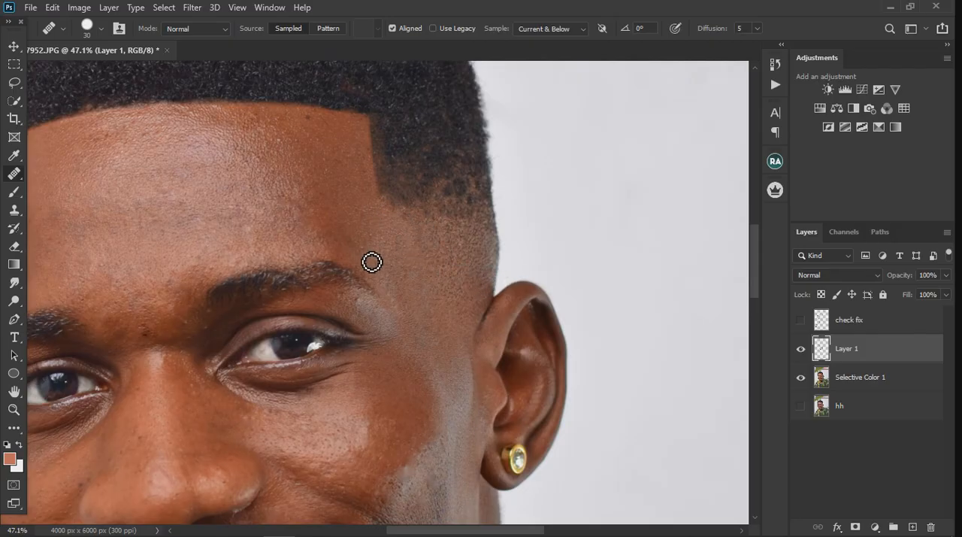
# Heal the red vertical crack in the middle of the lower lip
pyautogui.scroll(-3, 376, 260)
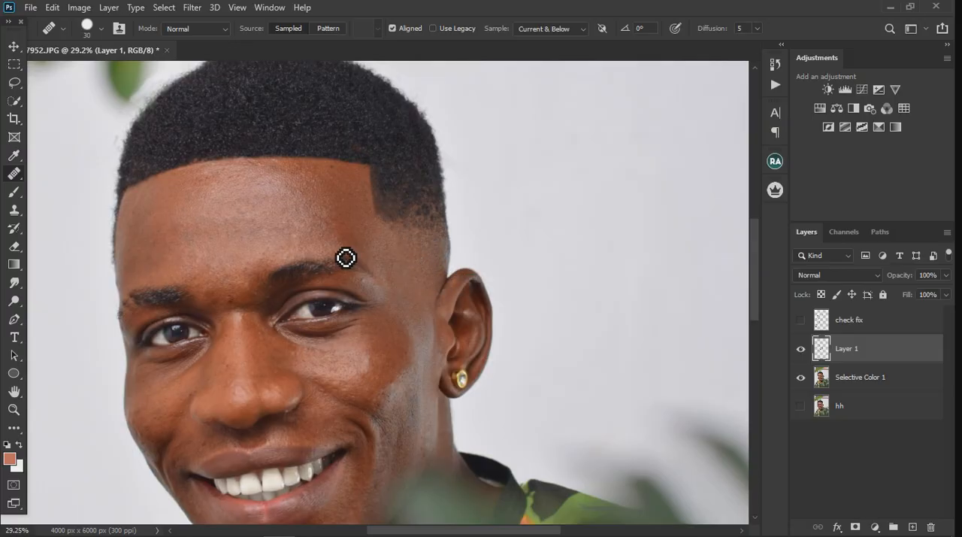
pyautogui.scroll(-2, 345, 257)
pyautogui.scroll(-2, 338, 429)
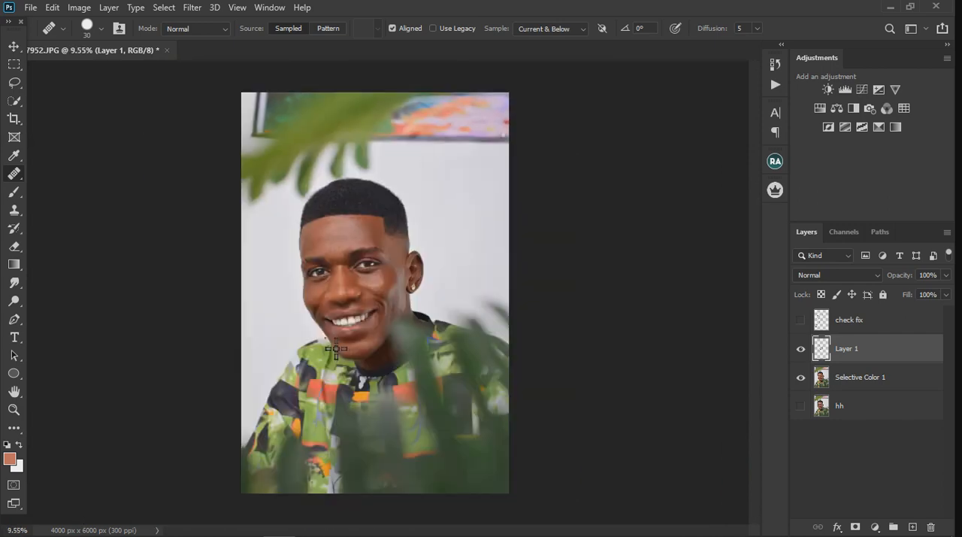
pyautogui.scroll(1, 429, 380)
pyautogui.scroll(3, 377, 323)
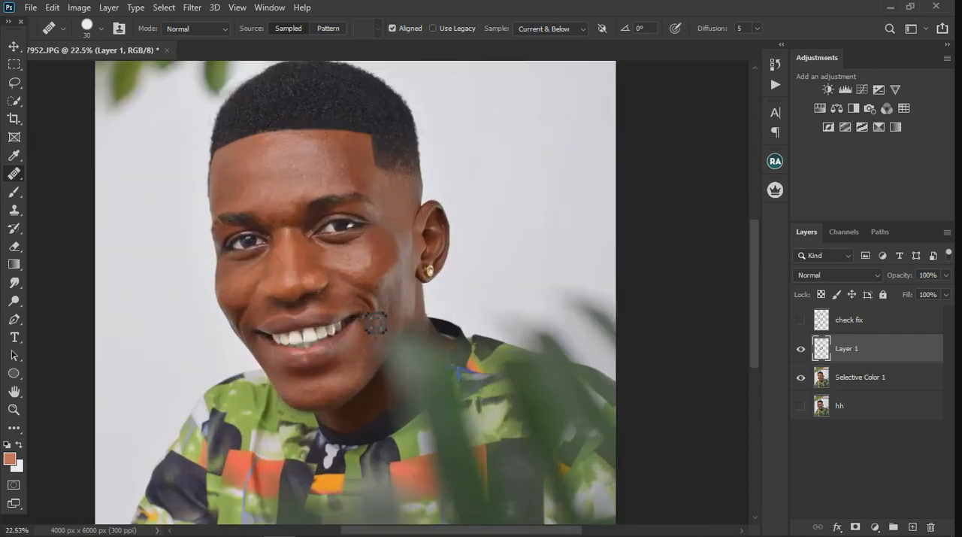
pyautogui.scroll(4, 254, 404)
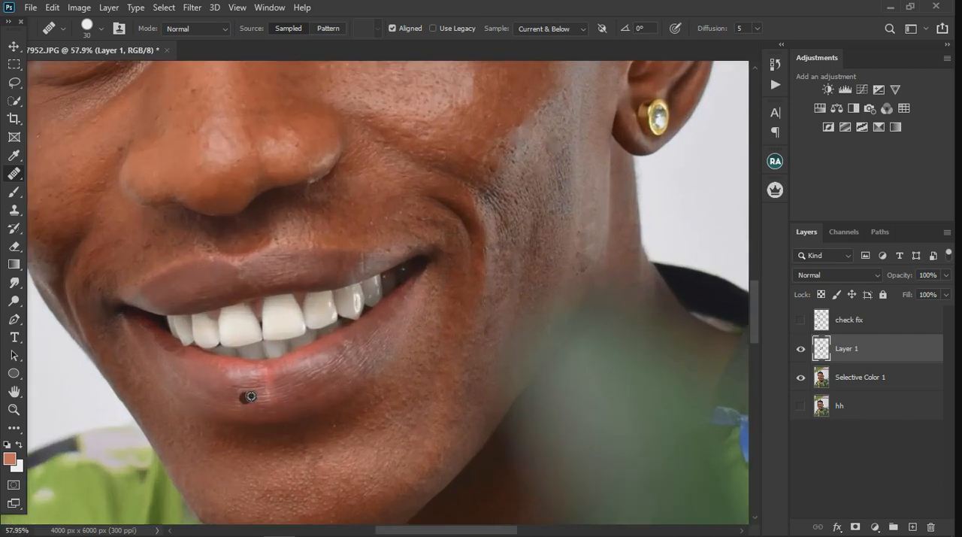
pyautogui.keyDown('alt'); pyautogui.click(263, 383); pyautogui.keyUp('alt')
pyautogui.moveTo(273, 383)
pyautogui.mouseDown()
pyautogui.moveTo(277, 404)
pyautogui.moveTo(284, 401)
pyautogui.mouseUp()
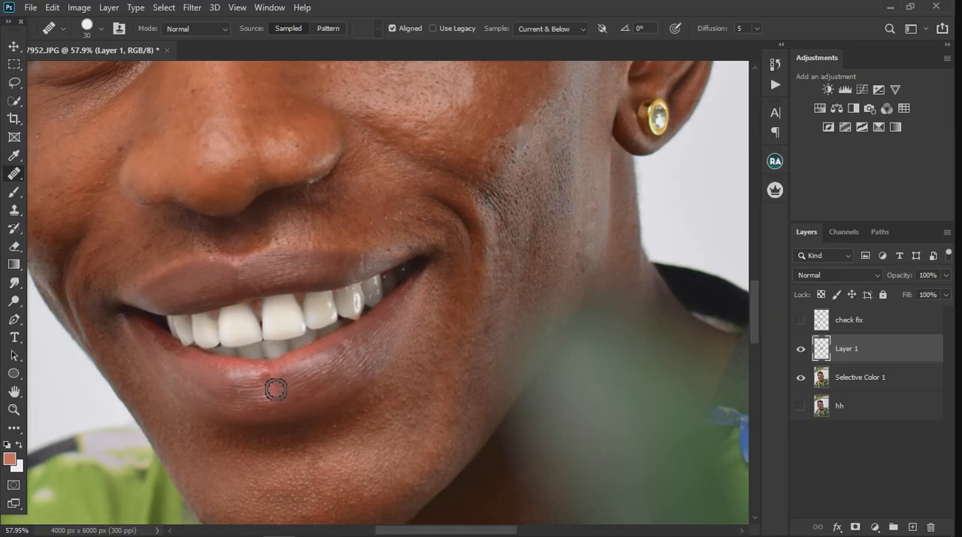
# Undo the last lip heal and patch the red crack in the middle of the lower lip on the Selective Color 1 layer
pyautogui.hotkey('ctrl', 'z')
pyautogui.click(15, 88)
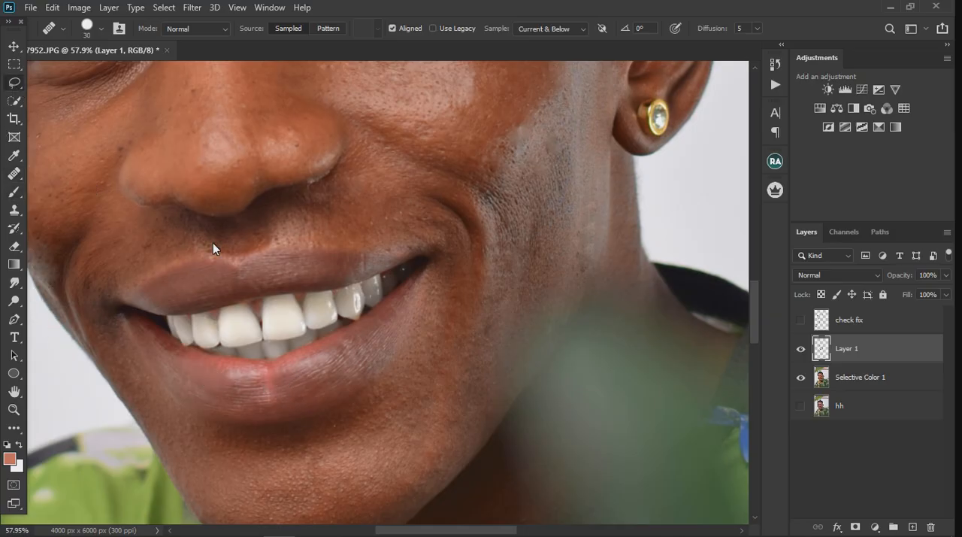
pyautogui.hotkey('alt', '[')
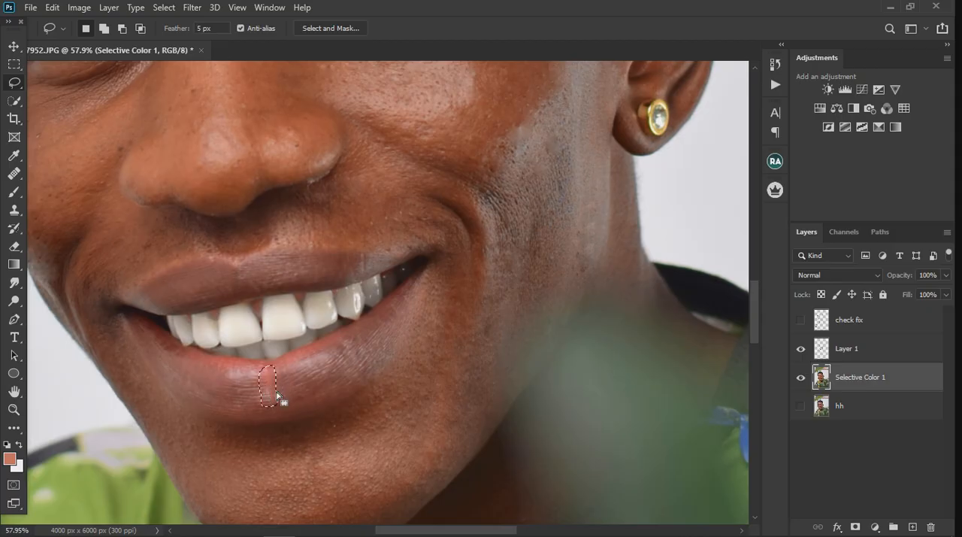
pyautogui.click(13, 176)
pyautogui.rightClick(12, 177)
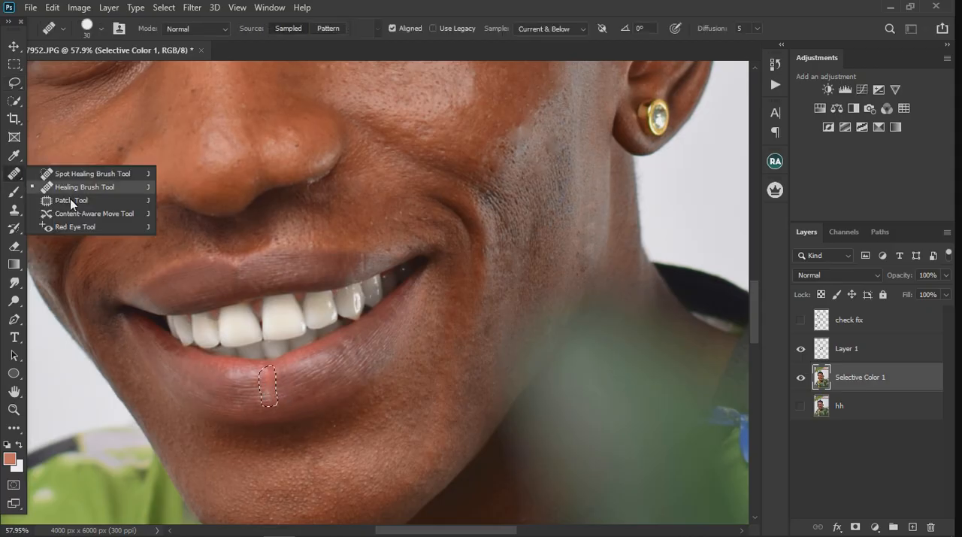
pyautogui.click(70, 200)
pyautogui.moveTo(277, 395); pyautogui.dragTo(293, 392)
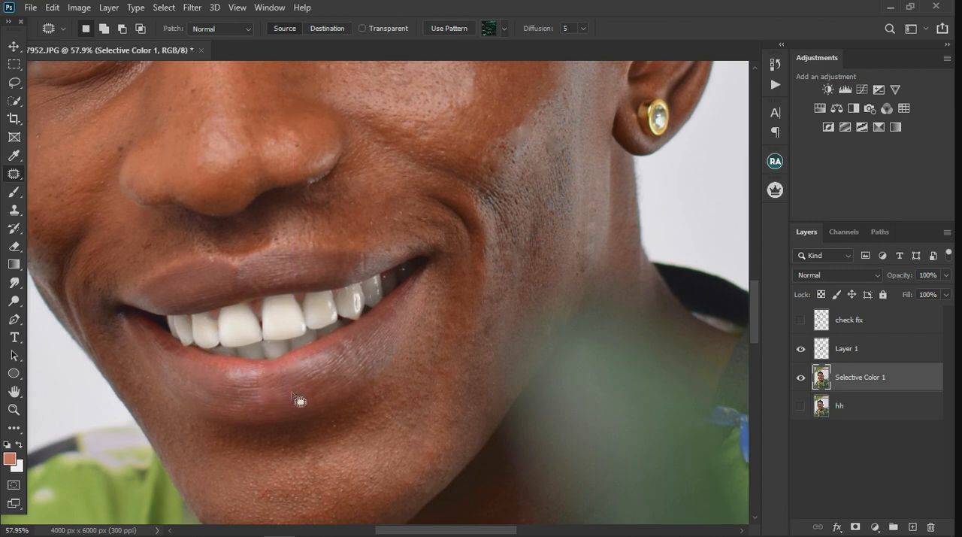
pyautogui.hotkey('ctrl', 'd')
# Patch the uneven spots along the upper lip edge and above the mouth corner on the earring side
pyautogui.scroll(-1, 295, 398)
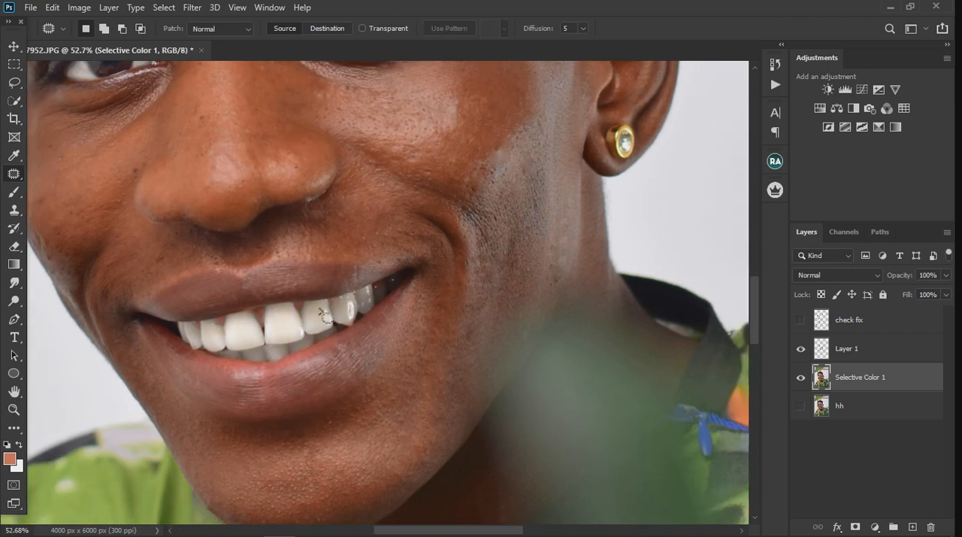
pyautogui.scroll(3, 325, 316)
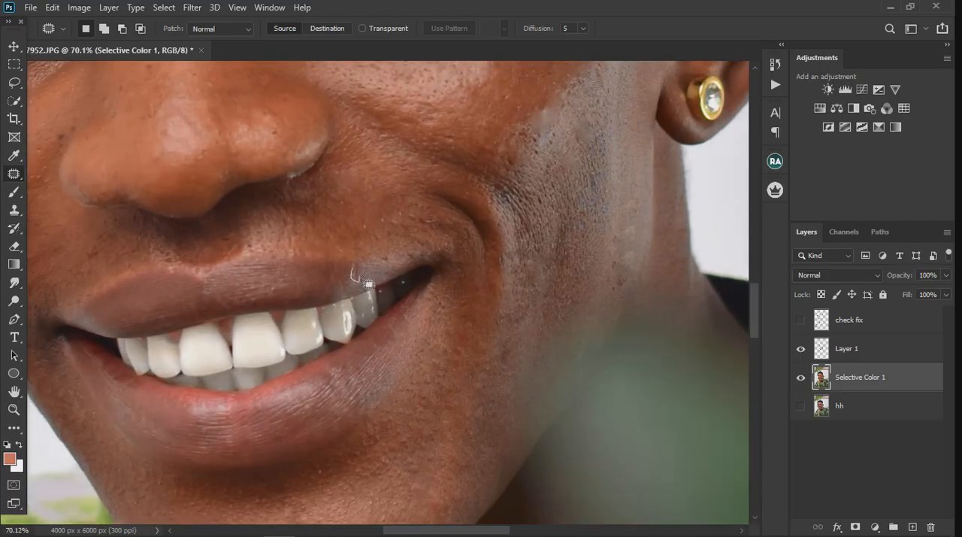
pyautogui.moveTo(356, 272); pyautogui.dragTo(342, 281)
pyautogui.click(324, 287)
pyautogui.moveTo(418, 226)
pyautogui.mouseDown()
pyautogui.moveTo(460, 236)
pyautogui.moveTo(411, 213)
pyautogui.moveTo(410, 238)
pyautogui.mouseUp()
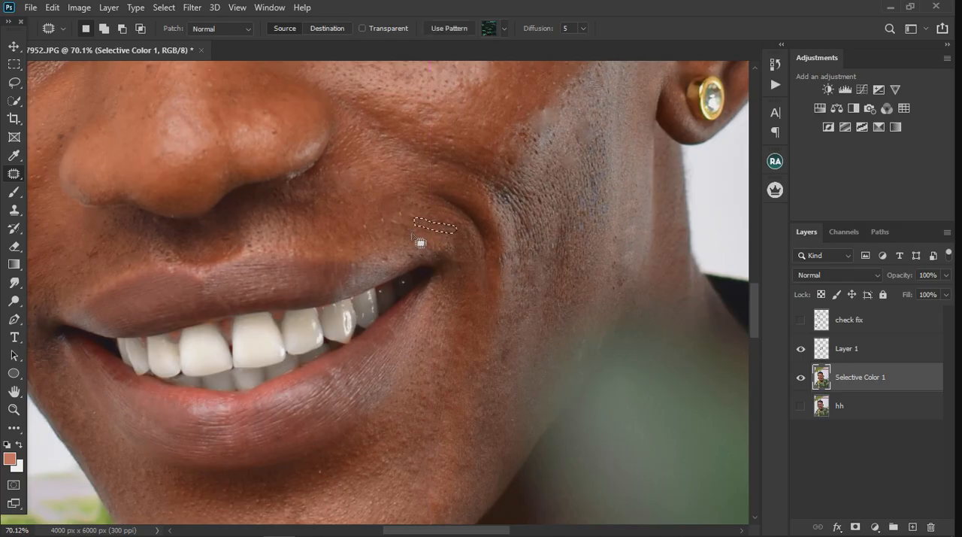
pyautogui.click(424, 238)
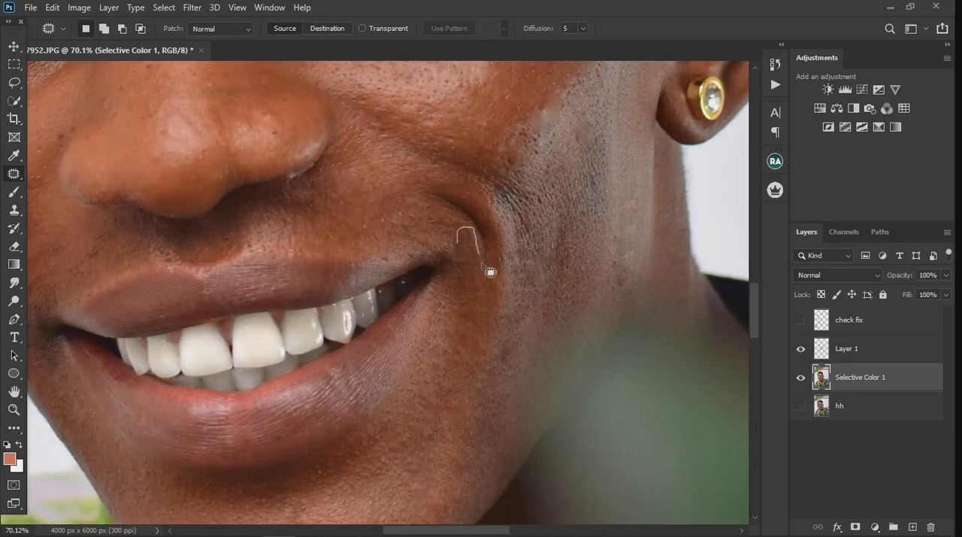
# Patch the rough skin beside the smile line and on the lower cheek on the earring side
pyautogui.moveTo(481, 263)
pyautogui.mouseDown()
pyautogui.moveTo(469, 245)
pyautogui.moveTo(466, 265)
pyautogui.moveTo(526, 336)
pyautogui.mouseUp()
pyautogui.click(535, 324)
pyautogui.moveTo(549, 265)
pyautogui.mouseDown()
pyautogui.moveTo(546, 220)
pyautogui.moveTo(561, 215)
pyautogui.moveTo(571, 284)
pyautogui.moveTo(552, 264)
pyautogui.moveTo(556, 246)
pyautogui.moveTo(624, 235)
pyautogui.moveTo(587, 249)
pyautogui.mouseUp()
pyautogui.click(599, 252)
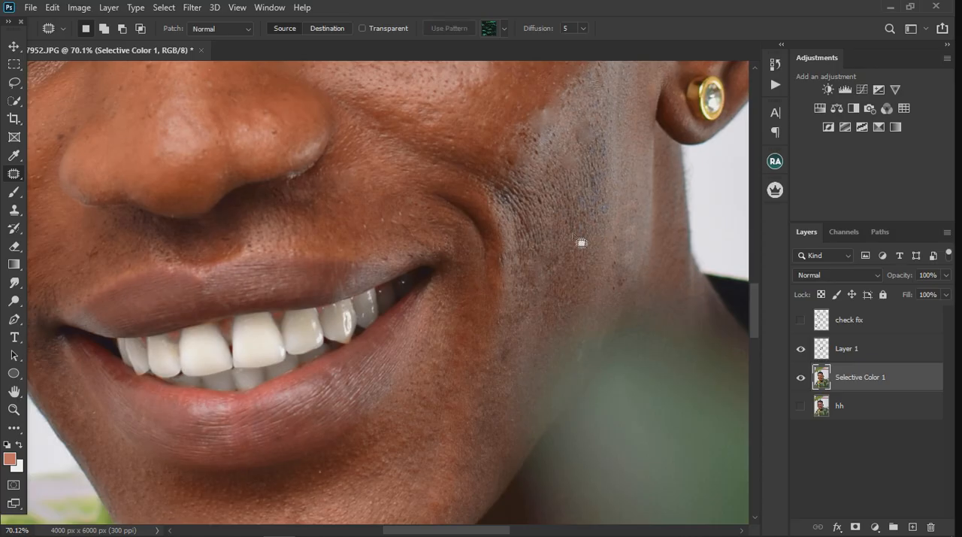
pyautogui.moveTo(589, 228); pyautogui.dragTo(587, 226)
pyautogui.moveTo(581, 229); pyautogui.dragTo(578, 248)
pyautogui.scroll(-3, 374, 271)
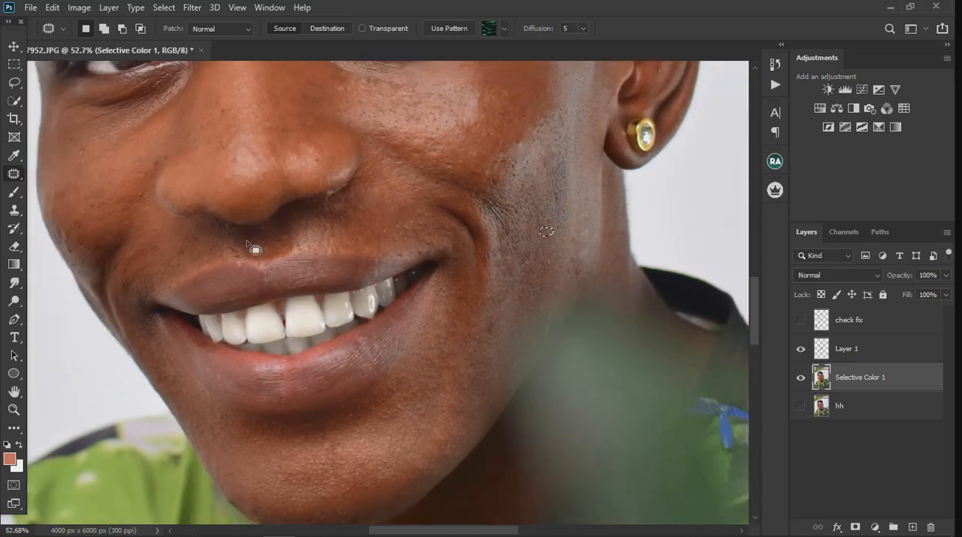
# Patch the blemishes above the upper lip and around the mouth corner on the side opposite the earring
pyautogui.scroll(4, 148, 242)
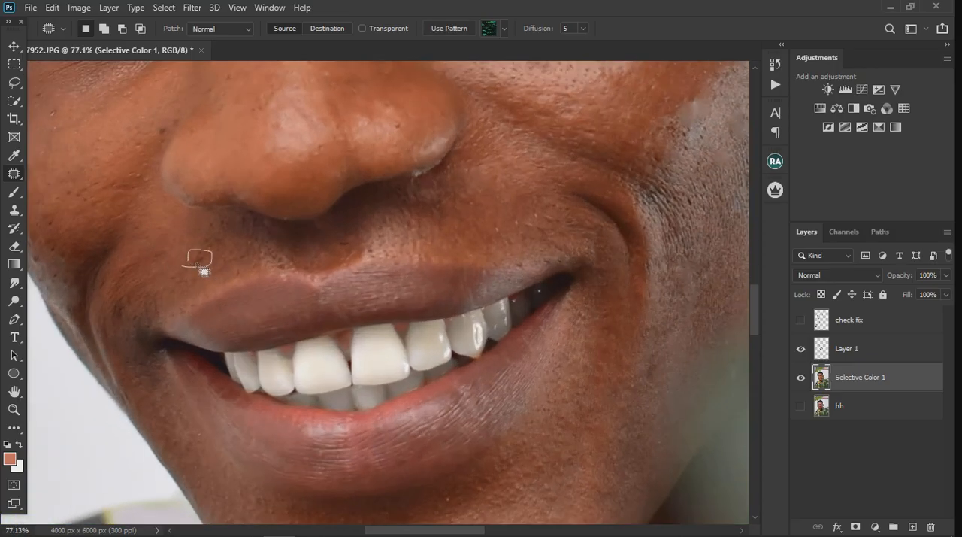
pyautogui.moveTo(196, 263); pyautogui.dragTo(199, 263)
pyautogui.moveTo(197, 260); pyautogui.dragTo(143, 218)
pyautogui.hotkey('ctrl', 'd')
pyautogui.moveTo(130, 288)
pyautogui.mouseDown()
pyautogui.moveTo(111, 330)
pyautogui.moveTo(133, 329)
pyautogui.moveTo(133, 296)
pyautogui.moveTo(122, 312)
pyautogui.moveTo(159, 231)
pyautogui.mouseUp()
pyautogui.hotkey('ctrl', 'd')
pyautogui.moveTo(151, 320)
pyautogui.mouseDown()
pyautogui.moveTo(144, 306)
pyautogui.moveTo(159, 305)
pyautogui.moveTo(152, 317)
pyautogui.mouseUp()
pyautogui.moveTo(154, 304); pyautogui.dragTo(151, 267)
pyautogui.hotkey('ctrl', 'd')
# Patch the dark spot between the eyebrows on the Selective Color 1 layer
pyautogui.scroll(-4, 448, 279)
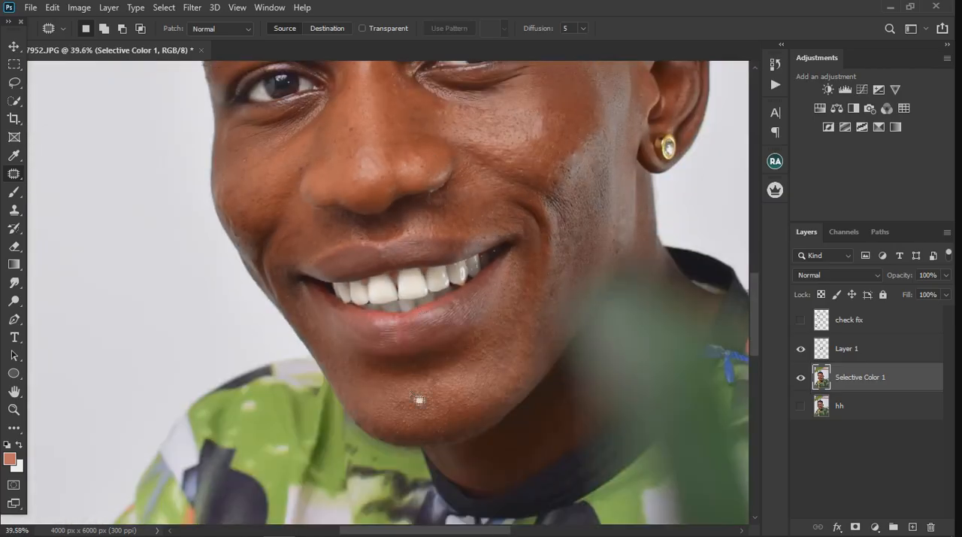
pyautogui.scroll(4, 412, 432)
pyautogui.scroll(-4, 439, 402)
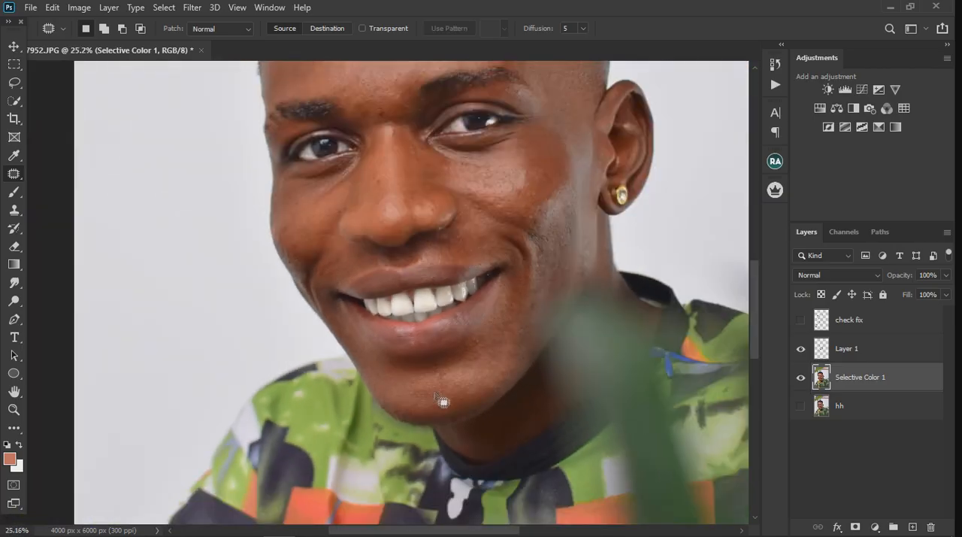
pyautogui.scroll(3, 392, 173)
pyautogui.scroll(2, 416, 211)
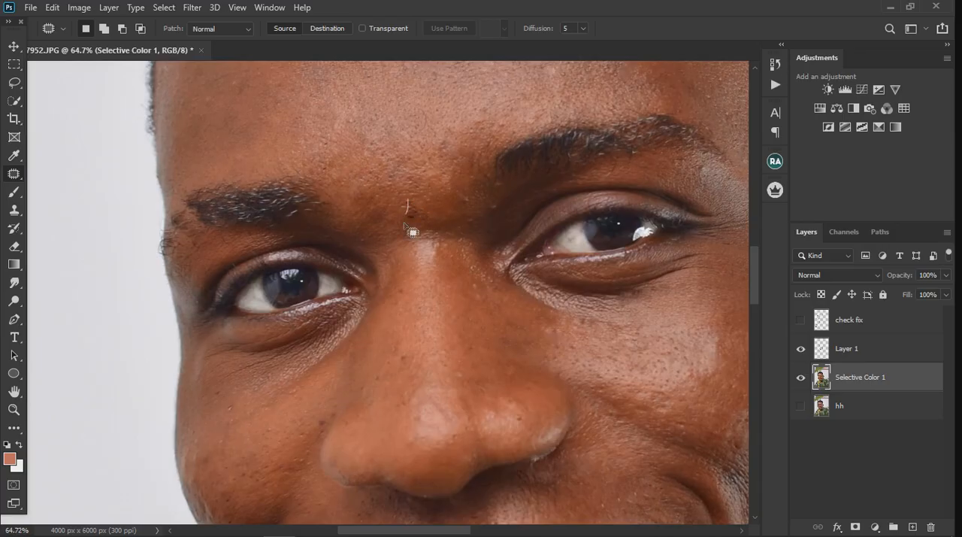
pyautogui.moveTo(413, 201); pyautogui.dragTo(410, 200)
pyautogui.moveTo(411, 210); pyautogui.dragTo(406, 165)
pyautogui.hotkey('ctrl', 'd')
# Patch the remaining dark spots between the eyebrows and just above them on Layer 1
pyautogui.click(859, 358)
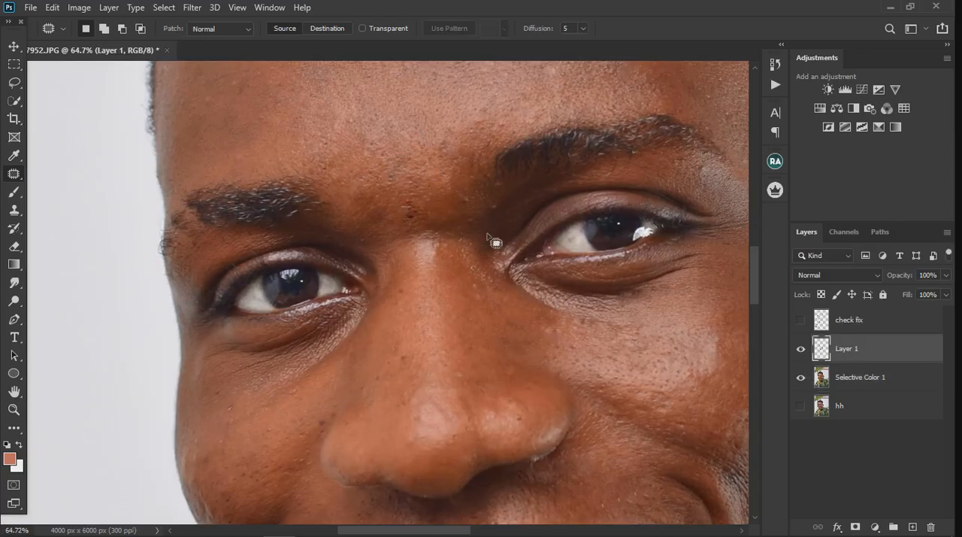
pyautogui.moveTo(418, 205)
pyautogui.mouseDown()
pyautogui.moveTo(399, 214)
pyautogui.moveTo(422, 210)
pyautogui.mouseUp()
pyautogui.moveTo(410, 217); pyautogui.dragTo(410, 195)
pyautogui.moveTo(430, 159); pyautogui.dragTo(432, 160)
pyautogui.hotkey('ctrl', 'd')
# Merge Layer 1 and the Selective Color 1 layer into a single layer
pyautogui.scroll(-5, 406, 188)
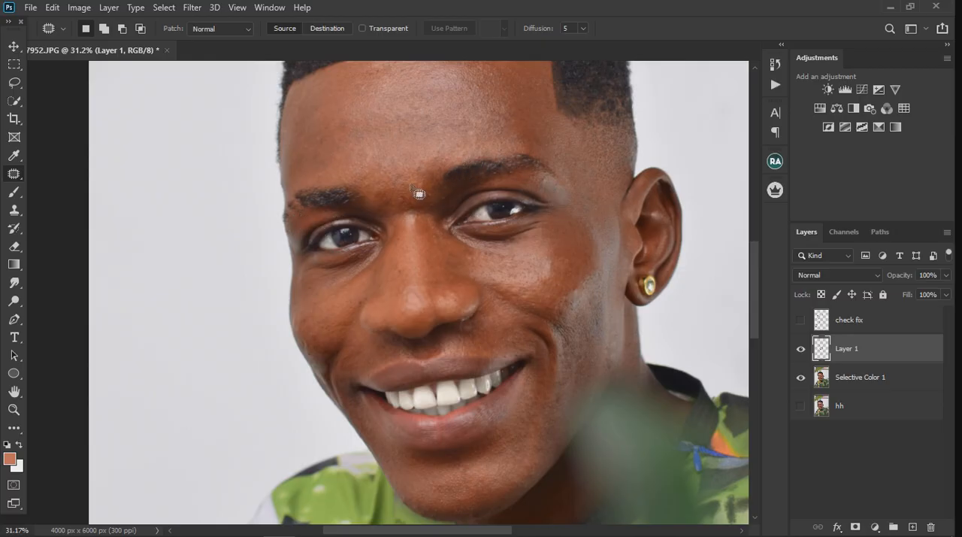
pyautogui.scroll(-3, 301, 196)
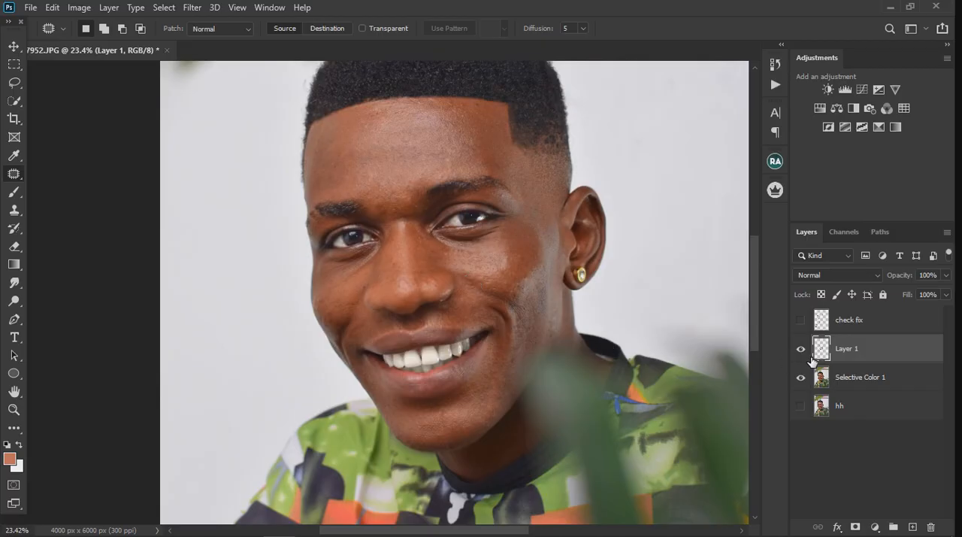
pyautogui.keyDown('shift'); pyautogui.click(868, 380); pyautogui.keyUp('shift')
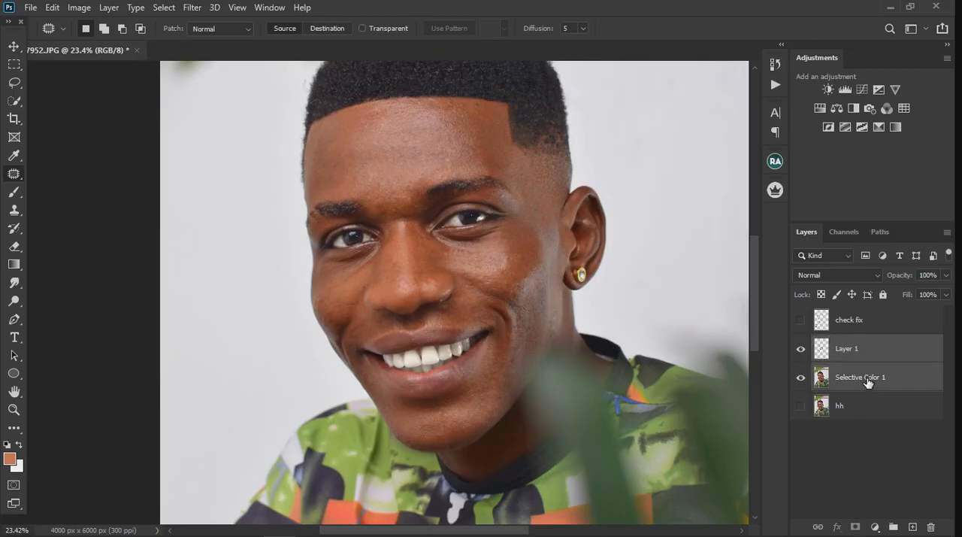
pyautogui.rightClick(863, 377)
pyautogui.click(727, 414)
# Toggle the visibility of Layer 1 to compare the retouched face with the original
pyautogui.click(806, 351)
pyautogui.click(801, 349)
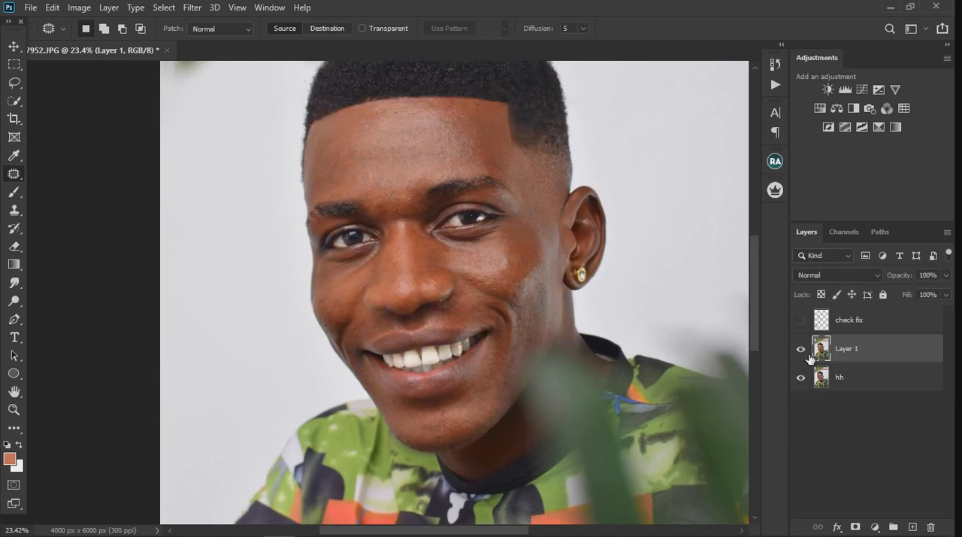
pyautogui.click(801, 349)
pyautogui.scroll(-5, 406, 270)
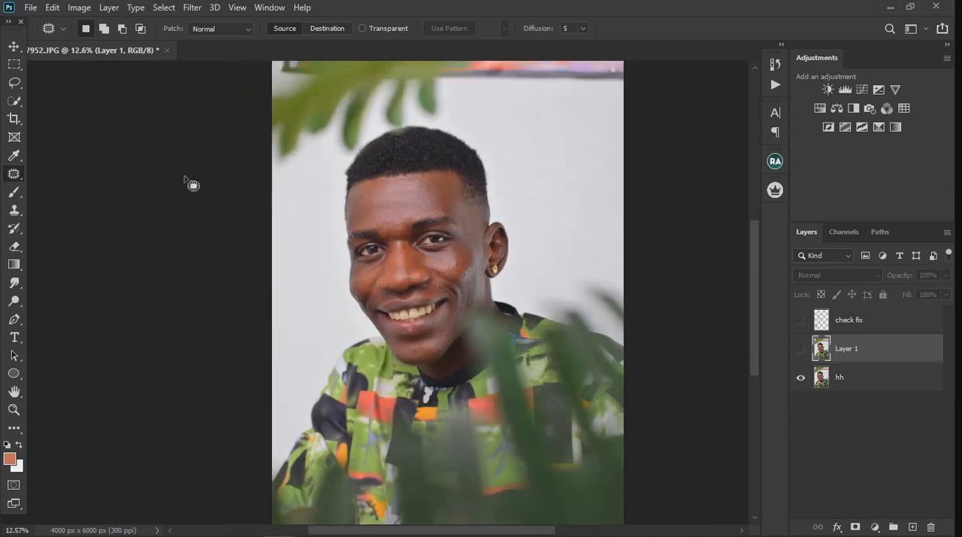
pyautogui.click(14, 48)
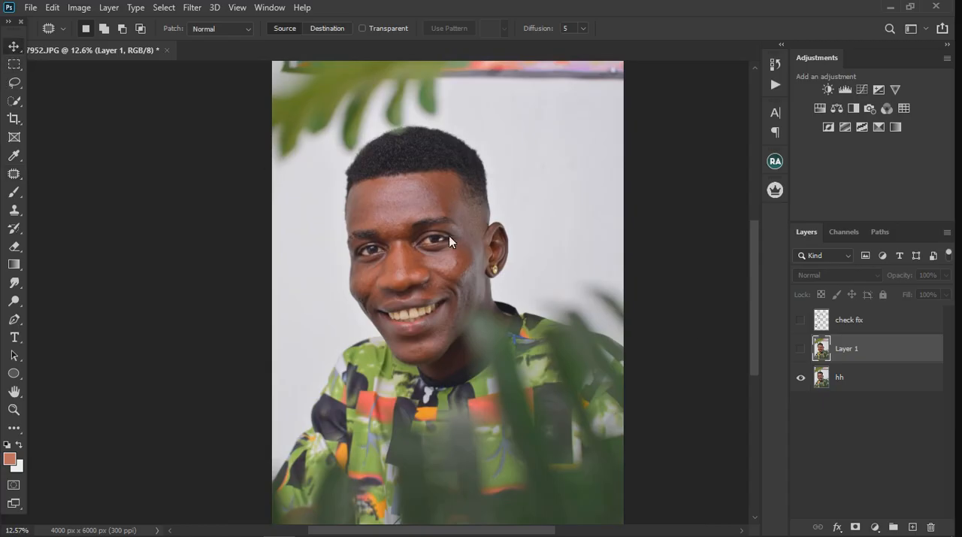
pyautogui.click(801, 349)
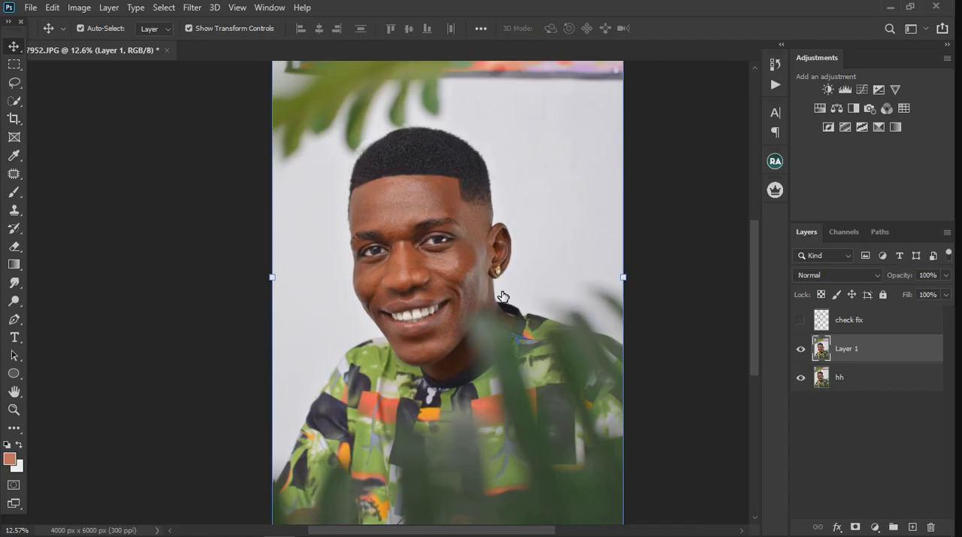
pyautogui.moveTo(503, 296)
pyautogui.mouseDown()
pyautogui.moveTo(489, 291)
pyautogui.moveTo(494, 284)
pyautogui.moveTo(493, 296)
pyautogui.mouseUp()
pyautogui.click(800, 349)
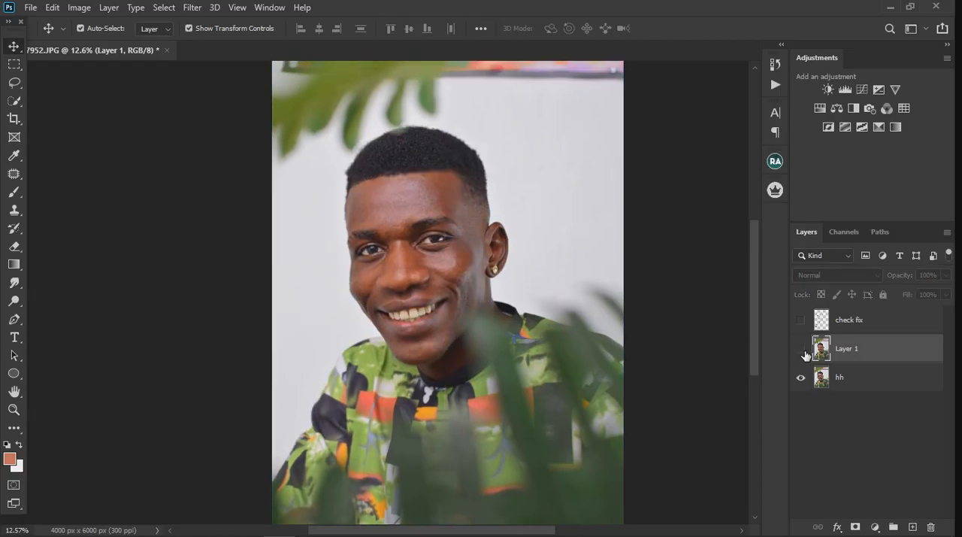
# Compare the whole portrait before and after retouching by repeatedly hiding and showing Layer 1 above the hh layer
pyautogui.scroll(-4, 529, 293)
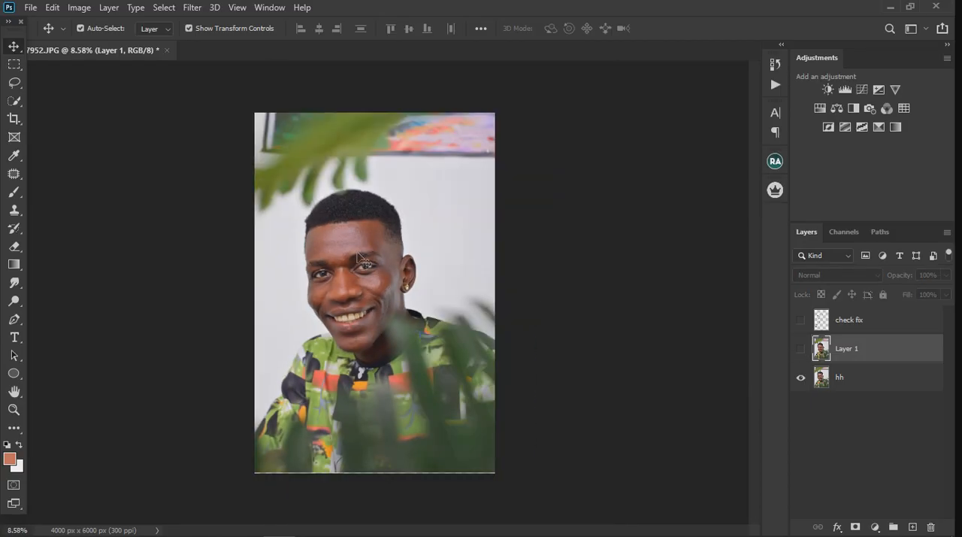
pyautogui.scroll(1, 357, 257)
pyautogui.moveTo(359, 254); pyautogui.dragTo(359, 252)
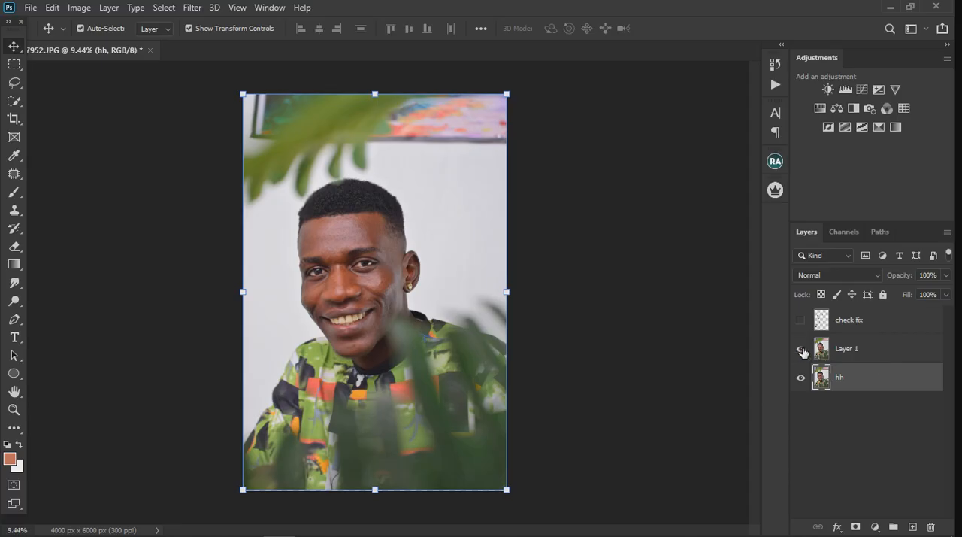
pyautogui.click(800, 348)
pyautogui.moveTo(332, 265)
pyautogui.mouseDown()
pyautogui.moveTo(340, 257)
pyautogui.moveTo(338, 268)
pyautogui.mouseUp()
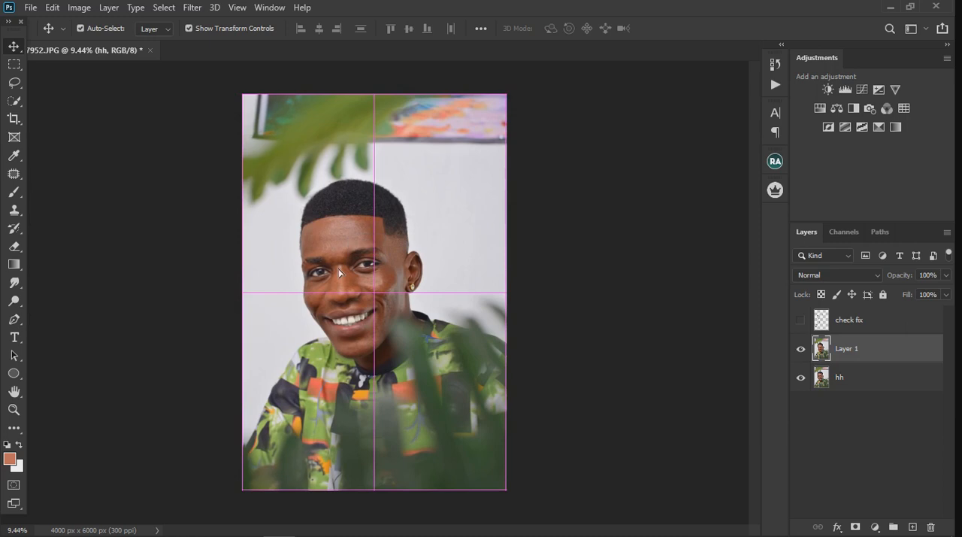
pyautogui.click(800, 349)
pyautogui.click(800, 349)
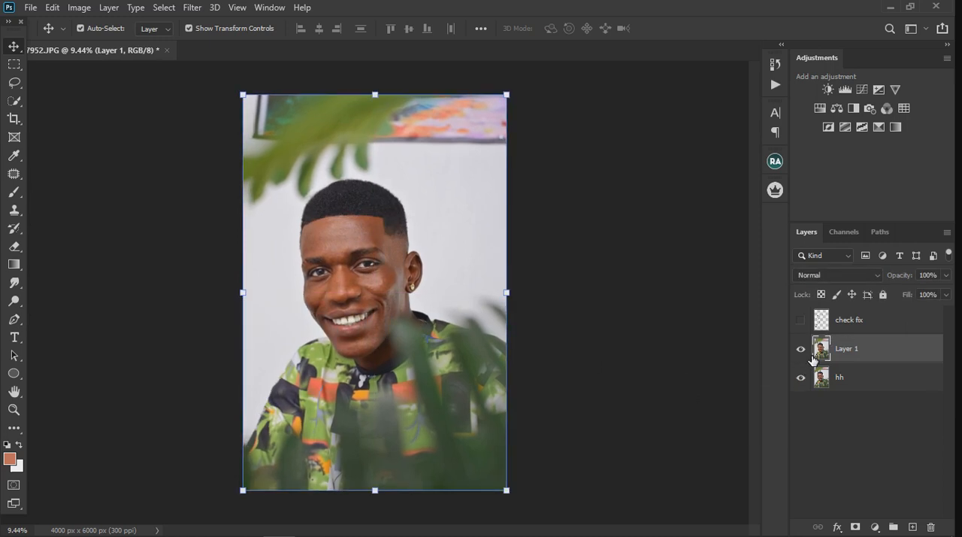
pyautogui.click(800, 349)
pyautogui.click(435, 355)
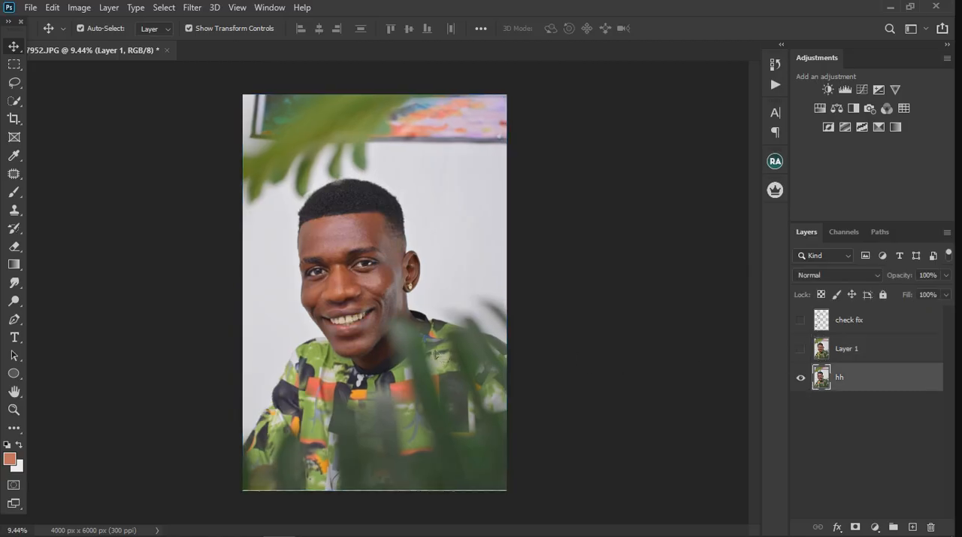
pyautogui.moveTo(435, 355); pyautogui.dragTo(434, 359)
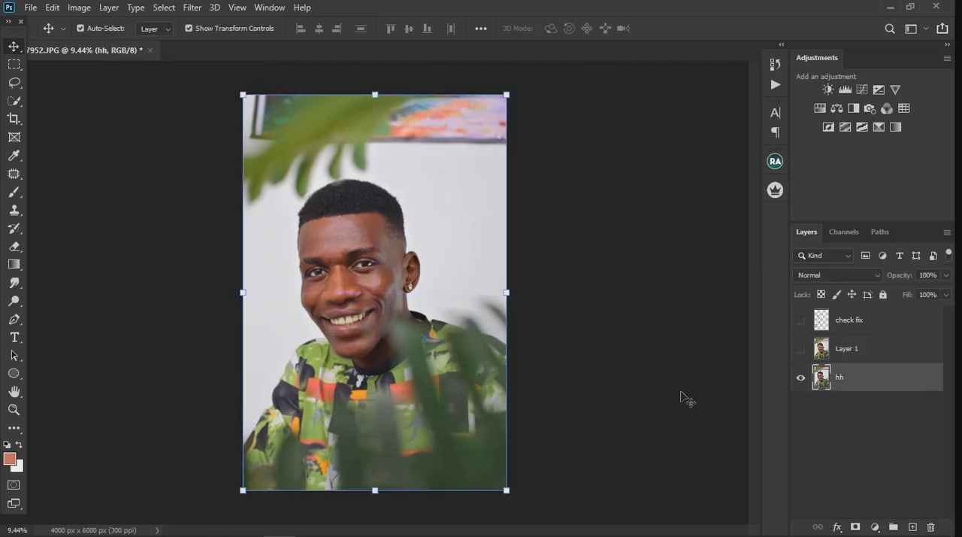
pyautogui.click(800, 348)
pyautogui.click(800, 349)
pyautogui.scroll(1, 297, 301)
pyautogui.scroll(1, 299, 298)
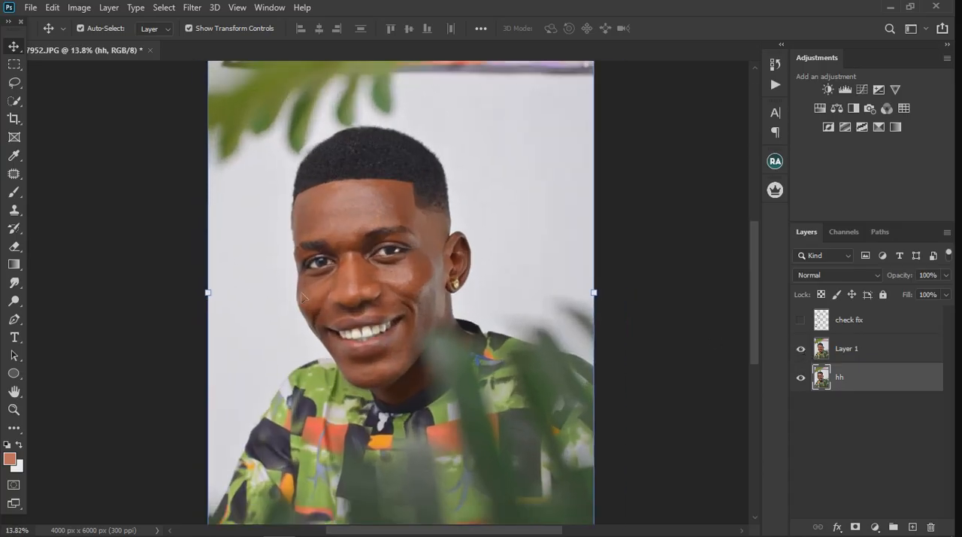
pyautogui.scroll(-2, 401, 314)
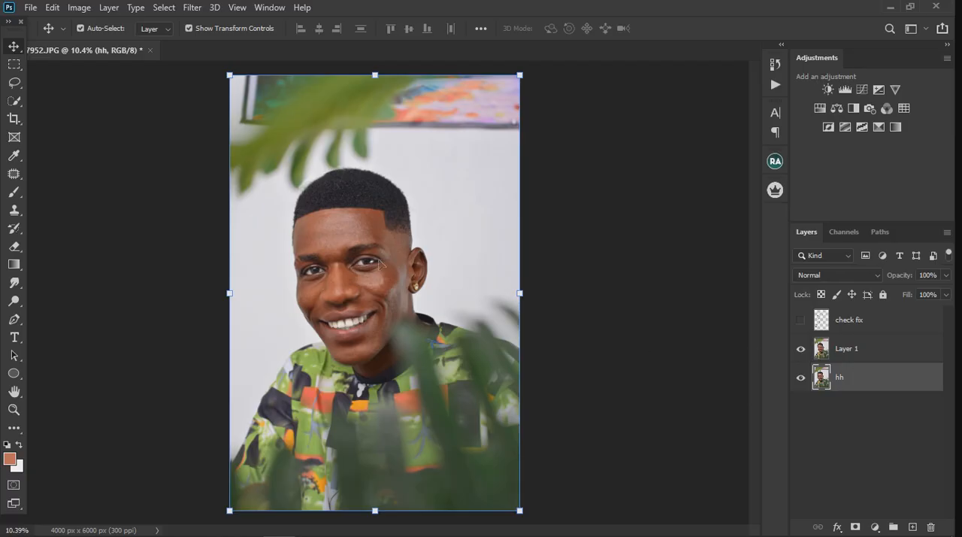
# Select Layer 1 and open the Ultimate Retouch extension
pyautogui.click(891, 358)
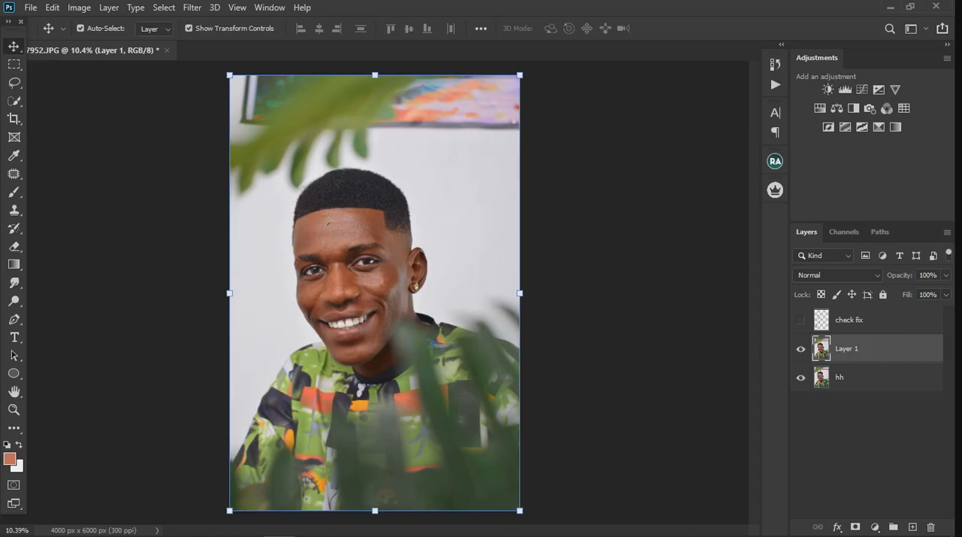
pyautogui.scroll(3, 334, 226)
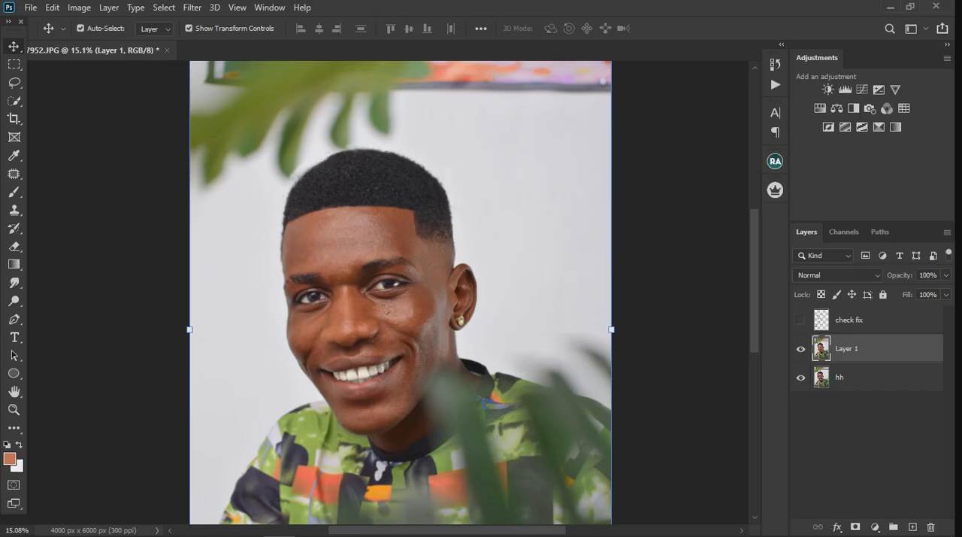
pyautogui.click(774, 191)
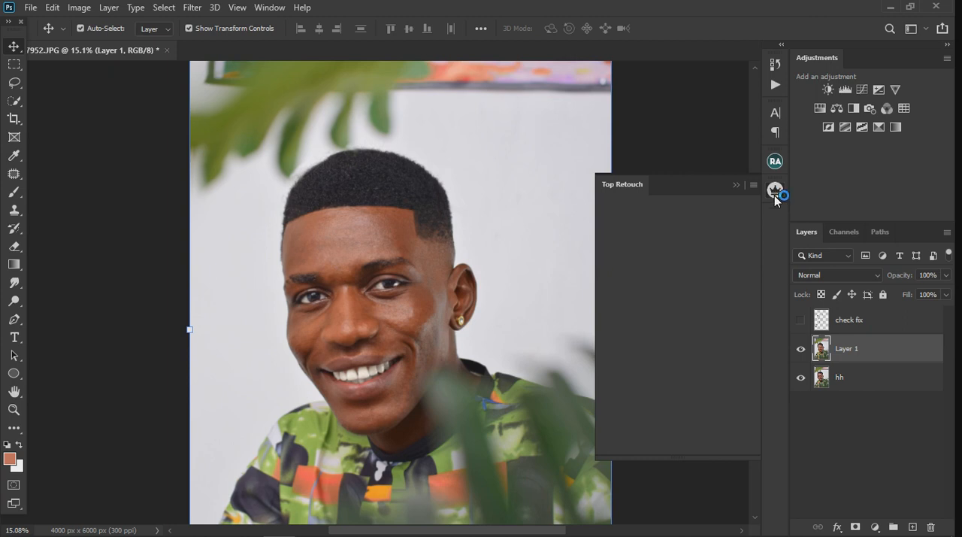
pyautogui.click(737, 186)
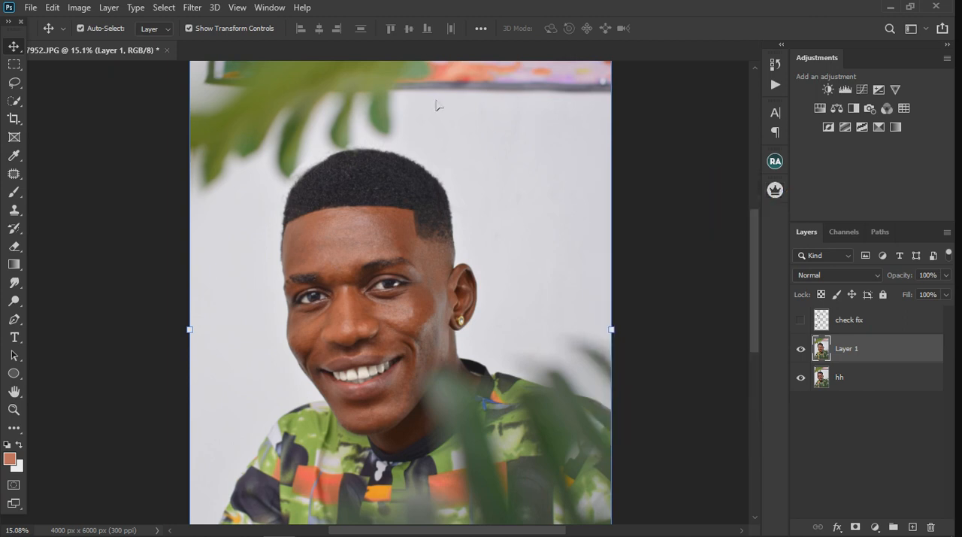
pyautogui.click(271, 9)
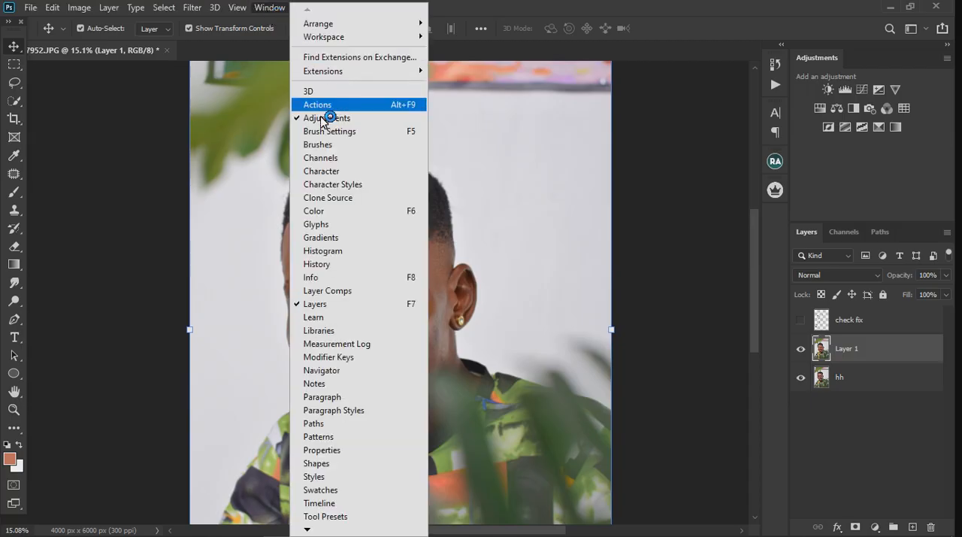
pyautogui.moveTo(334, 72)
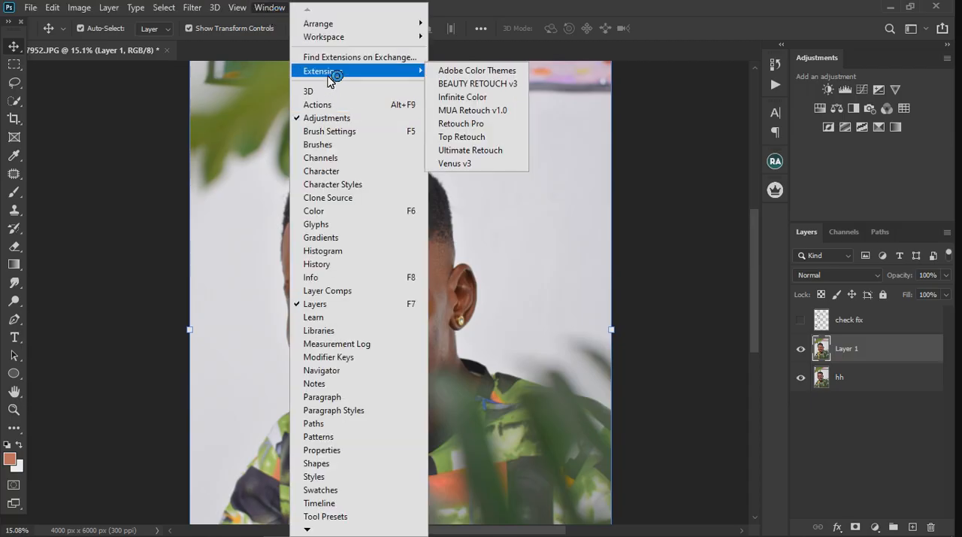
pyautogui.click(455, 150)
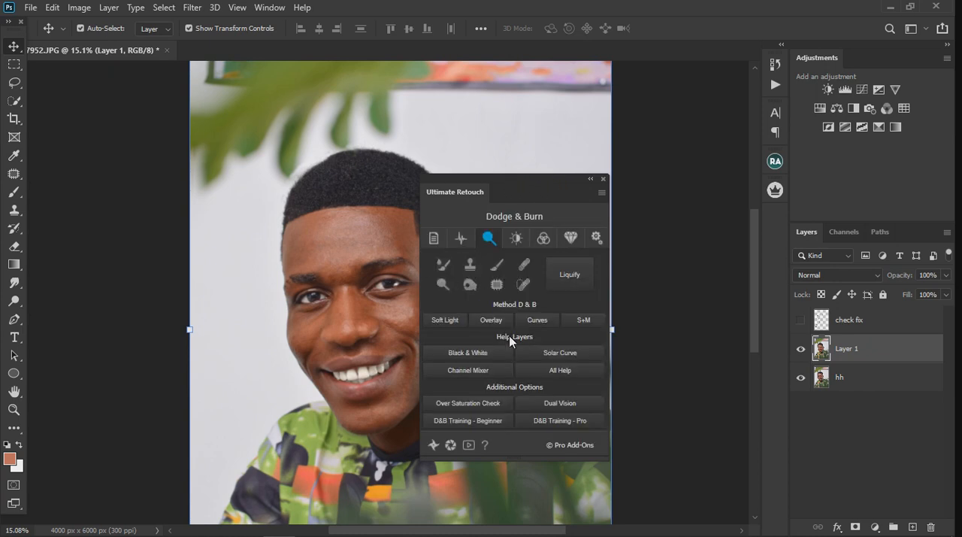
# Create a 2 Gaussian frequency separation above Layer 1 with a 5-pixel blur radius, and close the Ultimate Retouch extension
pyautogui.click(461, 241)
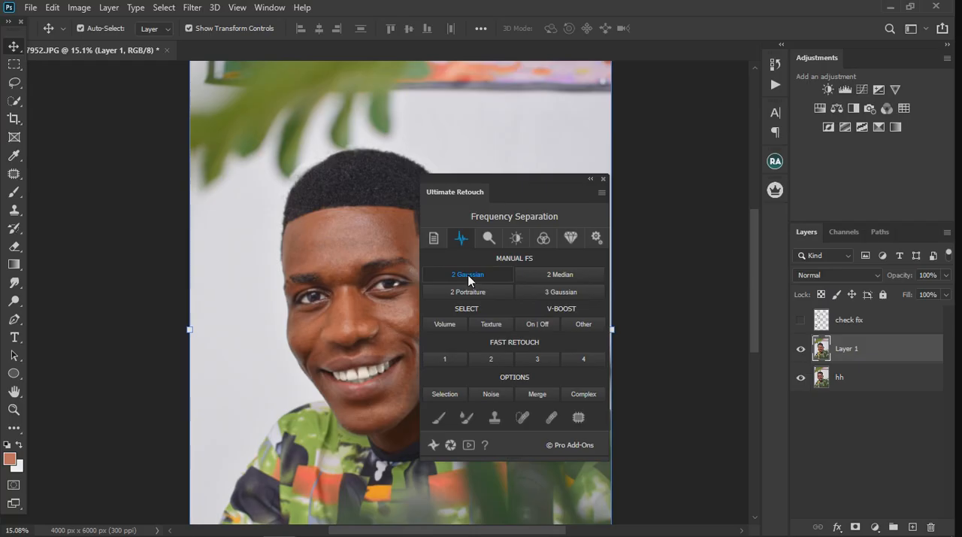
pyautogui.click(470, 280)
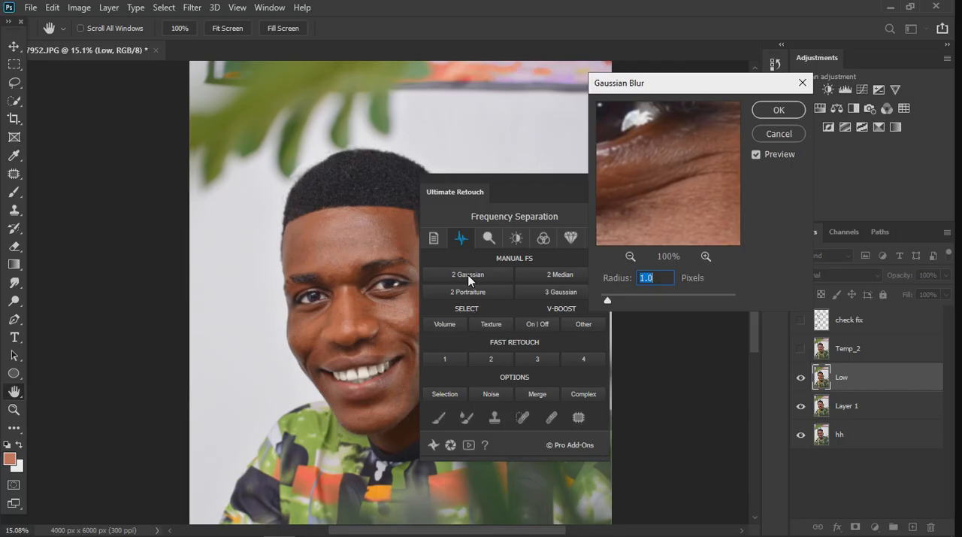
pyautogui.write('5')
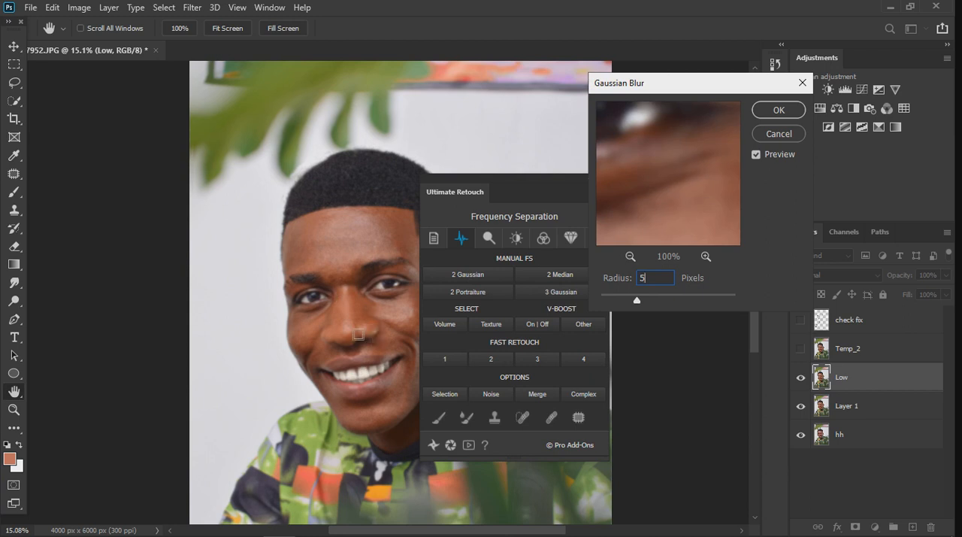
pyautogui.click(770, 109)
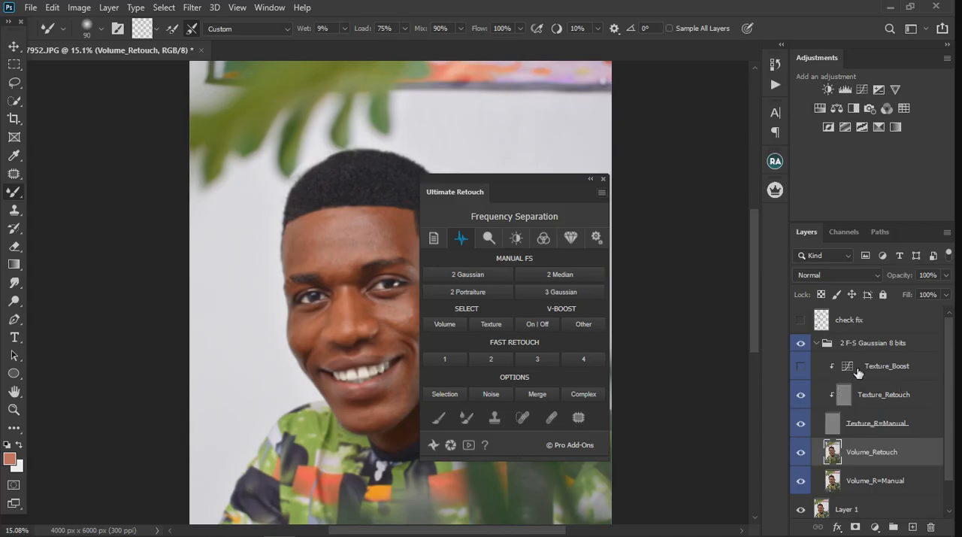
pyautogui.click(604, 179)
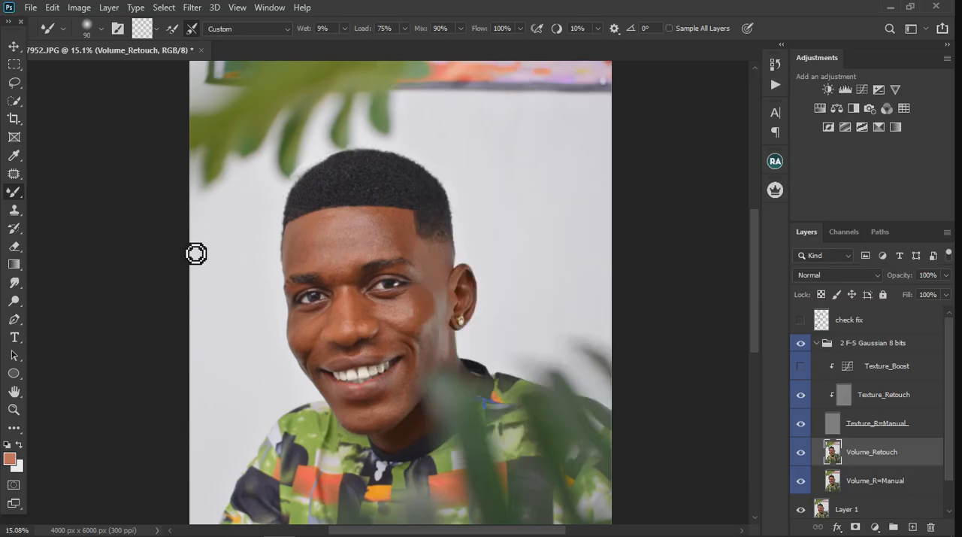
# Enlarge the Mixer Brush to 400 pixels for the Volume_Retouch layer
pyautogui.press(']')
pyautogui.press(']')
pyautogui.press(']')
pyautogui.press(']')
pyautogui.press(']')
pyautogui.press(']')
pyautogui.press(']')
pyautogui.press(']')
pyautogui.scroll(4, 377, 245)
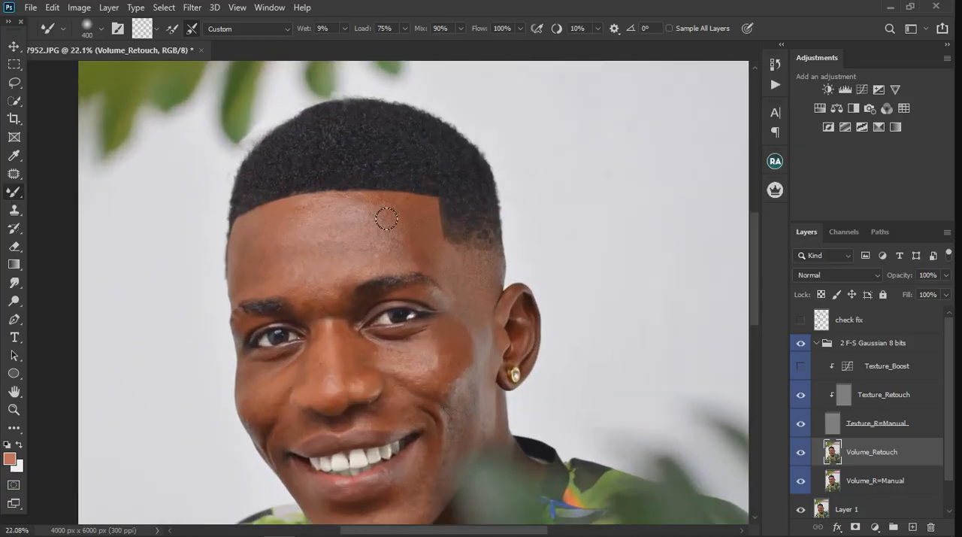
pyautogui.scroll(-4, 387, 215)
pyautogui.scroll(3, 386, 365)
pyautogui.scroll(-2, 383, 421)
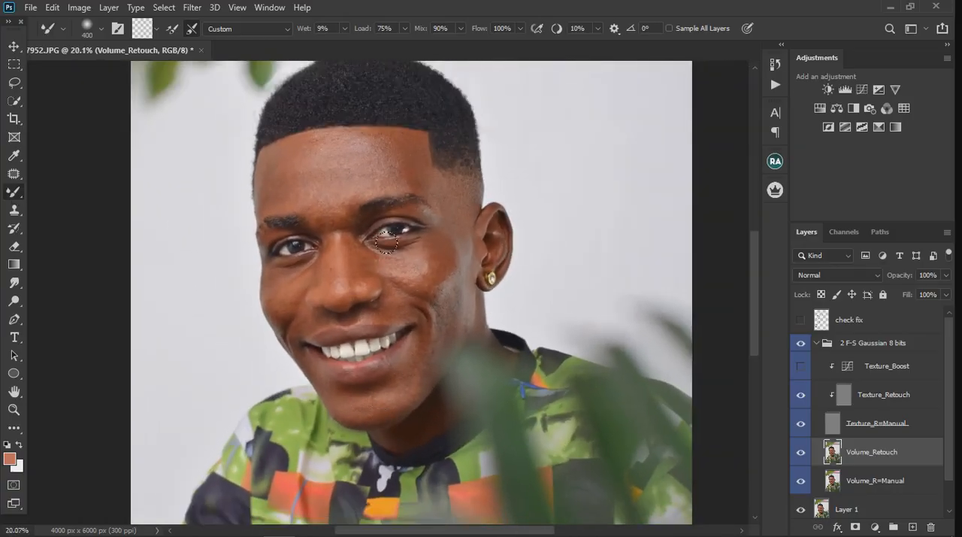
# Lasso the forehead skin from below the hairline down to the eyebrows on the Volume_Retouch layer, with a 5 px feather
pyautogui.click(886, 366)
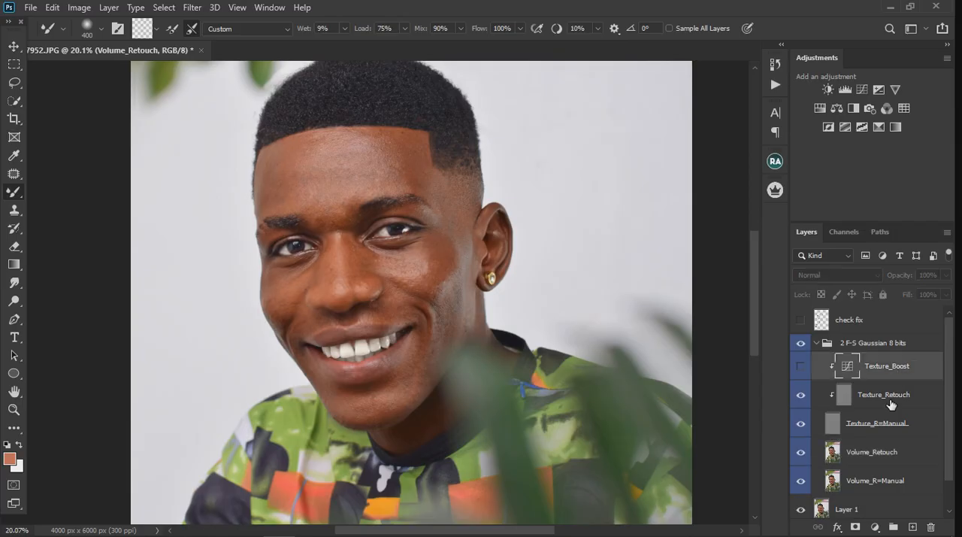
pyautogui.click(883, 393)
pyautogui.click(886, 459)
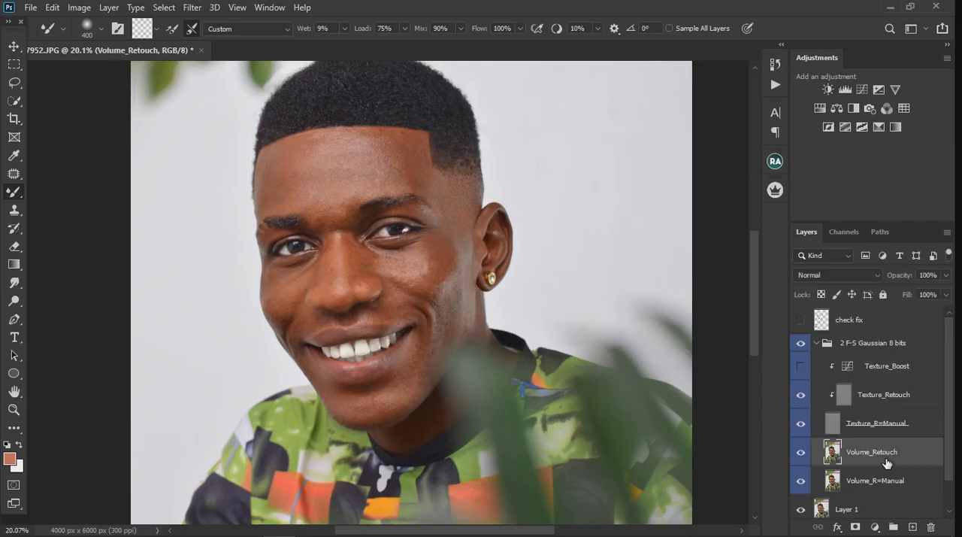
pyautogui.click(14, 83)
pyautogui.scroll(2, 237, 163)
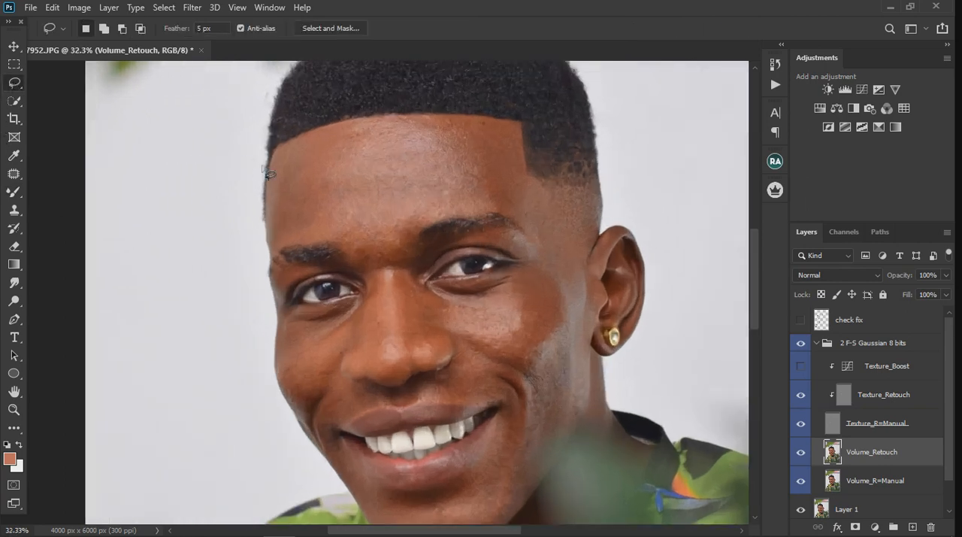
pyautogui.scroll(1, 280, 170)
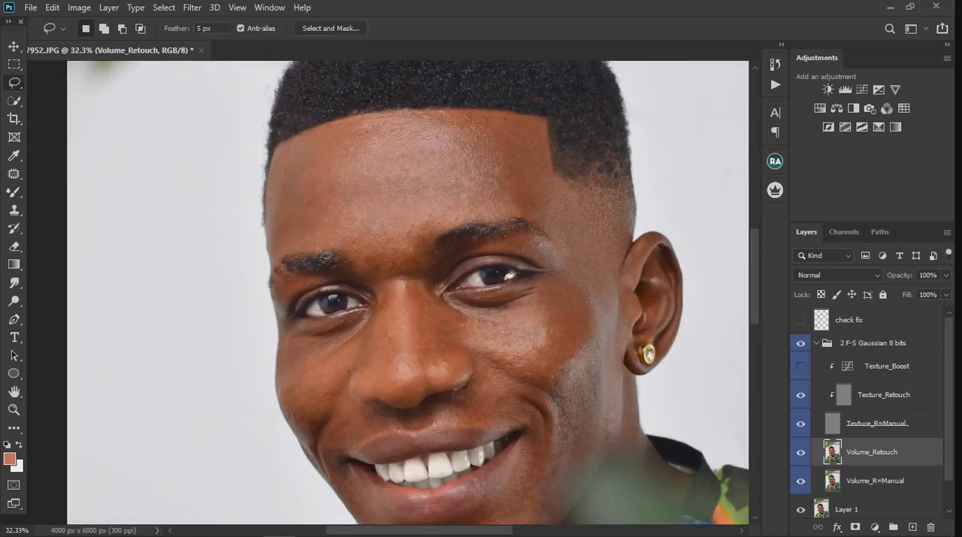
pyautogui.moveTo(280, 253); pyautogui.dragTo(344, 257)
pyautogui.moveTo(277, 249)
pyautogui.mouseDown()
pyautogui.moveTo(338, 238)
pyautogui.moveTo(367, 255)
pyautogui.moveTo(314, 242)
pyautogui.moveTo(399, 269)
pyautogui.moveTo(434, 232)
pyautogui.moveTo(538, 216)
pyautogui.moveTo(547, 205)
pyautogui.moveTo(540, 133)
pyautogui.moveTo(482, 118)
pyautogui.moveTo(353, 128)
pyautogui.moveTo(303, 142)
pyautogui.moveTo(282, 166)
pyautogui.moveTo(279, 243)
pyautogui.mouseUp()
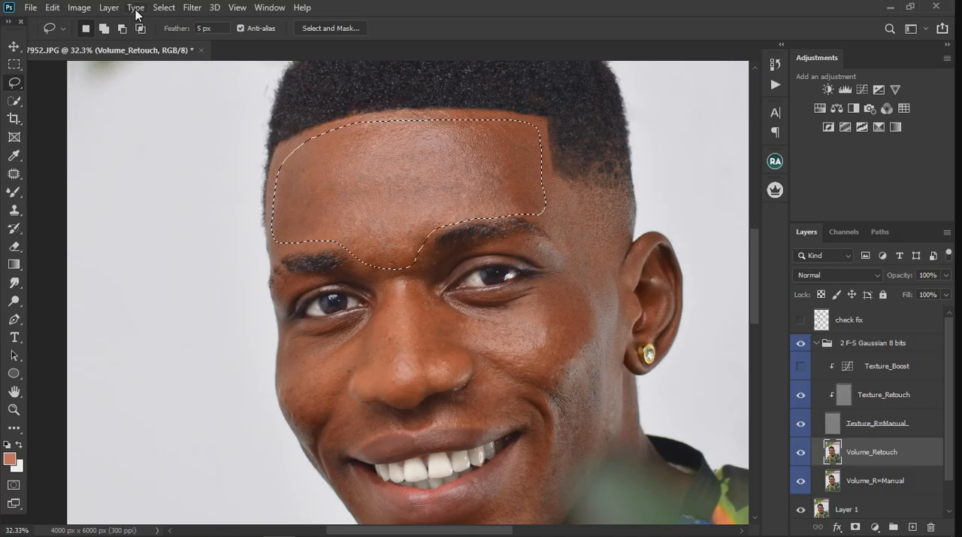
# Smooth the selected forehead with a Gaussian Blur of 20 pixels radius and clear the selection
pyautogui.click(192, 9)
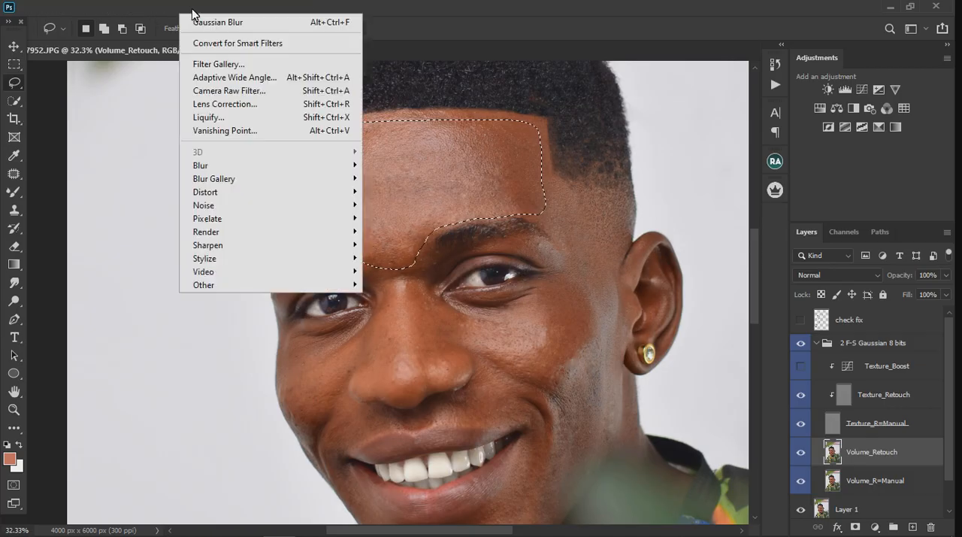
pyautogui.moveTo(239, 170)
pyautogui.click(396, 217)
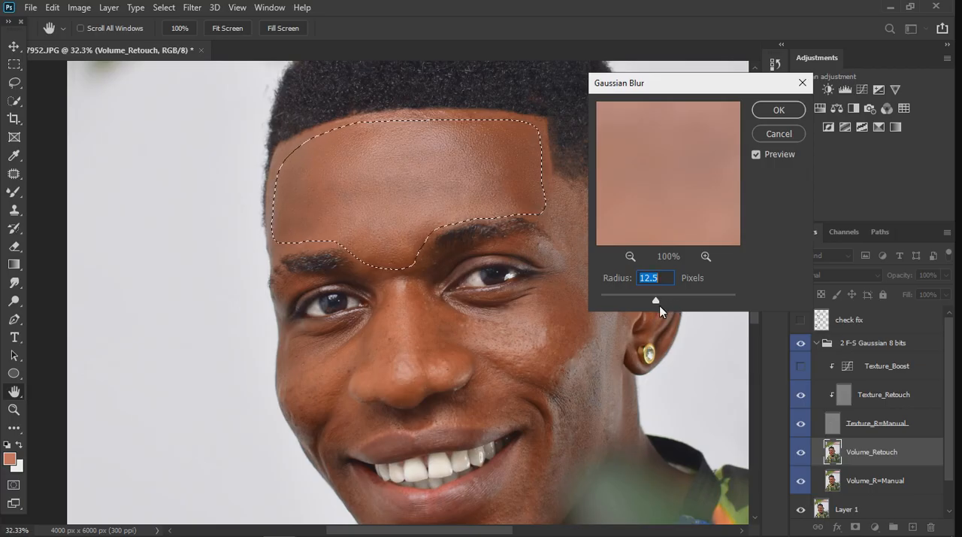
pyautogui.moveTo(655, 305); pyautogui.dragTo(638, 301)
pyautogui.write('27.7')
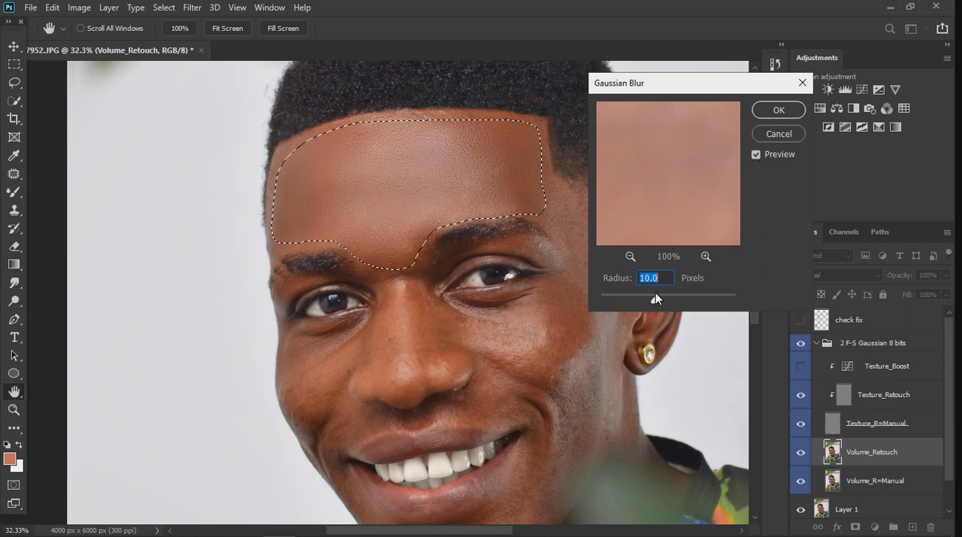
pyautogui.write('20')
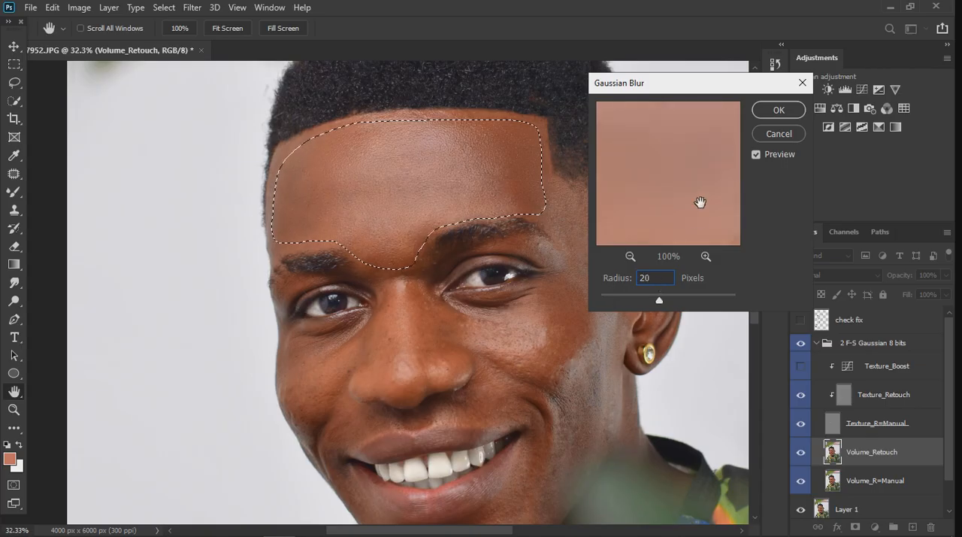
pyautogui.click(776, 113)
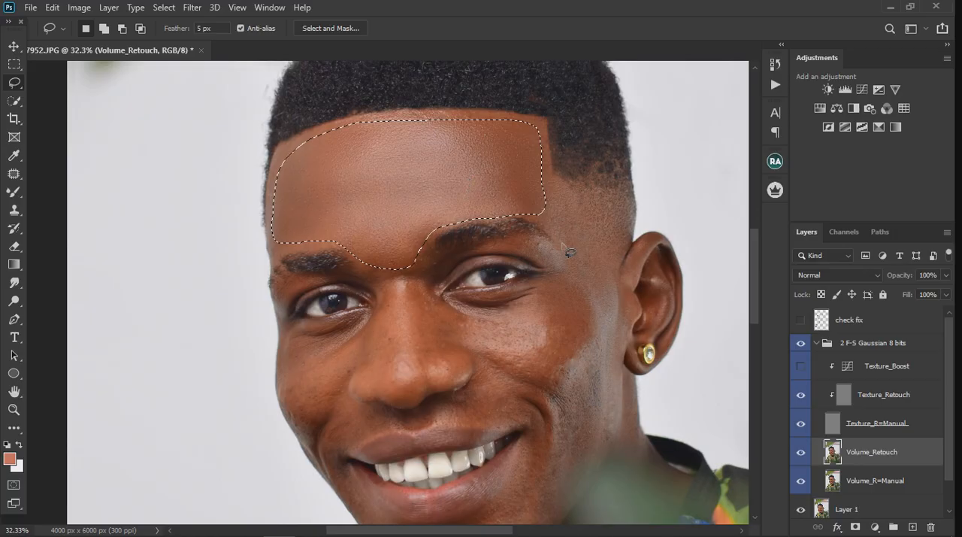
pyautogui.hotkey('ctrl', 'd')
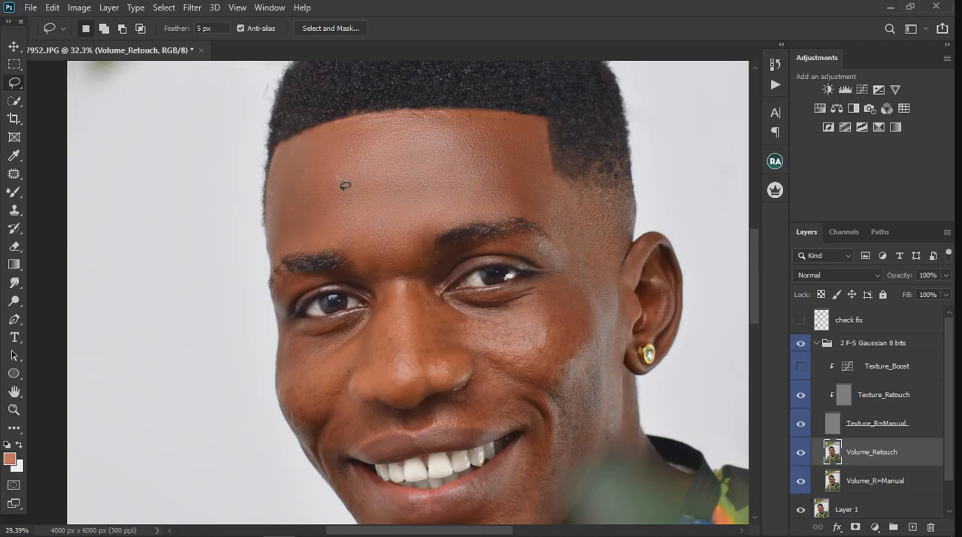
# Lasso the temple and upper cheek between the eye and the visible ear on Volume_Retouch
pyautogui.scroll(-3, 345, 185)
pyautogui.scroll(3, 444, 196)
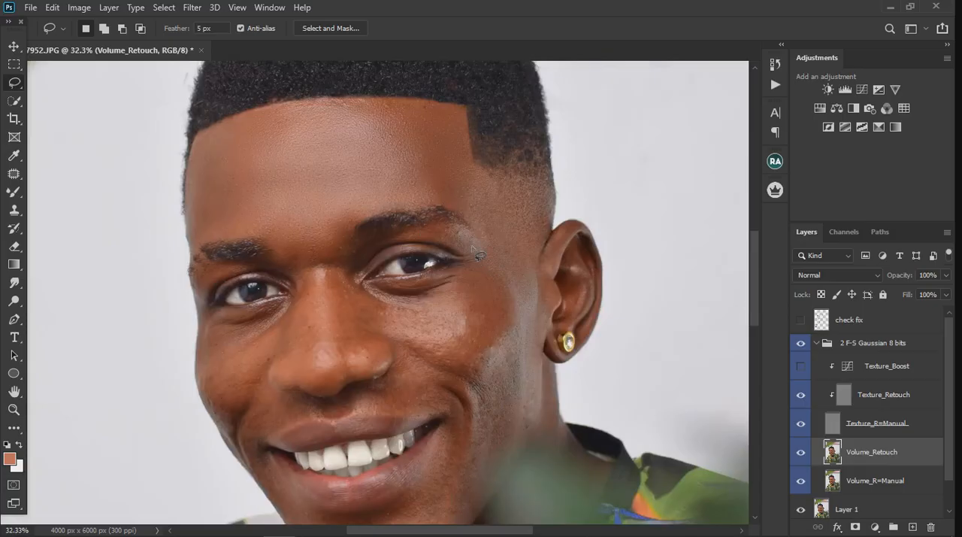
pyautogui.moveTo(446, 203)
pyautogui.mouseDown()
pyautogui.moveTo(488, 245)
pyautogui.moveTo(507, 291)
pyautogui.mouseUp()
pyautogui.click(445, 204)
pyautogui.moveTo(464, 286); pyautogui.dragTo(402, 317)
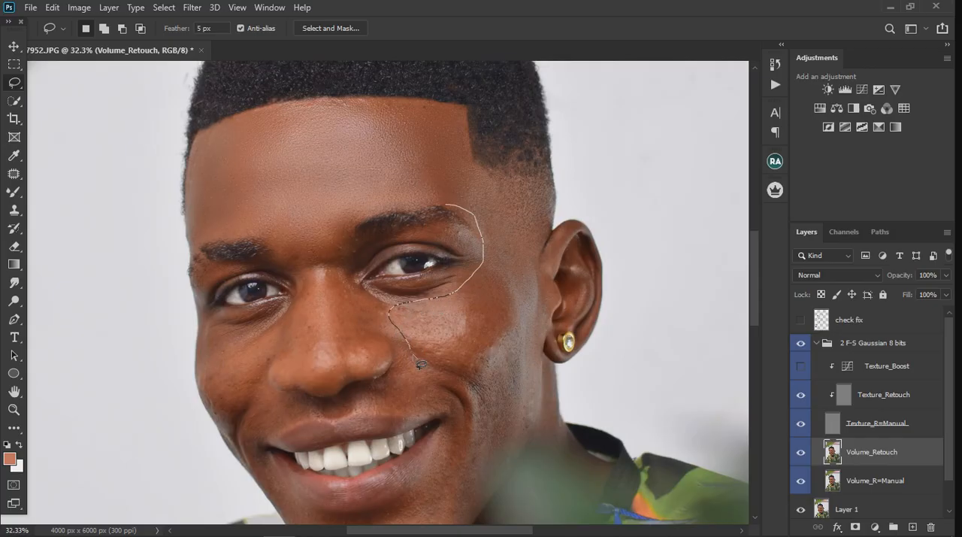
pyautogui.moveTo(425, 372)
pyautogui.mouseDown()
pyautogui.moveTo(494, 384)
pyautogui.moveTo(532, 379)
pyautogui.mouseUp()
pyautogui.moveTo(536, 269)
pyautogui.mouseDown()
pyautogui.moveTo(494, 183)
pyautogui.moveTo(458, 177)
pyautogui.moveTo(446, 187)
pyautogui.moveTo(467, 224)
pyautogui.mouseUp()
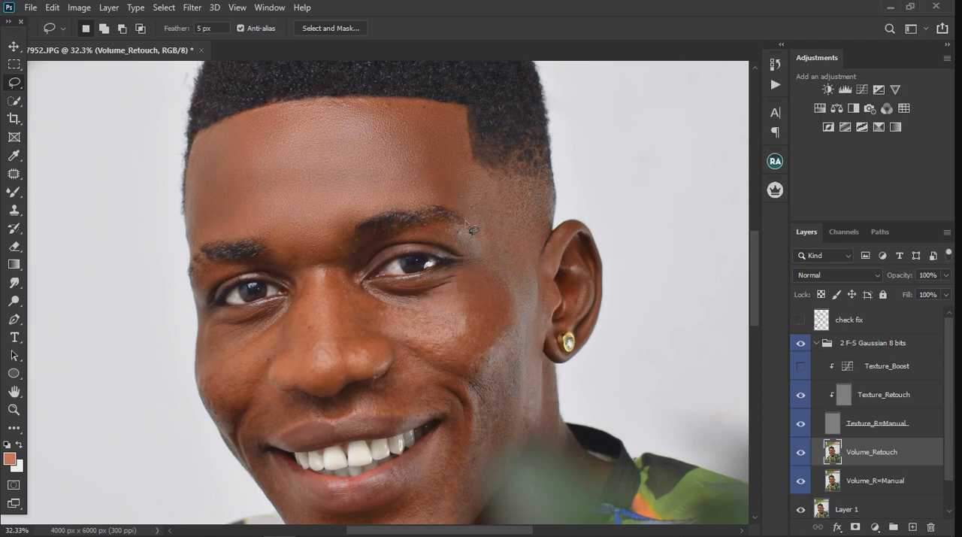
# Apply a Gaussian Blur of 20 pixels radius to the selected temple and cheek, and clear the selection
pyautogui.click(193, 9)
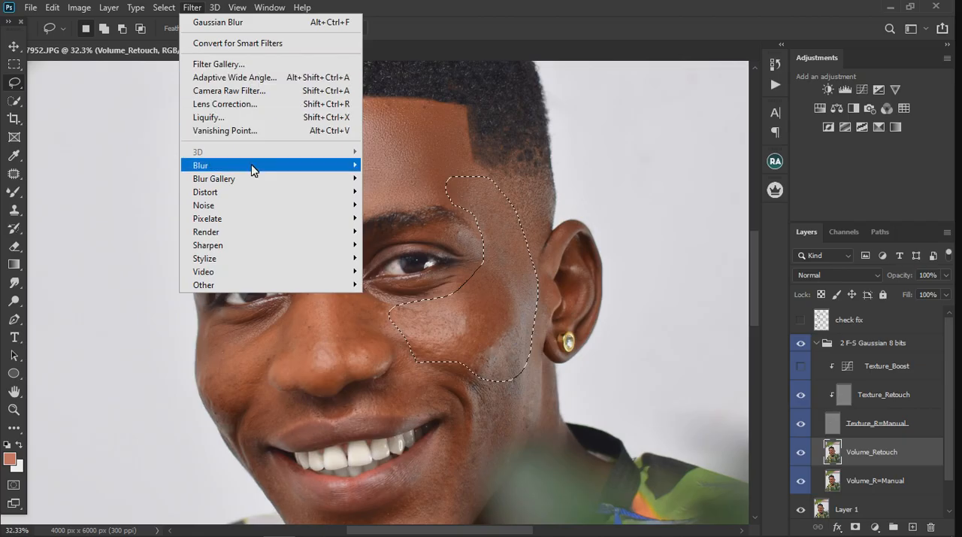
pyautogui.moveTo(251, 167)
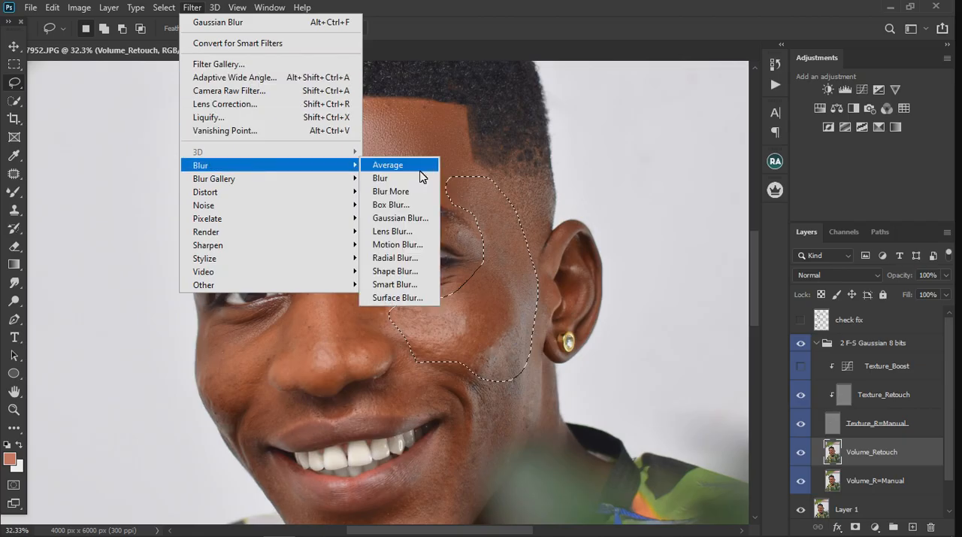
pyautogui.click(400, 217)
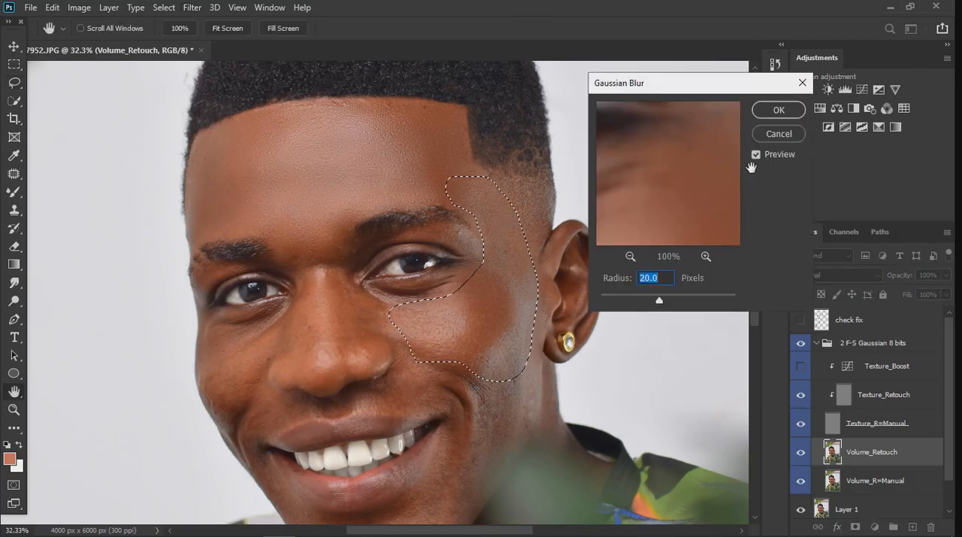
pyautogui.click(783, 110)
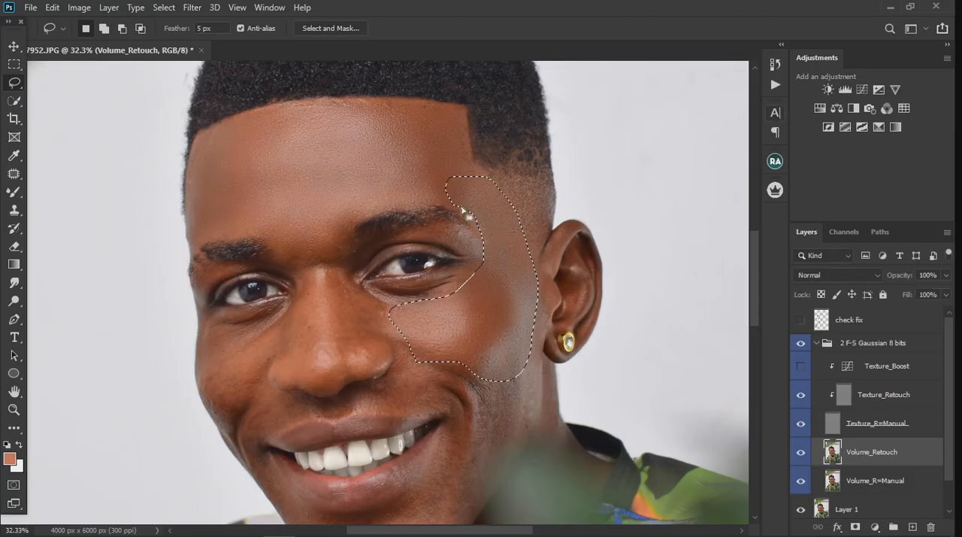
pyautogui.hotkey('ctrl', 'd')
# Lasso the lower cheek on Volume_Retouch, from beside the nose around the mouth corner and out toward the jaw
pyautogui.scroll(-3, 429, 129)
pyautogui.scroll(5, 431, 353)
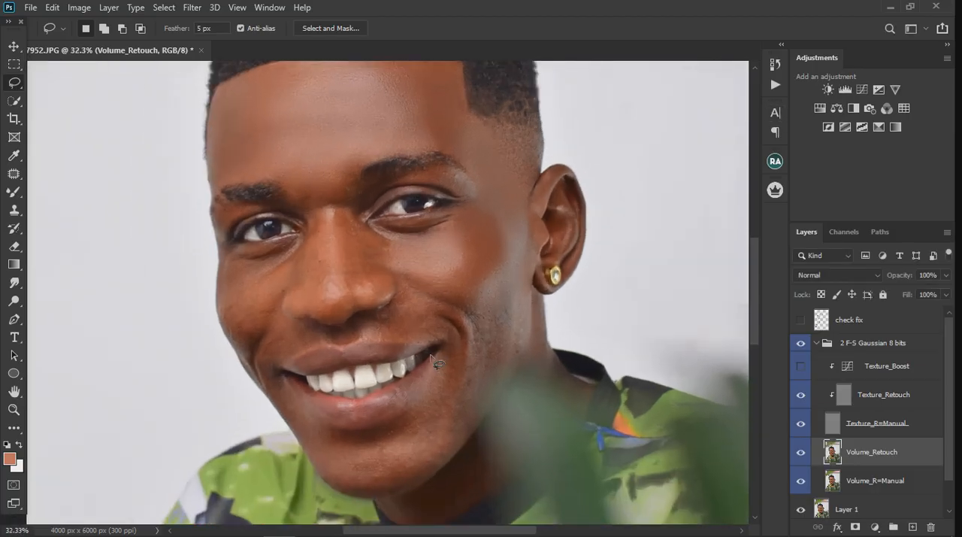
pyautogui.scroll(3, 427, 276)
pyautogui.scroll(-3, 463, 276)
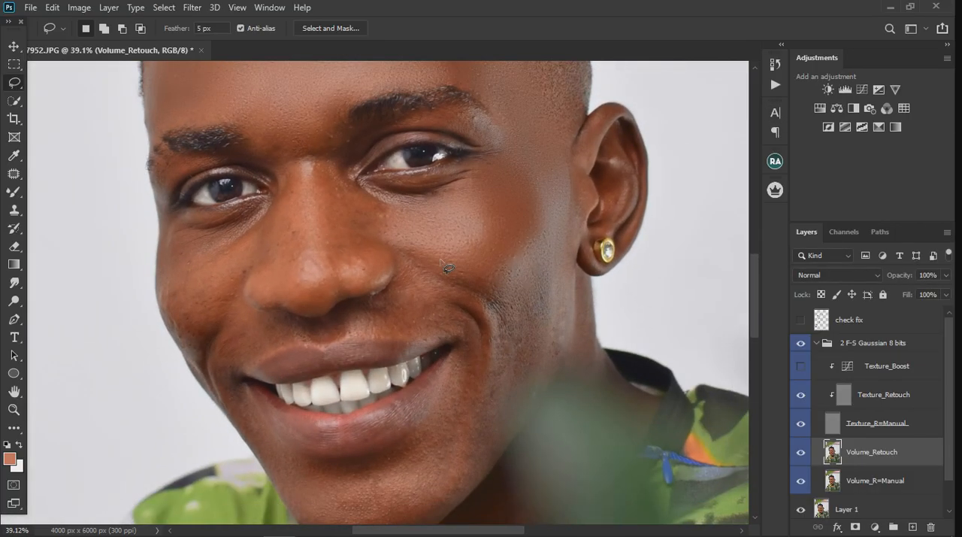
pyautogui.moveTo(435, 260)
pyautogui.mouseDown()
pyautogui.moveTo(403, 263)
pyautogui.moveTo(390, 324)
pyautogui.moveTo(400, 333)
pyautogui.moveTo(463, 337)
pyautogui.moveTo(461, 369)
pyautogui.mouseUp()
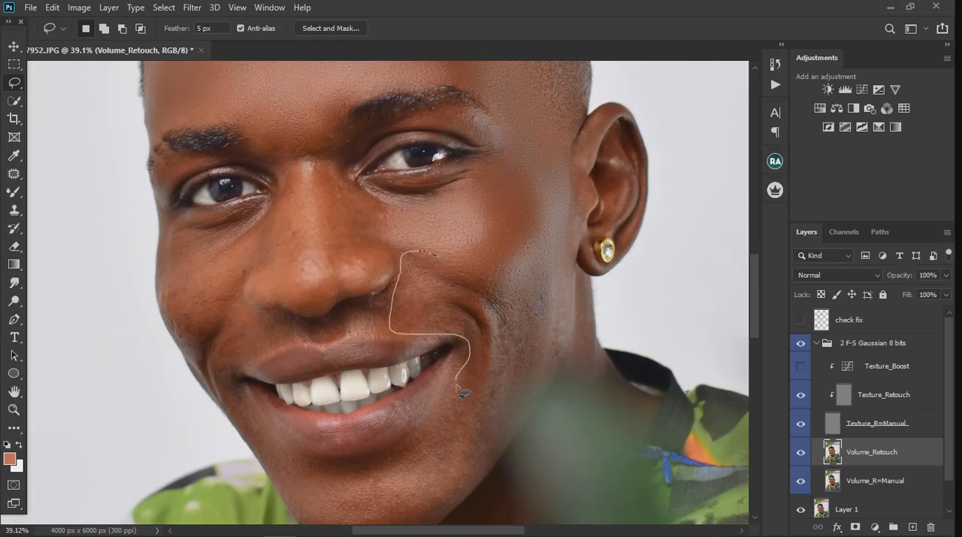
pyautogui.moveTo(492, 410)
pyautogui.mouseDown()
pyautogui.moveTo(538, 384)
pyautogui.moveTo(553, 283)
pyautogui.mouseUp()
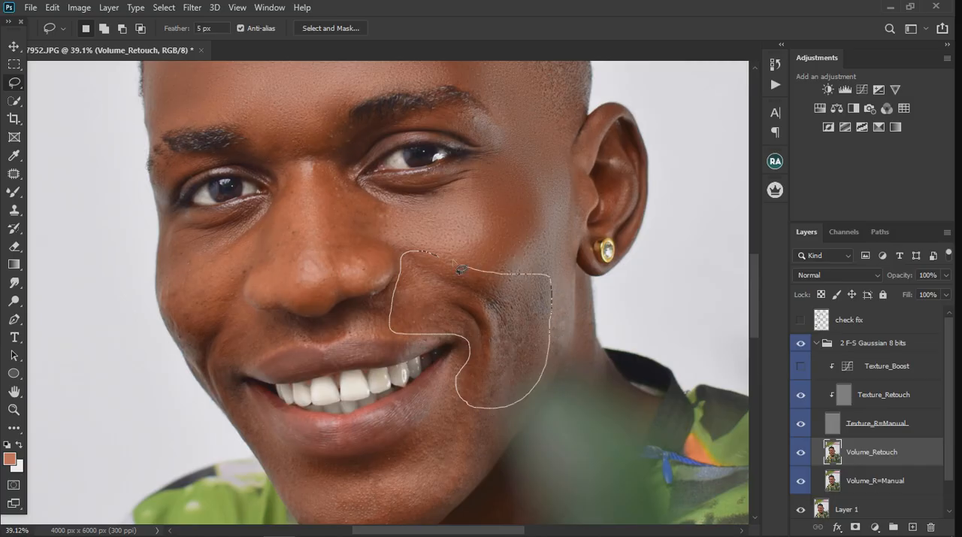
pyautogui.moveTo(448, 261); pyautogui.dragTo(442, 259)
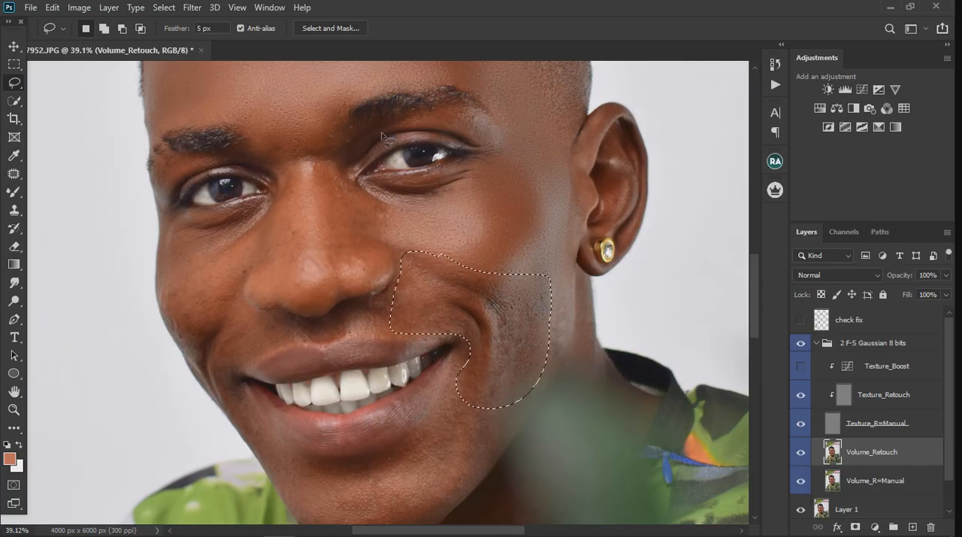
# Smooth the selected lower cheek with a Gaussian Blur of 16.6 pixels radius and clear the selection
pyautogui.click(194, 7)
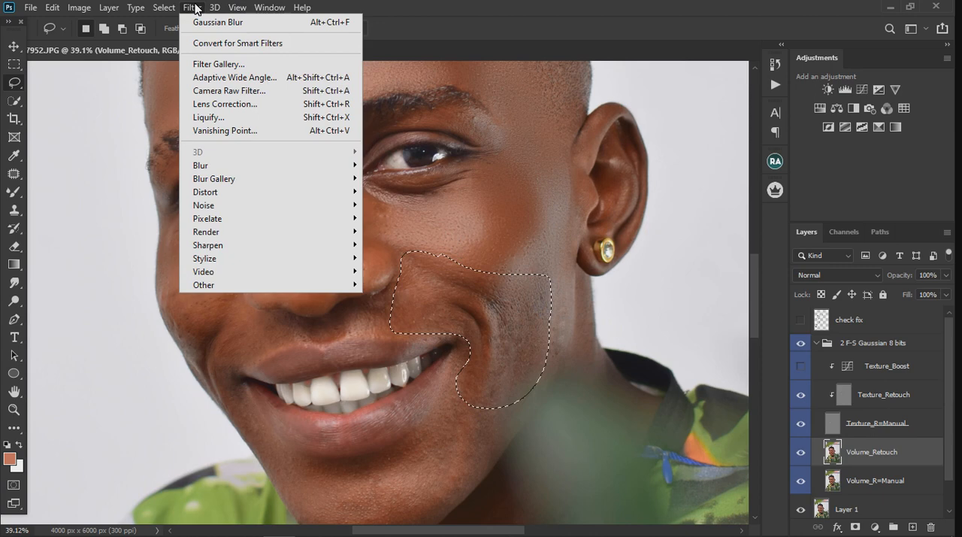
pyautogui.moveTo(227, 165)
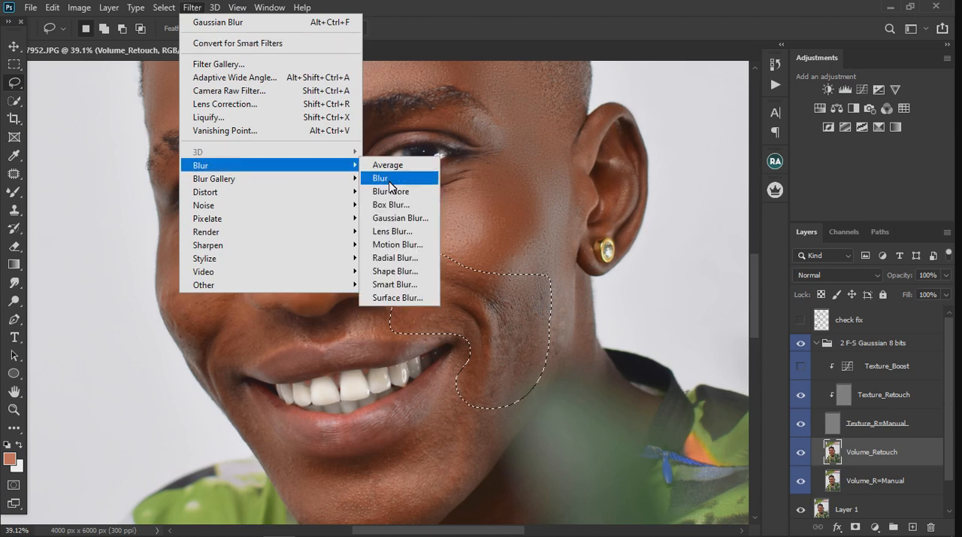
pyautogui.click(397, 218)
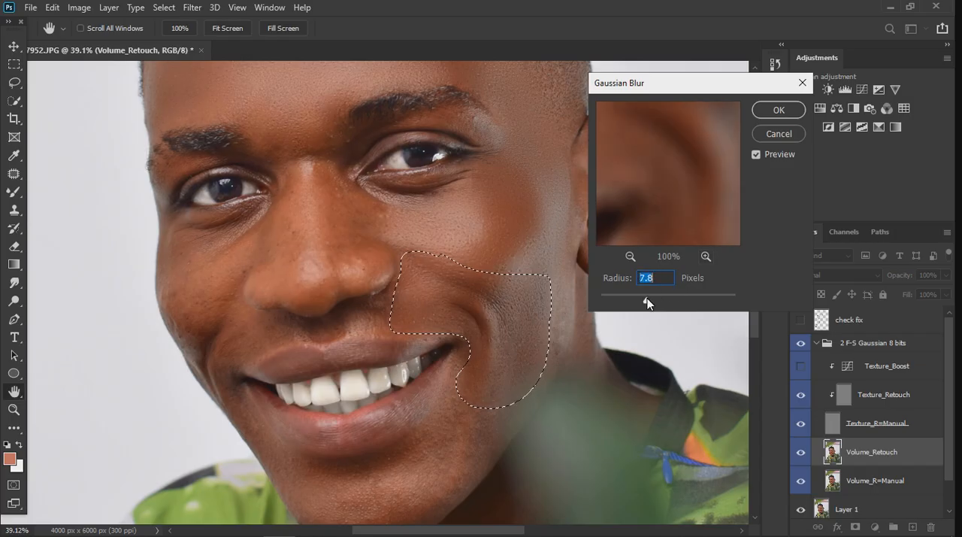
pyautogui.moveTo(647, 298); pyautogui.dragTo(659, 301)
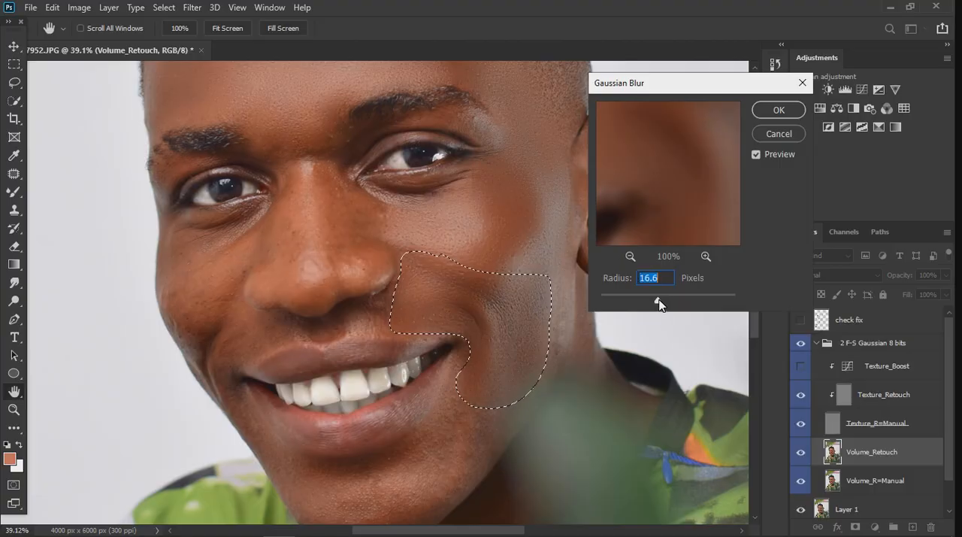
pyautogui.click(778, 109)
pyautogui.hotkey('ctrl', 'd')
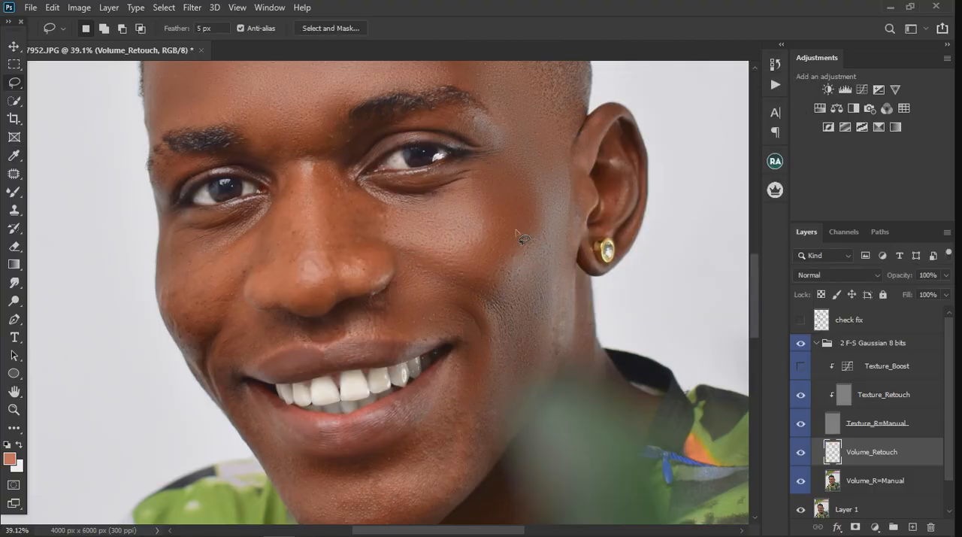
# Lasso the chin from under the lower lip up to the mouth corner, and extend the selection to the chin's lower edge
pyautogui.scroll(-3, 502, 188)
pyautogui.scroll(3, 446, 375)
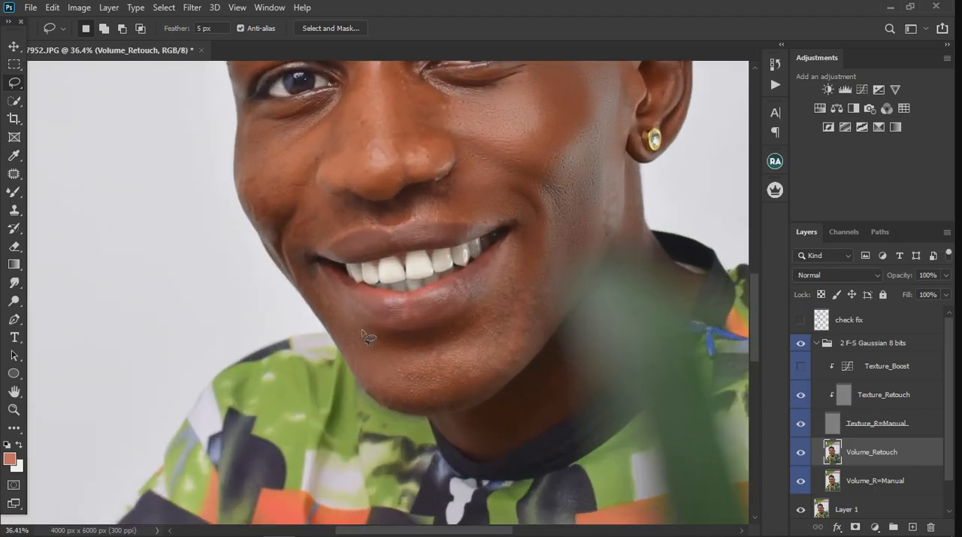
pyautogui.moveTo(363, 331)
pyautogui.mouseDown()
pyautogui.moveTo(423, 342)
pyautogui.moveTo(466, 331)
pyautogui.moveTo(485, 302)
pyautogui.mouseUp()
pyautogui.moveTo(509, 251); pyautogui.dragTo(520, 232)
pyautogui.moveTo(551, 263)
pyautogui.mouseDown()
pyautogui.moveTo(555, 320)
pyautogui.moveTo(510, 381)
pyautogui.moveTo(473, 405)
pyautogui.moveTo(396, 412)
pyautogui.mouseUp()
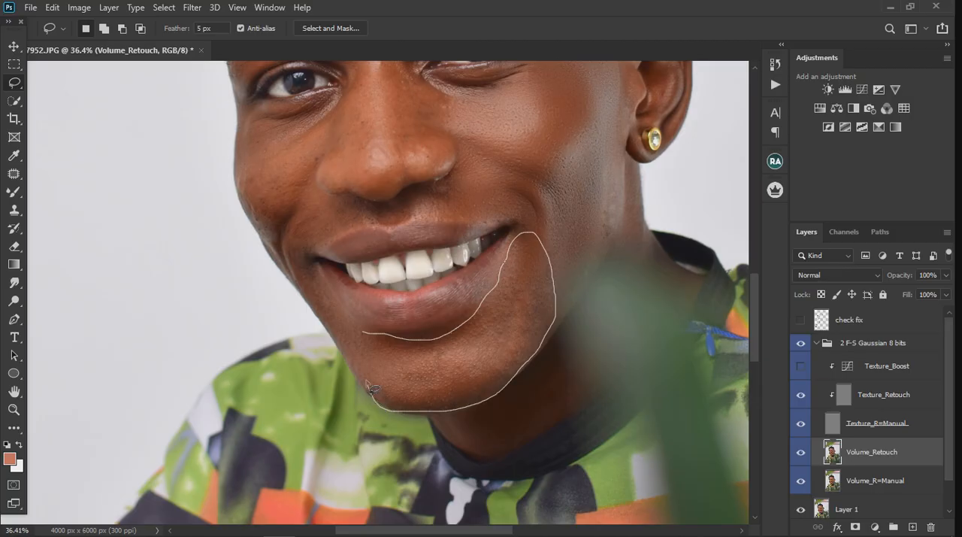
pyautogui.moveTo(360, 368); pyautogui.dragTo(364, 333)
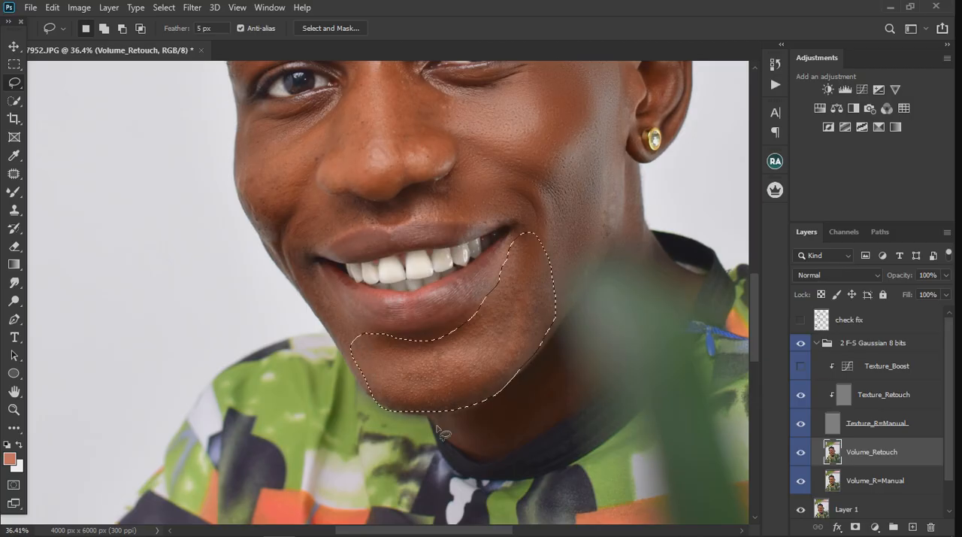
pyautogui.scroll(3, 443, 433)
pyautogui.scroll(1, 443, 434)
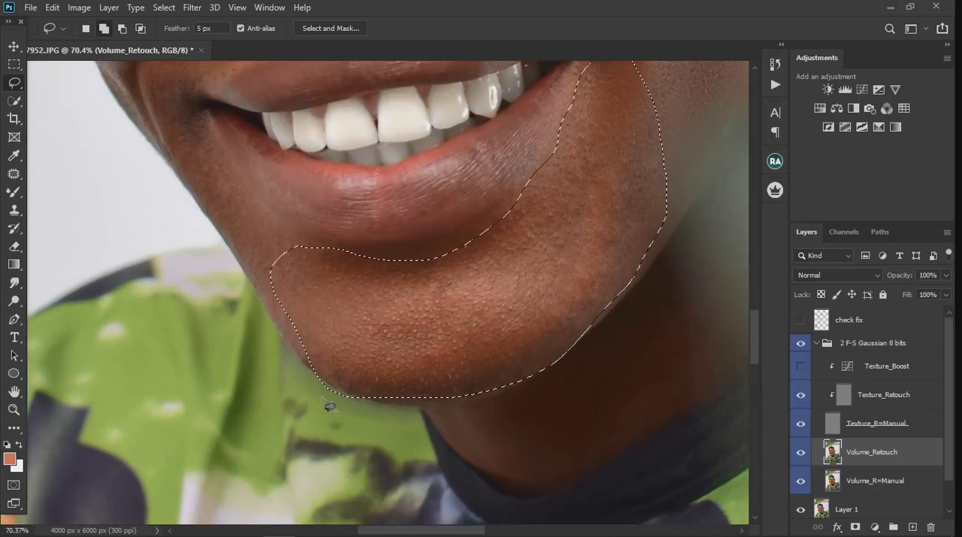
pyautogui.moveTo(314, 384)
pyautogui.mouseDown()
pyautogui.moveTo(328, 375)
pyautogui.moveTo(370, 401)
pyautogui.moveTo(313, 390)
pyautogui.moveTo(356, 394)
pyautogui.moveTo(318, 368)
pyautogui.mouseUp()
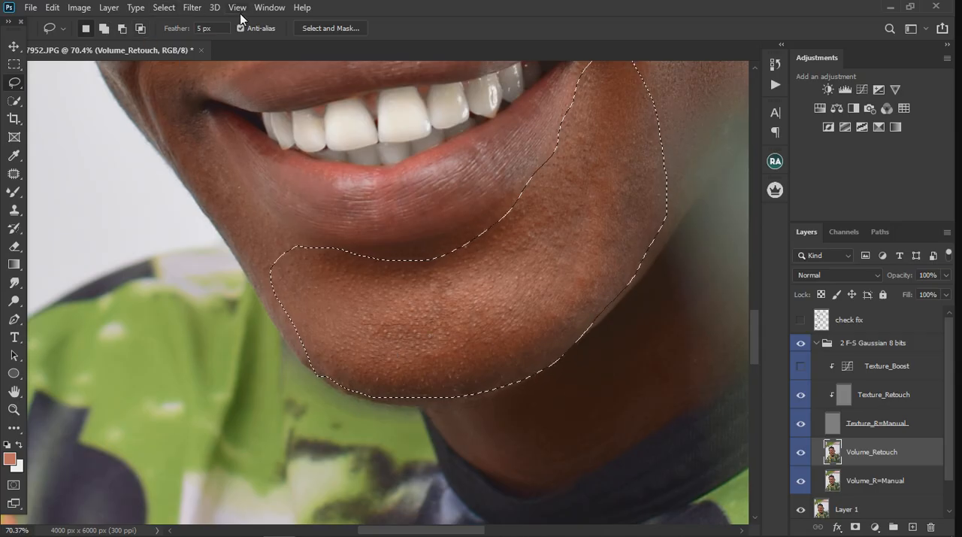
# Apply a Gaussian Blur of 16 pixels radius to the selected chin and clear the selection
pyautogui.scroll(-5, 355, 305)
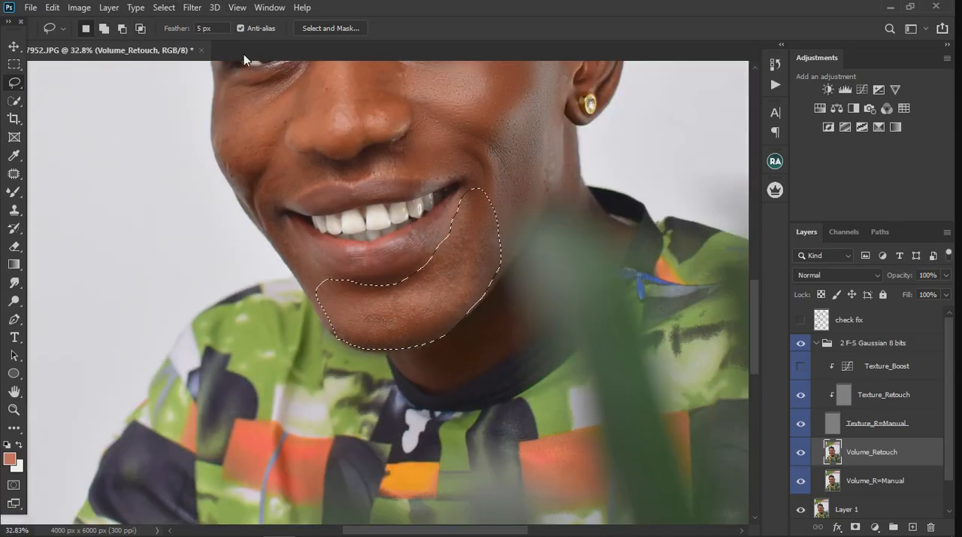
pyautogui.click(194, 8)
pyautogui.moveTo(236, 165)
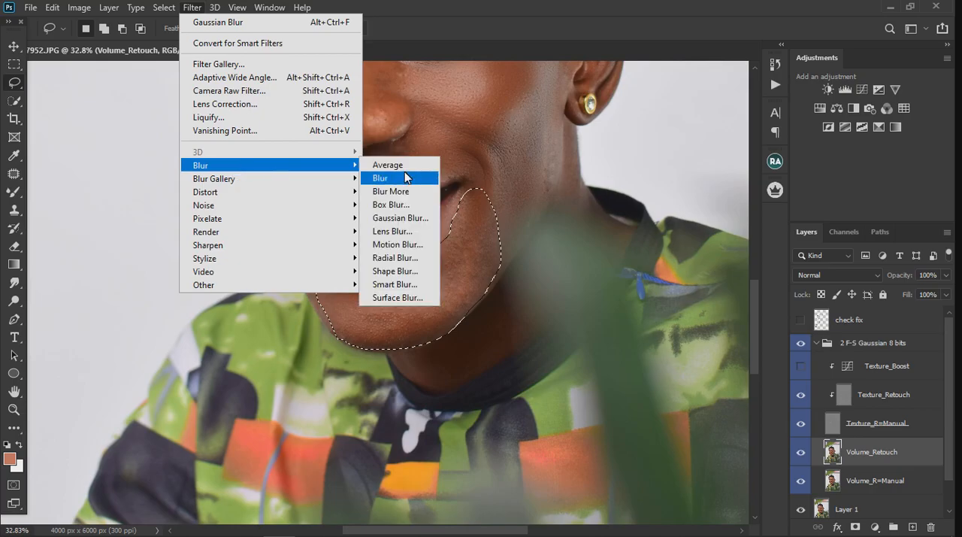
pyautogui.click(401, 218)
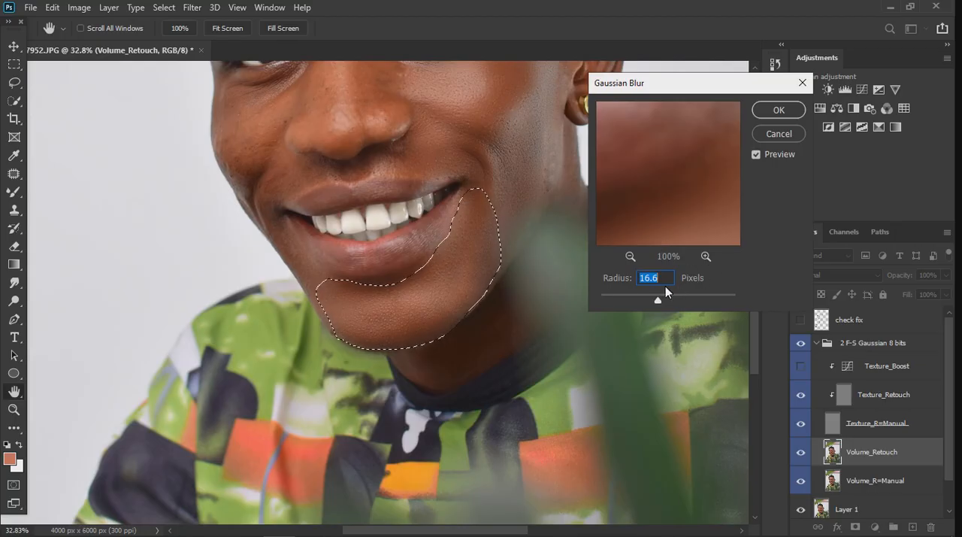
pyautogui.write('20')
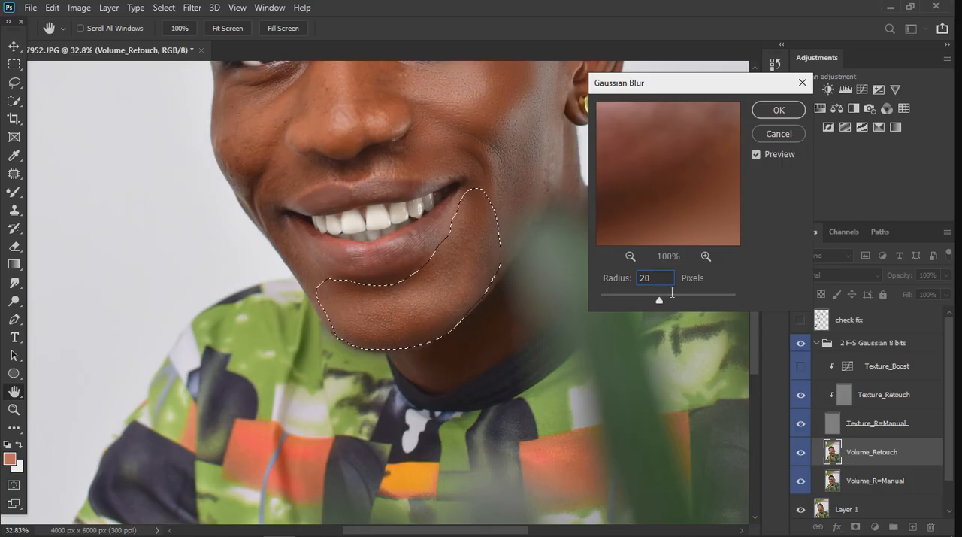
pyautogui.write('16')
pyautogui.moveTo(672, 285); pyautogui.dragTo(609, 285)
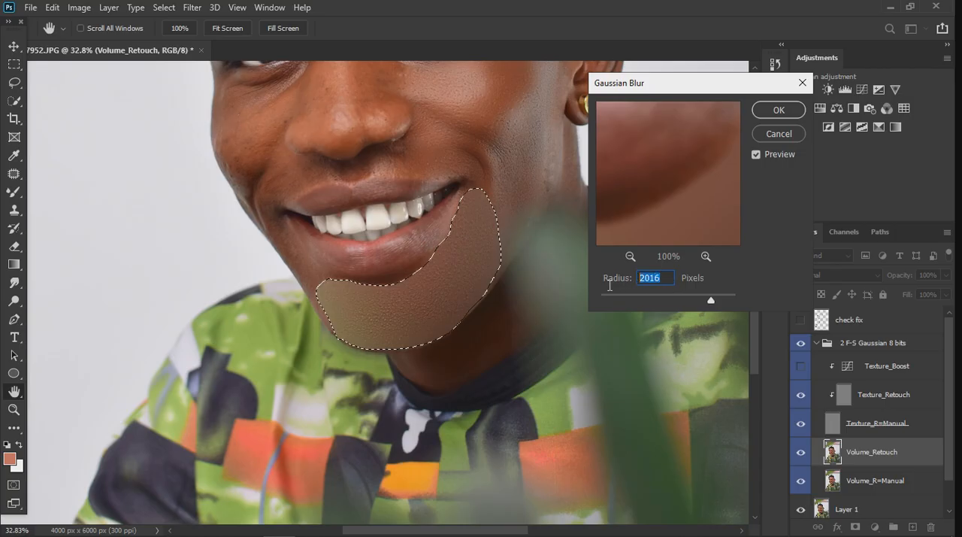
pyautogui.write('16')
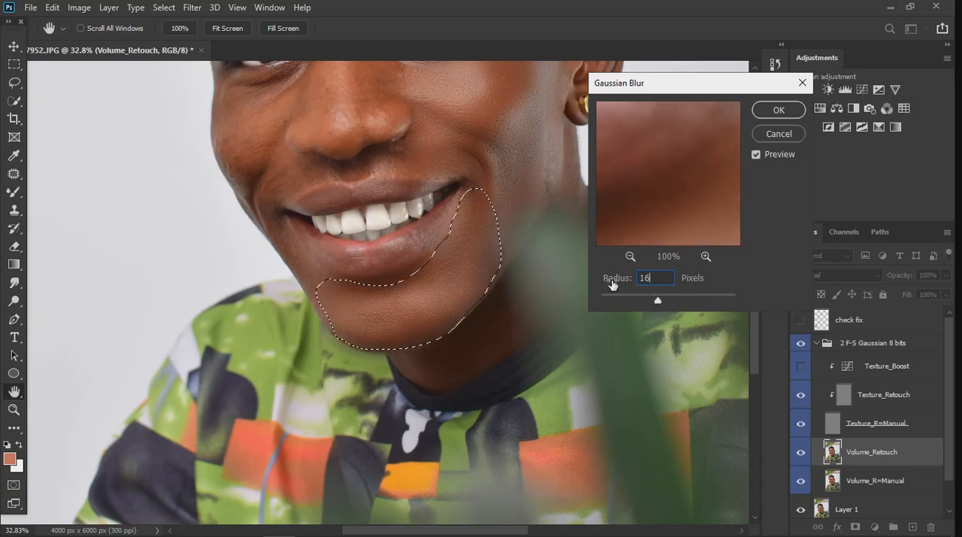
pyautogui.click(779, 110)
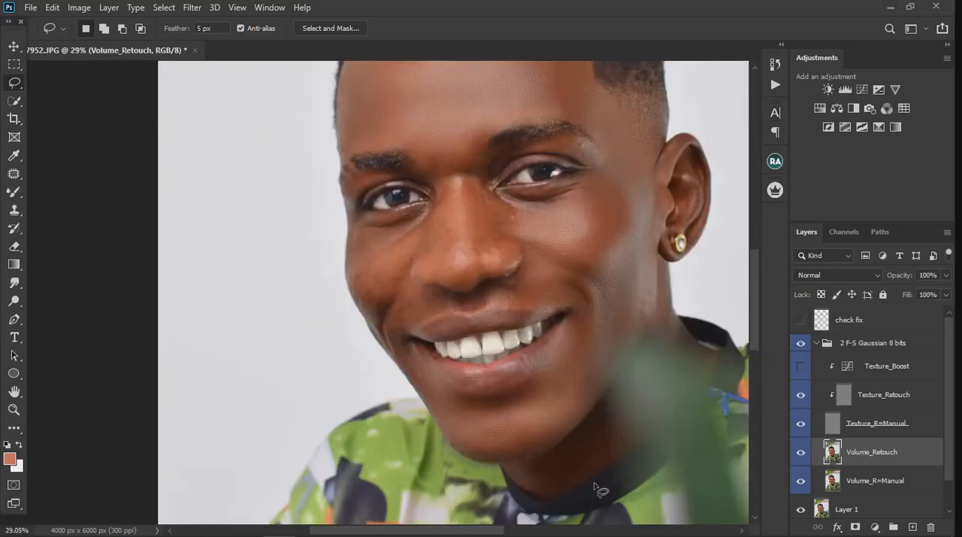
# Lasso the cheek on the side without a visible ear, from under the eye down to the smile fold, and fill in the selection's notch
pyautogui.scroll(5, 594, 489)
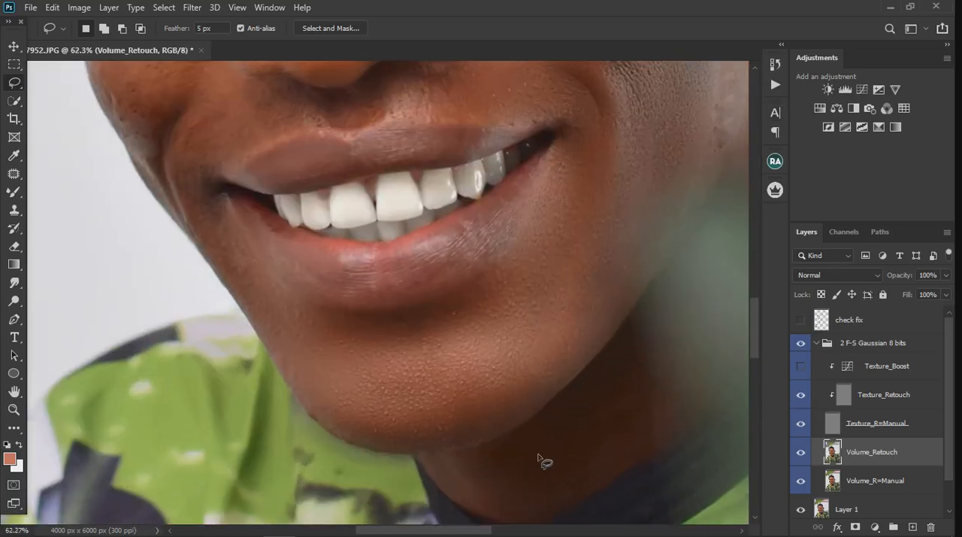
pyautogui.scroll(3, 541, 460)
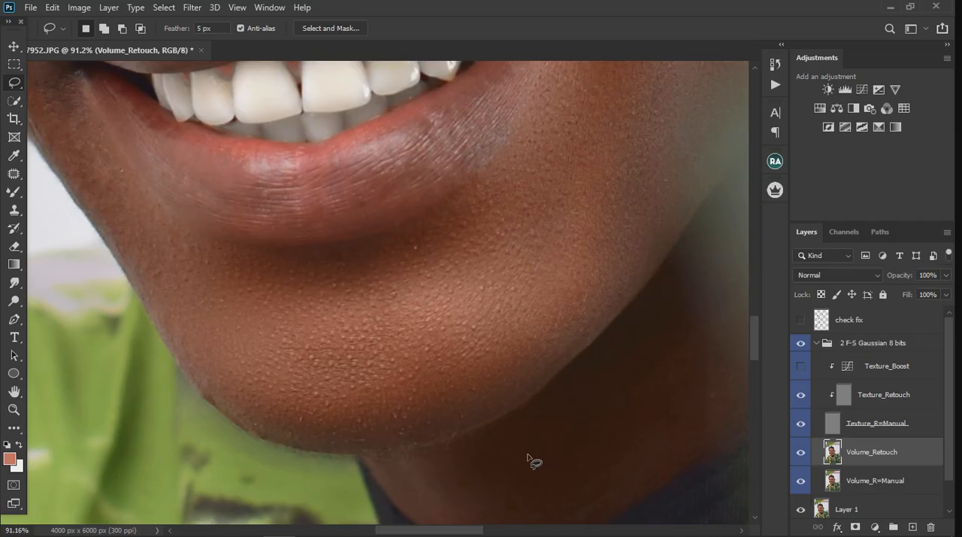
pyautogui.scroll(-6, 487, 456)
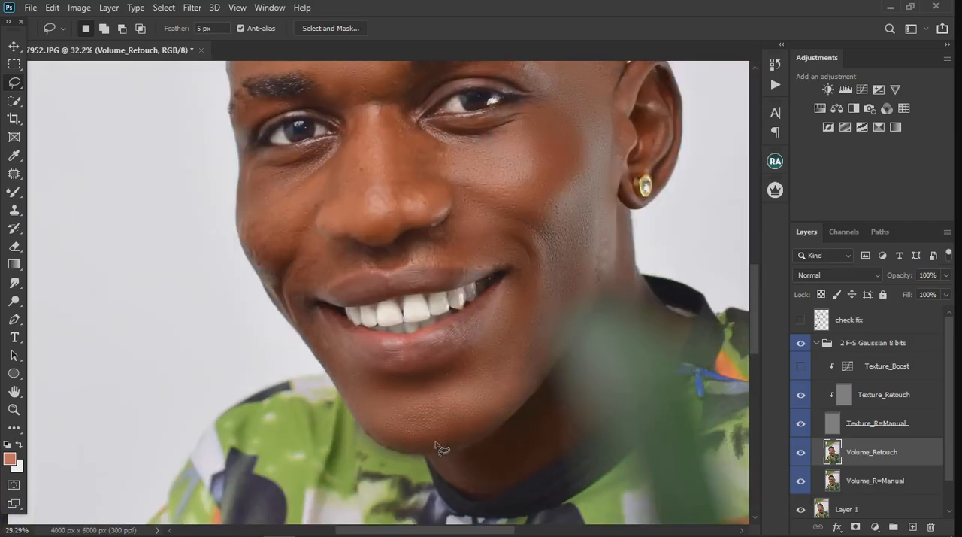
pyautogui.scroll(-3, 436, 446)
pyautogui.scroll(2, 496, 391)
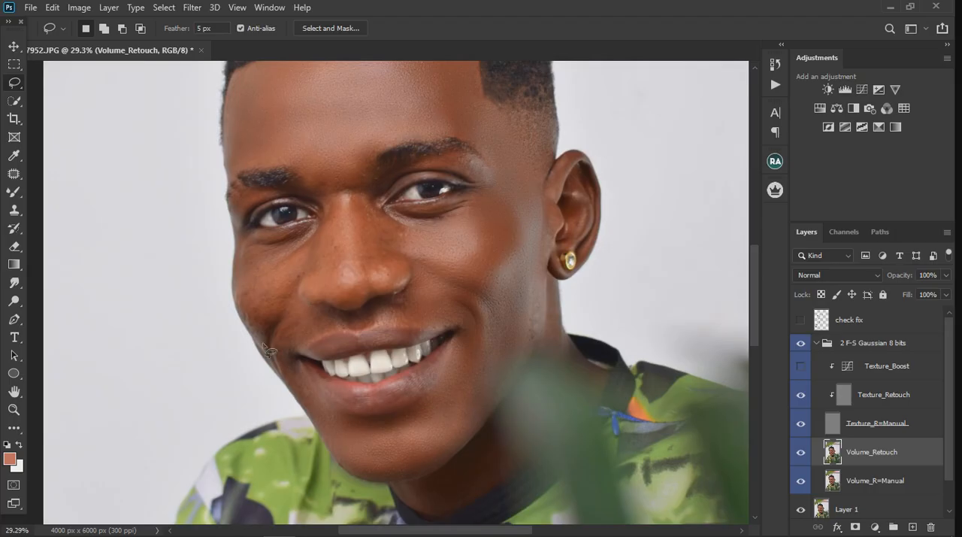
pyautogui.scroll(4, 245, 301)
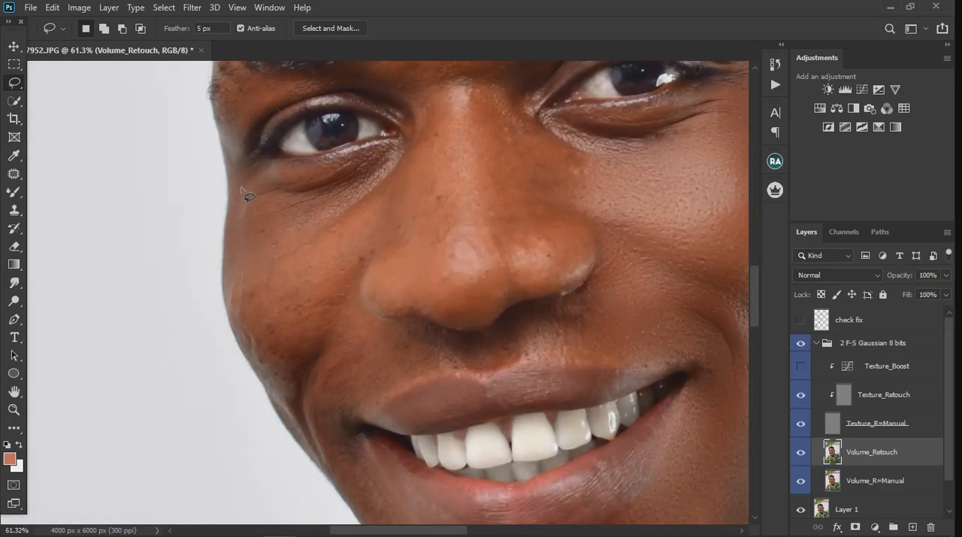
pyautogui.moveTo(241, 187)
pyautogui.mouseDown()
pyautogui.moveTo(301, 194)
pyautogui.moveTo(391, 165)
pyautogui.moveTo(374, 235)
pyautogui.moveTo(302, 345)
pyautogui.moveTo(291, 406)
pyautogui.moveTo(258, 373)
pyautogui.mouseUp()
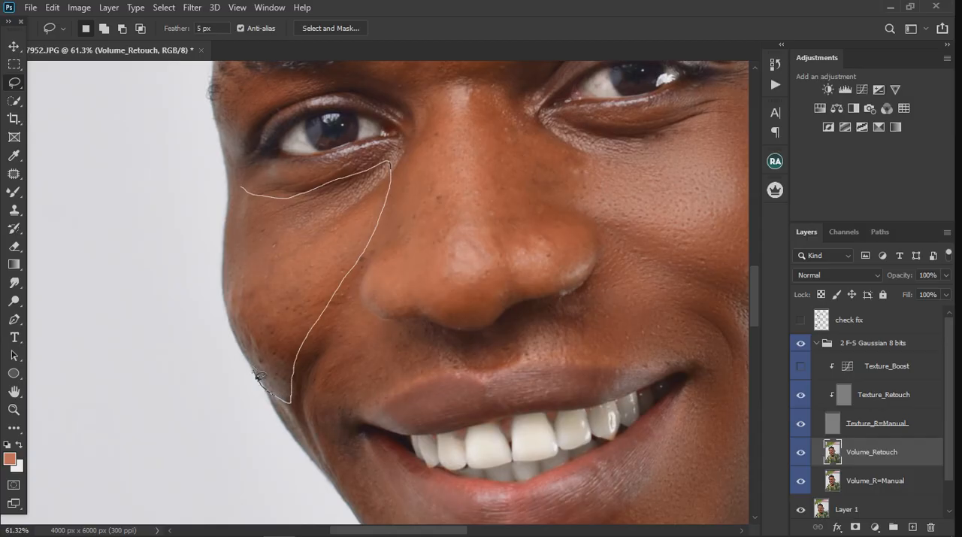
pyautogui.moveTo(242, 321); pyautogui.dragTo(239, 314)
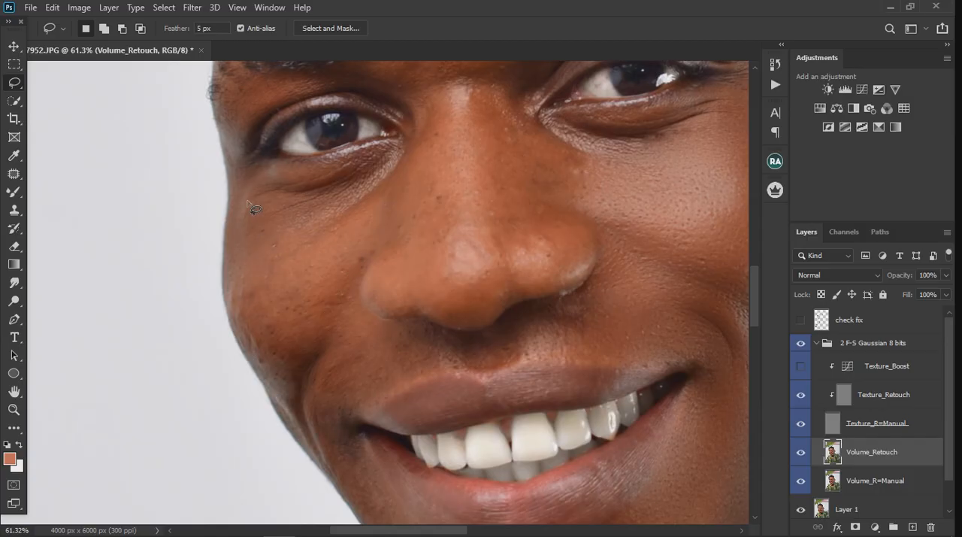
pyautogui.moveTo(235, 185)
pyautogui.mouseDown()
pyautogui.moveTo(361, 172)
pyautogui.moveTo(381, 189)
pyautogui.moveTo(378, 224)
pyautogui.moveTo(342, 286)
pyautogui.moveTo(326, 359)
pyautogui.moveTo(306, 358)
pyautogui.moveTo(311, 428)
pyautogui.mouseUp()
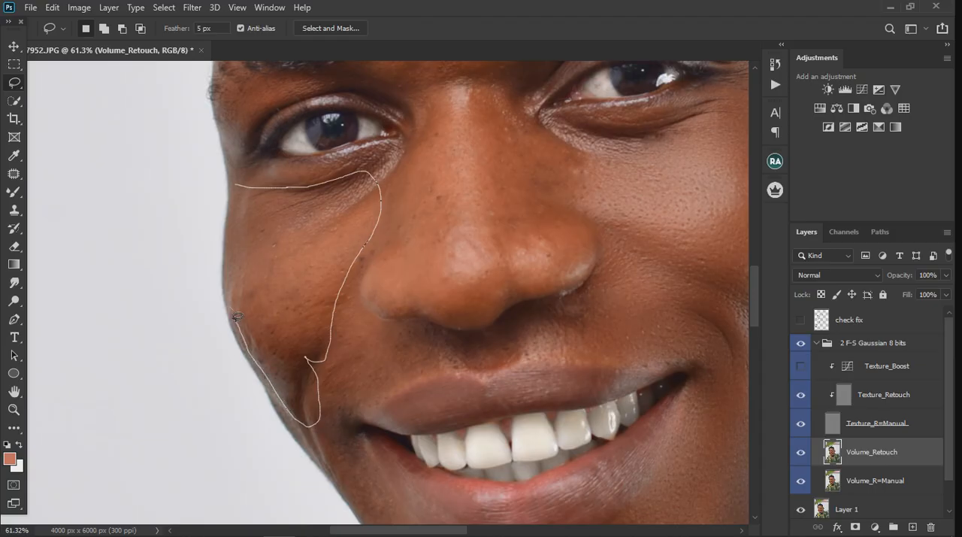
pyautogui.moveTo(241, 237); pyautogui.dragTo(237, 187)
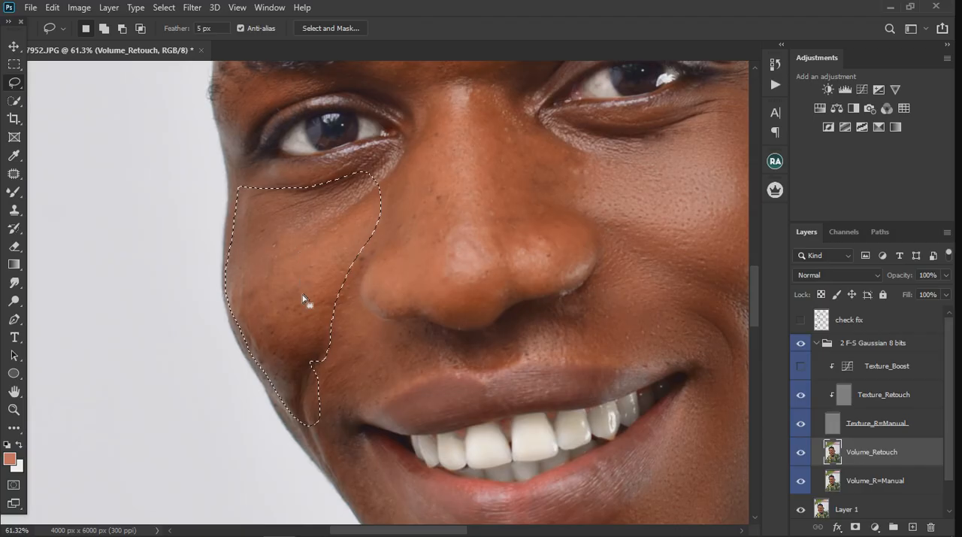
pyautogui.press('shift')
pyautogui.moveTo(323, 353)
pyautogui.mouseDown()
pyautogui.moveTo(322, 397)
pyautogui.moveTo(312, 367)
pyautogui.moveTo(319, 347)
pyautogui.mouseUp()
# Smooth the selected far cheek with a Gaussian Blur of 16 pixels radius
pyautogui.click(192, 7)
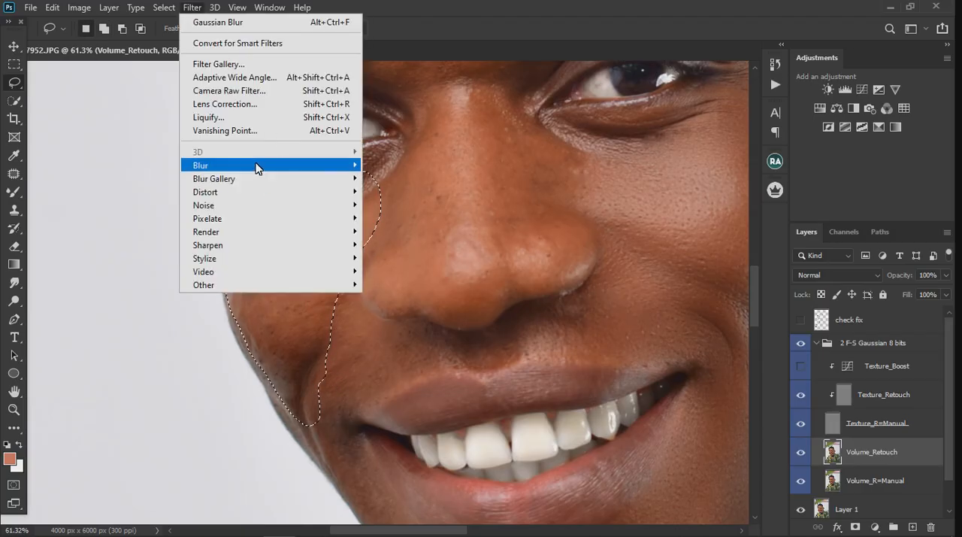
pyautogui.moveTo(256, 166)
pyautogui.click(400, 218)
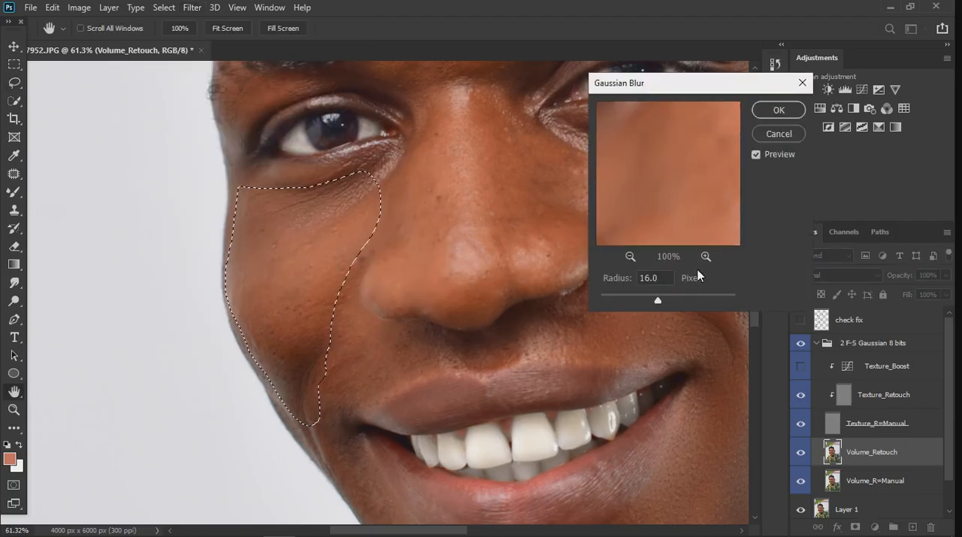
pyautogui.click(779, 110)
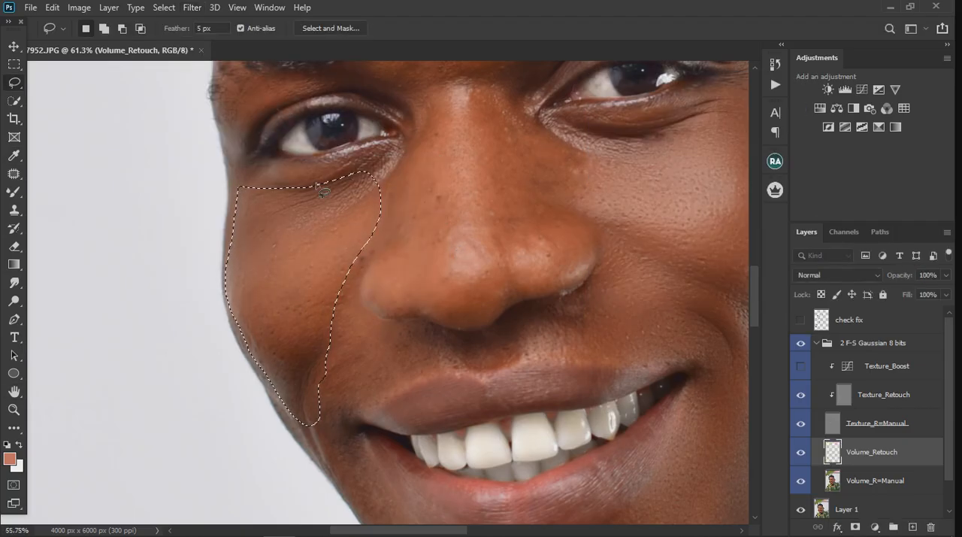
# Clear the selection around the smoothed far cheek
pyautogui.scroll(-2, 324, 193)
pyautogui.scroll(-1, 316, 186)
pyautogui.hotkey('ctrl', 'd')
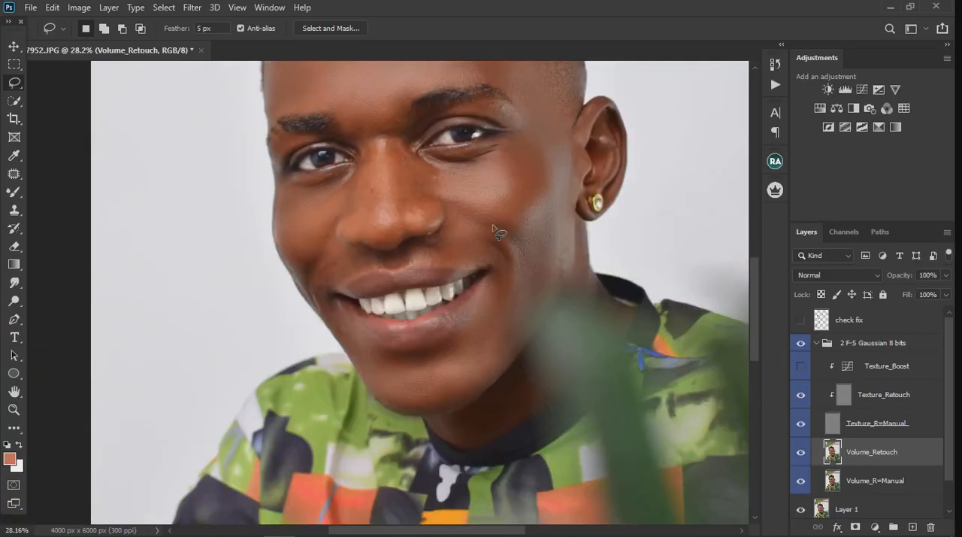
pyautogui.scroll(-3, 305, 263)
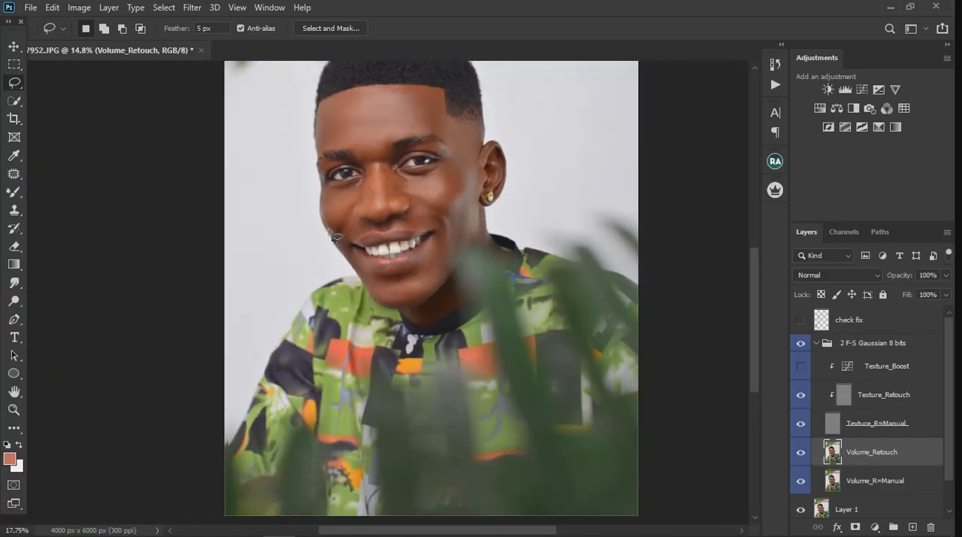
# Lasso the skin around the far mouth corner, from beneath the nose along the upper lip down to the jaw edge
pyautogui.scroll(3, 335, 241)
pyautogui.scroll(2, 336, 242)
pyautogui.moveTo(331, 226)
pyautogui.mouseDown()
pyautogui.moveTo(360, 191)
pyautogui.moveTo(445, 191)
pyautogui.mouseUp()
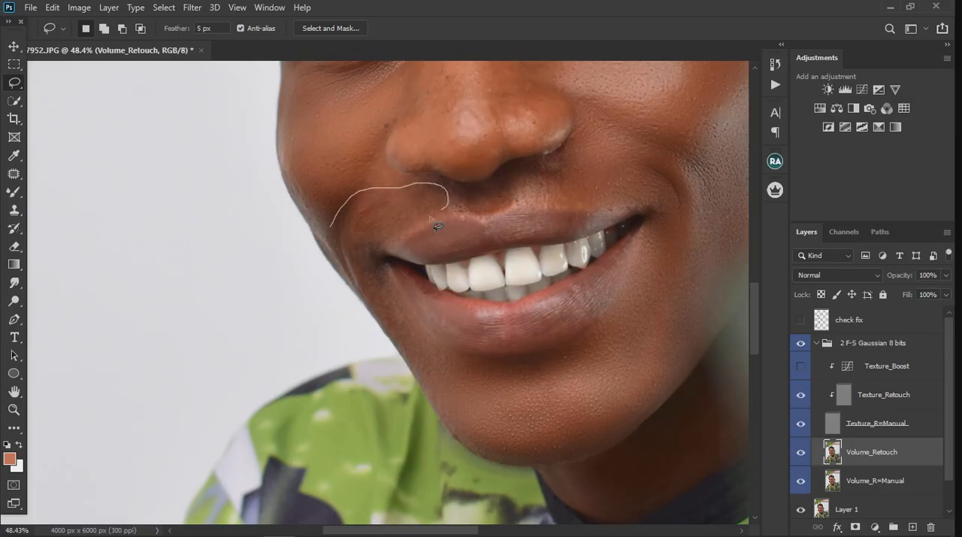
pyautogui.moveTo(395, 237); pyautogui.dragTo(390, 272)
pyautogui.moveTo(374, 307)
pyautogui.mouseDown()
pyautogui.moveTo(342, 276)
pyautogui.moveTo(338, 224)
pyautogui.mouseUp()
# Apply a Gaussian Blur of 16 pixels radius to the skin selected around the mouth corner and clear the selection
pyautogui.click(197, 9)
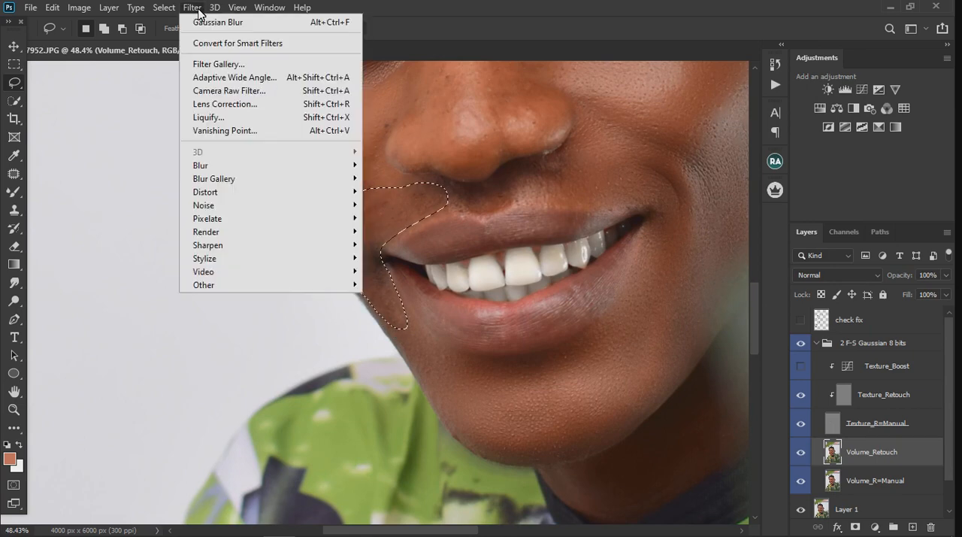
pyautogui.moveTo(243, 172)
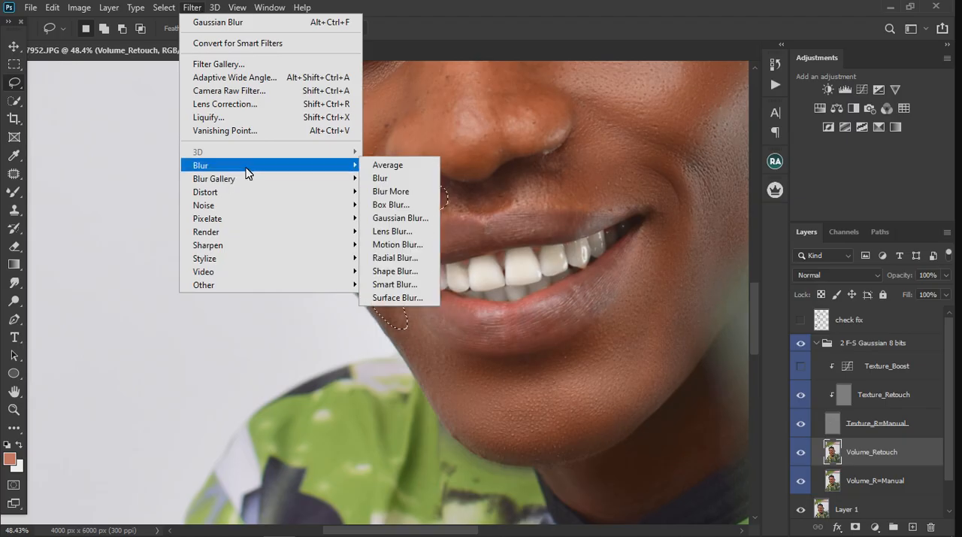
pyautogui.click(398, 218)
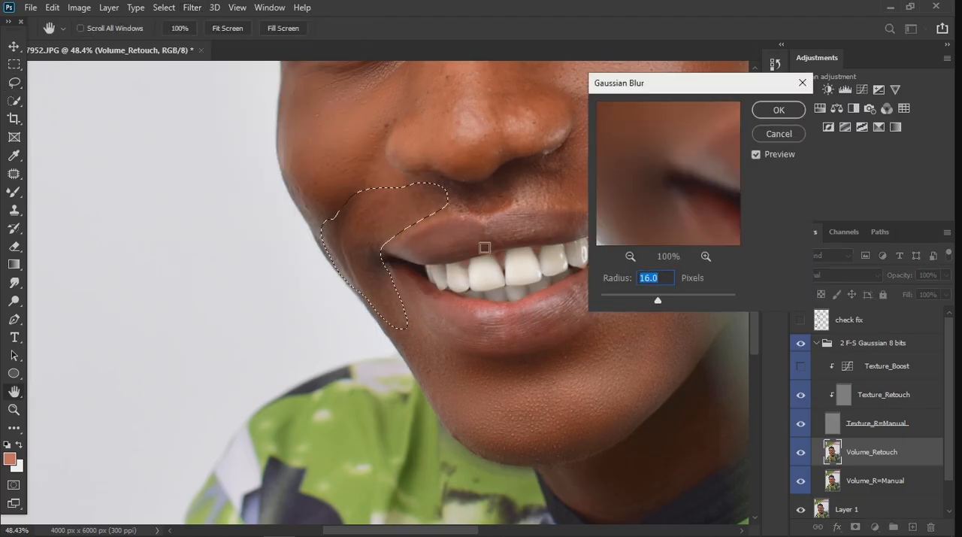
pyautogui.click(778, 112)
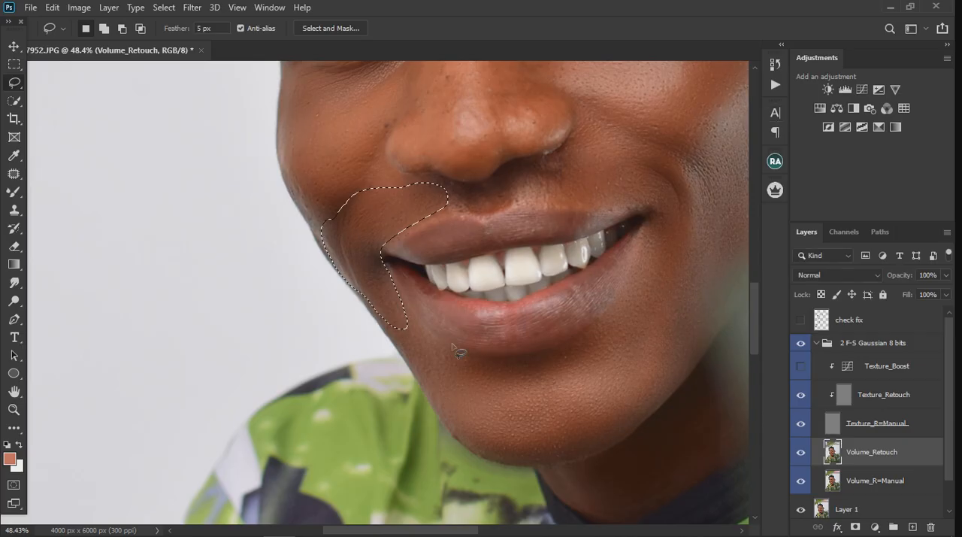
pyautogui.hotkey('ctrl', 'd')
pyautogui.scroll(5, 415, 334)
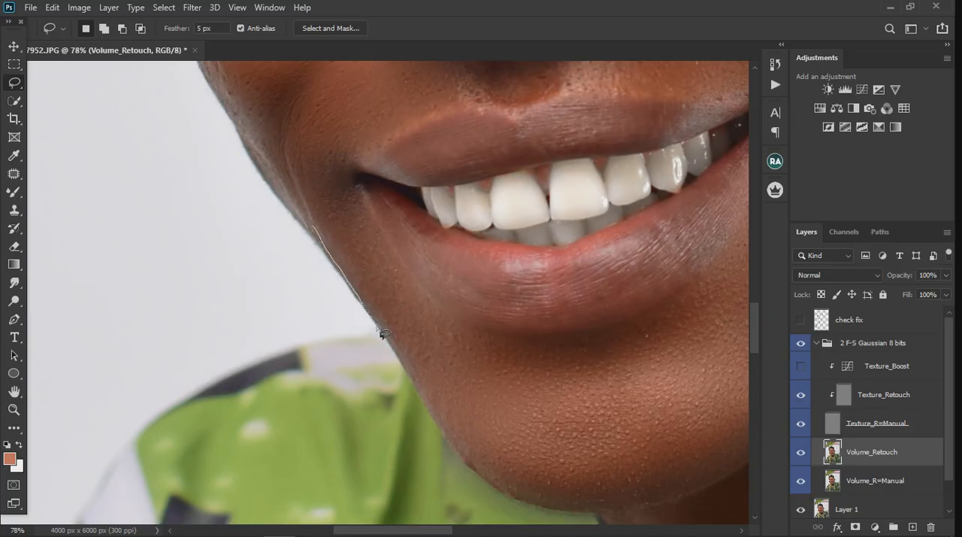
pyautogui.moveTo(424, 347)
pyautogui.mouseDown()
pyautogui.moveTo(414, 276)
pyautogui.moveTo(334, 220)
pyautogui.moveTo(316, 228)
pyautogui.mouseUp()
pyautogui.click(194, 8)
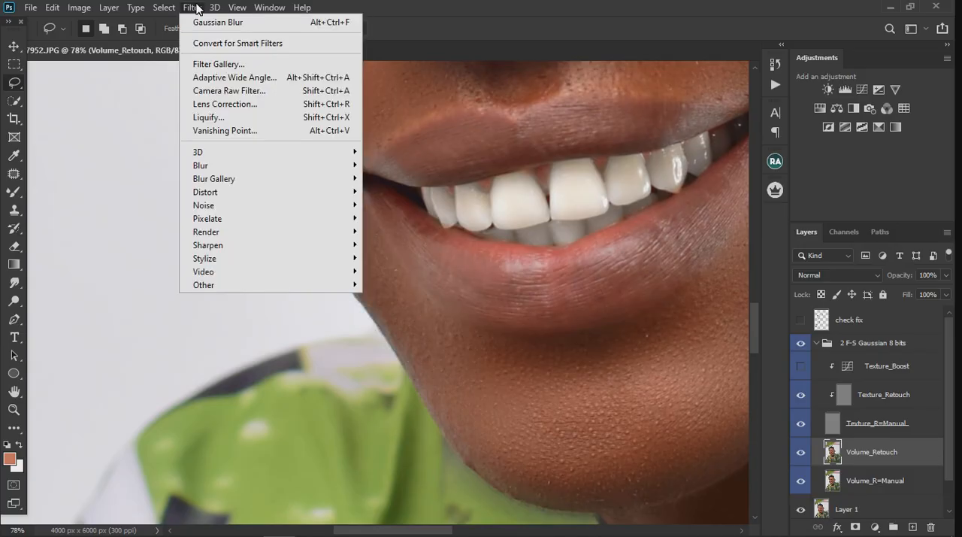
pyautogui.click(196, 7)
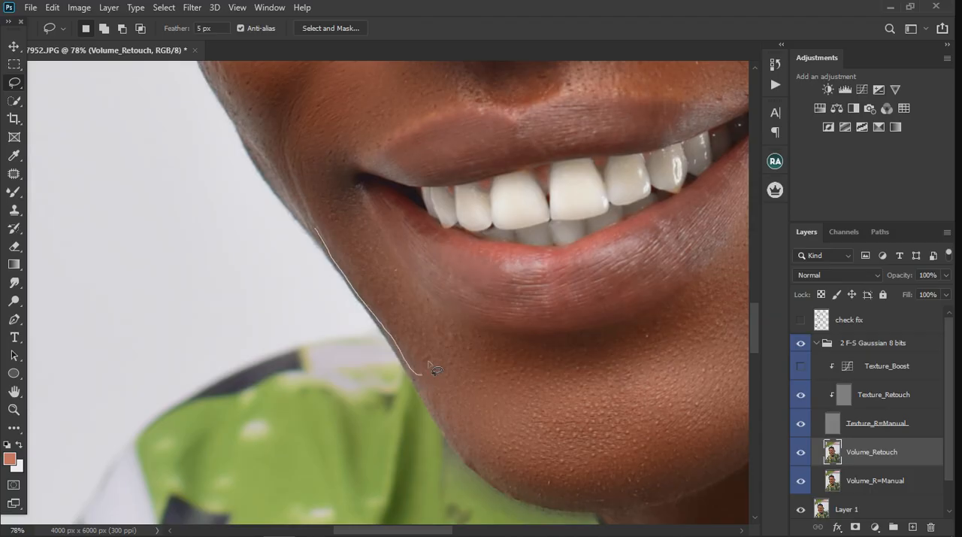
# Lasso the narrow strip between the far mouth corner and jaw edge, smooth it with a 16-pixel Gaussian Blur, and clear the selection
pyautogui.moveTo(434, 369); pyautogui.dragTo(403, 273)
pyautogui.moveTo(363, 208)
pyautogui.mouseDown()
pyautogui.moveTo(330, 178)
pyautogui.moveTo(316, 184)
pyautogui.moveTo(321, 231)
pyautogui.mouseUp()
pyautogui.click(193, 7)
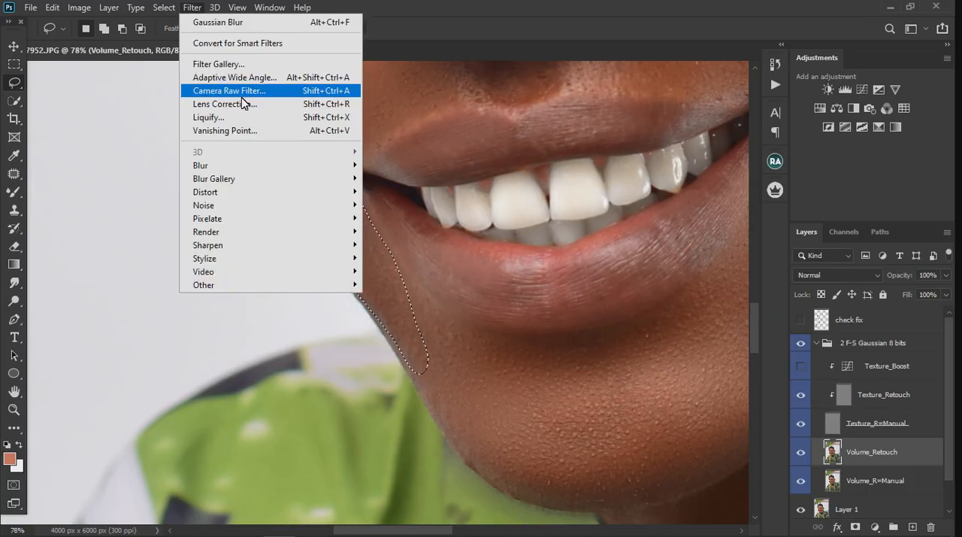
pyautogui.moveTo(249, 173)
pyautogui.click(399, 217)
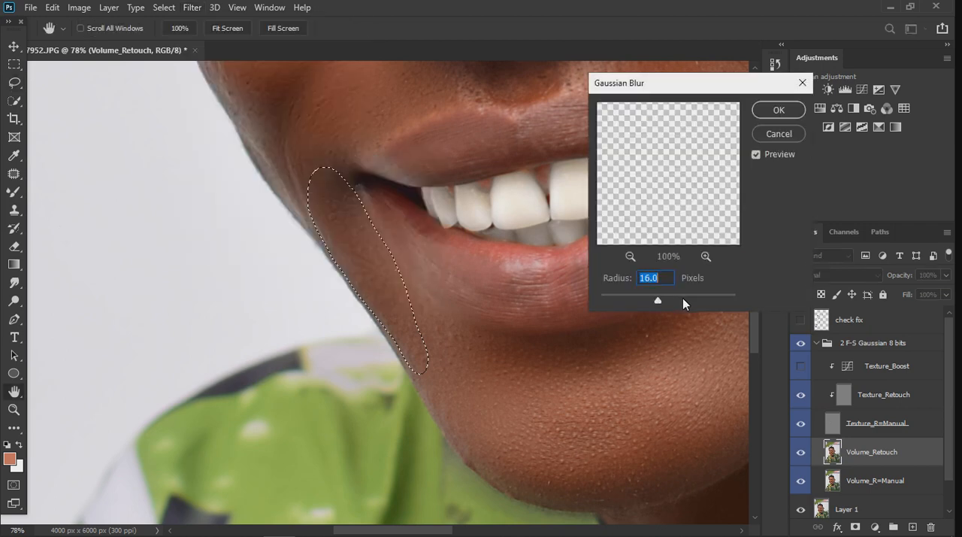
pyautogui.click(778, 110)
pyautogui.press('l')
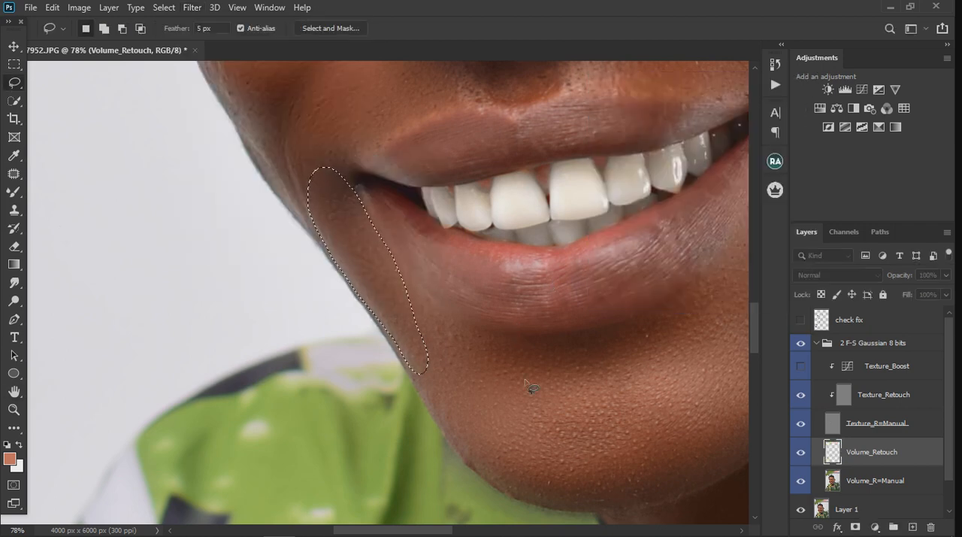
pyautogui.hotkey('ctrl', 'd')
# Lasso the skin between the nose and upper lip, and extend the selection up to the edge of the near nostril
pyautogui.scroll(-5, 533, 426)
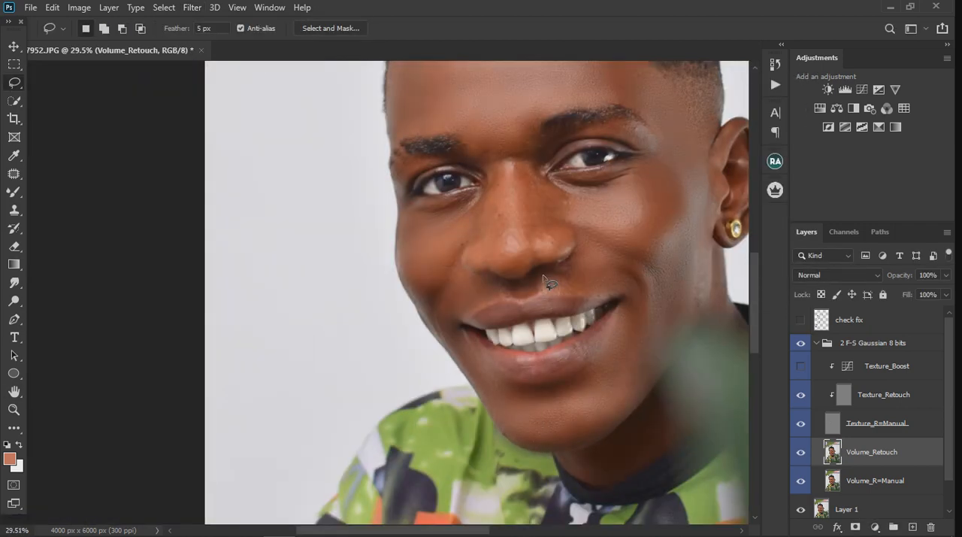
pyautogui.scroll(6, 548, 282)
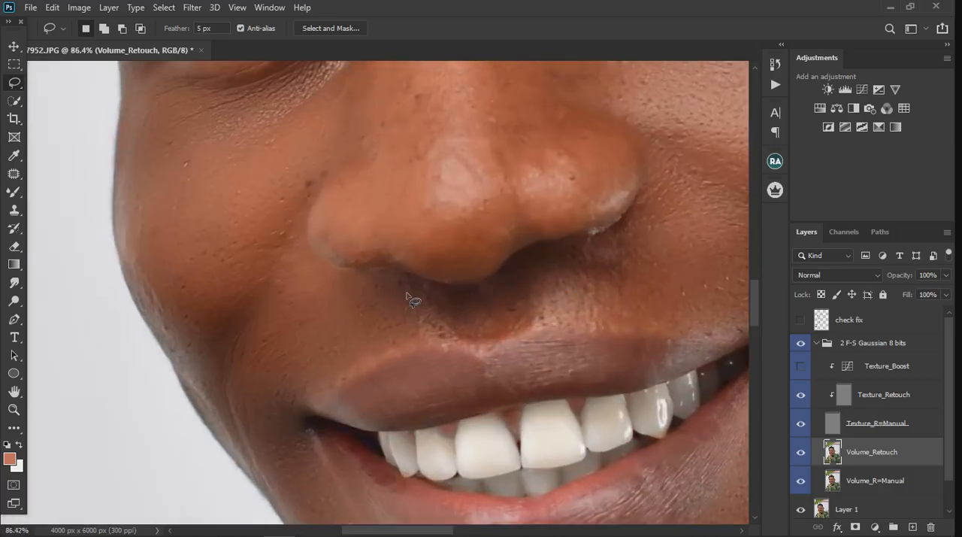
pyautogui.moveTo(398, 279)
pyautogui.mouseDown()
pyautogui.moveTo(495, 289)
pyautogui.moveTo(523, 263)
pyautogui.moveTo(632, 253)
pyautogui.mouseUp()
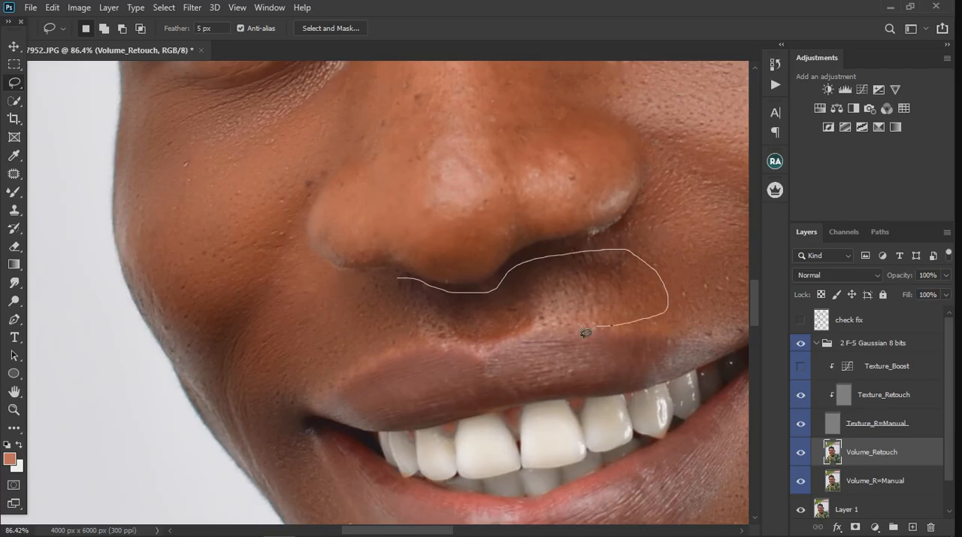
pyautogui.moveTo(585, 332)
pyautogui.mouseDown()
pyautogui.moveTo(542, 326)
pyautogui.moveTo(457, 347)
pyautogui.moveTo(407, 332)
pyautogui.moveTo(398, 285)
pyautogui.mouseUp()
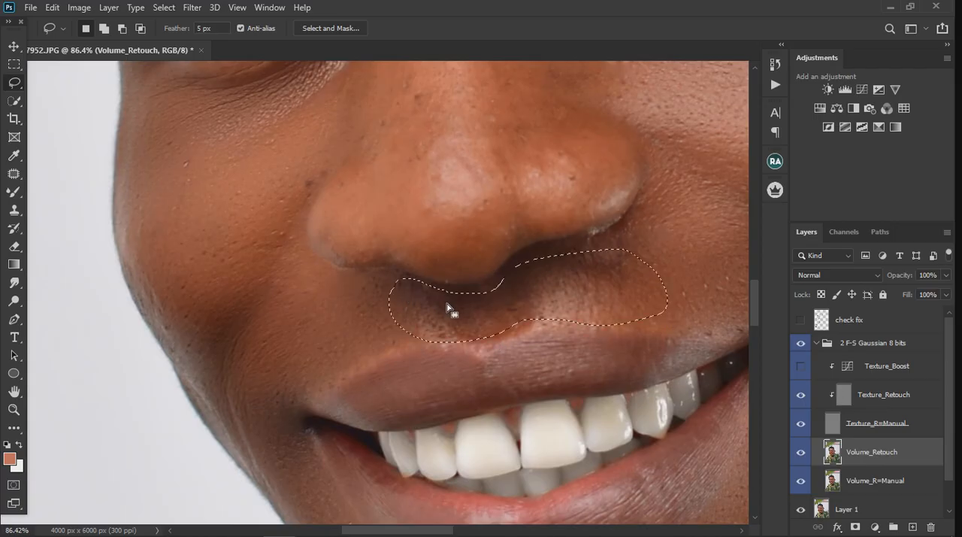
pyautogui.press('shift')
pyautogui.moveTo(565, 255)
pyautogui.mouseDown()
pyautogui.moveTo(653, 231)
pyautogui.moveTo(674, 255)
pyautogui.moveTo(661, 301)
pyautogui.mouseUp()
pyautogui.scroll(-3, 511, 293)
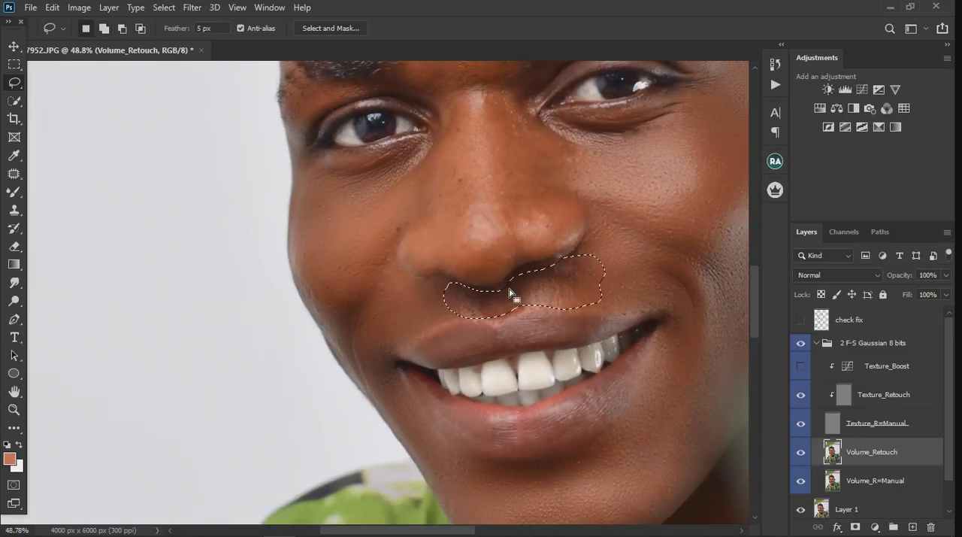
# Smooth the selected skin above the upper lip with a Gaussian Blur of 10 pixels radius and clear the selection
pyautogui.click(196, 8)
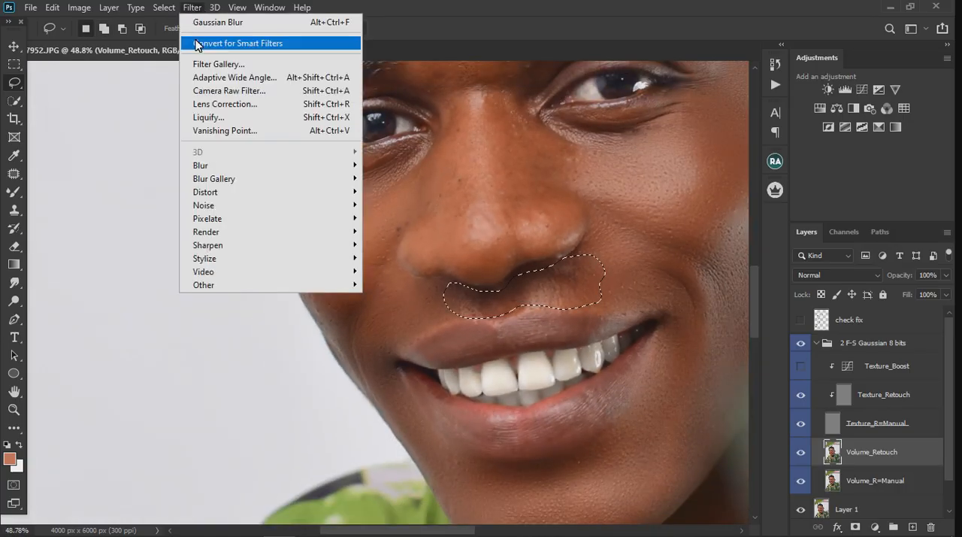
pyautogui.moveTo(224, 165)
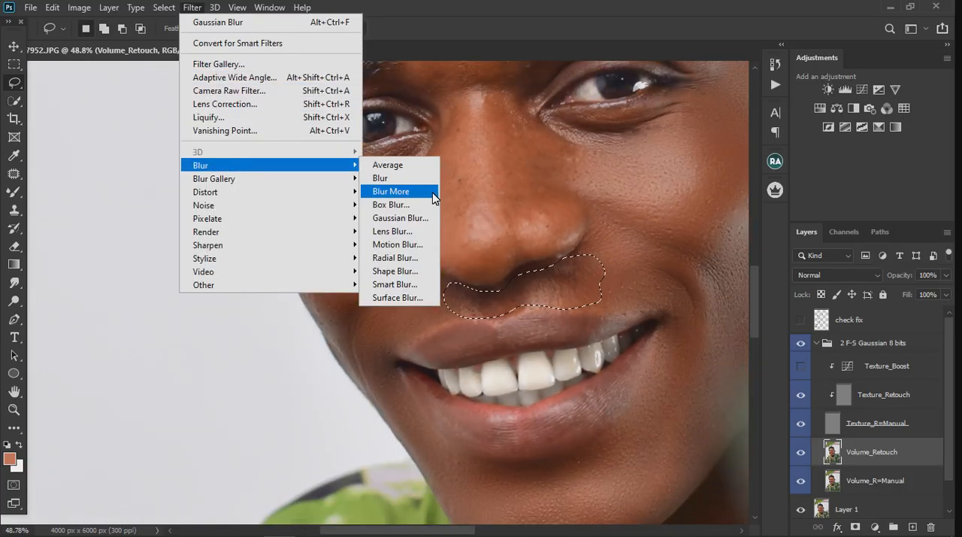
pyautogui.click(401, 217)
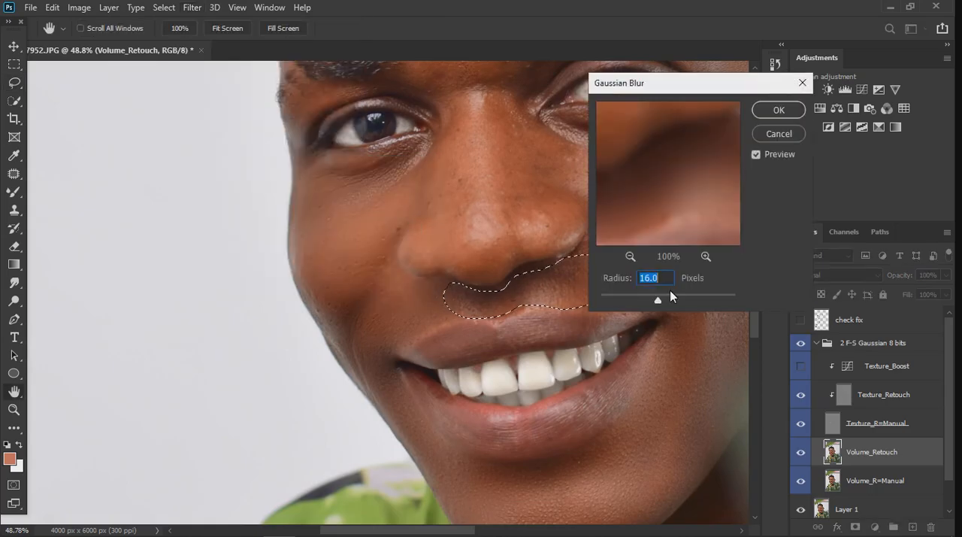
pyautogui.moveTo(659, 299); pyautogui.dragTo(654, 299)
pyautogui.click(779, 110)
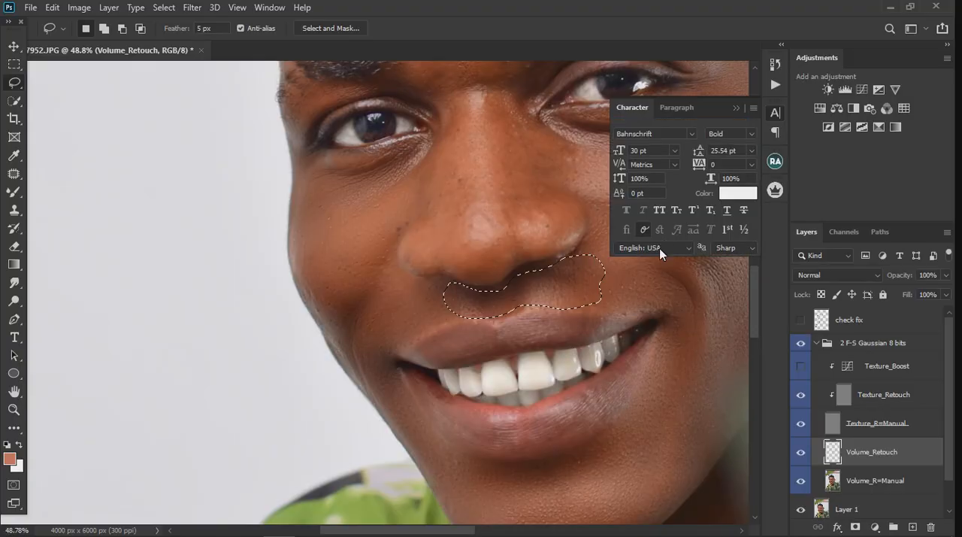
pyautogui.hotkey('ctrl', 'd')
pyautogui.click(736, 107)
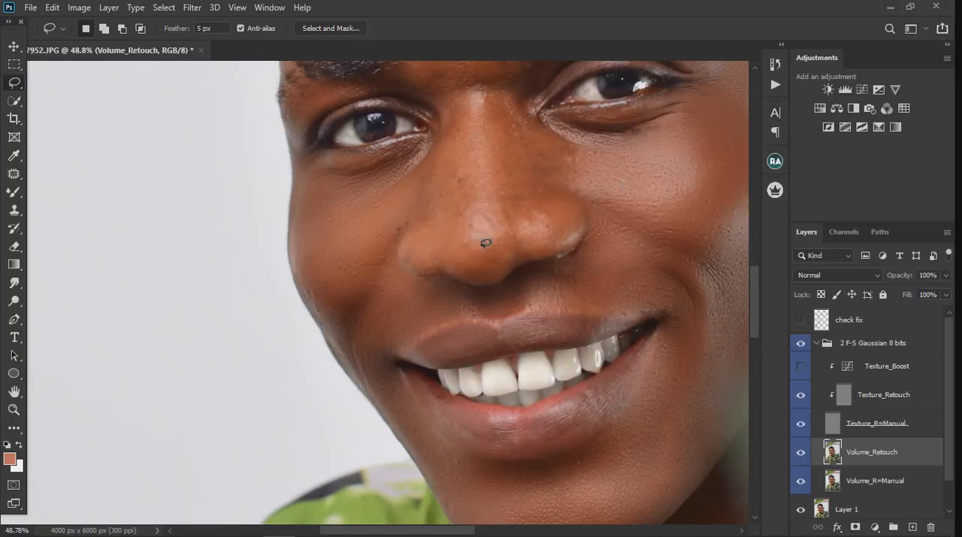
# Lasso the far side of the nose from the bridge down to the nostril, and extend the selection toward the nose tip
pyautogui.scroll(-3, 298, 308)
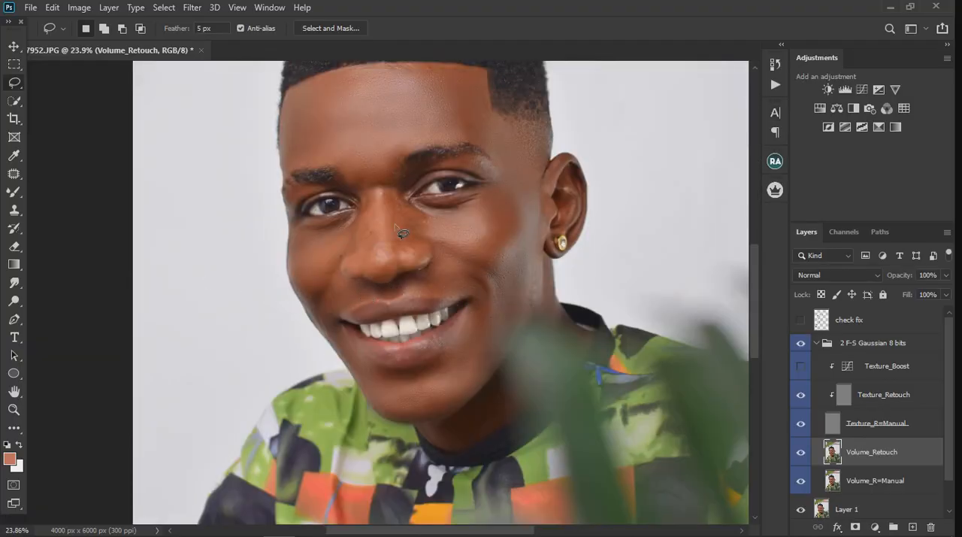
pyautogui.scroll(3, 404, 209)
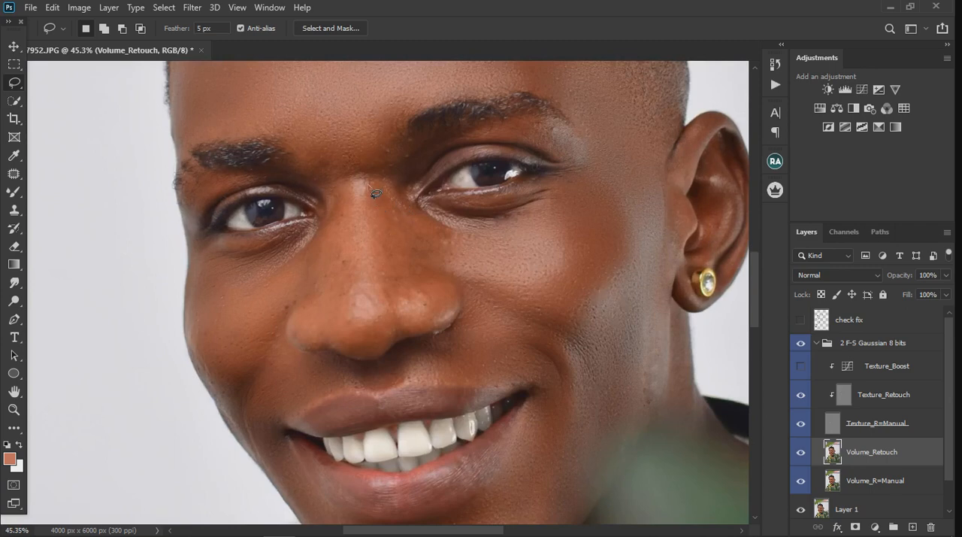
pyautogui.moveTo(333, 216); pyautogui.dragTo(315, 256)
pyautogui.moveTo(319, 350)
pyautogui.mouseDown()
pyautogui.moveTo(356, 337)
pyautogui.moveTo(366, 301)
pyautogui.mouseUp()
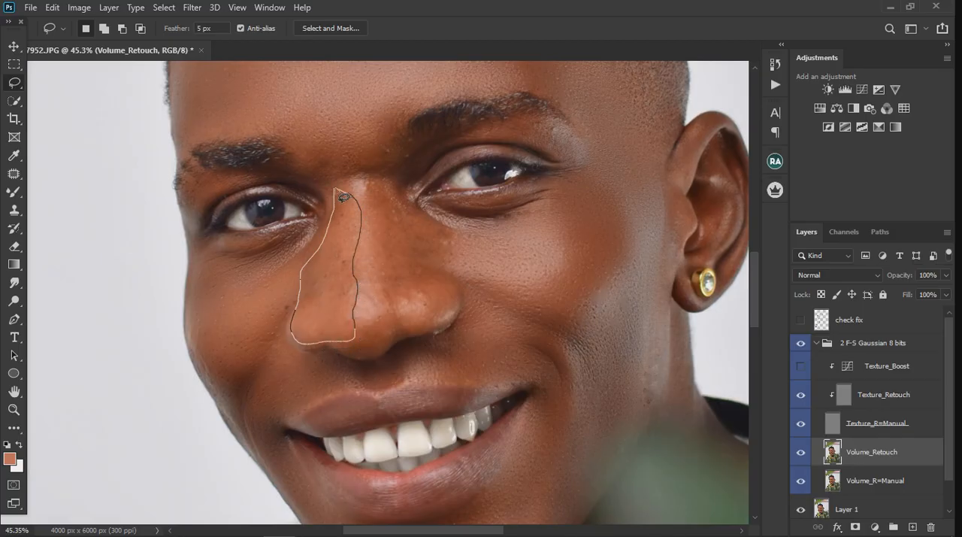
pyautogui.moveTo(343, 197); pyautogui.dragTo(337, 192)
pyautogui.press('shift')
pyautogui.moveTo(356, 233)
pyautogui.mouseDown()
pyautogui.moveTo(381, 310)
pyautogui.moveTo(370, 345)
pyautogui.moveTo(352, 341)
pyautogui.mouseUp()
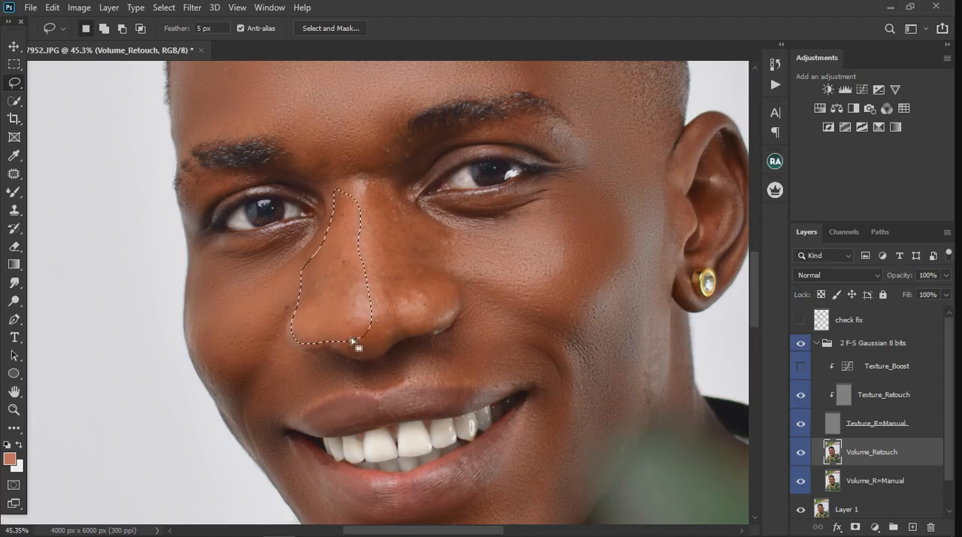
# Apply a Gaussian Blur of 10 pixels radius to the selected far side of the nose and clear the selection
pyautogui.click(192, 7)
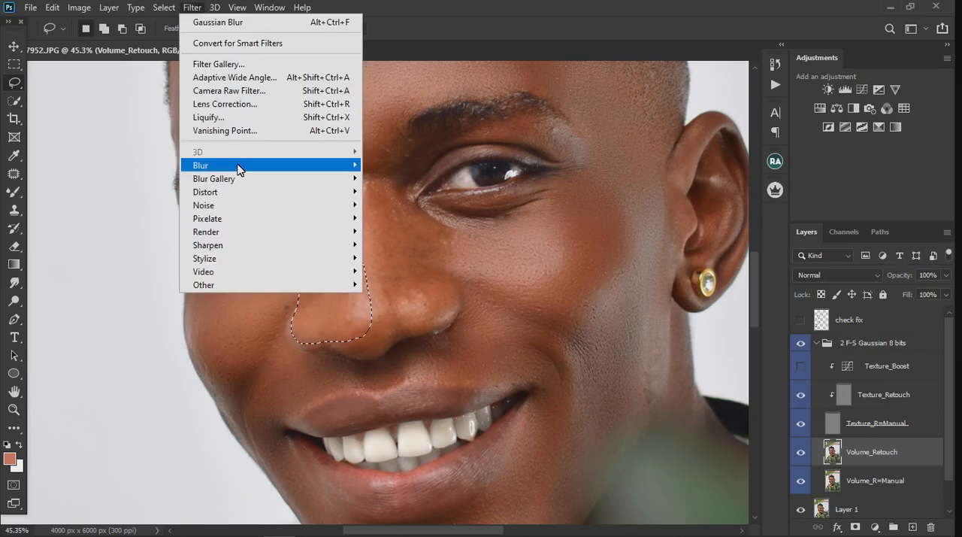
pyautogui.moveTo(239, 167)
pyautogui.click(396, 216)
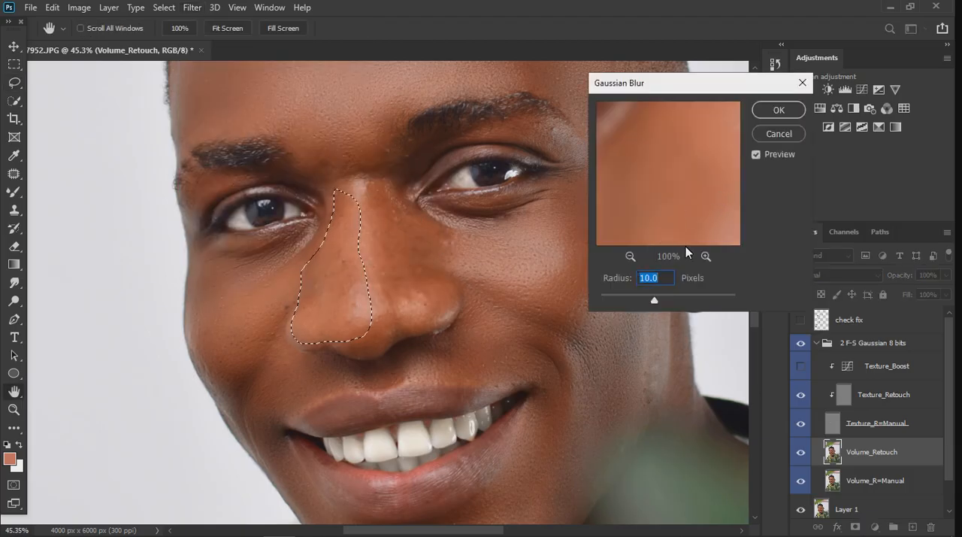
pyautogui.click(777, 113)
pyautogui.hotkey('ctrl', 'd')
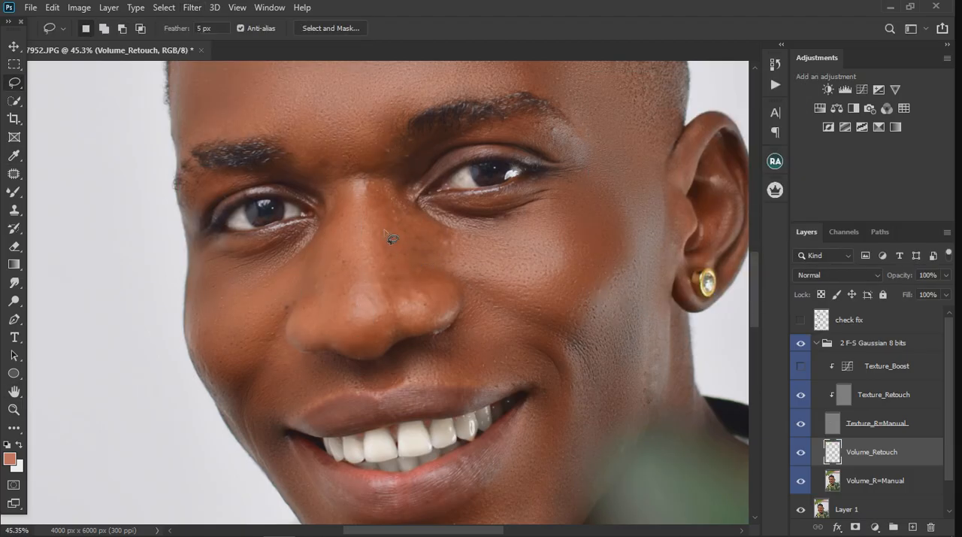
# Lasso the near side of the nose up to between the eyebrows, smooth it with a 10-pixel Gaussian Blur, and clear the selection
pyautogui.moveTo(373, 240)
pyautogui.mouseDown()
pyautogui.moveTo(378, 325)
pyautogui.moveTo(388, 332)
pyautogui.moveTo(451, 320)
pyautogui.mouseUp()
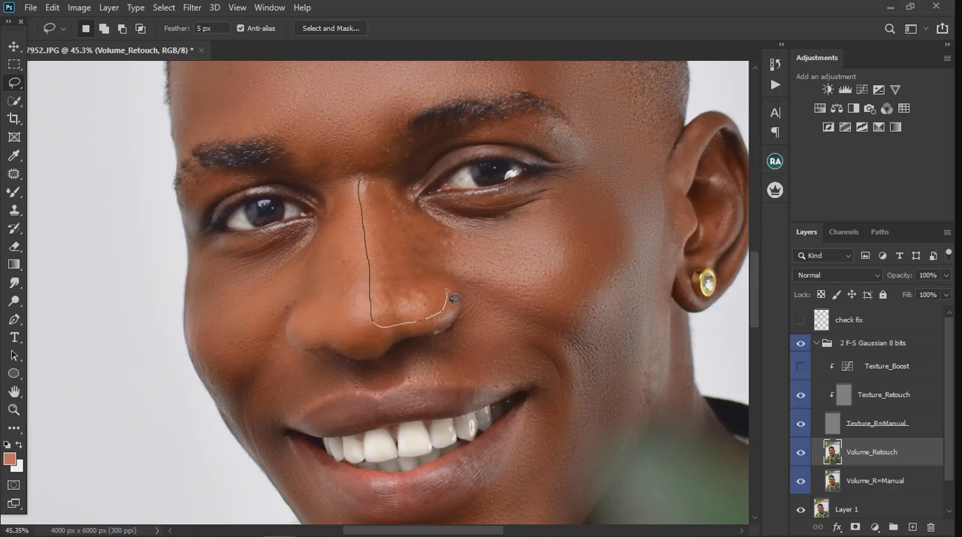
pyautogui.moveTo(449, 221)
pyautogui.mouseDown()
pyautogui.moveTo(389, 186)
pyautogui.moveTo(392, 169)
pyautogui.moveTo(357, 148)
pyautogui.moveTo(367, 197)
pyautogui.moveTo(363, 189)
pyautogui.mouseUp()
pyautogui.click(182, 7)
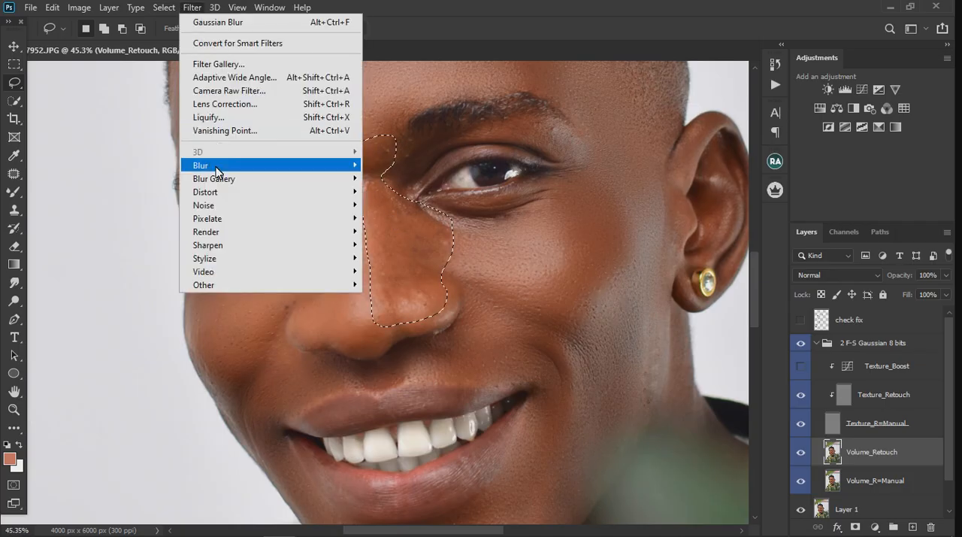
pyautogui.moveTo(218, 164)
pyautogui.click(386, 218)
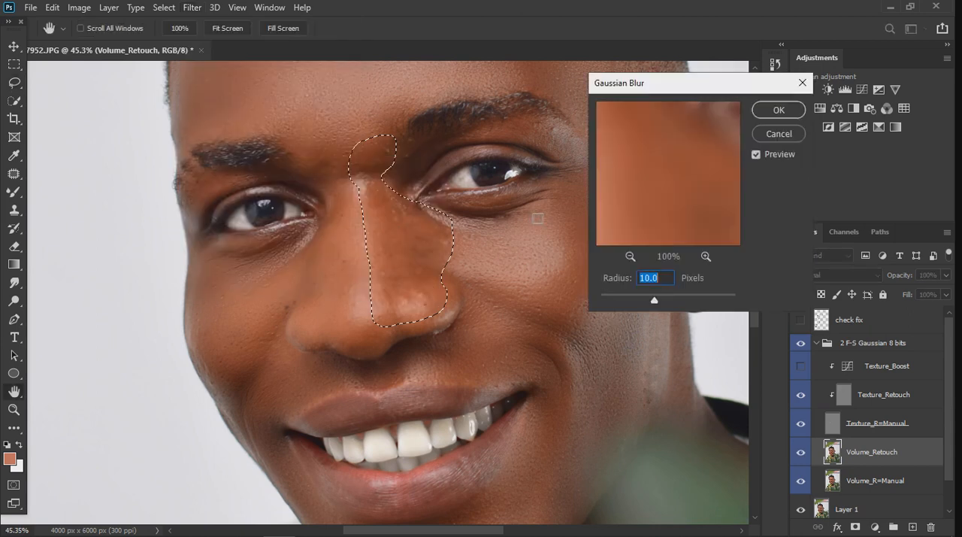
pyautogui.click(778, 110)
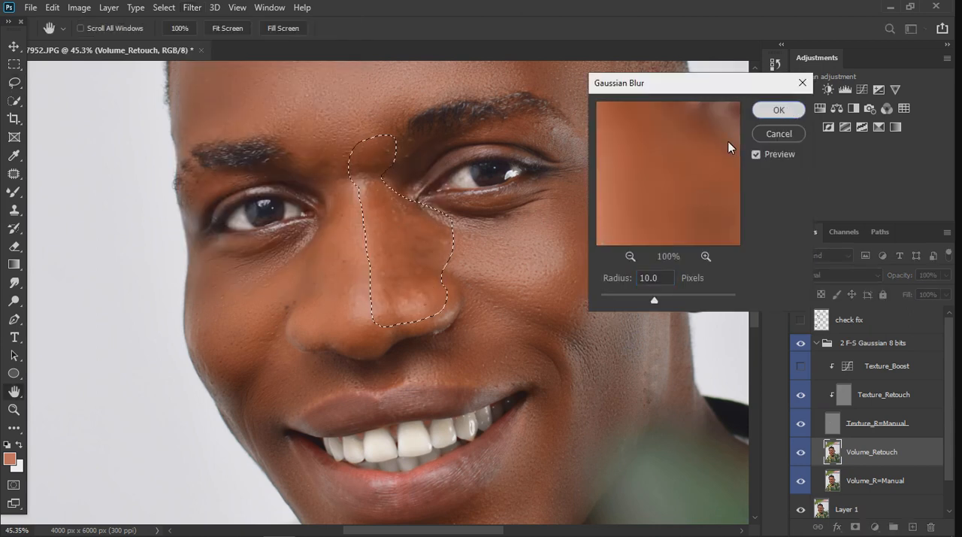
pyautogui.hotkey('ctrl', 'd')
pyautogui.scroll(-6, 518, 248)
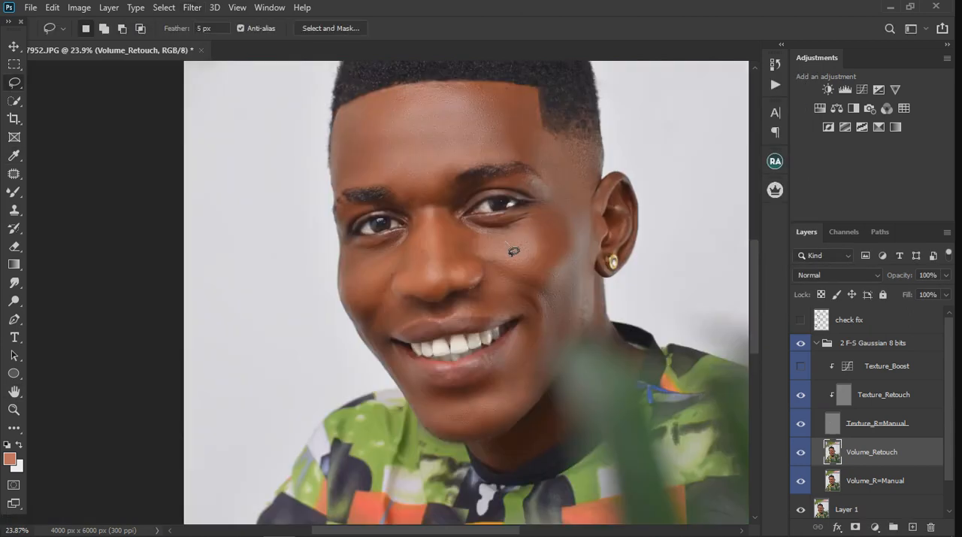
# Lasso the skin between the eyebrows, smooth it with a 10-pixel Gaussian Blur, and clear the selection
pyautogui.scroll(5, 502, 238)
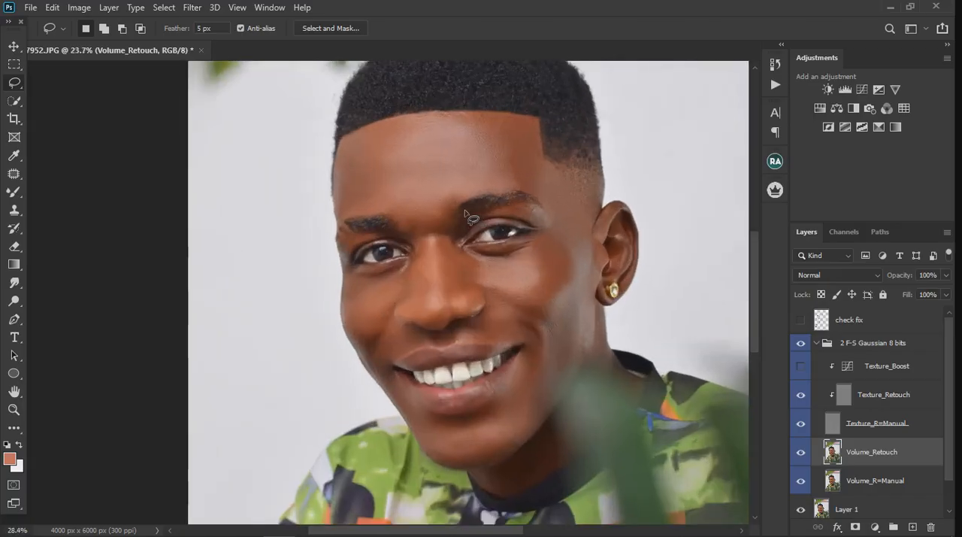
pyautogui.moveTo(384, 217)
pyautogui.mouseDown()
pyautogui.moveTo(386, 254)
pyautogui.moveTo(412, 262)
pyautogui.moveTo(453, 250)
pyautogui.moveTo(454, 231)
pyautogui.moveTo(415, 213)
pyautogui.mouseUp()
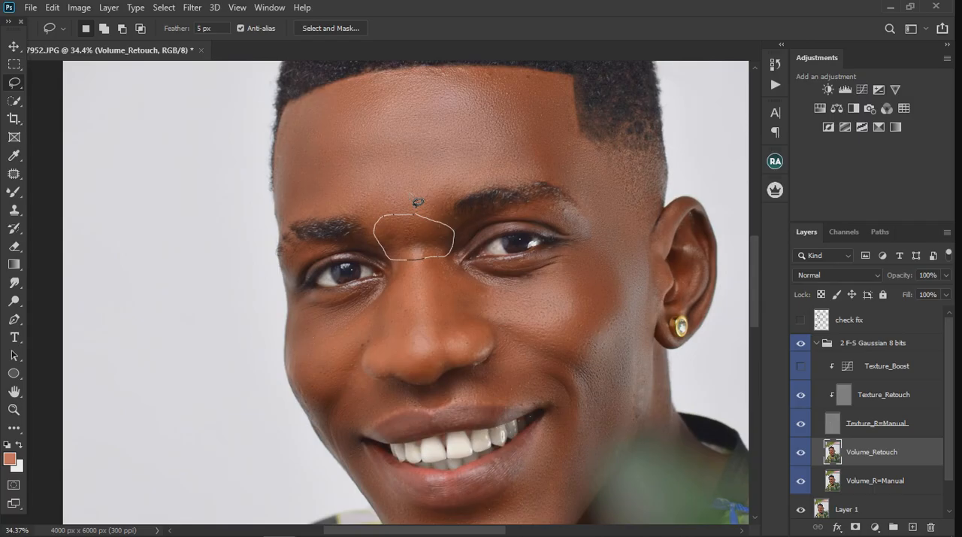
pyautogui.click(192, 8)
pyautogui.moveTo(344, 164)
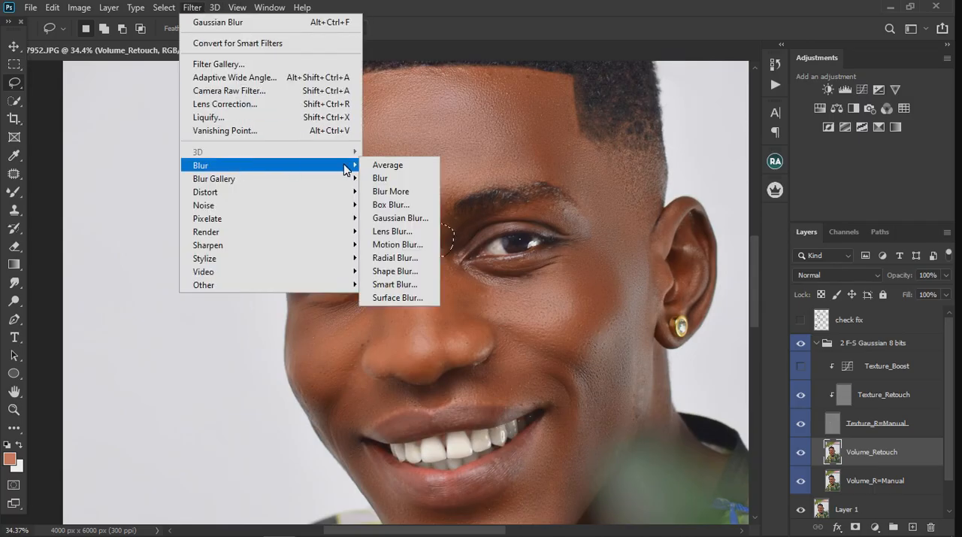
pyautogui.click(409, 220)
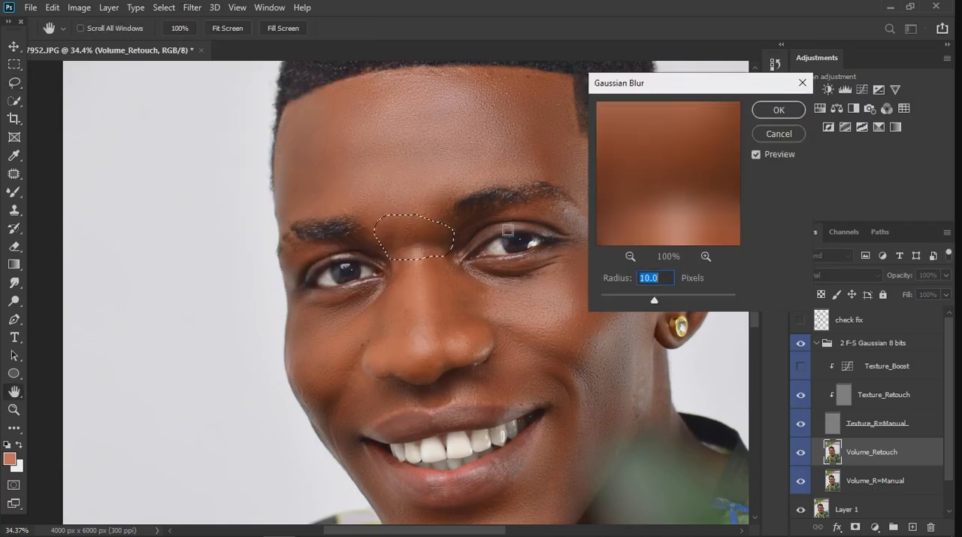
pyautogui.click(764, 107)
pyautogui.hotkey('ctrl', 'd')
pyautogui.scroll(-3, 444, 166)
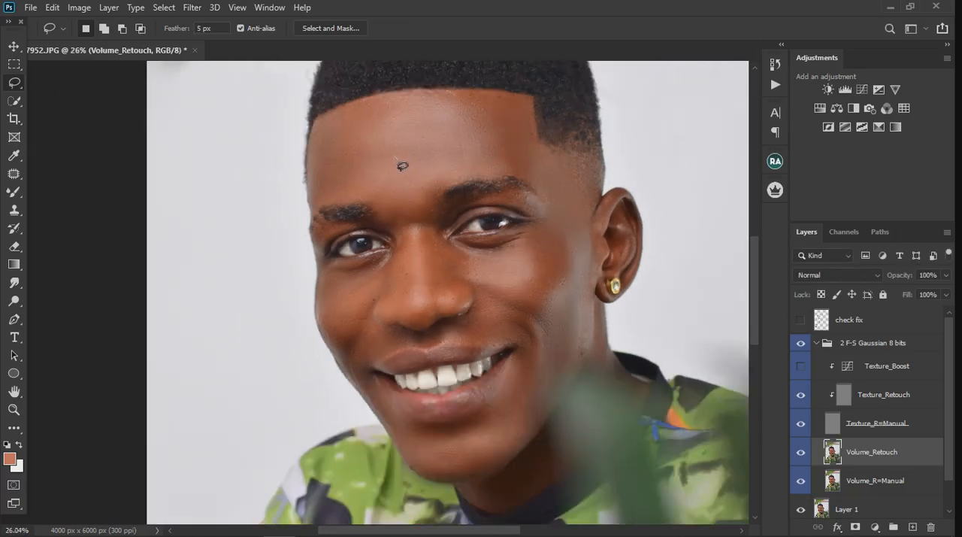
# Lasso the patch of neck below the earring, smooth it with a 10-pixel Gaussian Blur, and clear the selection
pyautogui.scroll(3, 495, 191)
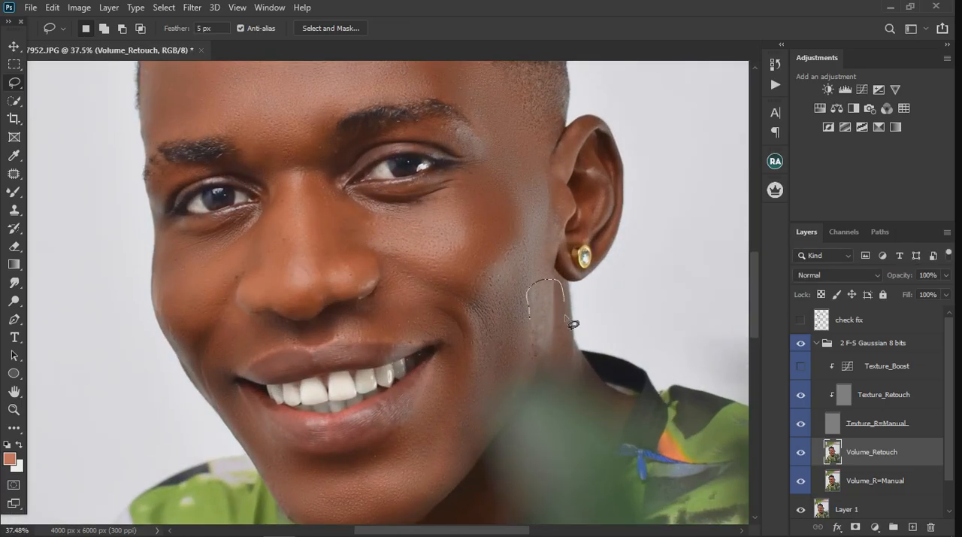
pyautogui.moveTo(567, 321)
pyautogui.mouseDown()
pyautogui.moveTo(576, 364)
pyautogui.moveTo(532, 322)
pyautogui.moveTo(529, 290)
pyautogui.mouseUp()
pyautogui.click(193, 8)
pyautogui.moveTo(245, 166)
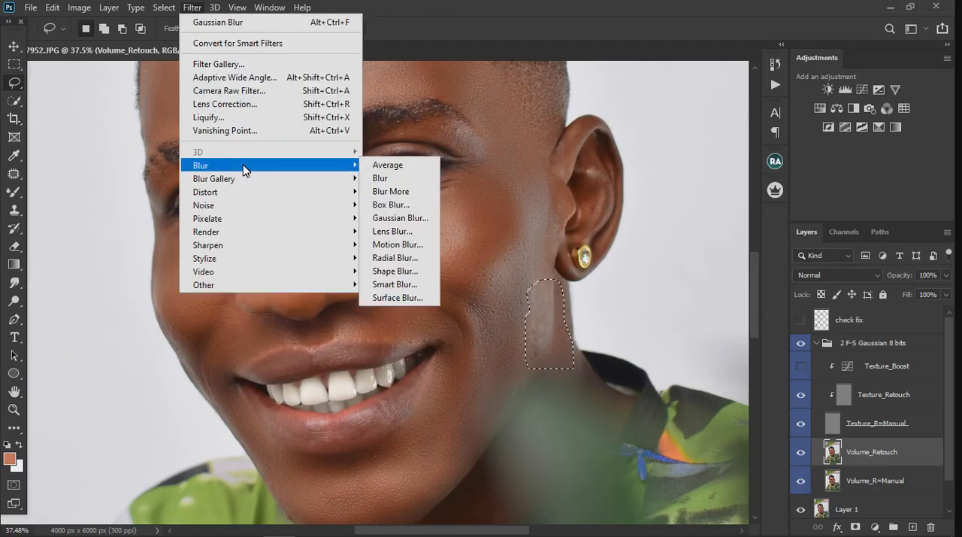
pyautogui.click(393, 217)
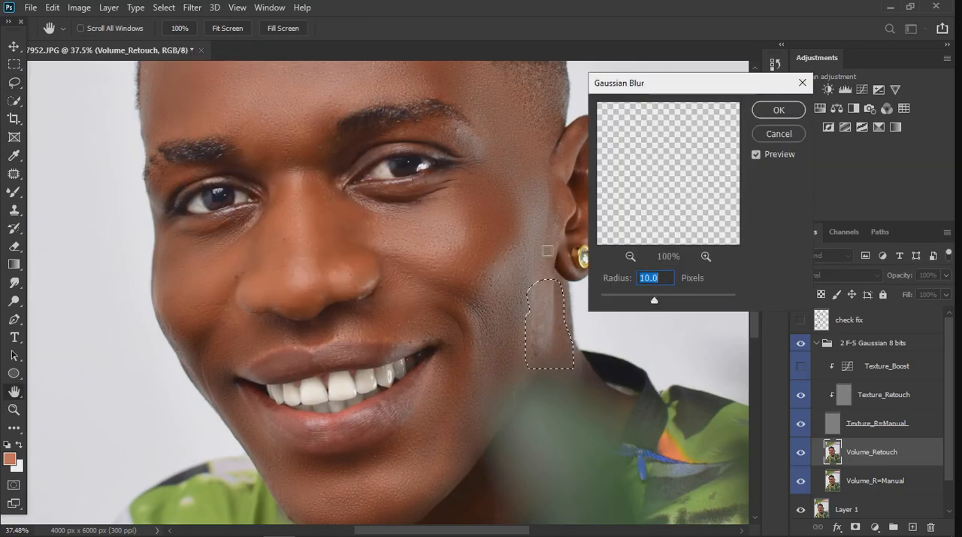
pyautogui.click(779, 111)
pyautogui.hotkey('ctrl', 'd')
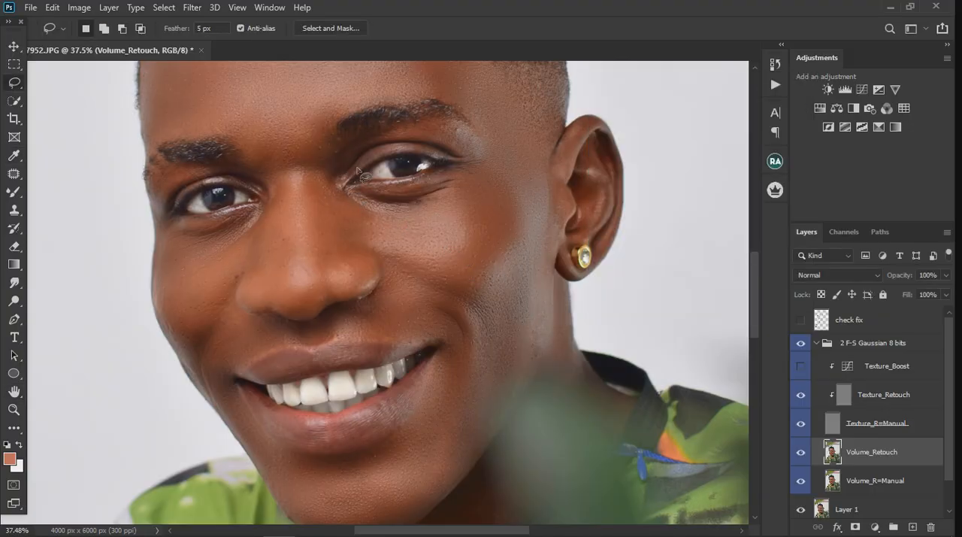
# Lasso the skin under the eye nearer the visible ear, apply a 10-pixel Gaussian Blur, and clear the selection
pyautogui.moveTo(352, 198)
pyautogui.mouseDown()
pyautogui.moveTo(451, 189)
pyautogui.moveTo(450, 210)
pyautogui.moveTo(394, 224)
pyautogui.moveTo(348, 214)
pyautogui.moveTo(350, 188)
pyautogui.mouseUp()
pyautogui.click(201, 9)
pyautogui.moveTo(223, 163)
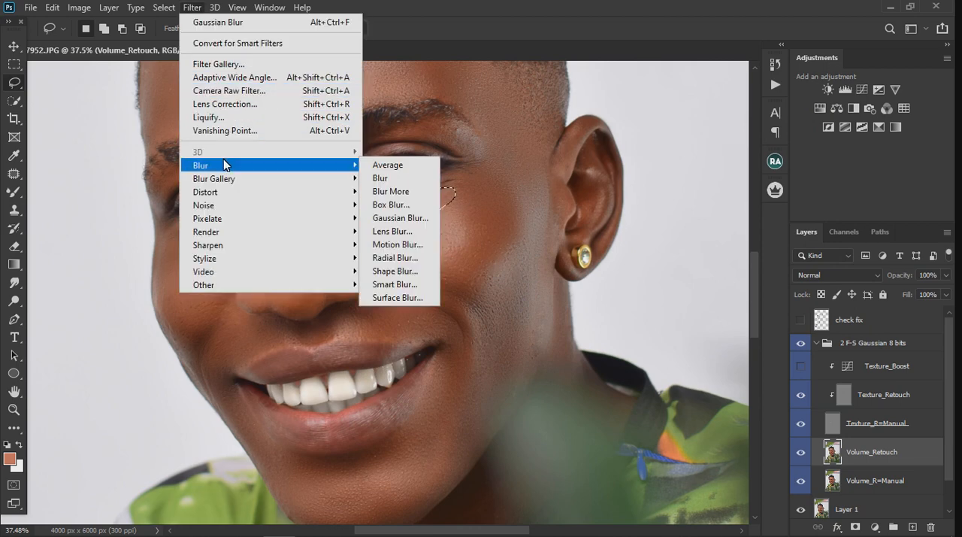
pyautogui.click(399, 221)
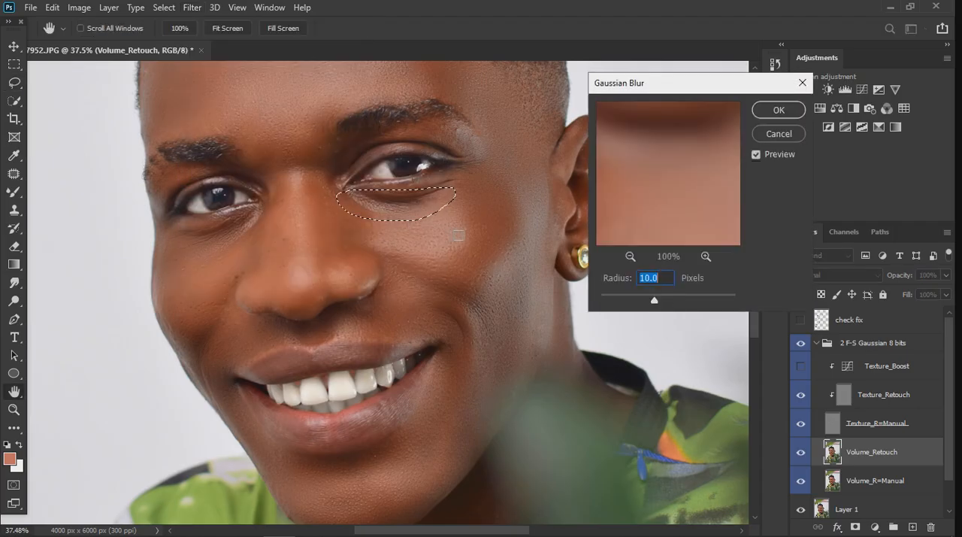
pyautogui.click(778, 109)
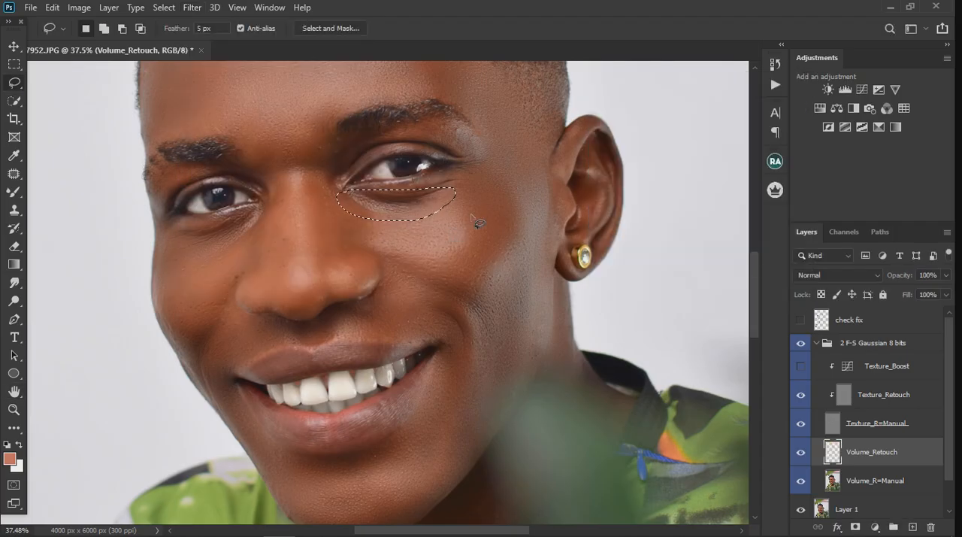
pyautogui.hotkey('ctrl', 'd')
# Lasso the skin under the eye farther from the visible ear, apply a 10-pixel Gaussian Blur, and clear the selection
pyautogui.moveTo(170, 231); pyautogui.dragTo(259, 218)
pyautogui.moveTo(213, 277)
pyautogui.mouseDown()
pyautogui.moveTo(175, 265)
pyautogui.moveTo(174, 237)
pyautogui.mouseUp()
pyautogui.click(191, 7)
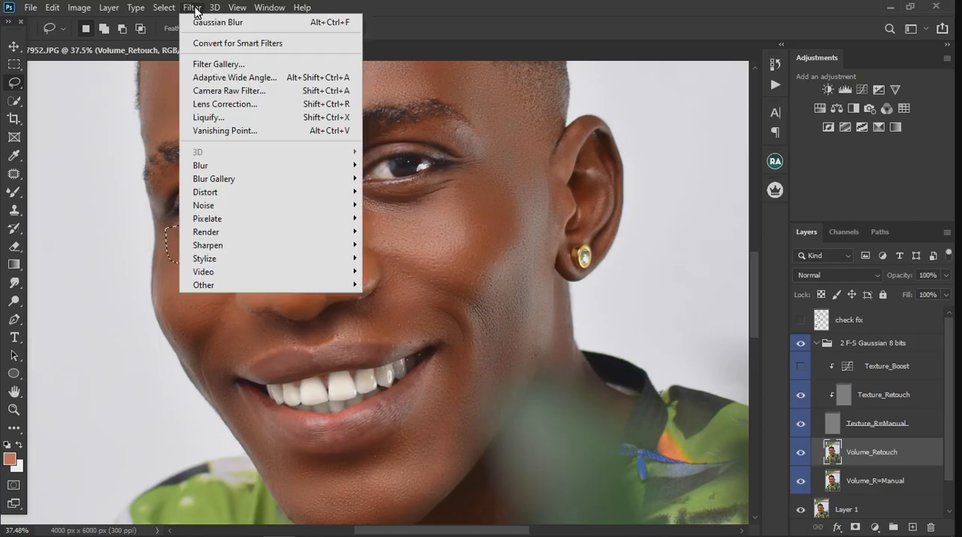
pyautogui.moveTo(225, 167)
pyautogui.click(395, 217)
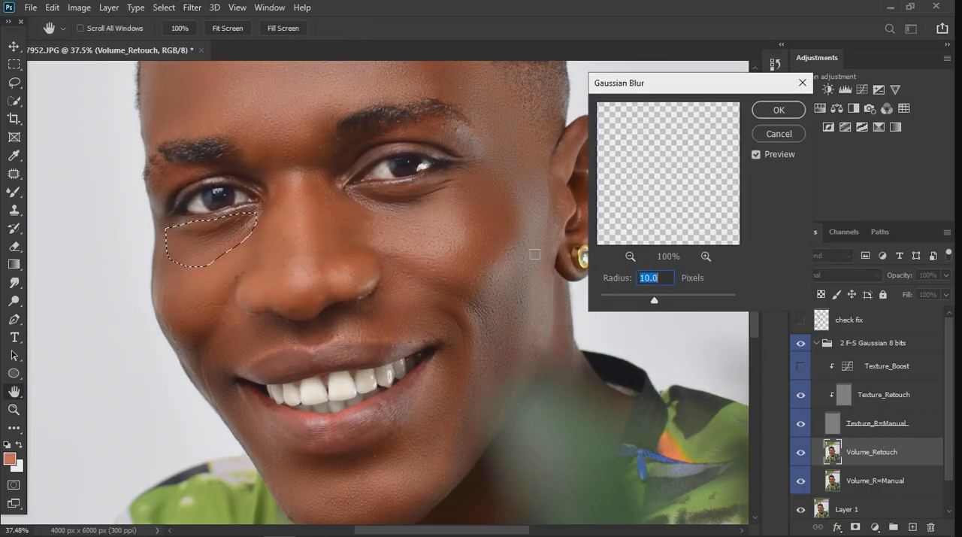
pyautogui.click(779, 110)
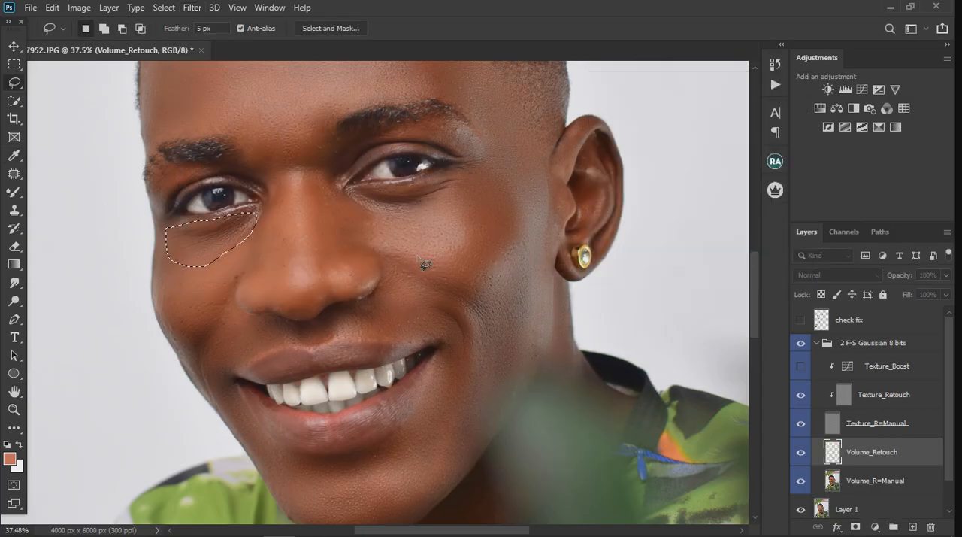
pyautogui.hotkey('ctrl', 'd')
# Lasso the whole forehead between the hairline and the eyebrows, and extend the selection toward the temple on the visible ear's side
pyautogui.scroll(-3, 453, 281)
pyautogui.scroll(3, 364, 141)
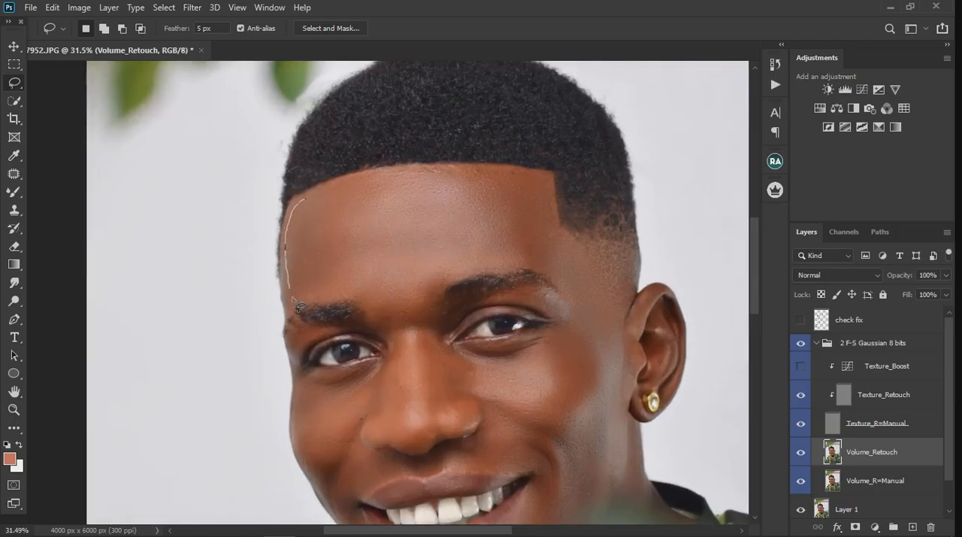
pyautogui.moveTo(379, 291)
pyautogui.mouseDown()
pyautogui.moveTo(442, 272)
pyautogui.moveTo(511, 269)
pyautogui.mouseUp()
pyautogui.moveTo(532, 195)
pyautogui.mouseDown()
pyautogui.moveTo(495, 173)
pyautogui.moveTo(427, 172)
pyautogui.moveTo(320, 197)
pyautogui.mouseUp()
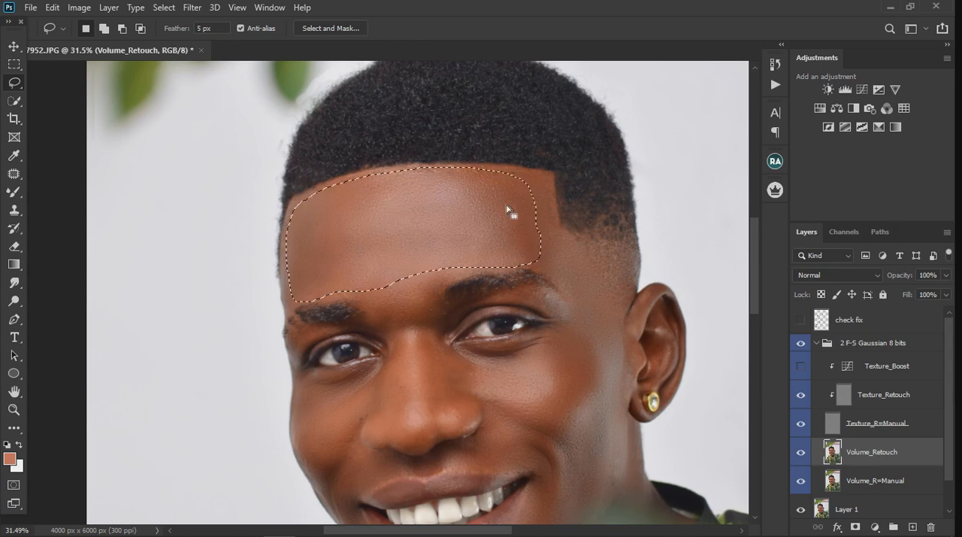
pyautogui.press('shift')
pyautogui.moveTo(513, 180)
pyautogui.mouseDown()
pyautogui.moveTo(545, 188)
pyautogui.moveTo(563, 254)
pyautogui.moveTo(558, 272)
pyautogui.moveTo(540, 263)
pyautogui.moveTo(526, 281)
pyautogui.mouseUp()
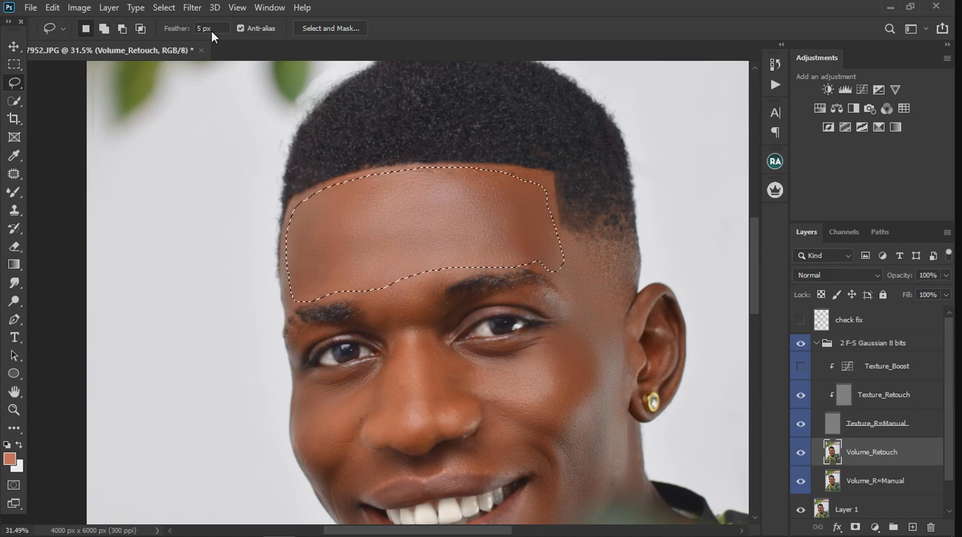
# Try smoothing the selected forehead with a Gaussian Blur of 27.7 pixels radius and clear the selection
pyautogui.click(191, 8)
pyautogui.moveTo(320, 170)
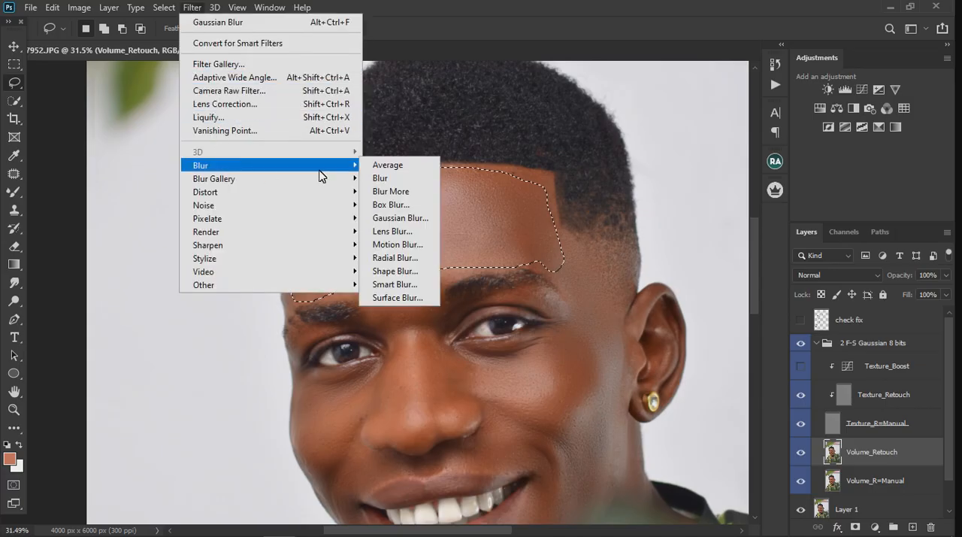
pyautogui.click(399, 217)
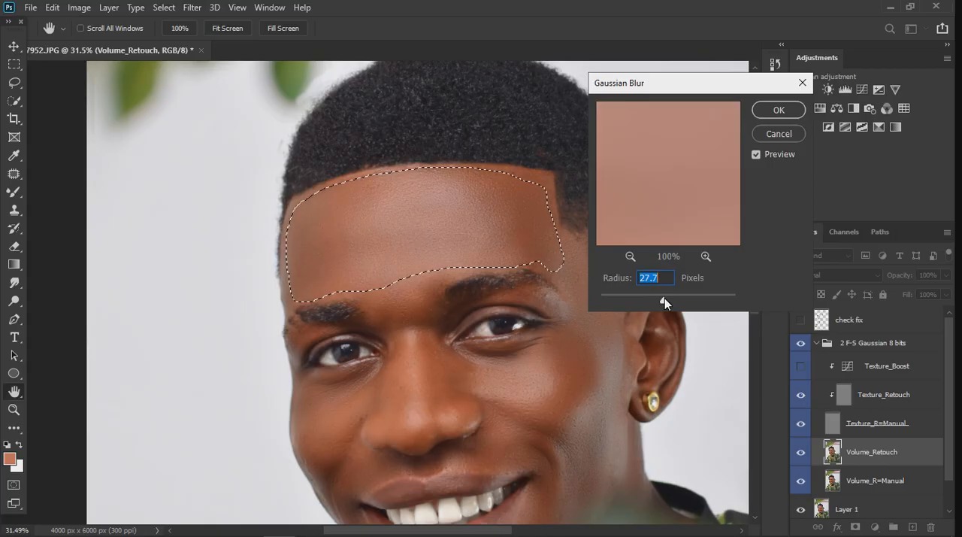
pyautogui.click(778, 110)
pyautogui.press('l')
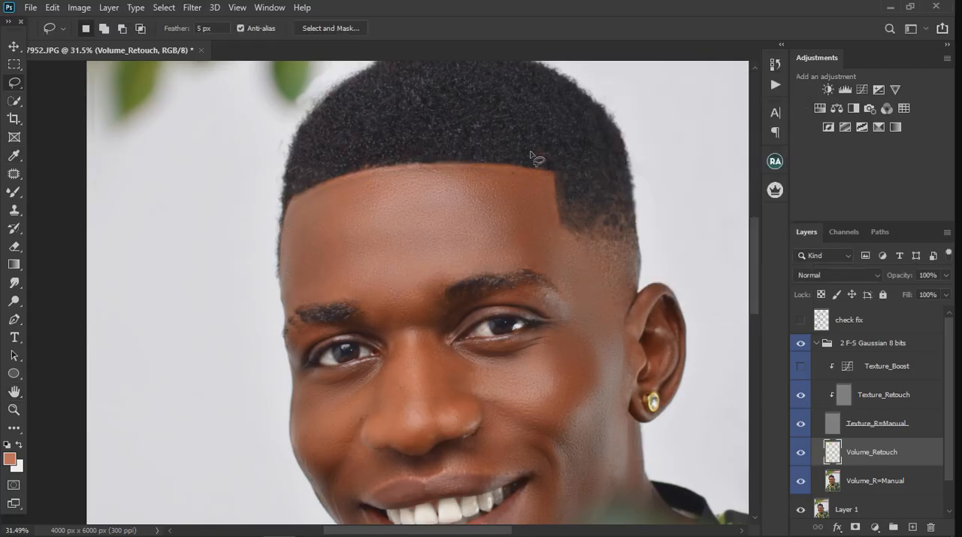
pyautogui.scroll(-2, 526, 188)
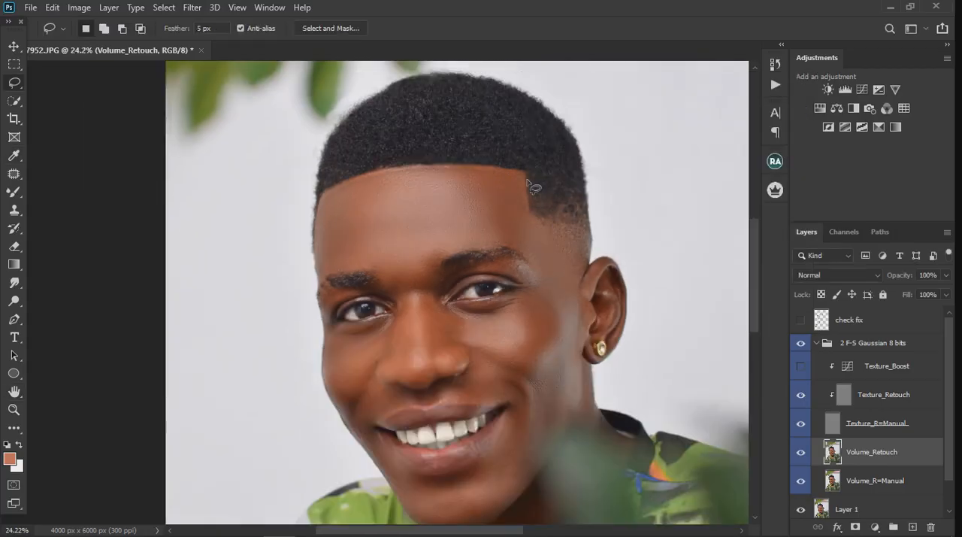
# Undo back to the active forehead selection and set the lasso feather to 10 px
pyautogui.scroll(4, 353, 169)
pyautogui.scroll(1, 347, 183)
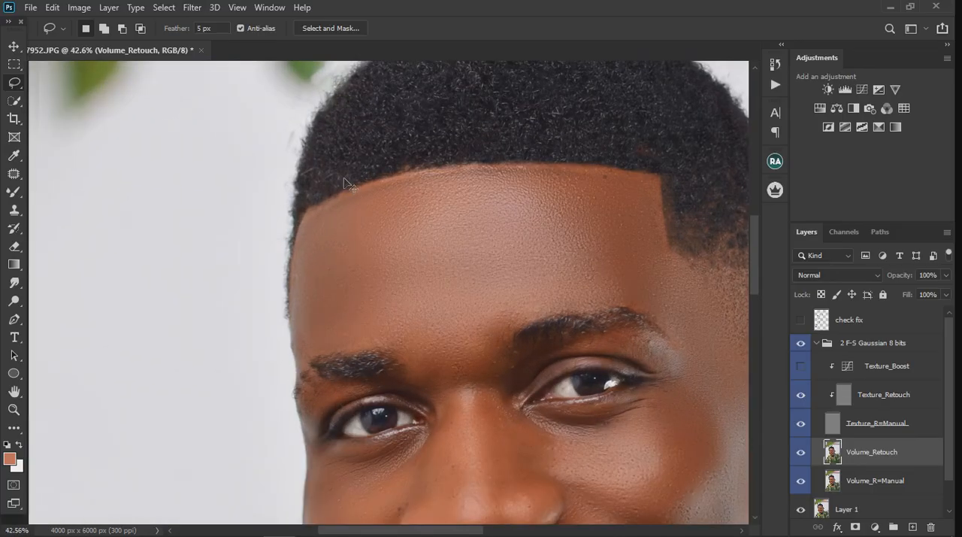
pyautogui.hotkey('ctrl', 'z')
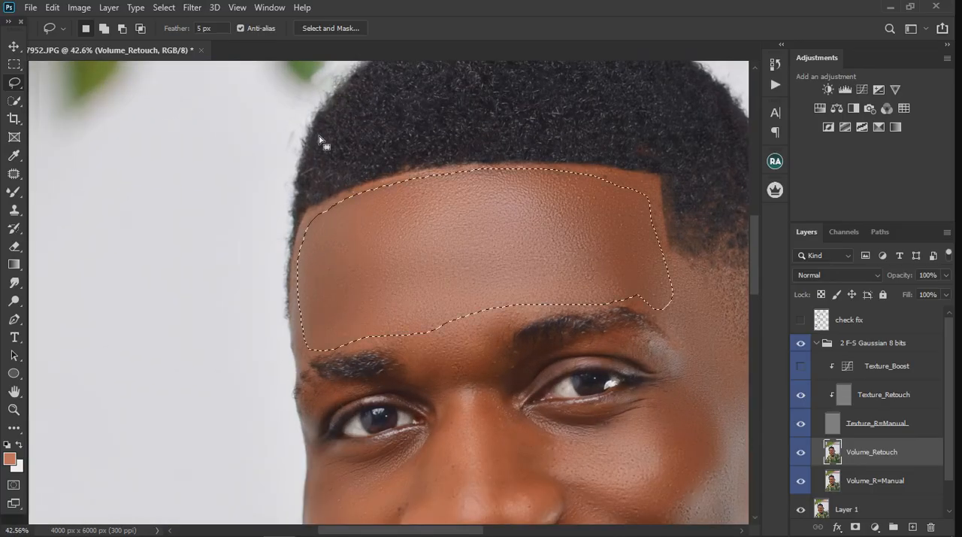
pyautogui.write('10')
pyautogui.click(193, 7)
pyautogui.moveTo(218, 166)
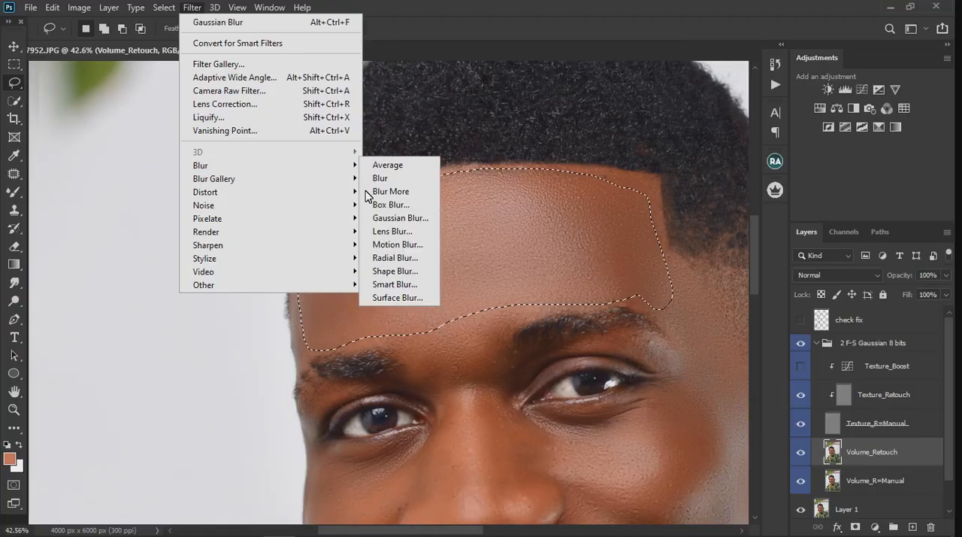
pyautogui.click(399, 218)
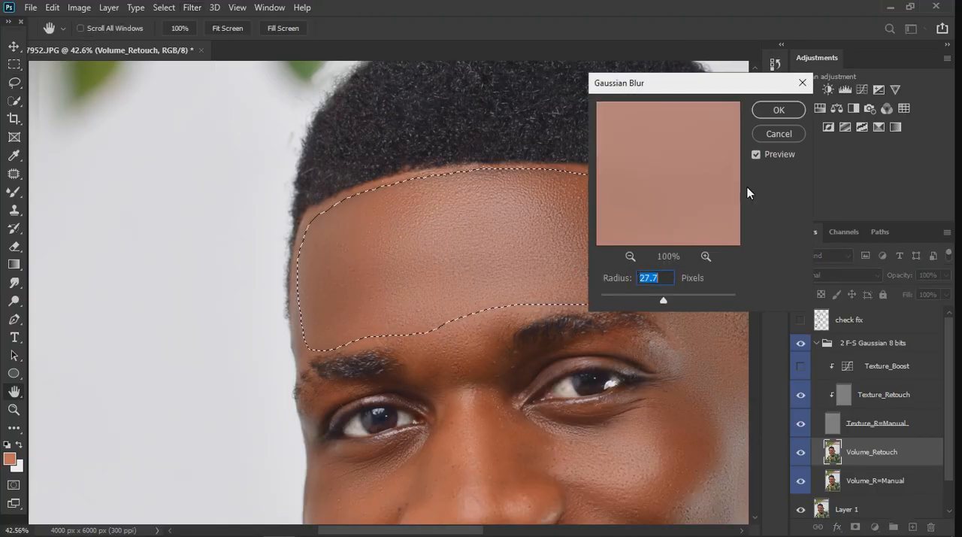
pyautogui.click(783, 135)
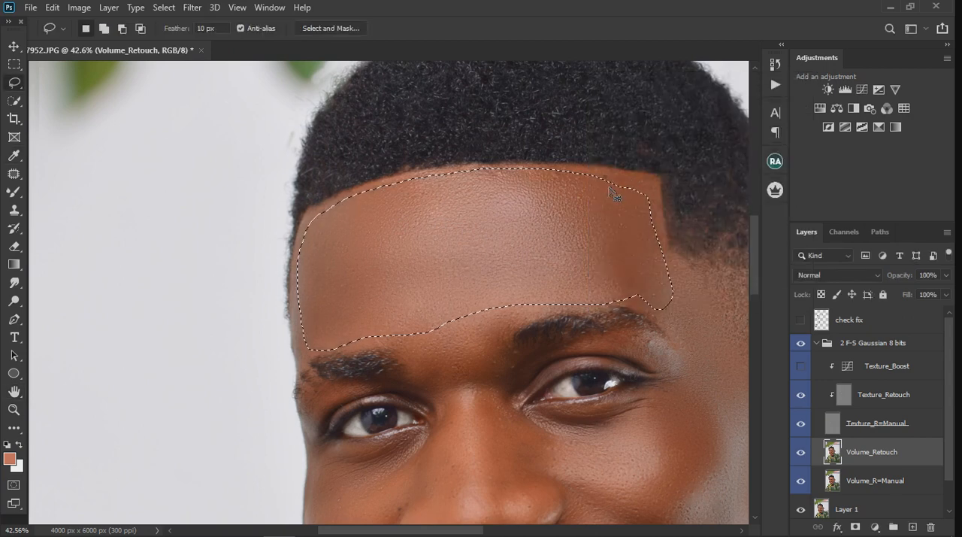
# Undo the earlier temple-side extension of the forehead selection and add that area again up to the hairline corner with the 10 px feather
pyautogui.hotkey('ctrl', 'z')
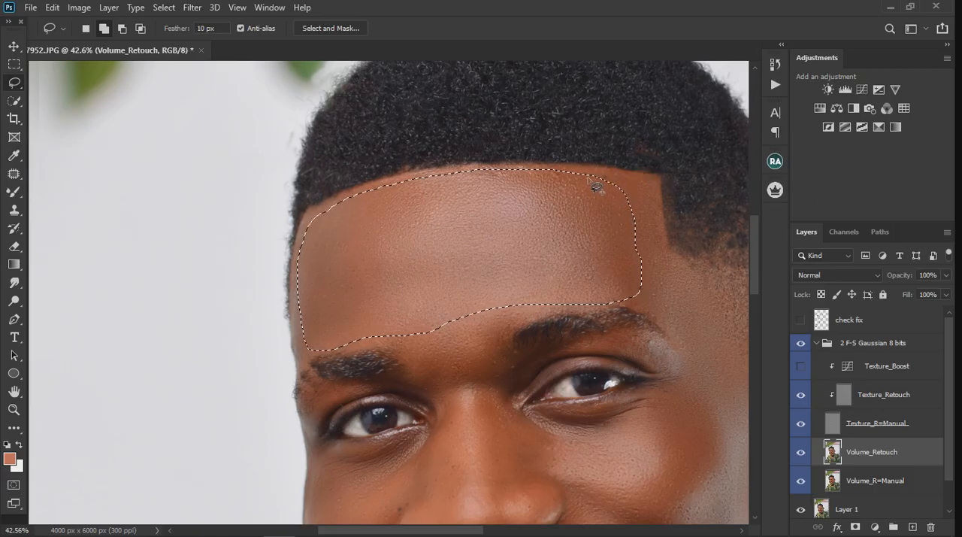
pyautogui.moveTo(591, 178)
pyautogui.mouseDown()
pyautogui.moveTo(631, 181)
pyautogui.moveTo(650, 197)
pyautogui.moveTo(664, 268)
pyautogui.moveTo(660, 288)
pyautogui.moveTo(631, 299)
pyautogui.mouseUp()
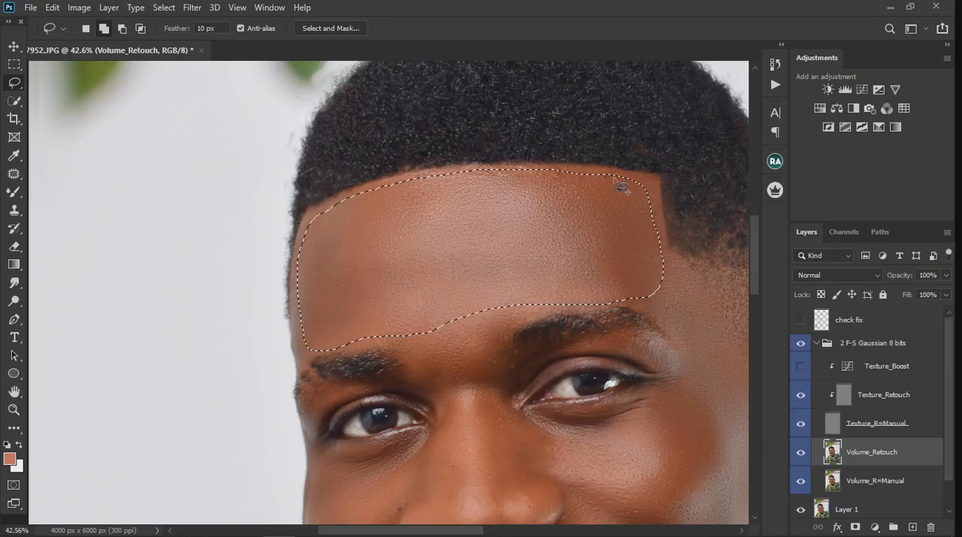
pyautogui.moveTo(615, 176)
pyautogui.mouseDown()
pyautogui.moveTo(642, 176)
pyautogui.moveTo(651, 193)
pyautogui.moveTo(669, 289)
pyautogui.mouseUp()
pyautogui.moveTo(656, 209); pyautogui.dragTo(645, 189)
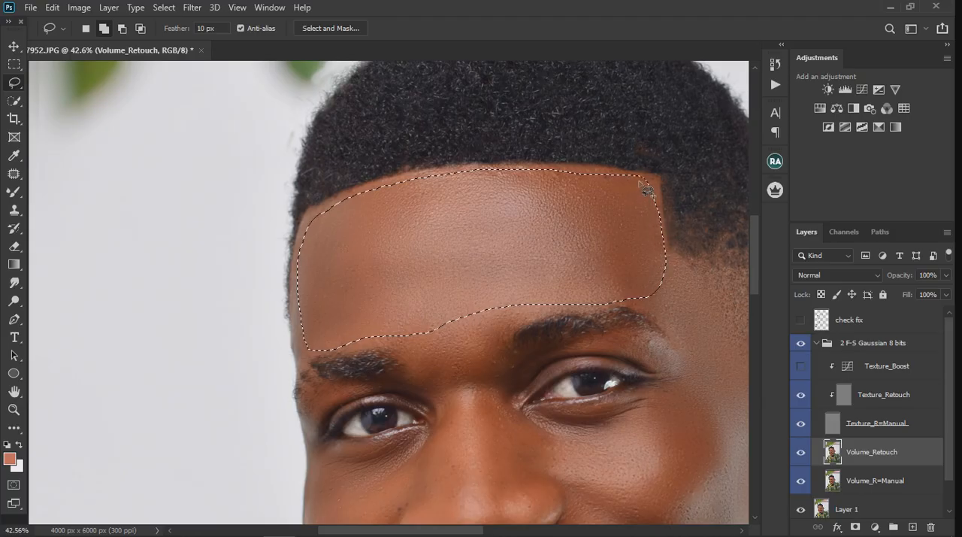
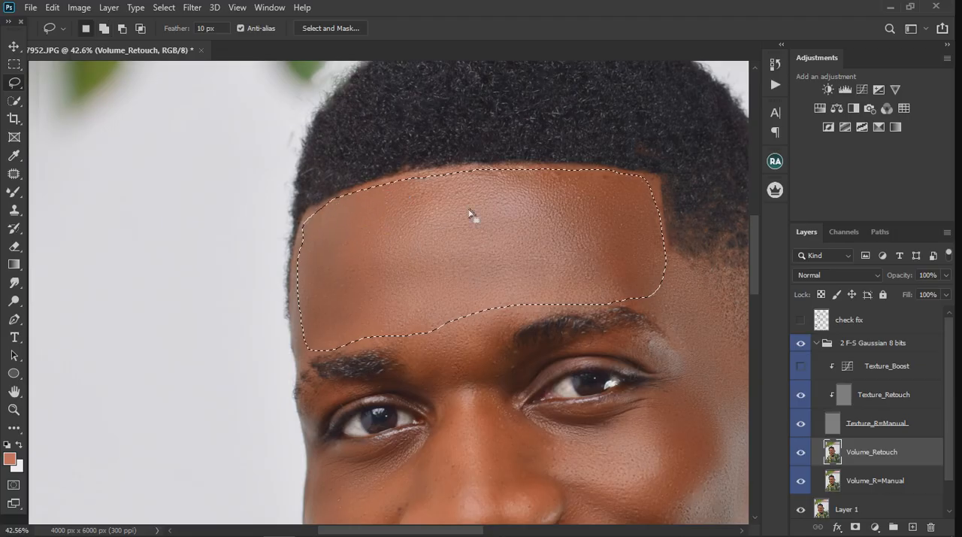
# Smooth the selected forehead with a Gaussian Blur of 15.3 pixels radius and clear the selection
pyautogui.click(195, 11)
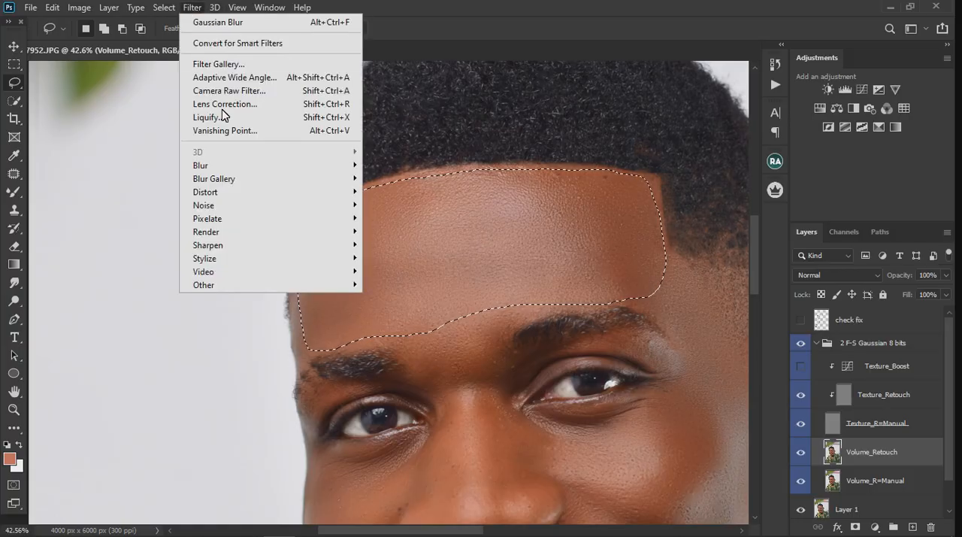
pyautogui.moveTo(230, 171)
pyautogui.click(403, 215)
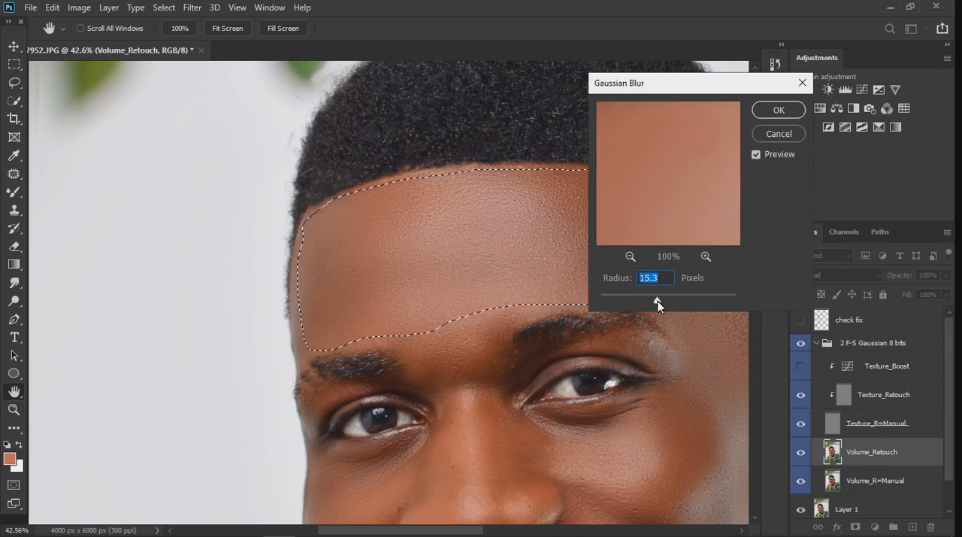
pyautogui.click(779, 110)
pyautogui.press('l')
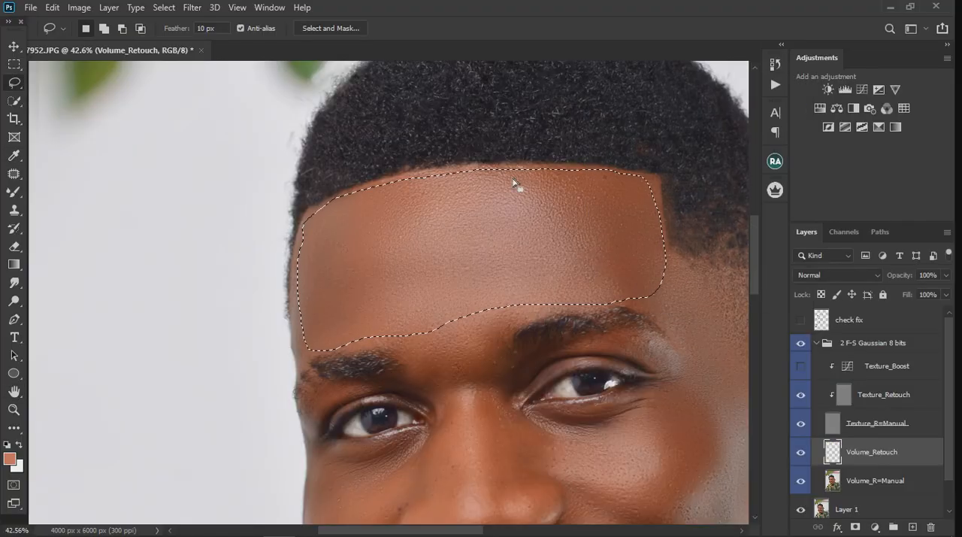
pyautogui.hotkey('ctrl', 'd')
pyautogui.scroll(-5, 475, 153)
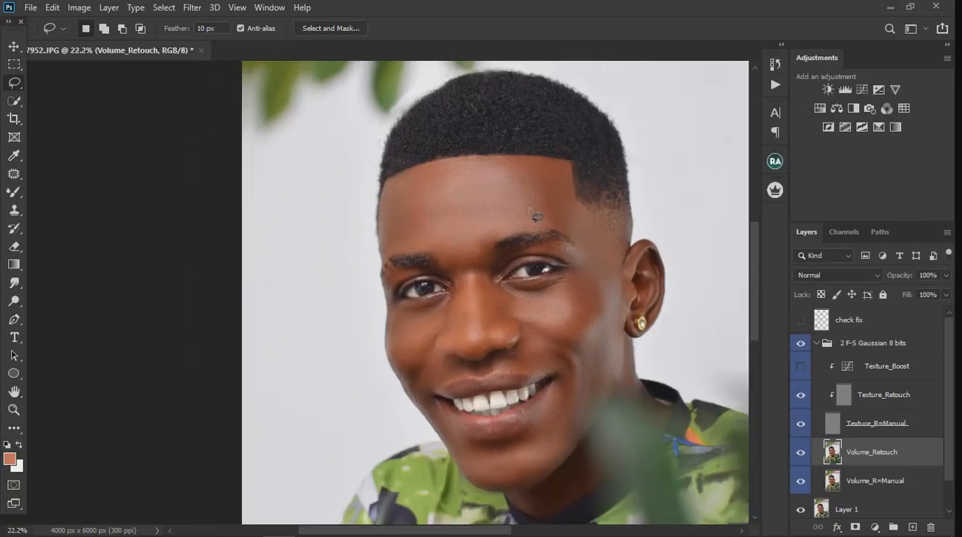
pyautogui.scroll(5, 485, 170)
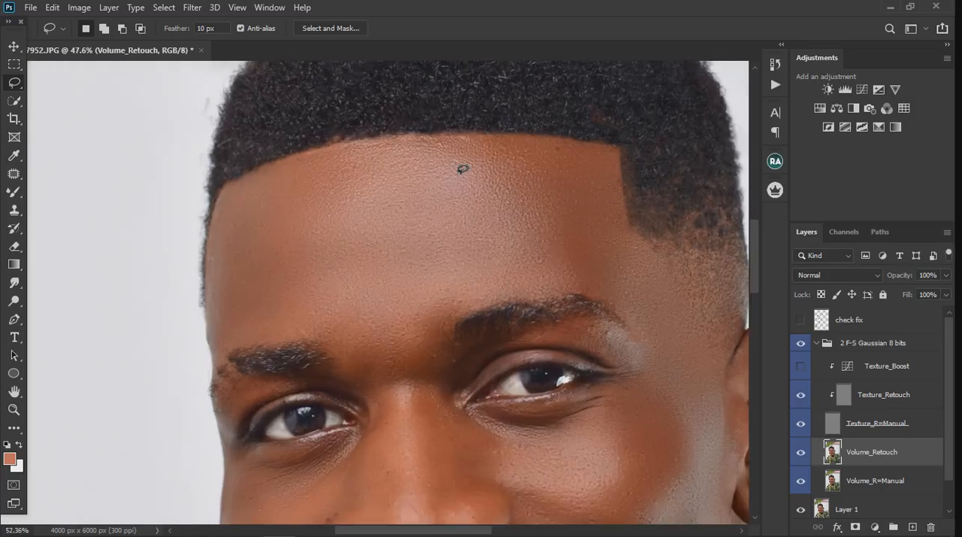
pyautogui.scroll(-2, 461, 166)
pyautogui.scroll(-2, 485, 182)
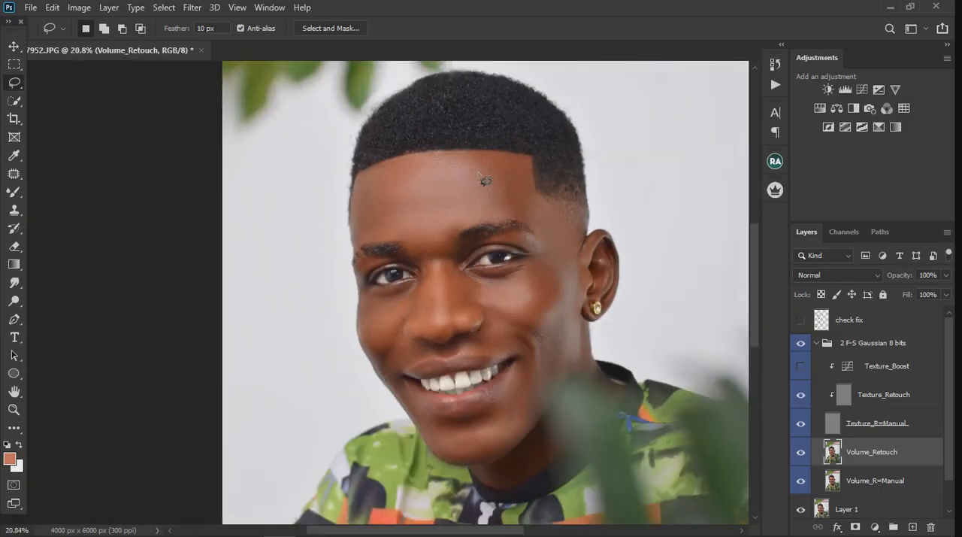
pyautogui.click(807, 346)
# Lasso the skin between the eyebrows and down the nose bridge, smooth it with a 15.3-pixel Gaussian Blur, and deselect
pyautogui.scroll(3, 505, 233)
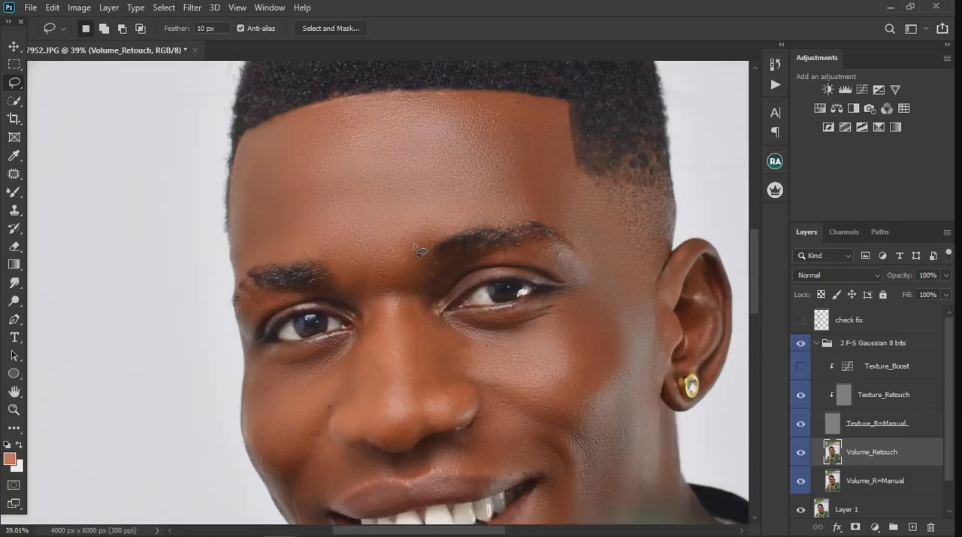
pyautogui.moveTo(424, 254); pyautogui.dragTo(422, 289)
pyautogui.moveTo(464, 389); pyautogui.dragTo(438, 410)
pyautogui.moveTo(363, 378)
pyautogui.mouseDown()
pyautogui.moveTo(359, 301)
pyautogui.moveTo(330, 257)
pyautogui.moveTo(383, 222)
pyautogui.moveTo(436, 231)
pyautogui.moveTo(426, 224)
pyautogui.mouseUp()
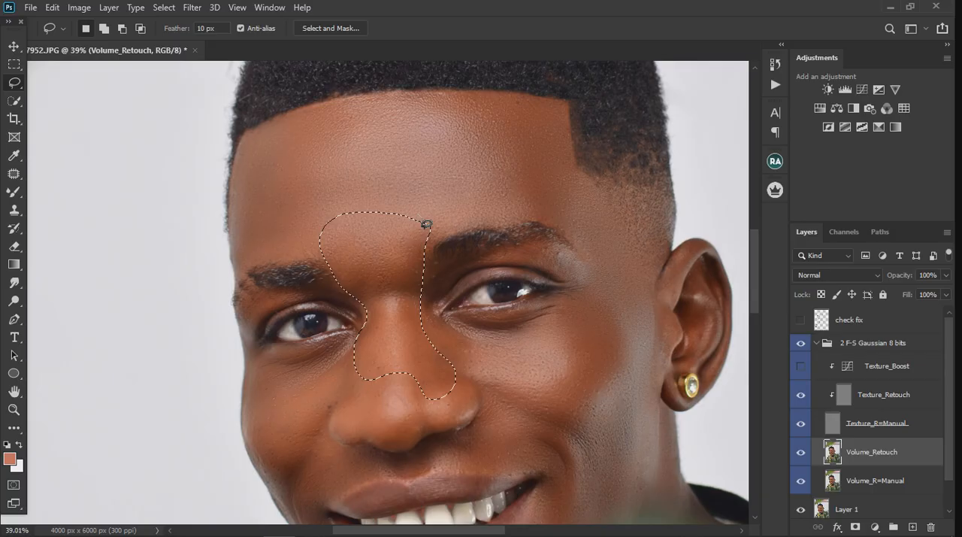
pyautogui.click(193, 8)
pyautogui.moveTo(345, 165)
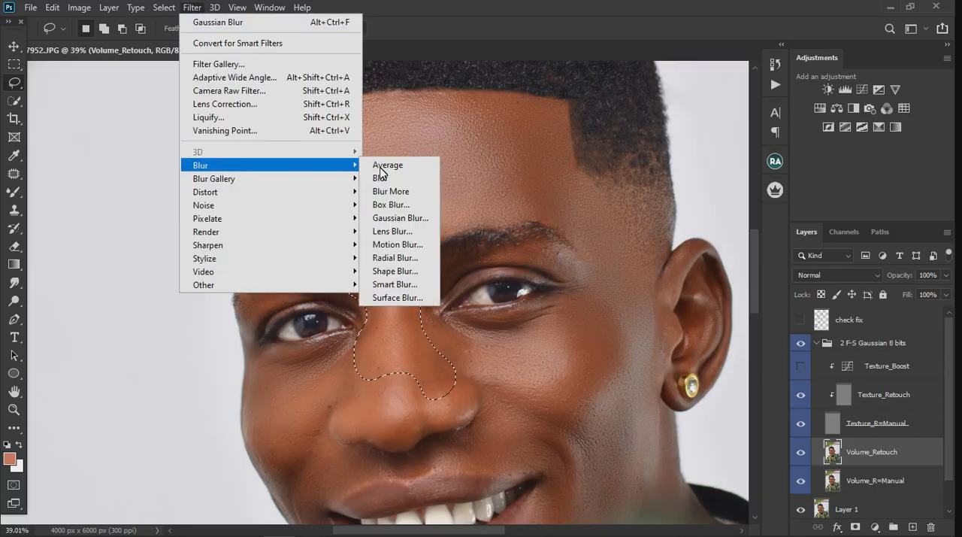
pyautogui.click(408, 218)
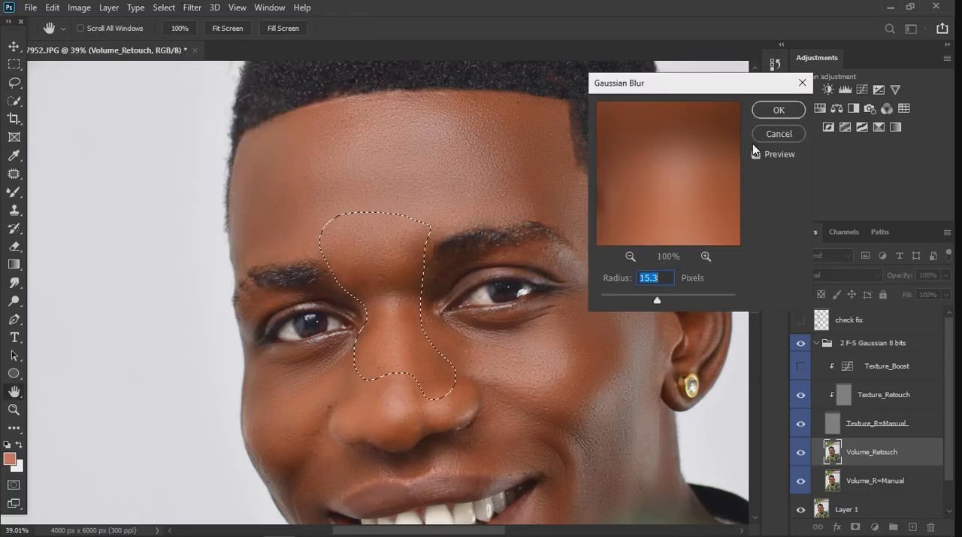
pyautogui.click(777, 109)
pyautogui.hotkey('ctrl', 'd')
pyautogui.scroll(-3, 436, 156)
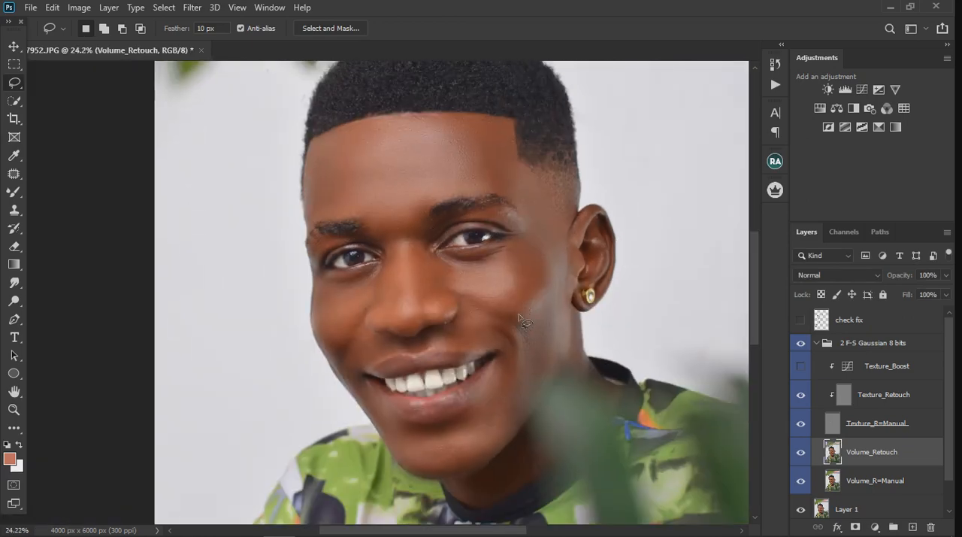
pyautogui.scroll(2, 505, 300)
pyautogui.moveTo(410, 238); pyautogui.dragTo(550, 236)
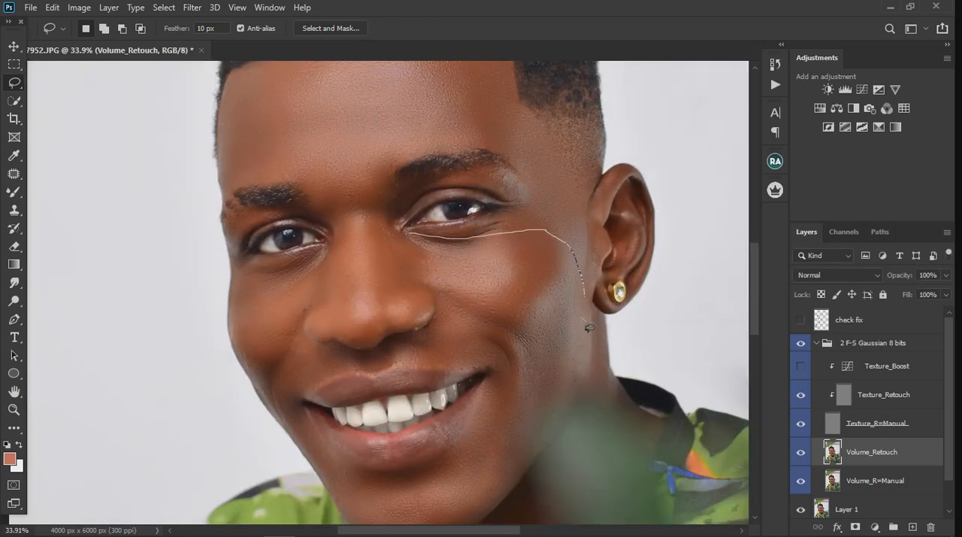
pyautogui.moveTo(588, 327)
pyautogui.mouseDown()
pyautogui.moveTo(534, 335)
pyautogui.moveTo(417, 275)
pyautogui.moveTo(420, 241)
pyautogui.mouseUp()
pyautogui.moveTo(181, 126); pyautogui.dragTo(163, 46)
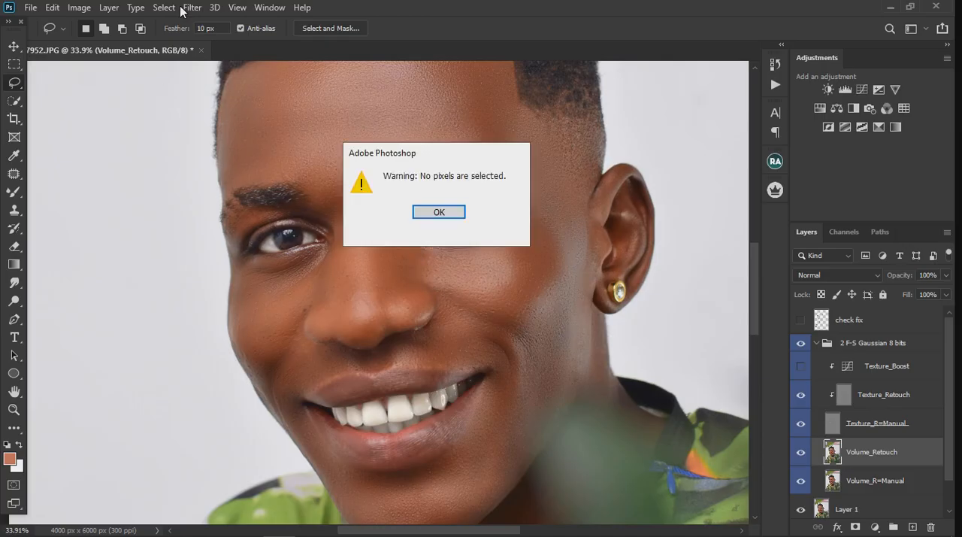
pyautogui.click(440, 211)
# Lasso the cheek below the eye on the visible ear's side and extend the selection outward toward the ear and jaw
pyautogui.moveTo(406, 238)
pyautogui.mouseDown()
pyautogui.moveTo(489, 239)
pyautogui.moveTo(553, 260)
pyautogui.moveTo(575, 323)
pyautogui.moveTo(511, 328)
pyautogui.moveTo(414, 269)
pyautogui.moveTo(415, 256)
pyautogui.mouseUp()
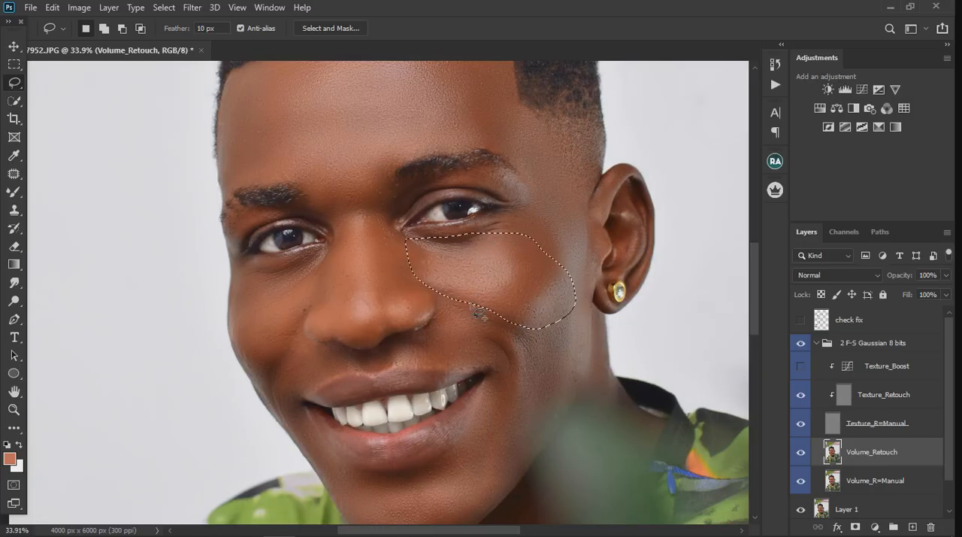
pyautogui.press('shift')
pyautogui.moveTo(452, 295)
pyautogui.mouseDown()
pyautogui.moveTo(537, 358)
pyautogui.moveTo(564, 351)
pyautogui.moveTo(581, 330)
pyautogui.moveTo(596, 269)
pyautogui.mouseUp()
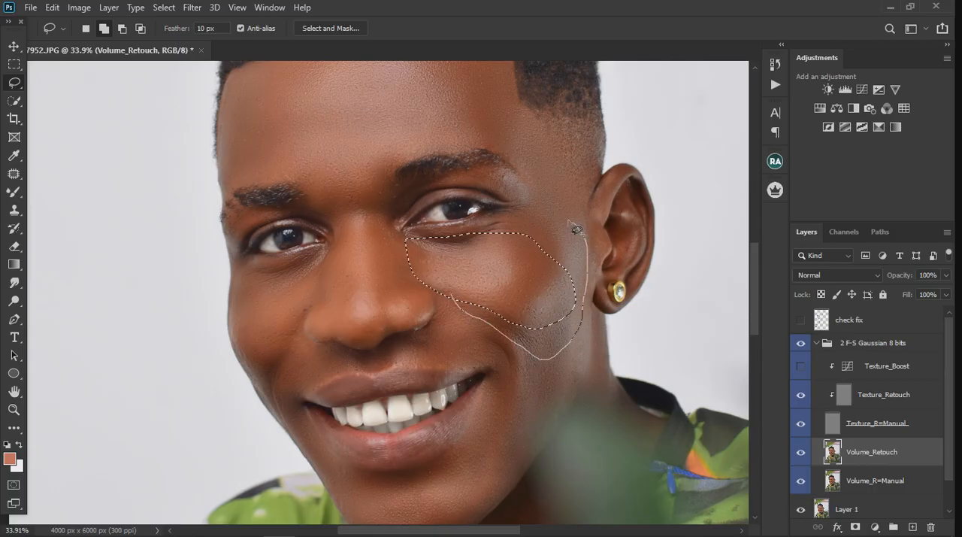
pyautogui.moveTo(576, 229)
pyautogui.mouseDown()
pyautogui.moveTo(515, 216)
pyautogui.moveTo(487, 229)
pyautogui.mouseUp()
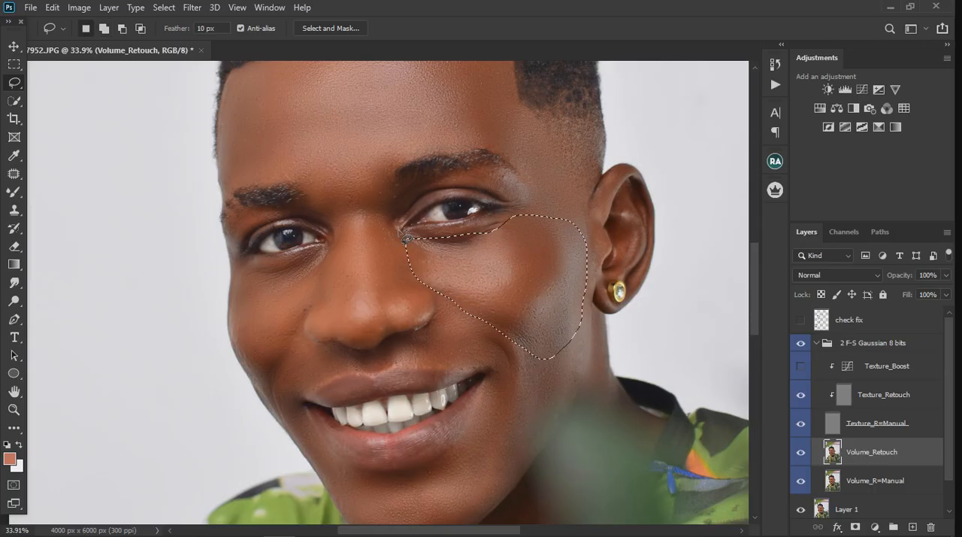
# Smooth the selected cheek with a Gaussian Blur of 15.3 pixels radius and clear the selection
pyautogui.click(193, 8)
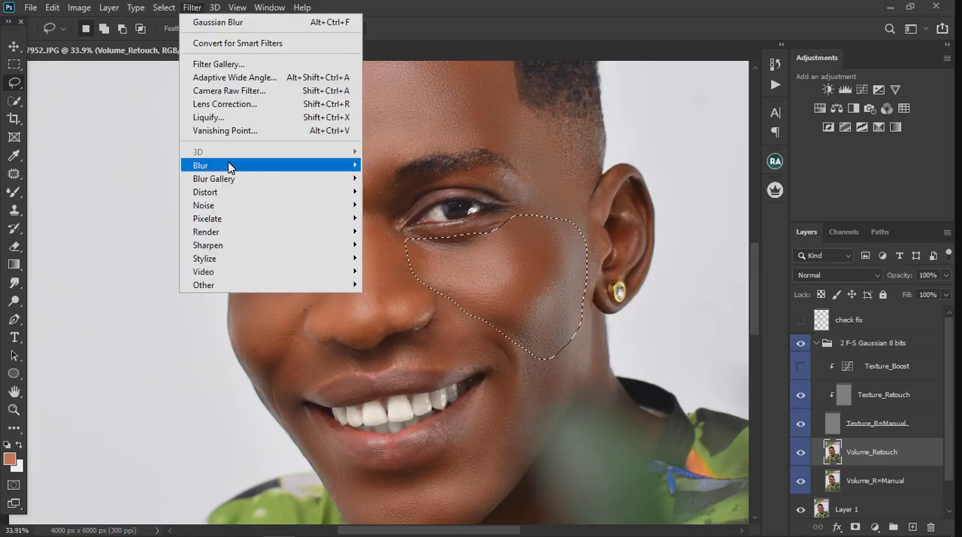
pyautogui.moveTo(229, 166)
pyautogui.click(414, 218)
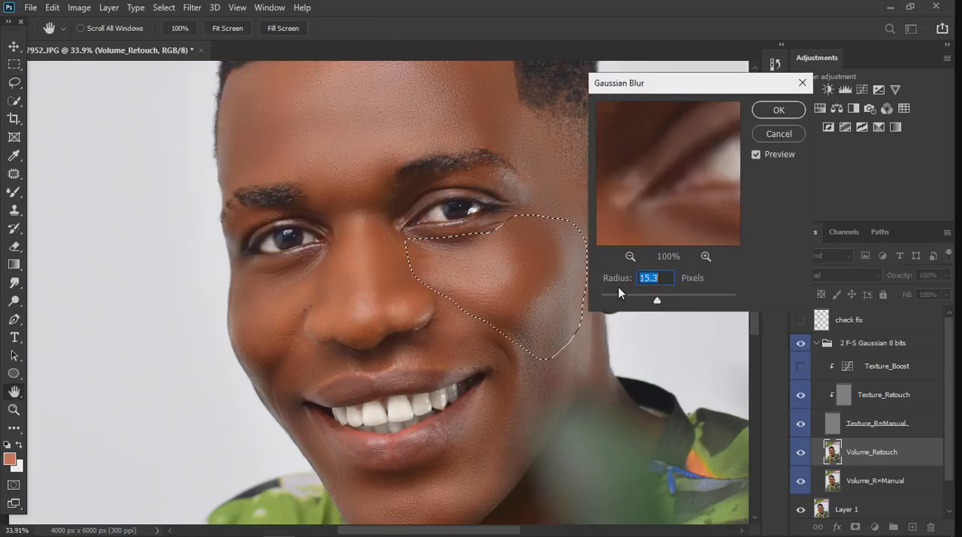
pyautogui.click(777, 111)
pyautogui.hotkey('ctrl', 'd')
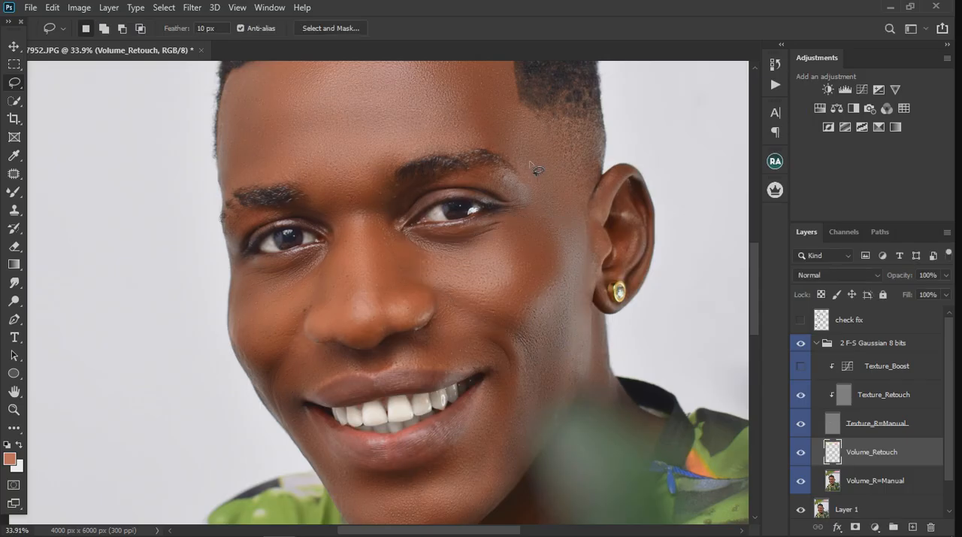
# Lasso the temple around the outer eyebrow on the visible ear's side, smooth it with a 15.3-pixel Gaussian Blur, and deselect
pyautogui.moveTo(530, 181); pyautogui.dragTo(535, 217)
pyautogui.moveTo(547, 131)
pyautogui.mouseDown()
pyautogui.moveTo(483, 106)
pyautogui.moveTo(469, 134)
pyautogui.mouseUp()
pyautogui.click(191, 8)
pyautogui.moveTo(231, 165)
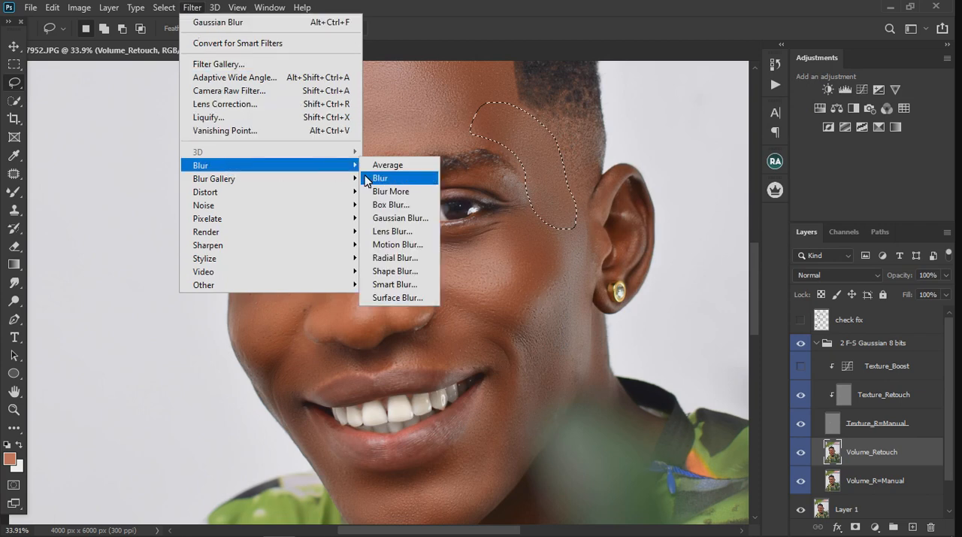
pyautogui.click(378, 217)
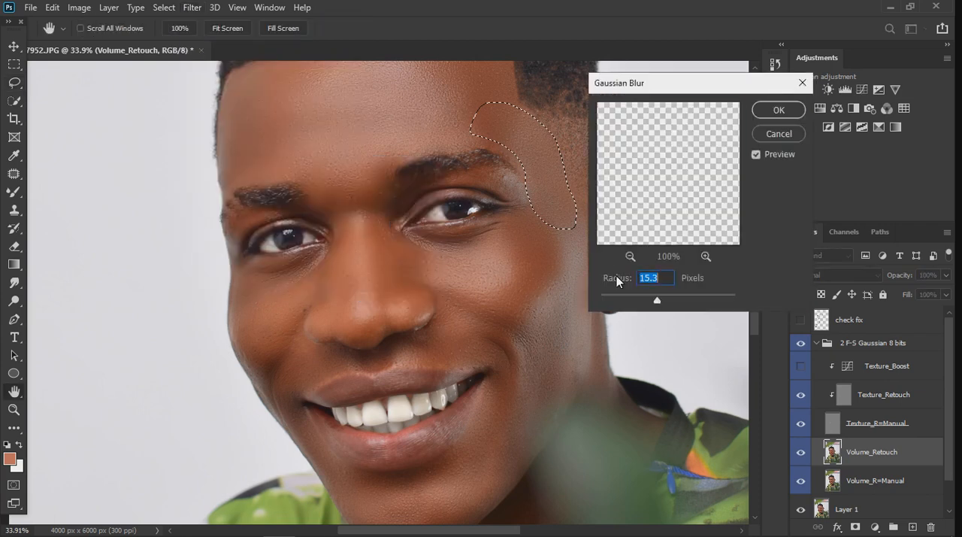
pyautogui.click(779, 110)
pyautogui.hotkey('ctrl', 'd')
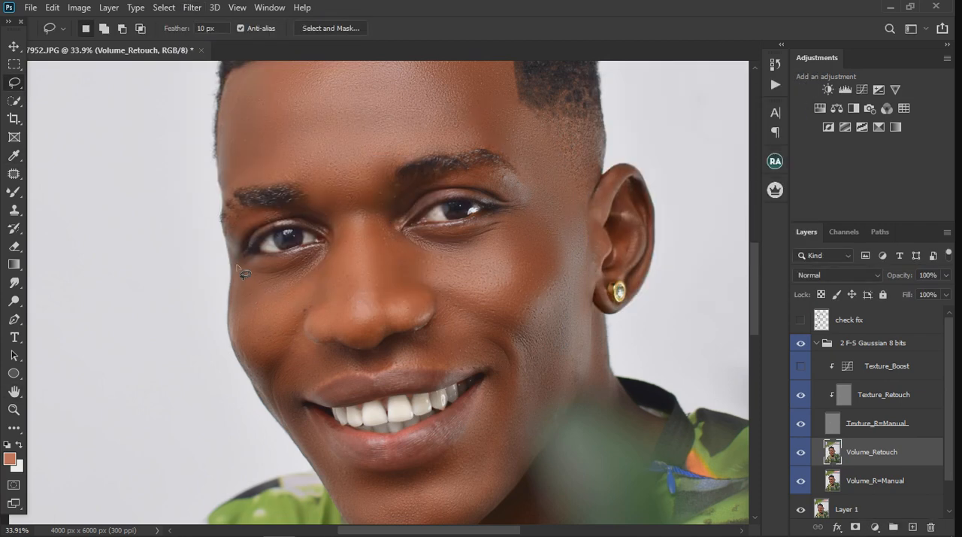
# Lasso the opposite cheek from below the eye to the mouth corner, smooth it with a 15.3-pixel Gaussian Blur, and deselect
pyautogui.moveTo(266, 266); pyautogui.dragTo(299, 257)
pyautogui.moveTo(303, 311); pyautogui.dragTo(286, 419)
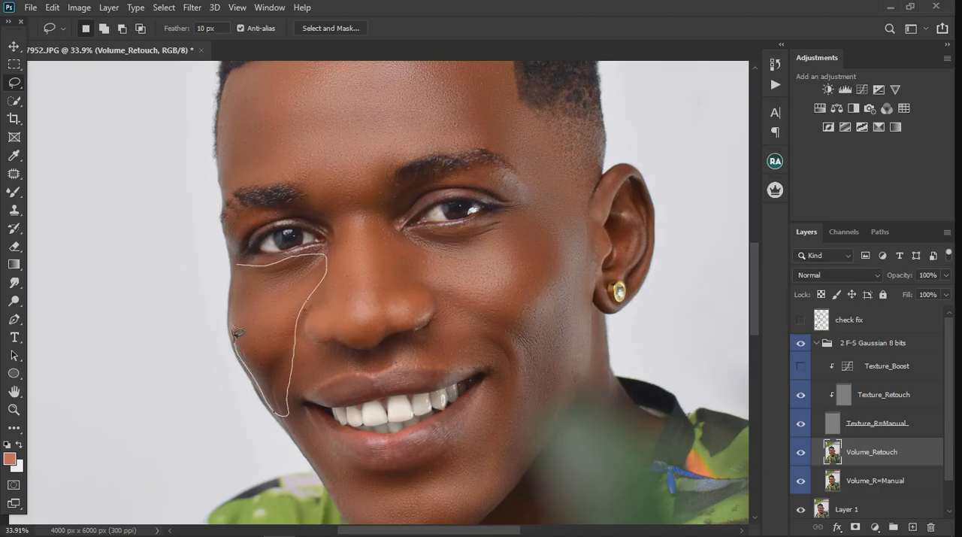
pyautogui.moveTo(246, 272); pyautogui.dragTo(241, 268)
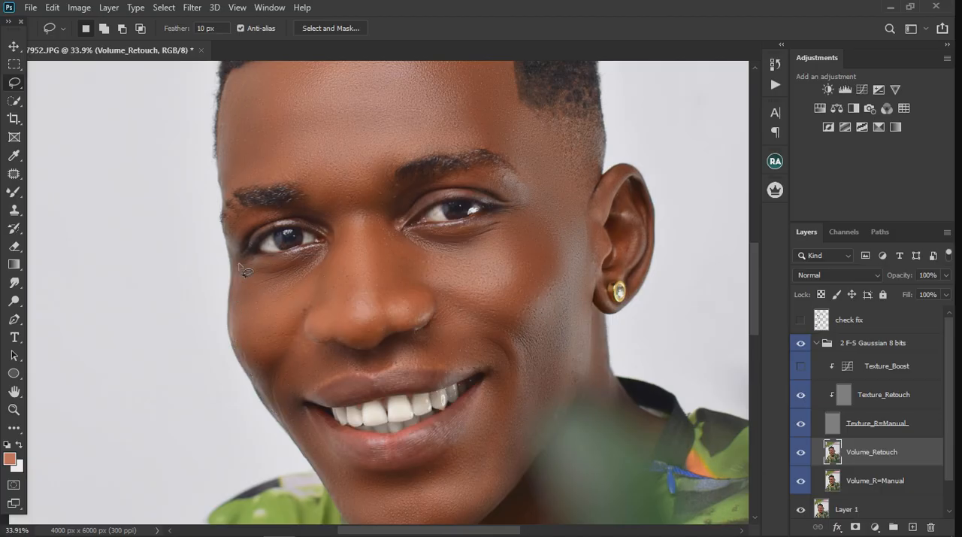
pyautogui.click(192, 6)
pyautogui.moveTo(225, 168)
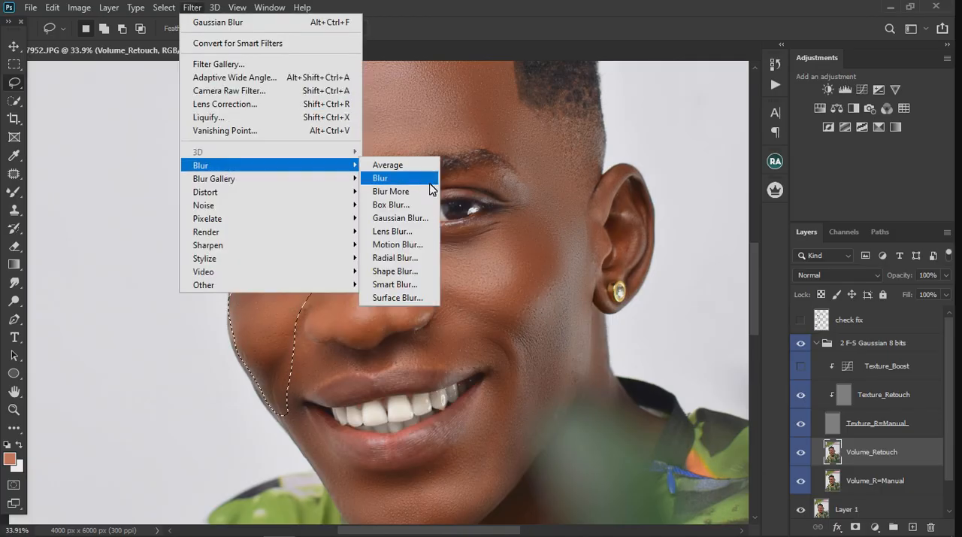
pyautogui.click(398, 219)
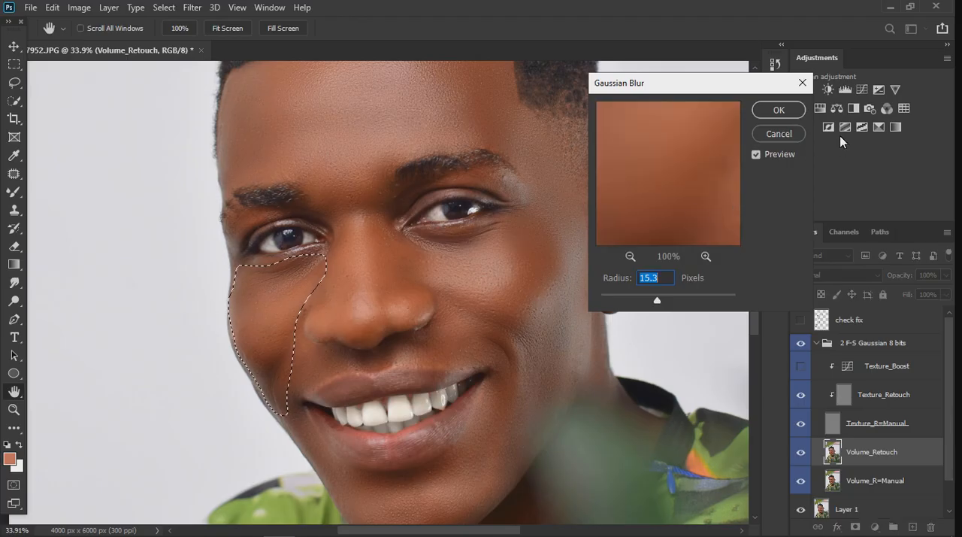
pyautogui.click(776, 110)
pyautogui.hotkey('ctrl', 'd')
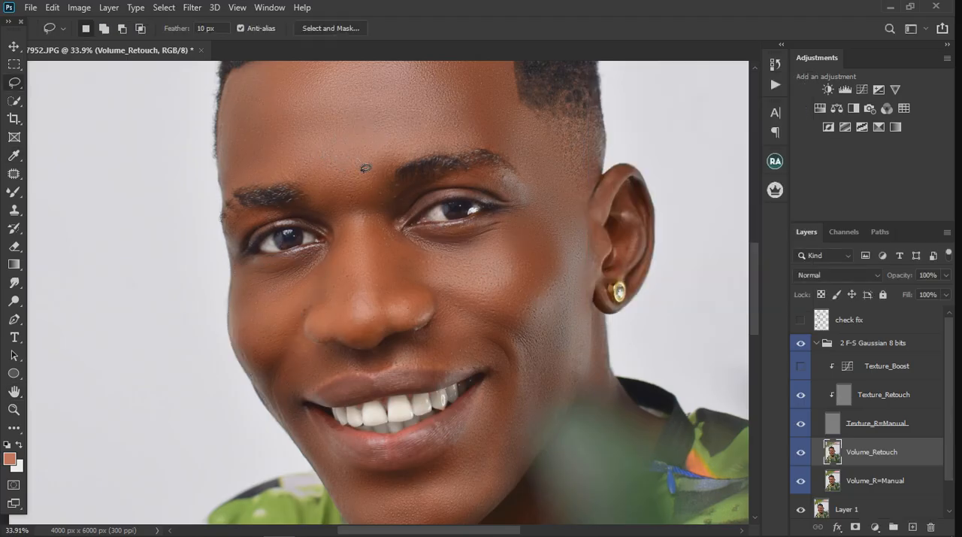
# Lasso the smile fold and lower cheek beside the mouth on the visible ear's side, apply a 15.3-pixel Gaussian Blur, and deselect
pyautogui.scroll(-5, 365, 168)
pyautogui.scroll(5, 373, 302)
pyautogui.scroll(1, 372, 308)
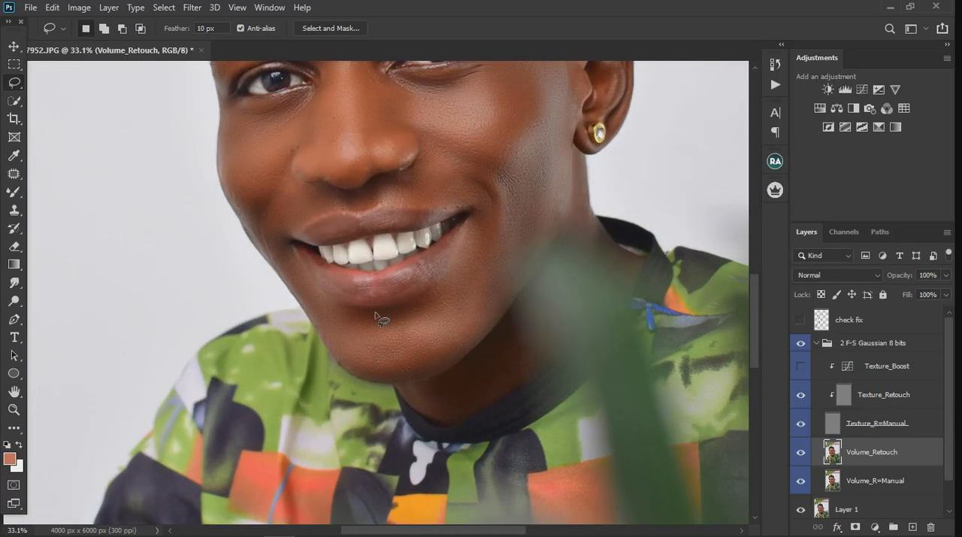
pyautogui.moveTo(434, 194)
pyautogui.mouseDown()
pyautogui.moveTo(468, 188)
pyautogui.moveTo(478, 205)
pyautogui.moveTo(454, 284)
pyautogui.moveTo(458, 314)
pyautogui.moveTo(493, 305)
pyautogui.moveTo(552, 227)
pyautogui.mouseUp()
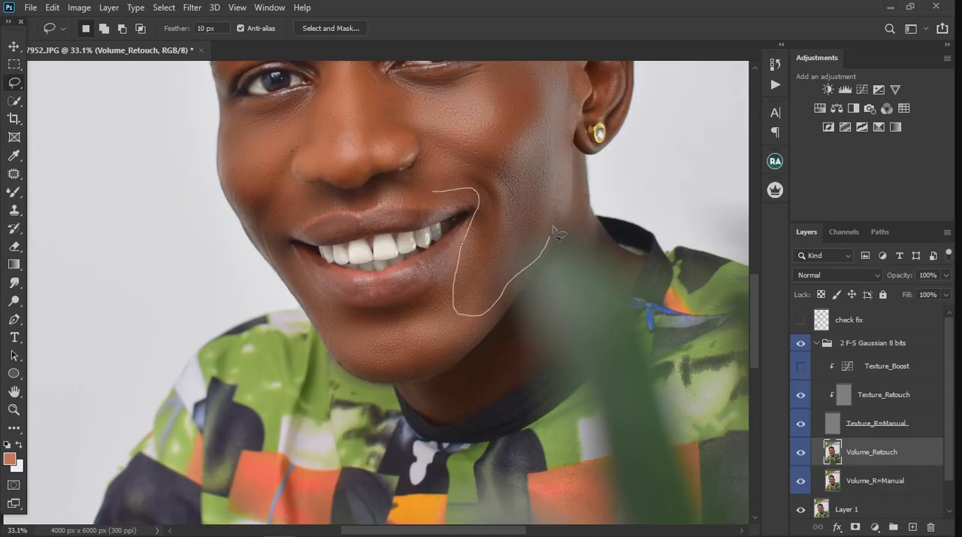
pyautogui.moveTo(528, 154)
pyautogui.mouseDown()
pyautogui.moveTo(498, 159)
pyautogui.moveTo(434, 161)
pyautogui.moveTo(426, 180)
pyautogui.moveTo(442, 202)
pyautogui.mouseUp()
pyautogui.click(192, 7)
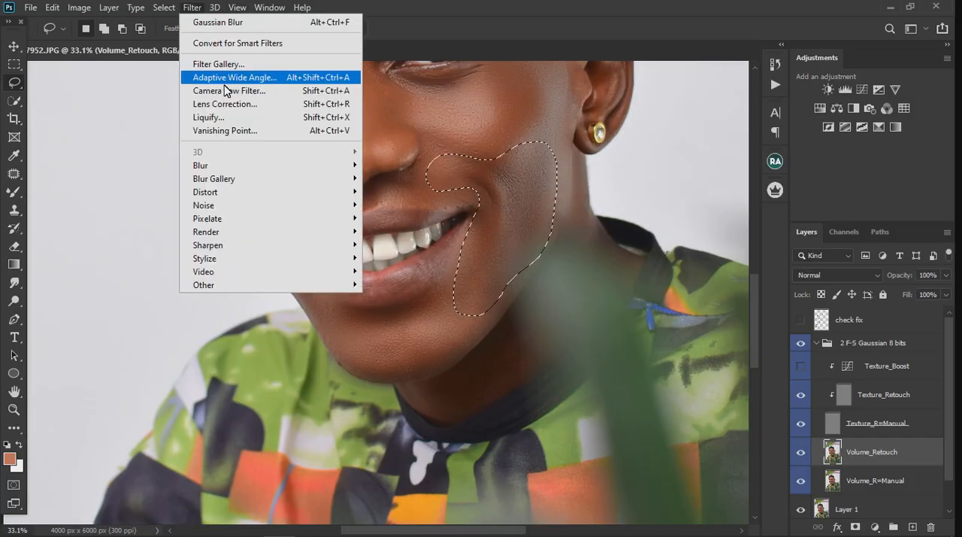
pyautogui.moveTo(225, 163)
pyautogui.click(400, 218)
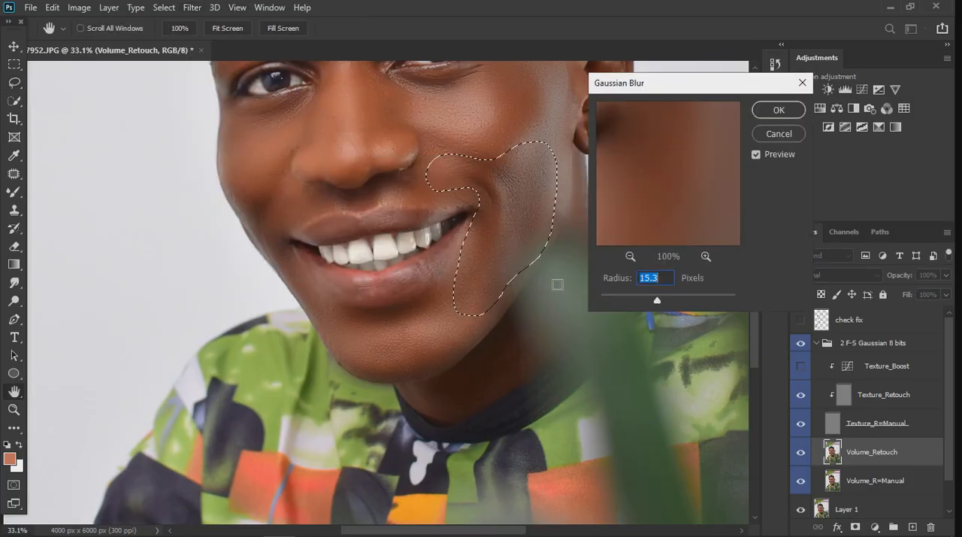
pyautogui.press('Return')
pyautogui.hotkey('ctrl', 'd')
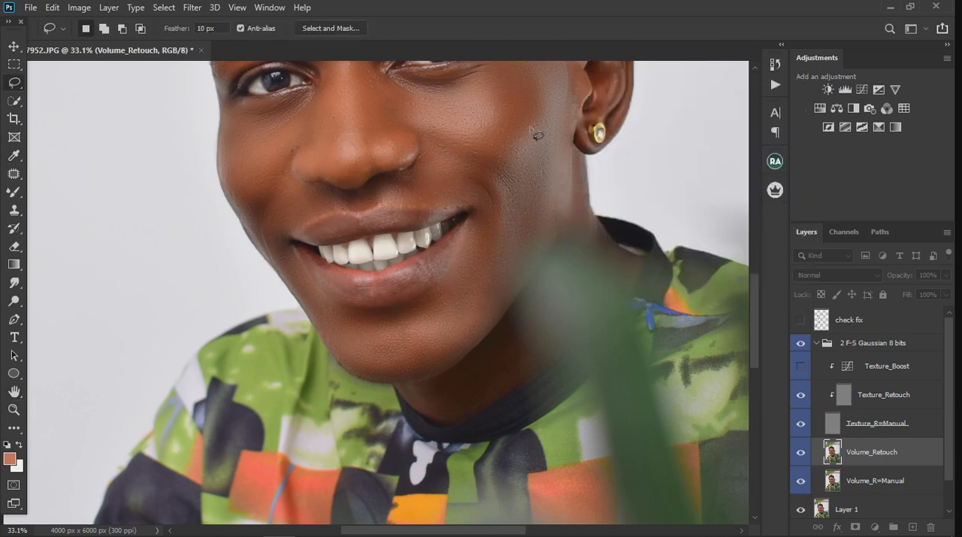
# Lasso the chin and jawline below the lower lip, smooth it with a 15.3-pixel Gaussian Blur, and deselect
pyautogui.scroll(3, 425, 339)
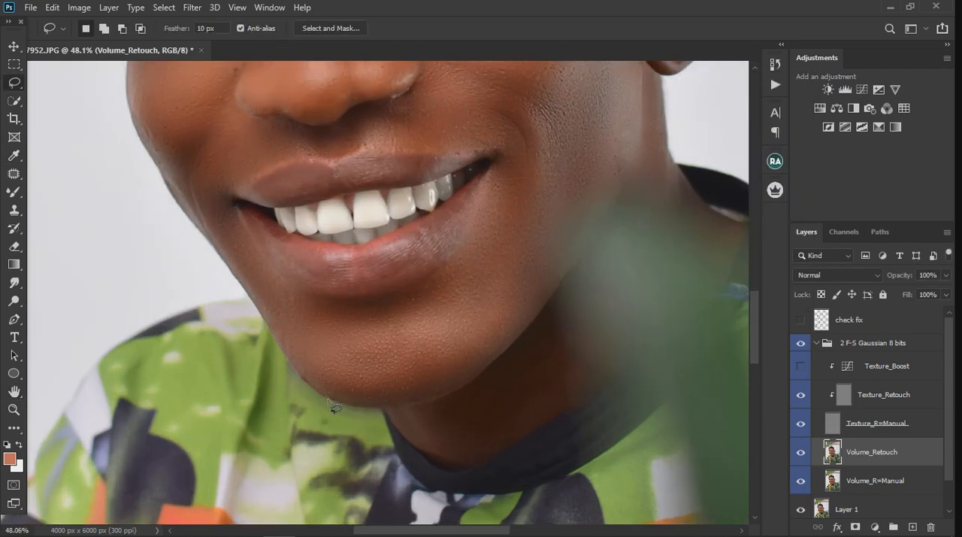
pyautogui.scroll(3, 335, 407)
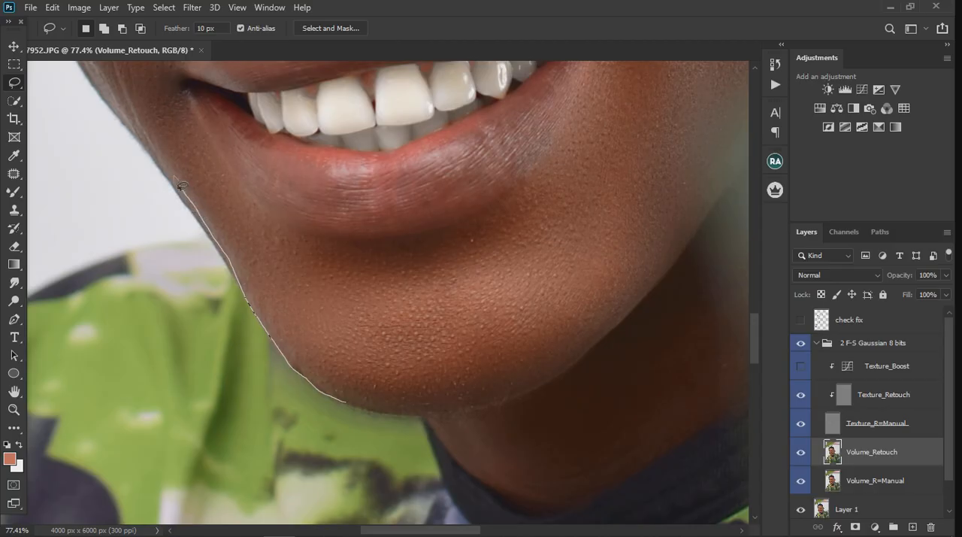
pyautogui.moveTo(141, 137)
pyautogui.mouseDown()
pyautogui.moveTo(153, 101)
pyautogui.moveTo(168, 102)
pyautogui.moveTo(189, 120)
pyautogui.moveTo(234, 212)
pyautogui.moveTo(256, 232)
pyautogui.moveTo(311, 249)
pyautogui.moveTo(364, 260)
pyautogui.moveTo(436, 252)
pyautogui.moveTo(515, 223)
pyautogui.moveTo(604, 217)
pyautogui.moveTo(638, 251)
pyautogui.moveTo(631, 290)
pyautogui.moveTo(576, 342)
pyautogui.moveTo(446, 391)
pyautogui.moveTo(340, 394)
pyautogui.mouseUp()
pyautogui.moveTo(333, 389)
pyautogui.mouseDown()
pyautogui.moveTo(350, 405)
pyautogui.moveTo(397, 415)
pyautogui.moveTo(471, 416)
pyautogui.moveTo(532, 397)
pyautogui.moveTo(612, 337)
pyautogui.moveTo(639, 278)
pyautogui.moveTo(603, 273)
pyautogui.moveTo(609, 282)
pyautogui.mouseUp()
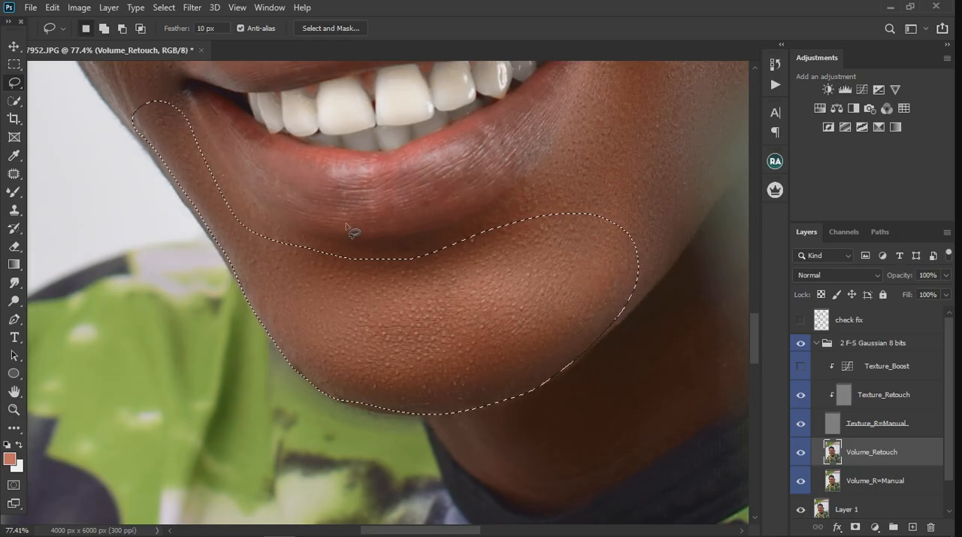
pyautogui.click(192, 8)
pyautogui.moveTo(351, 165)
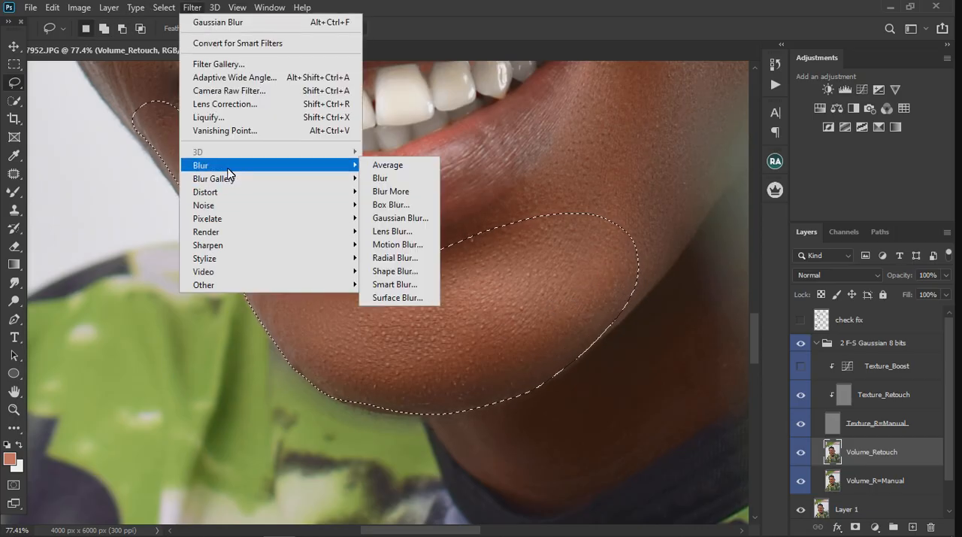
pyautogui.click(403, 217)
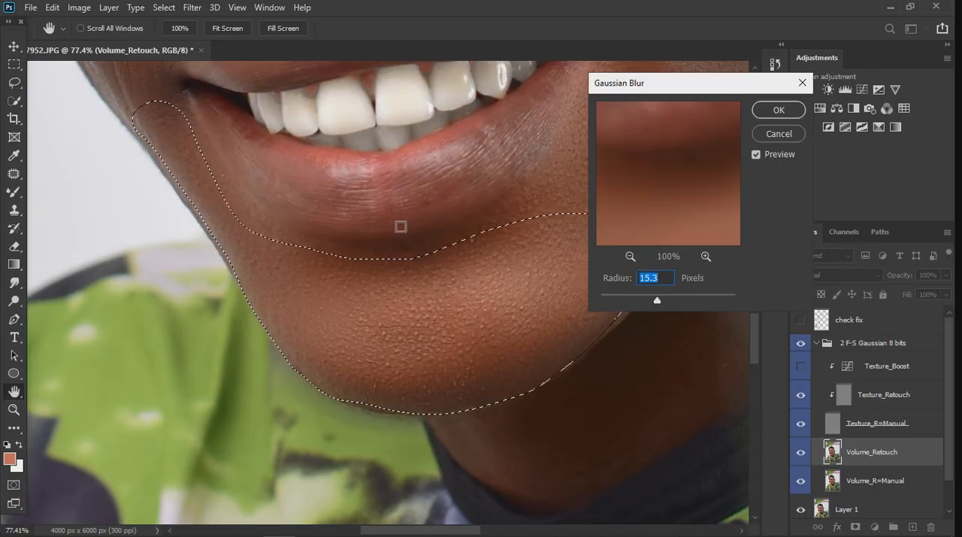
pyautogui.click(791, 111)
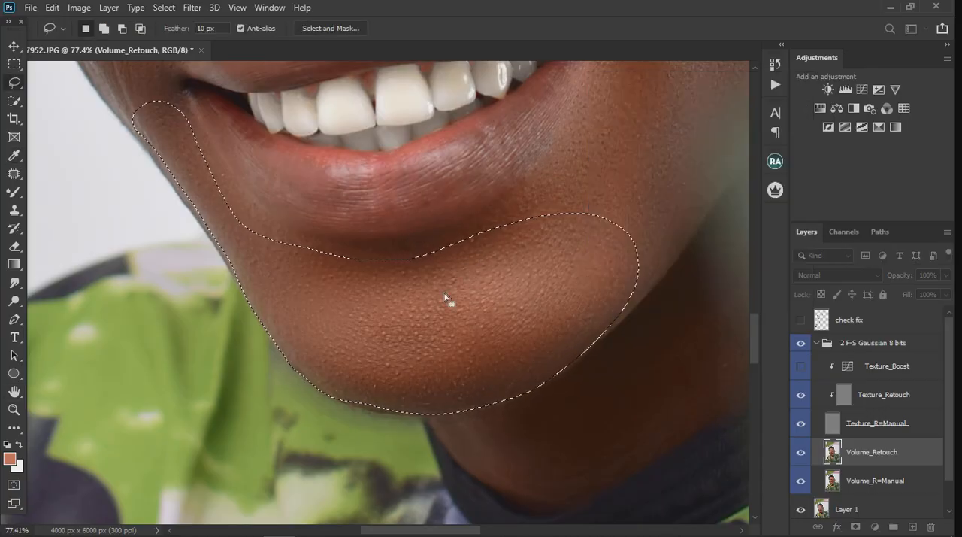
pyautogui.hotkey('ctrl', 'd')
pyautogui.scroll(-10, 508, 318)
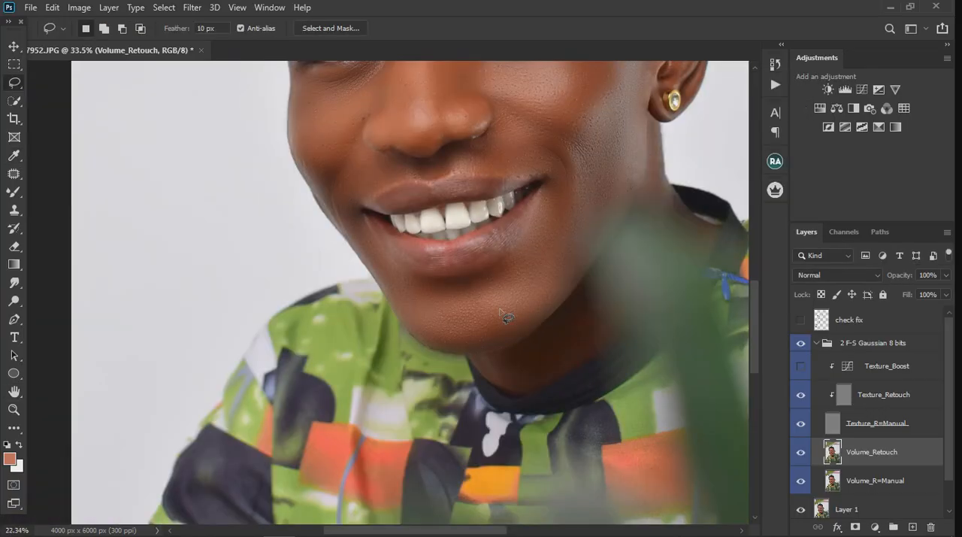
pyautogui.scroll(7, 417, 222)
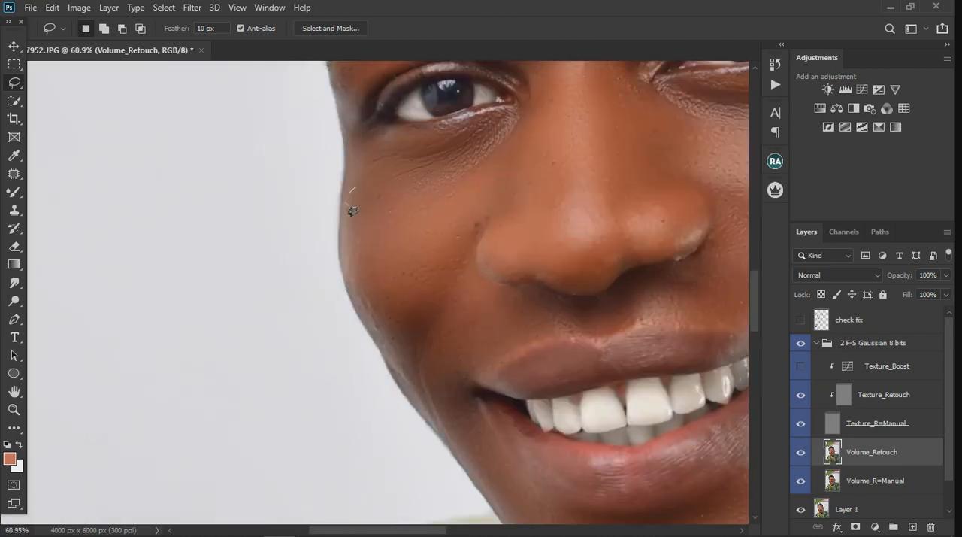
pyautogui.moveTo(353, 236); pyautogui.dragTo(360, 200)
pyautogui.moveTo(408, 393)
pyautogui.mouseDown()
pyautogui.moveTo(449, 434)
pyautogui.moveTo(454, 358)
pyautogui.moveTo(472, 304)
pyautogui.moveTo(479, 248)
pyautogui.mouseUp()
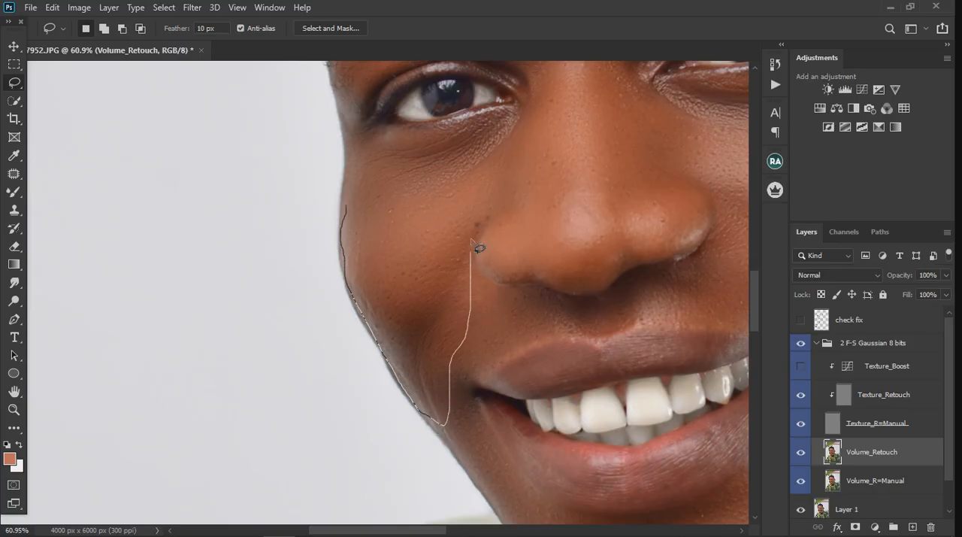
pyautogui.moveTo(415, 203)
pyautogui.mouseDown()
pyautogui.moveTo(365, 193)
pyautogui.moveTo(353, 222)
pyautogui.mouseUp()
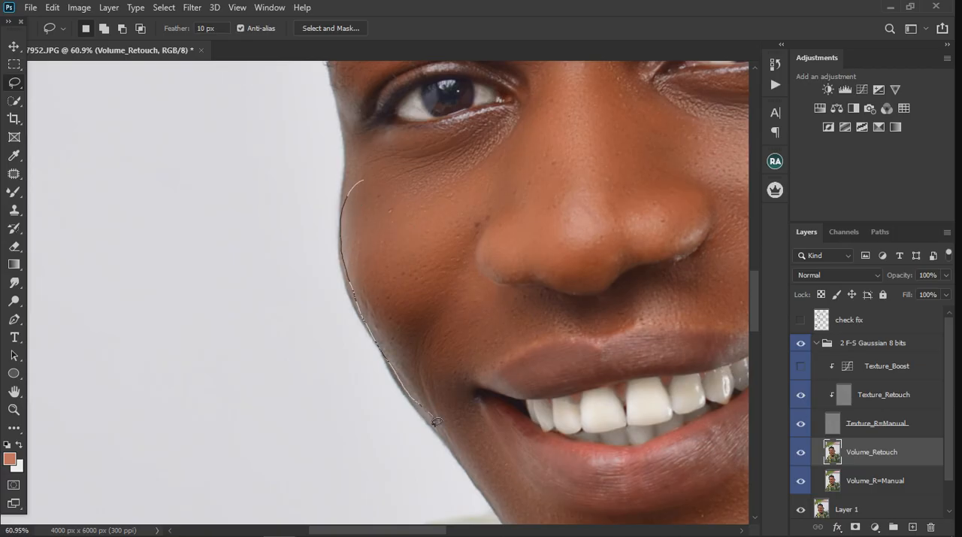
# Lasso the outer cheek opposite the visible ear, from under the eye to the mouth corner, apply a 15.3-pixel Gaussian Blur, and deselect
pyautogui.moveTo(451, 441); pyautogui.dragTo(466, 333)
pyautogui.moveTo(458, 164); pyautogui.dragTo(384, 163)
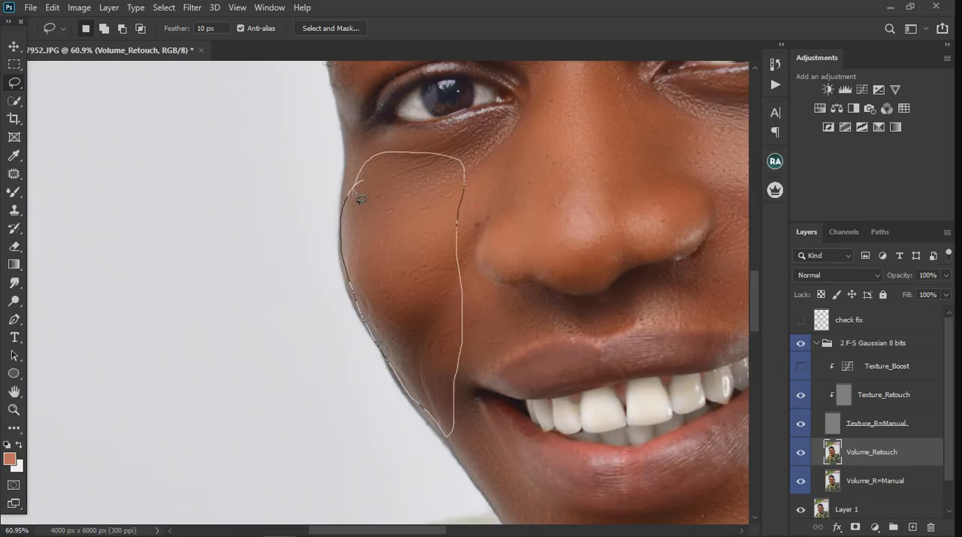
pyautogui.moveTo(361, 199); pyautogui.dragTo(358, 195)
pyautogui.click(192, 7)
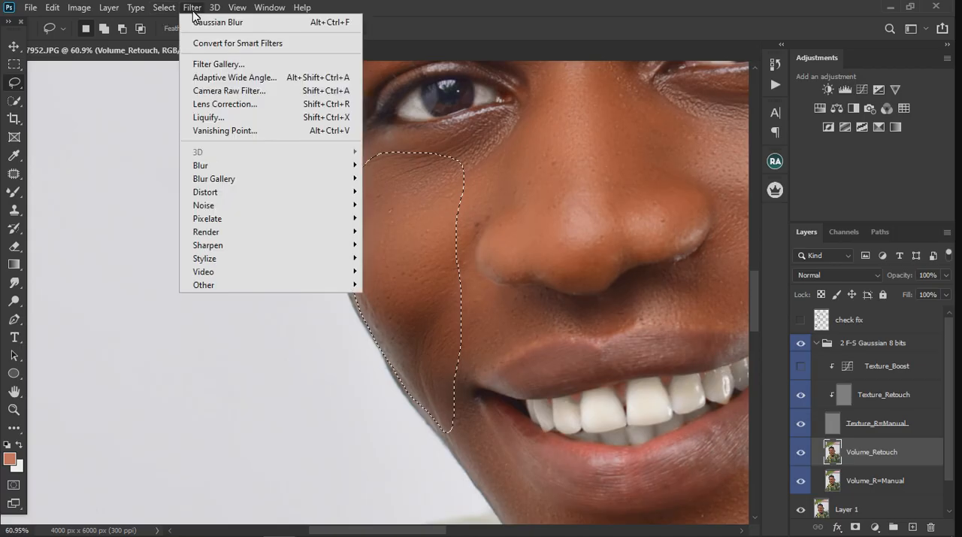
pyautogui.moveTo(236, 165)
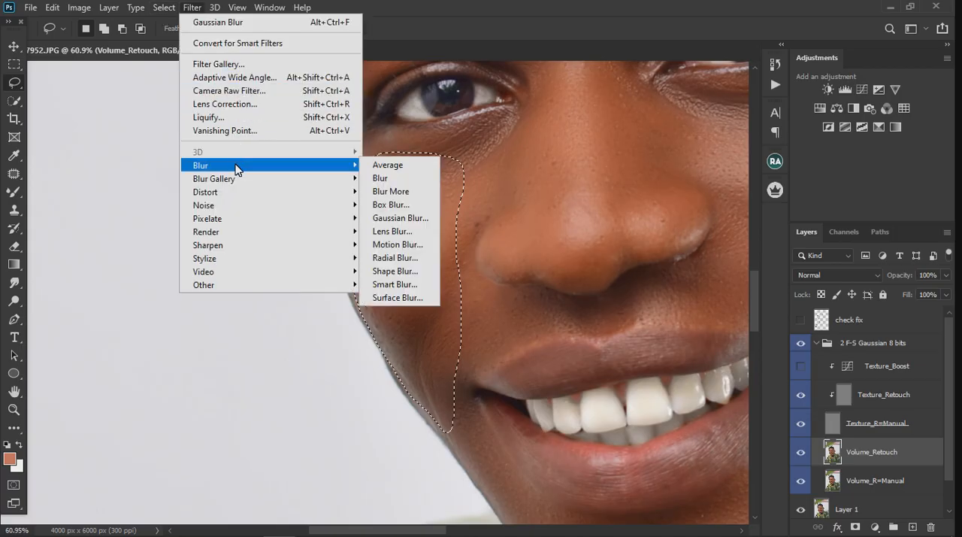
pyautogui.click(406, 219)
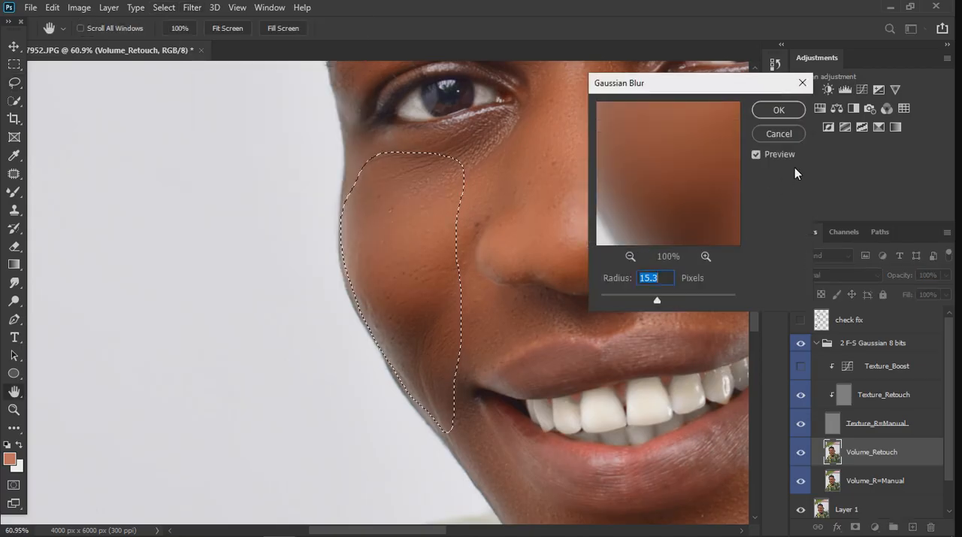
pyautogui.click(778, 111)
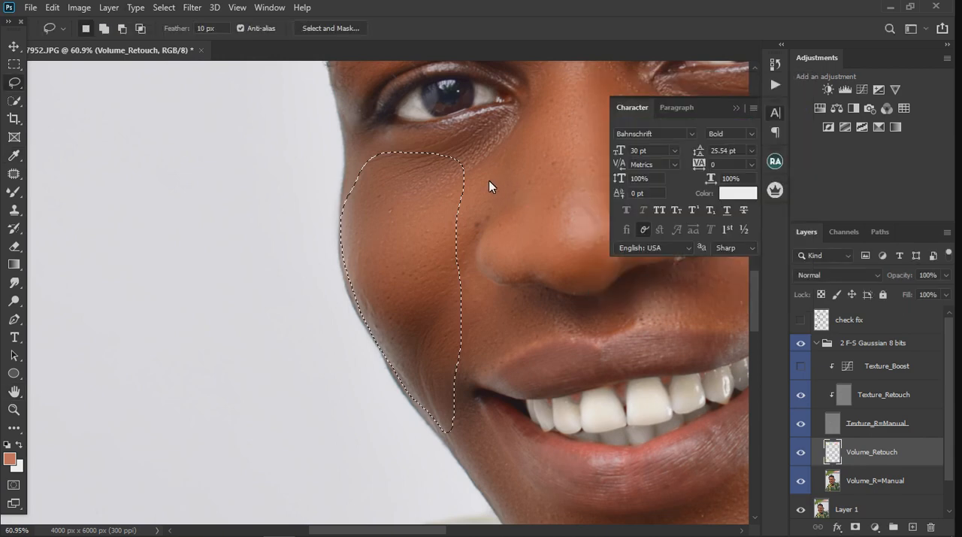
pyautogui.click(511, 158)
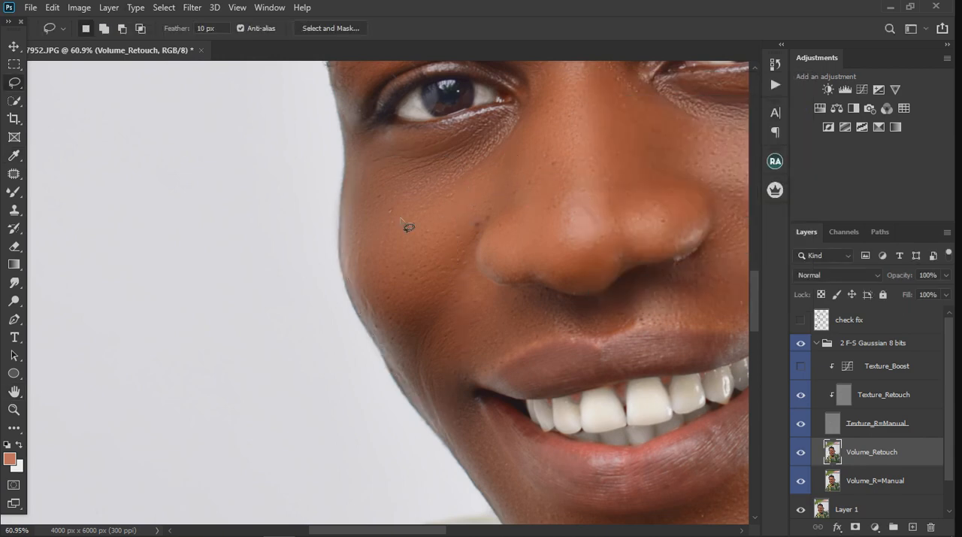
pyautogui.scroll(-6, 406, 226)
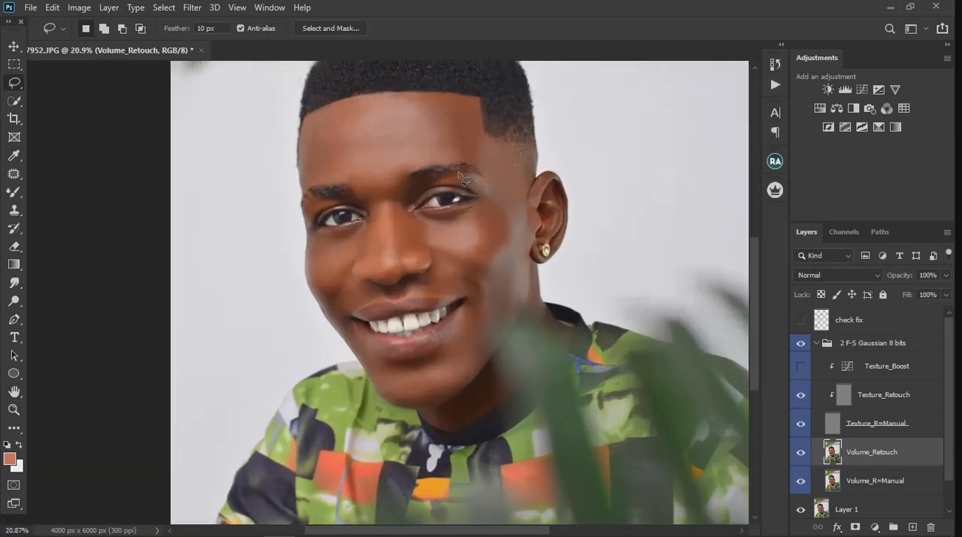
pyautogui.scroll(2, 464, 180)
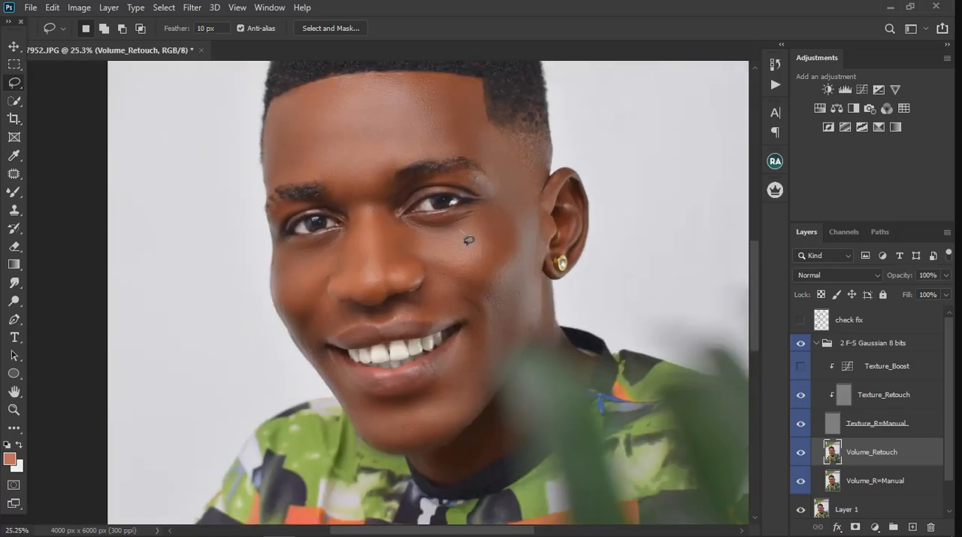
pyautogui.click(13, 192)
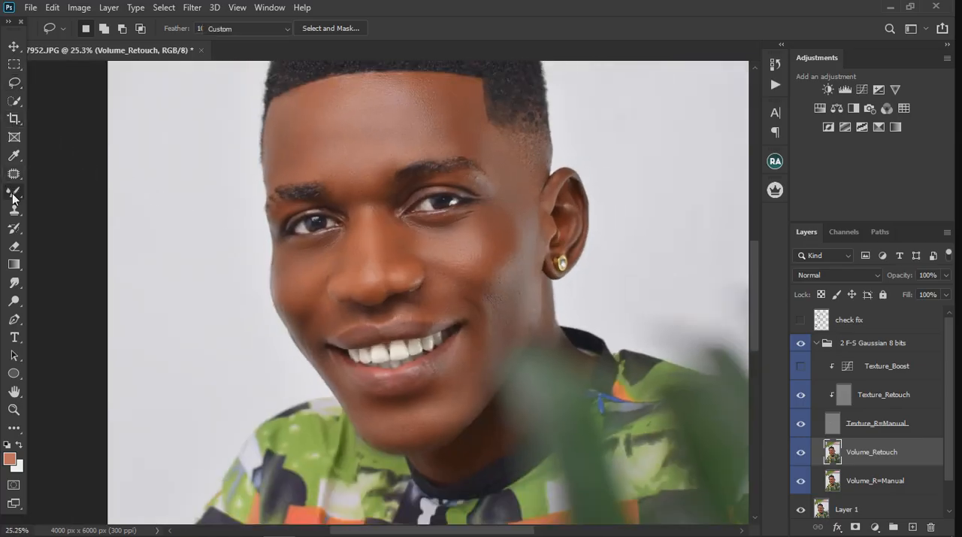
pyautogui.scroll(5, 300, 331)
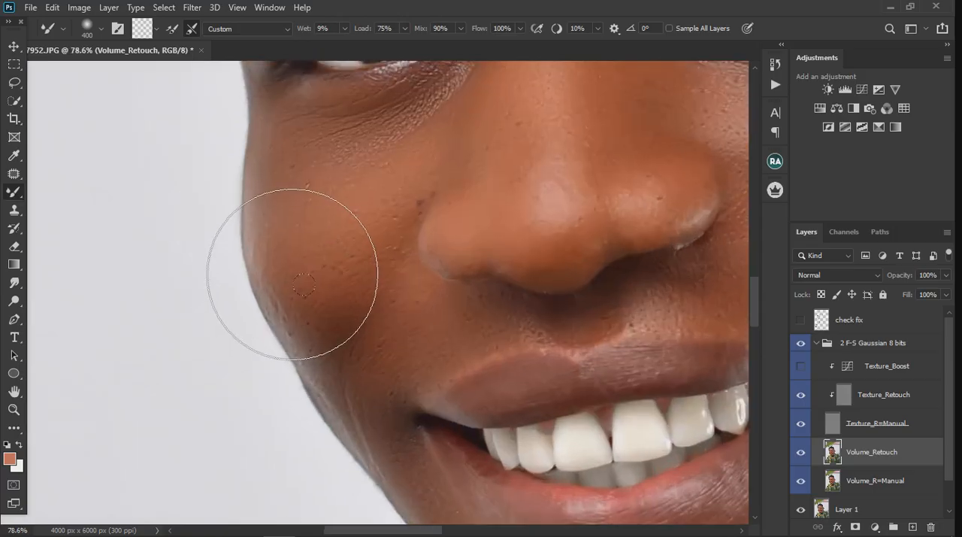
pyautogui.press('[')
pyautogui.press('[')
pyautogui.press('[')
pyautogui.press('[')
pyautogui.press('[')
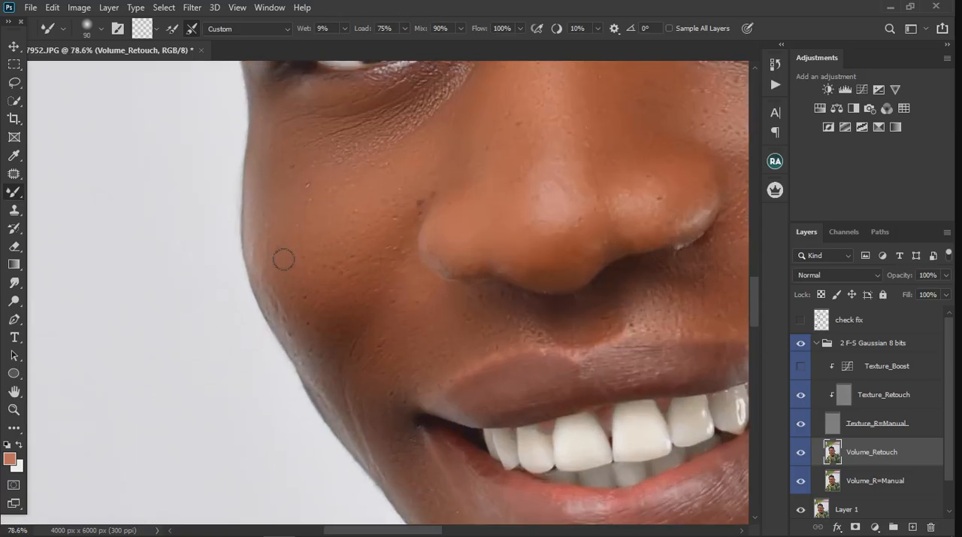
pyautogui.press('[')
pyautogui.press('[')
# On the Texture_Retouch layer, use the Clone Stamp sampling Current Layer to clean bumps along the outer cheek opposite the visible ear
pyautogui.click(890, 403)
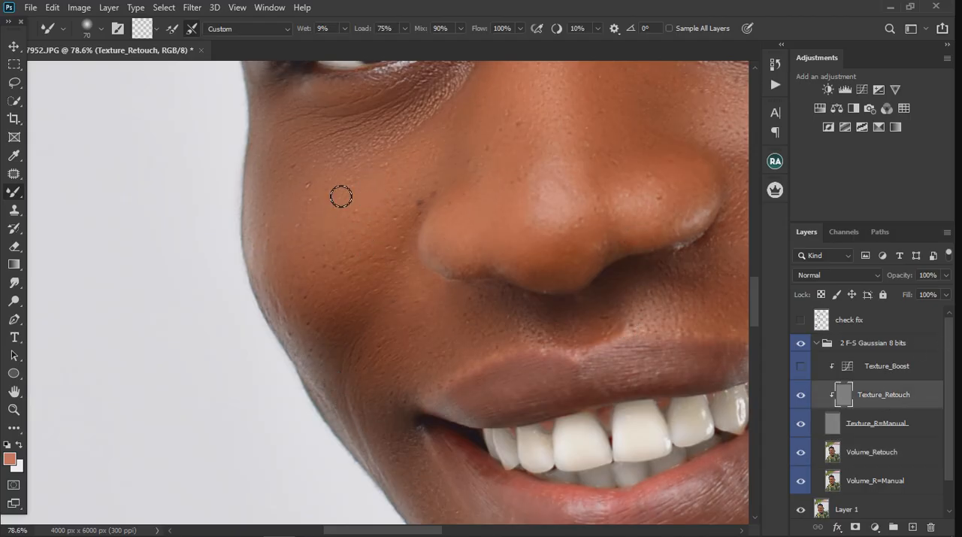
pyautogui.click(17, 215)
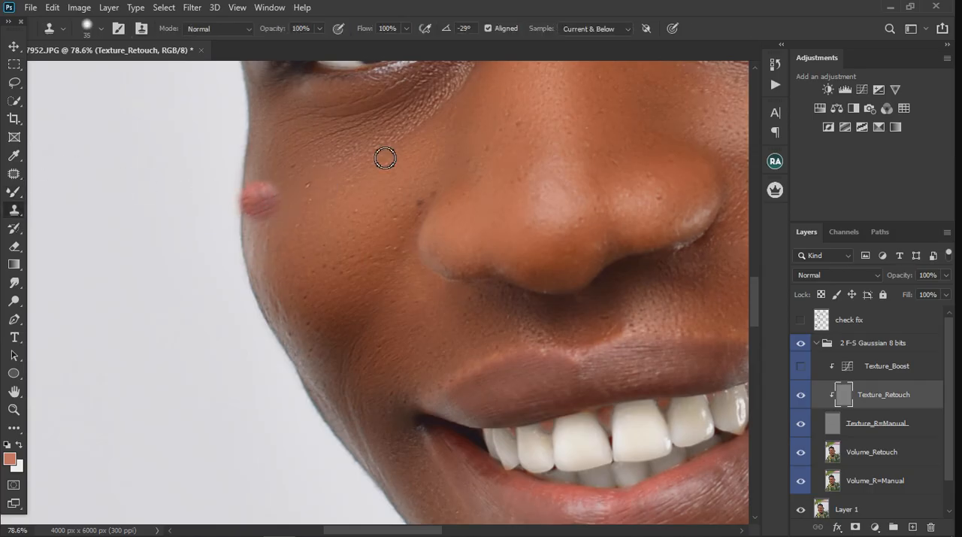
pyautogui.click(590, 41)
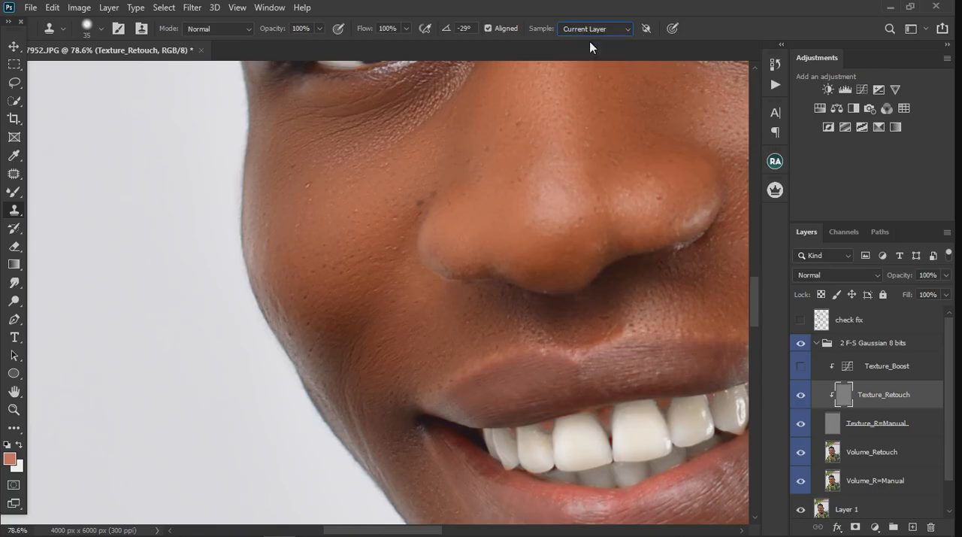
pyautogui.keyDown('alt'); pyautogui.click(281, 194); pyautogui.keyUp('alt')
pyautogui.keyDown('alt'); pyautogui.click(289, 261); pyautogui.keyUp('alt')
pyautogui.moveTo(281, 254); pyautogui.dragTo(274, 263)
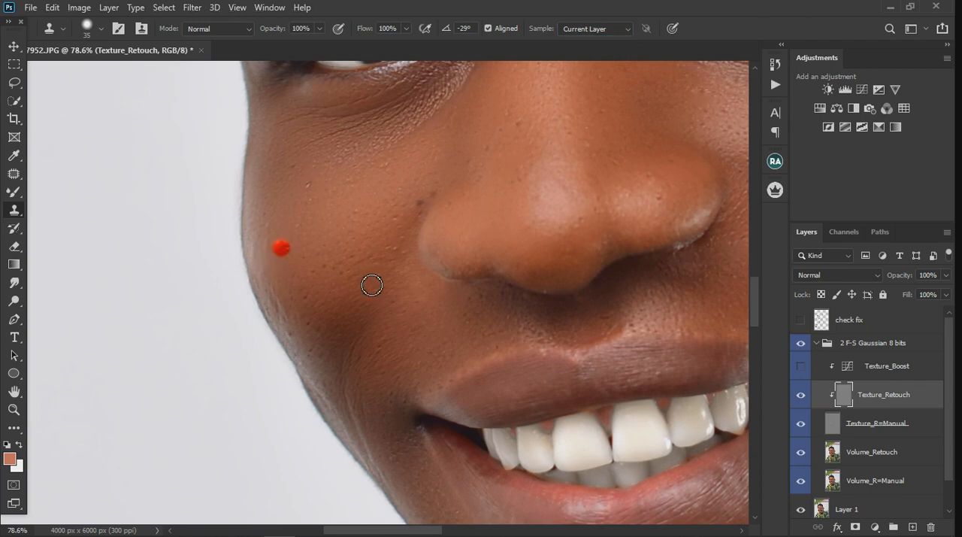
pyautogui.hotkey('ctrl', 'z')
pyautogui.keyDown('alt'); pyautogui.click(301, 239); pyautogui.keyUp('alt')
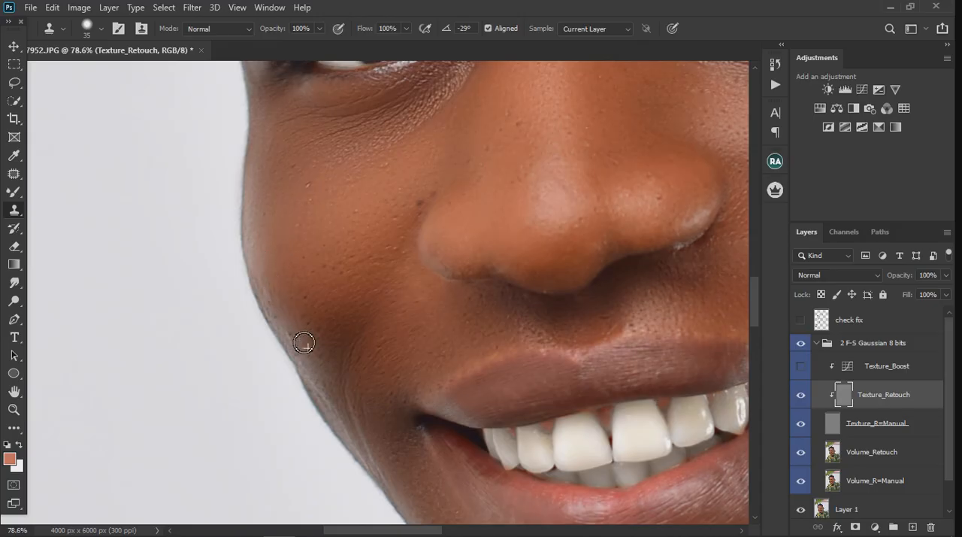
# Clone clean skin texture over the bumps and fine lines on the lower cheek and jaw edge beside the mouth corner
pyautogui.moveTo(293, 327)
pyautogui.mouseDown()
pyautogui.moveTo(329, 376)
pyautogui.moveTo(362, 430)
pyautogui.mouseUp()
pyautogui.keyDown('alt'); pyautogui.click(365, 363); pyautogui.keyUp('alt')
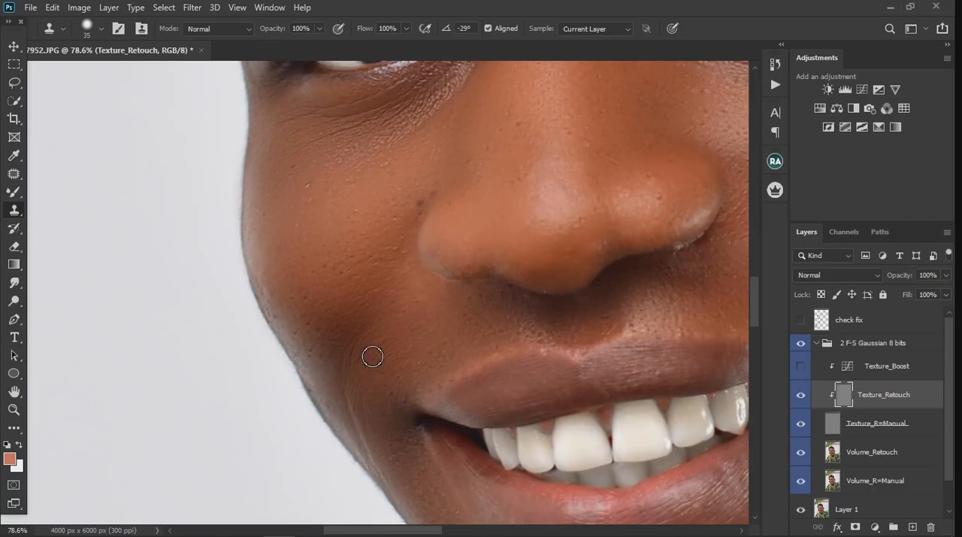
pyautogui.moveTo(346, 381)
pyautogui.mouseDown()
pyautogui.moveTo(351, 412)
pyautogui.moveTo(386, 408)
pyautogui.moveTo(381, 387)
pyautogui.mouseUp()
pyautogui.keyDown('alt'); pyautogui.click(377, 358); pyautogui.keyUp('alt')
pyautogui.scroll(-3, 363, 329)
pyautogui.scroll(3, 374, 389)
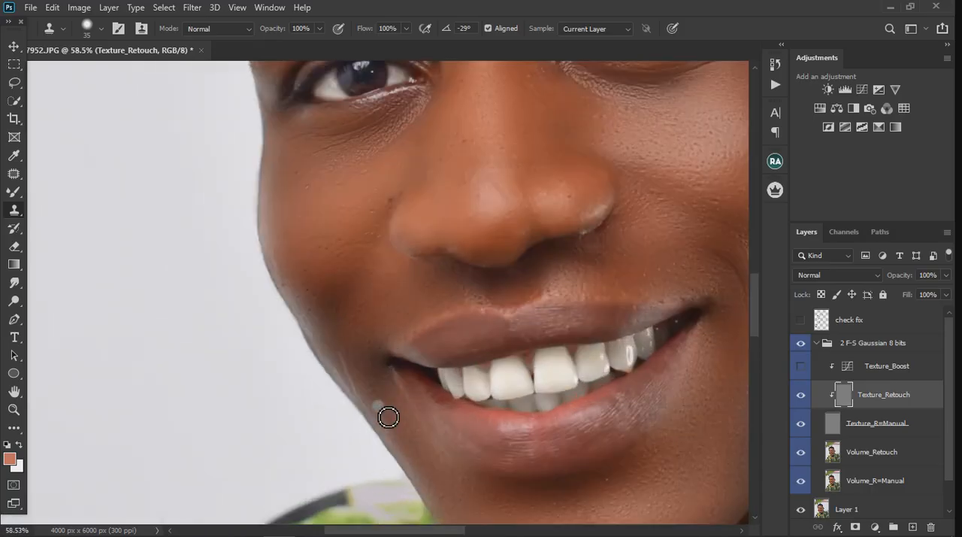
pyautogui.moveTo(339, 346)
pyautogui.mouseDown()
pyautogui.moveTo(386, 426)
pyautogui.moveTo(327, 344)
pyautogui.mouseUp()
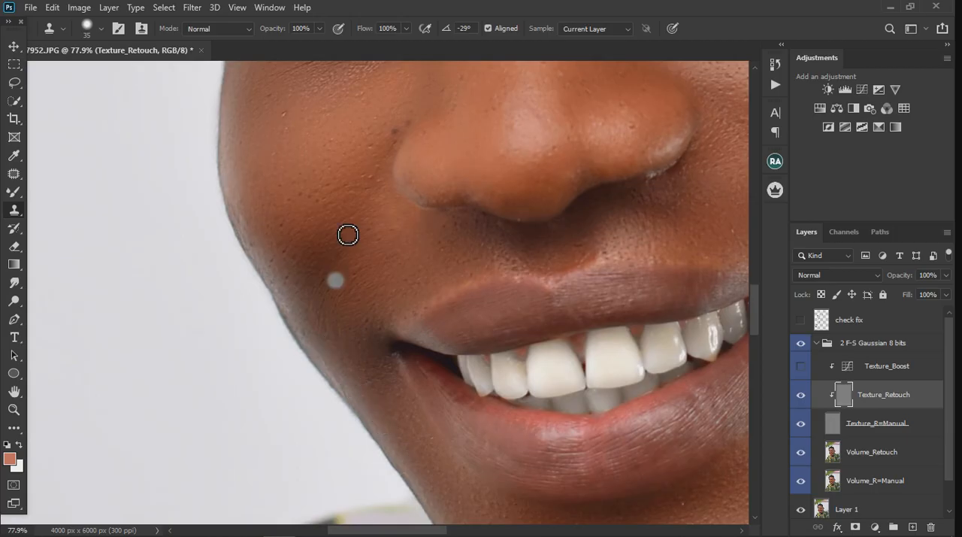
# Clone clean skin texture along the chin's outer edge above the shirt
pyautogui.scroll(-3, 348, 232)
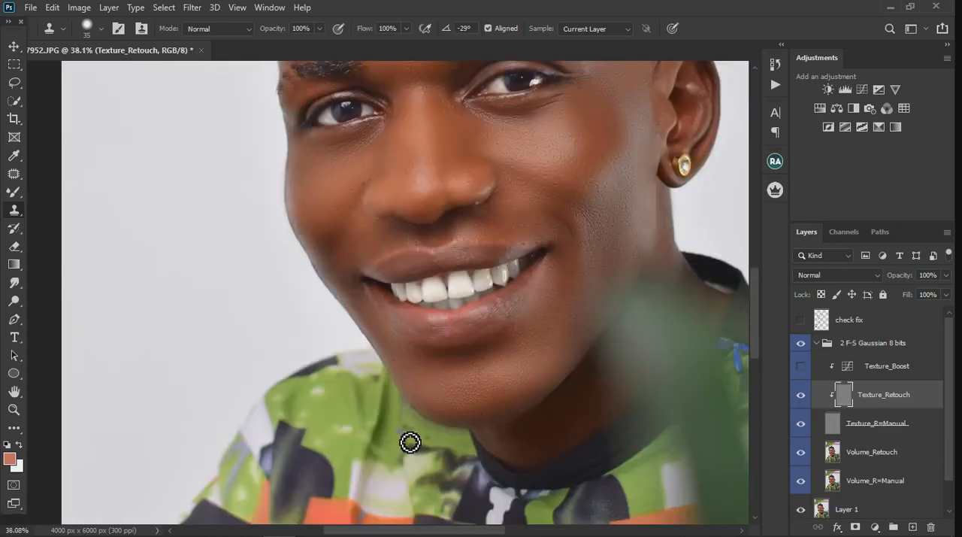
pyautogui.scroll(3, 408, 443)
pyautogui.moveTo(443, 378); pyautogui.dragTo(441, 386)
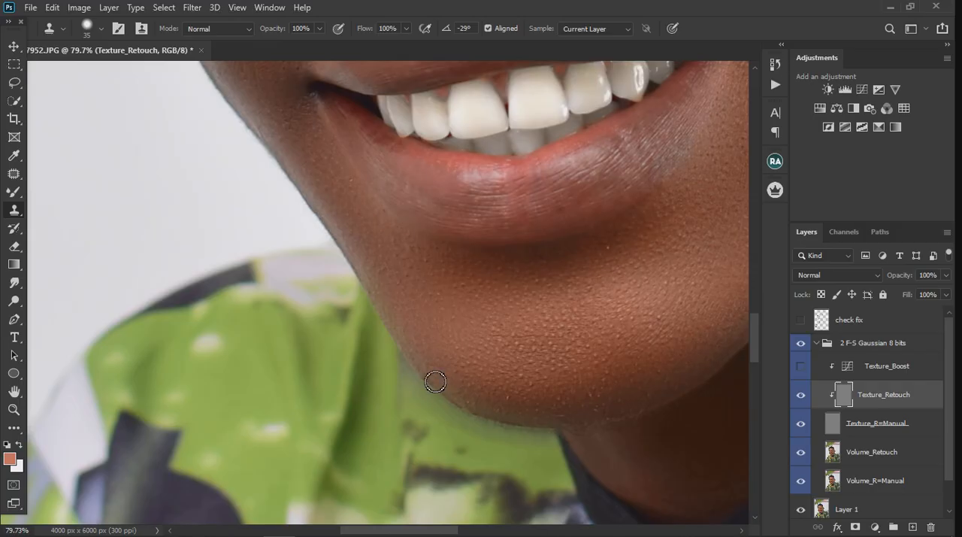
# Clone clean skin texture over the smile fold beside the mouth corner on the visible ear's side
pyautogui.scroll(-3, 468, 397)
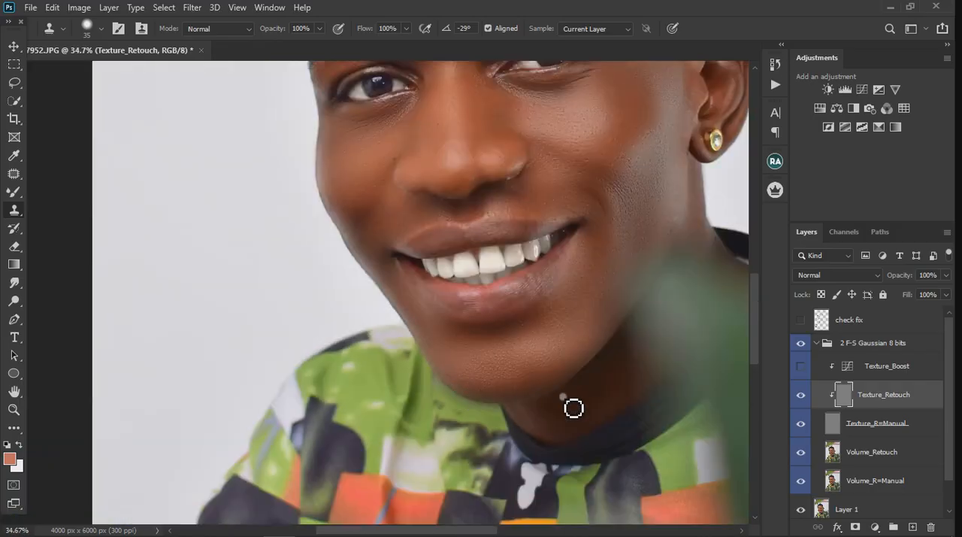
pyautogui.scroll(-2, 434, 414)
pyautogui.scroll(4, 462, 361)
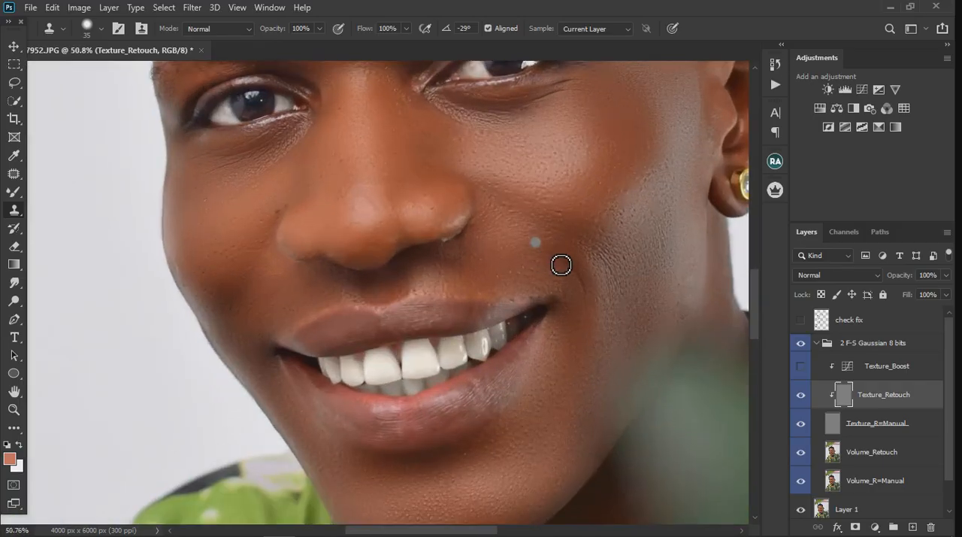
pyautogui.scroll(1, 561, 265)
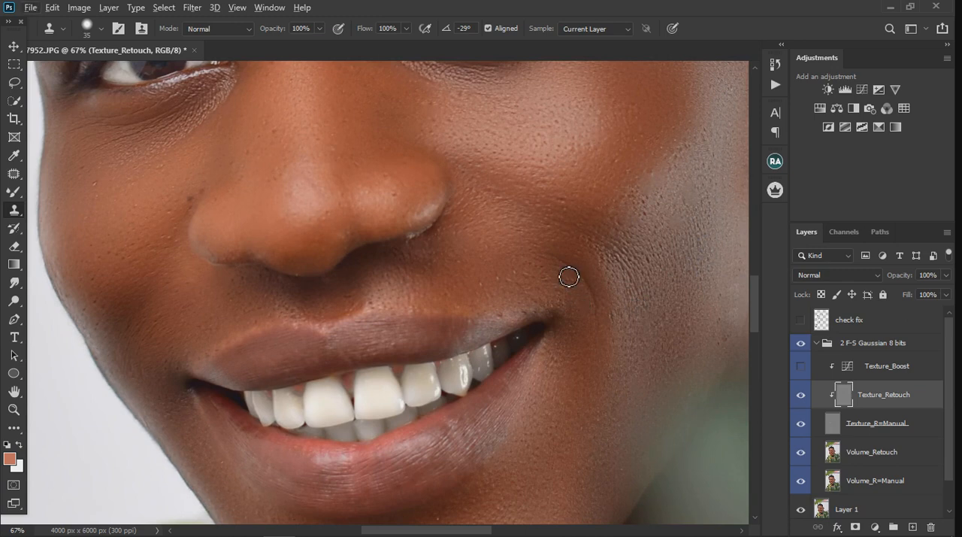
pyautogui.moveTo(568, 275); pyautogui.dragTo(553, 261)
pyautogui.keyDown('alt'); pyautogui.click(609, 333); pyautogui.keyUp('alt')
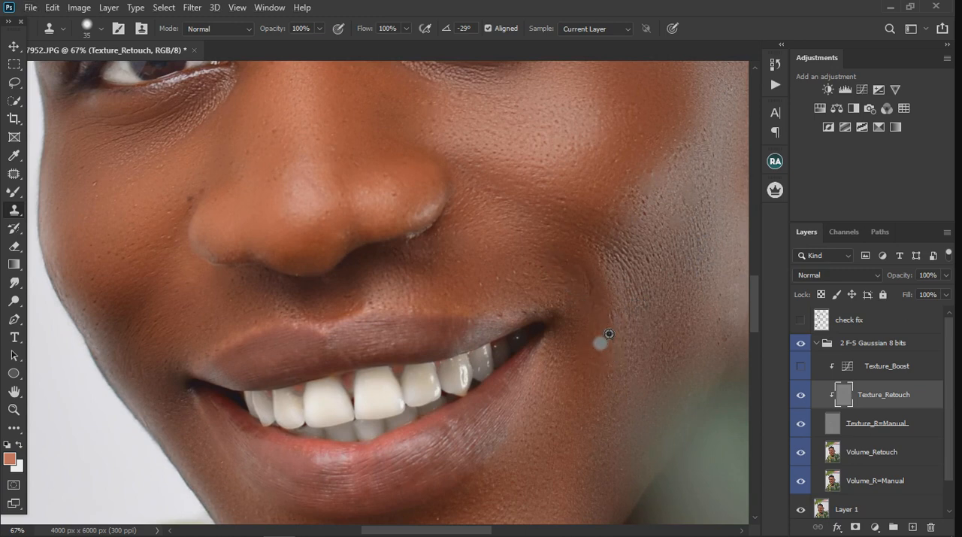
pyautogui.scroll(-3, 543, 320)
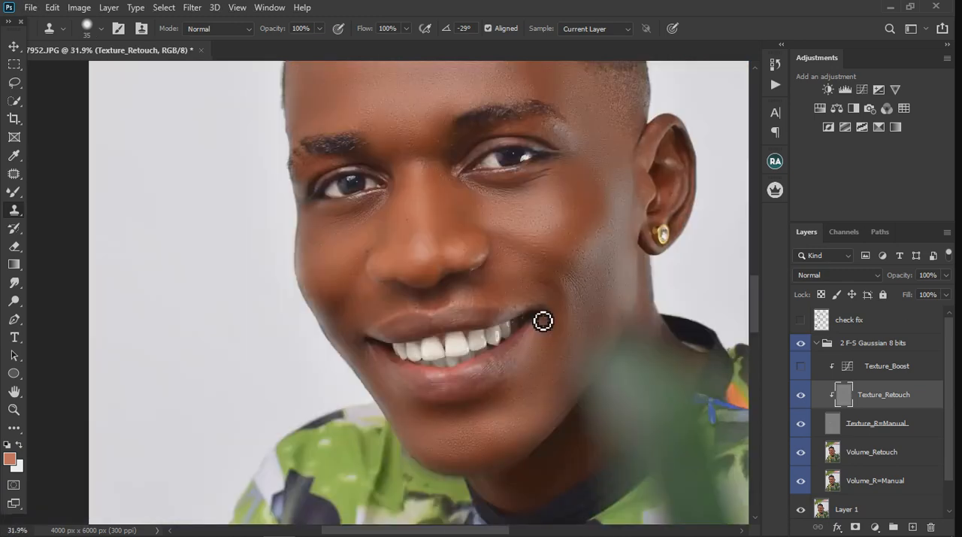
pyautogui.scroll(-1, 564, 347)
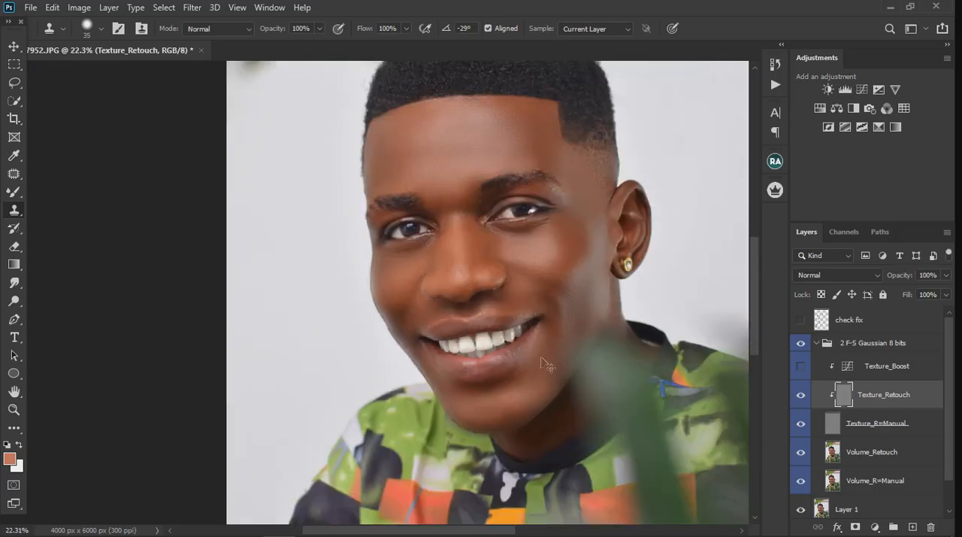
pyautogui.scroll(3, 455, 155)
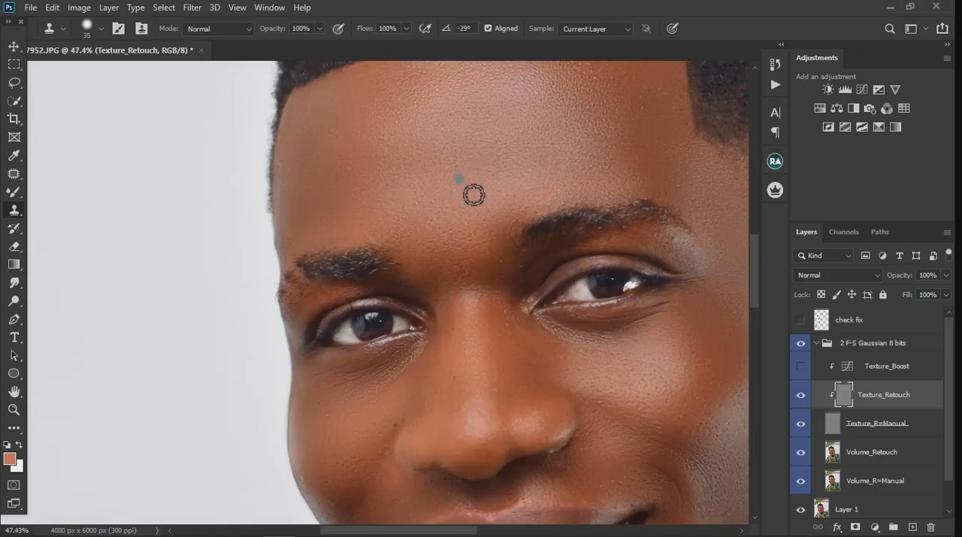
# Clone clean skin texture over the bumps above both eyebrows and on the temple opposite the visible ear
pyautogui.keyDown('alt'); pyautogui.click(616, 186); pyautogui.keyUp('alt')
pyautogui.moveTo(612, 168); pyautogui.dragTo(606, 178)
pyautogui.keyDown('alt'); pyautogui.click(403, 202); pyautogui.keyUp('alt')
pyautogui.moveTo(385, 226)
pyautogui.mouseDown()
pyautogui.moveTo(374, 244)
pyautogui.moveTo(404, 260)
pyautogui.mouseUp()
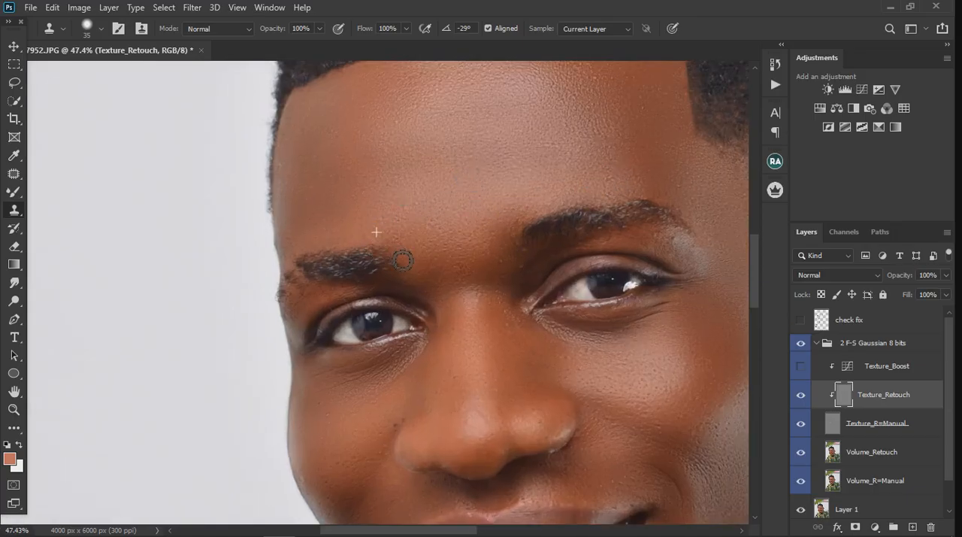
pyautogui.keyDown('alt'); pyautogui.click(302, 179); pyautogui.keyUp('alt')
pyautogui.moveTo(313, 143)
pyautogui.mouseDown()
pyautogui.moveTo(302, 128)
pyautogui.moveTo(306, 155)
pyautogui.mouseUp()
# Clone clean skin texture over the blemishes along the hairline and the temple beside the eyebrow nearest the visible ear
pyautogui.scroll(-2, 338, 99)
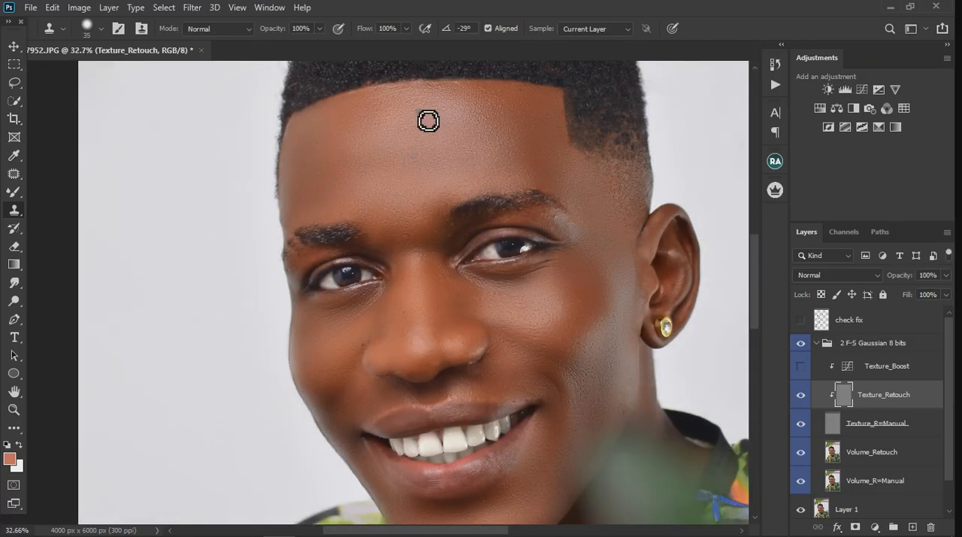
pyautogui.scroll(2, 428, 121)
pyautogui.moveTo(318, 109)
pyautogui.mouseDown()
pyautogui.moveTo(458, 91)
pyautogui.moveTo(438, 90)
pyautogui.moveTo(526, 95)
pyautogui.mouseUp()
pyautogui.keyDown('alt'); pyautogui.click(556, 109); pyautogui.keyUp('alt')
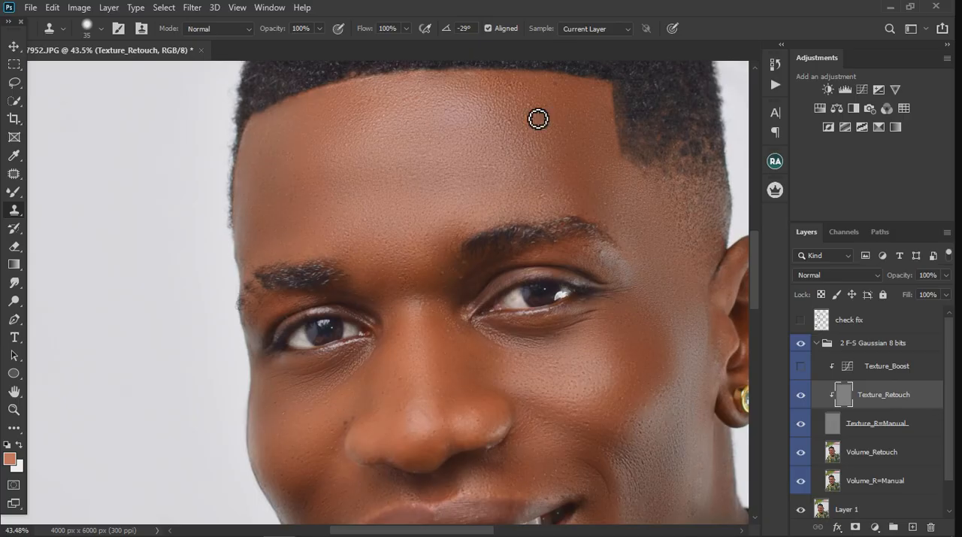
pyautogui.keyDown('alt'); pyautogui.click(587, 105); pyautogui.keyUp('alt')
pyautogui.moveTo(627, 210)
pyautogui.mouseDown()
pyautogui.moveTo(645, 217)
pyautogui.moveTo(610, 189)
pyautogui.mouseUp()
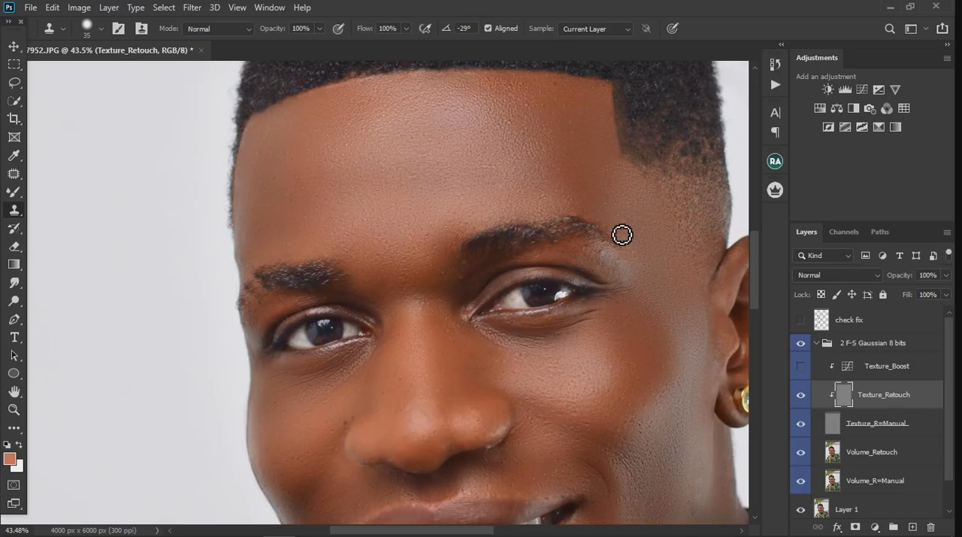
# Clone clean skin texture over the bumps on the cheek below the eye opposite the visible ear
pyautogui.scroll(-2, 644, 352)
pyautogui.scroll(3, 616, 334)
pyautogui.keyDown('alt'); pyautogui.click(572, 295); pyautogui.keyUp('alt')
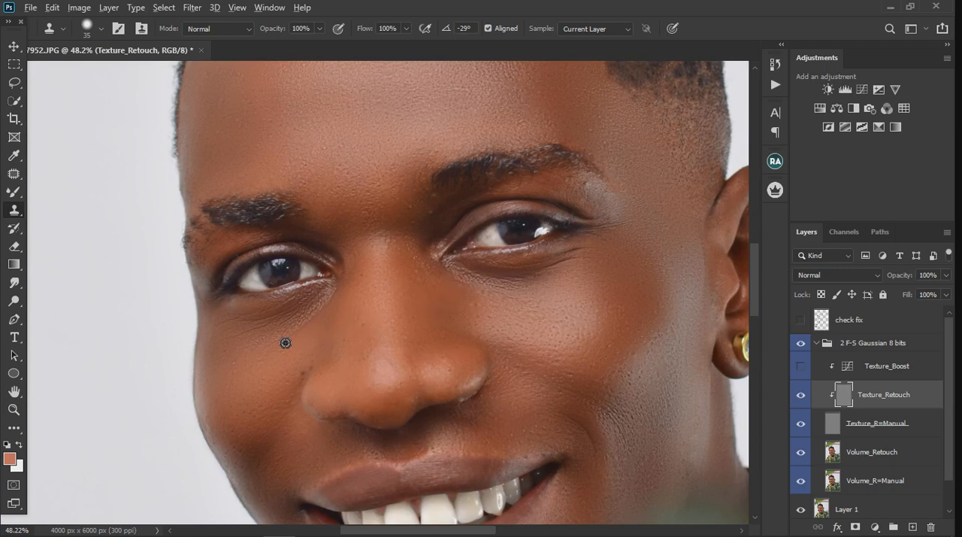
pyautogui.keyDown('alt'); pyautogui.click(233, 353); pyautogui.keyUp('alt')
pyautogui.moveTo(257, 345)
pyautogui.mouseDown()
pyautogui.moveTo(280, 335)
pyautogui.moveTo(258, 345)
pyautogui.mouseUp()
pyautogui.keyDown('alt'); pyautogui.click(248, 342); pyautogui.keyUp('alt')
# Clone clean skin texture from the jaw up the cheek beside the visible ear and across towards the nose
pyautogui.scroll(-3, 377, 199)
pyautogui.scroll(3, 524, 357)
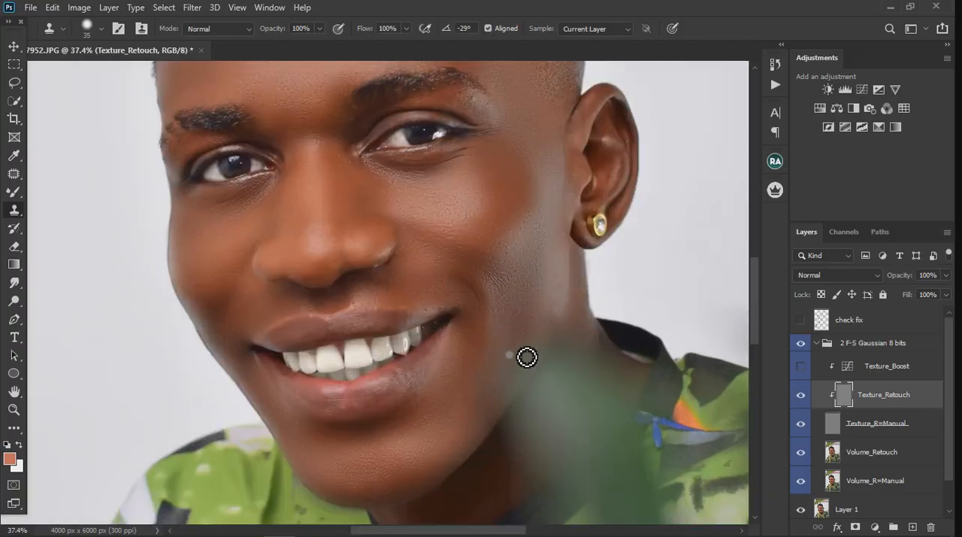
pyautogui.moveTo(564, 331); pyautogui.dragTo(563, 302)
pyautogui.keyDown('alt'); pyautogui.click(572, 275); pyautogui.keyUp('alt')
pyautogui.click(539, 252)
pyautogui.keyDown('alt'); pyautogui.click(527, 224); pyautogui.keyUp('alt')
pyautogui.moveTo(519, 218); pyautogui.dragTo(499, 210)
pyautogui.keyDown('alt'); pyautogui.click(466, 236); pyautogui.keyUp('alt')
pyautogui.moveTo(418, 269); pyautogui.dragTo(428, 270)
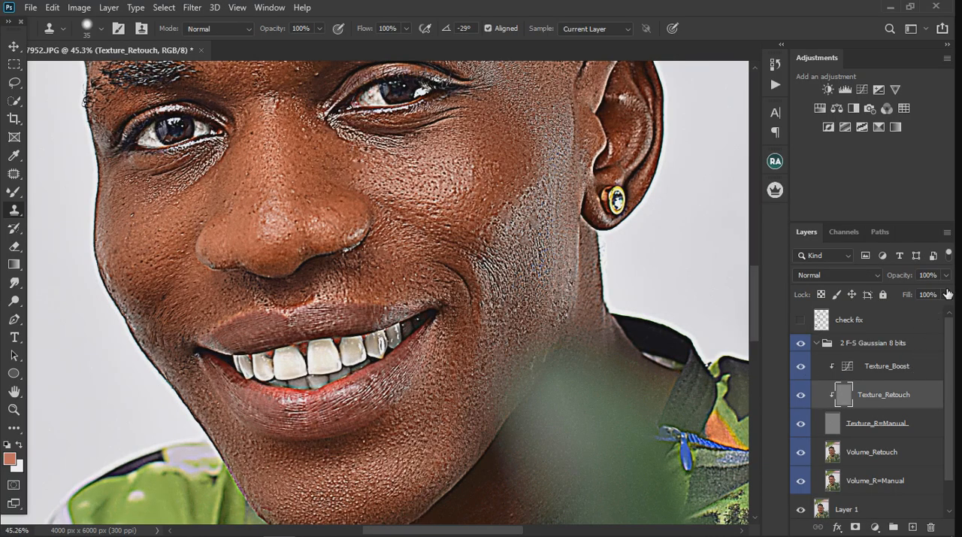
# Show the Texture_Boost curves layer and set its opacity to 17%
pyautogui.hotkey('alt', ']')
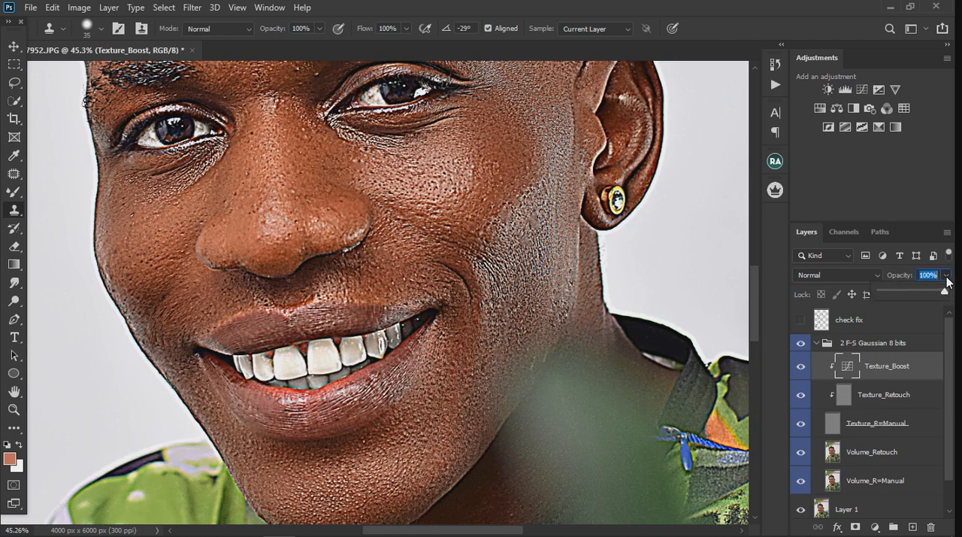
pyautogui.press('Return')
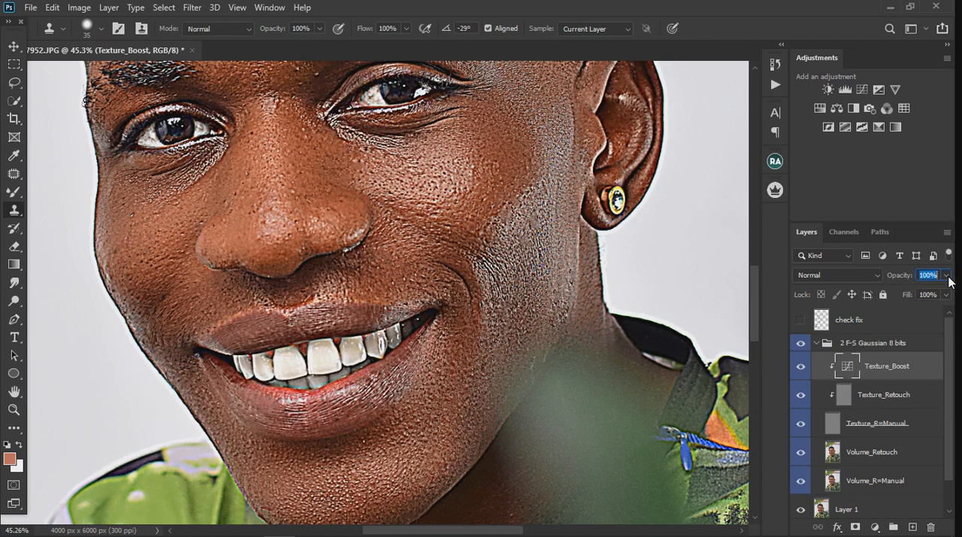
pyautogui.click(944, 276)
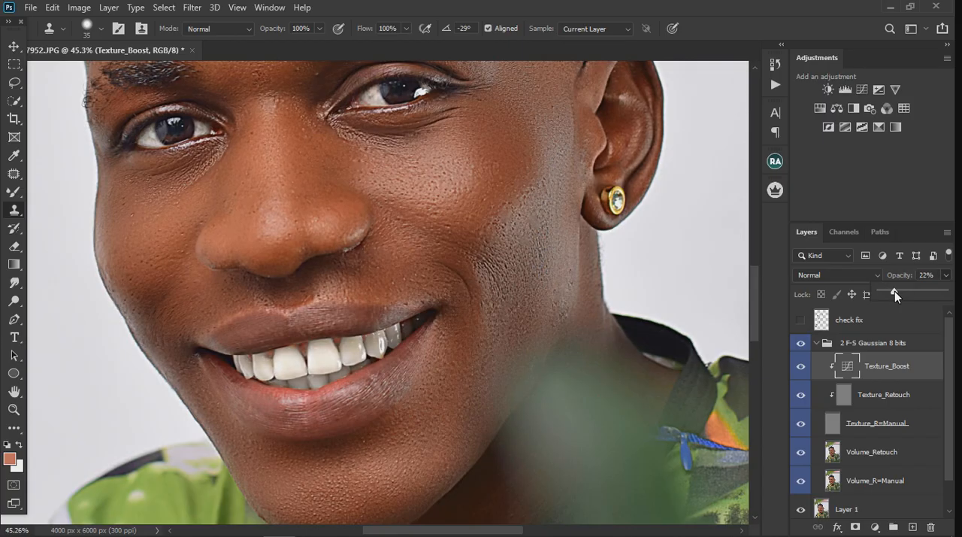
pyautogui.scroll(-3, 314, 331)
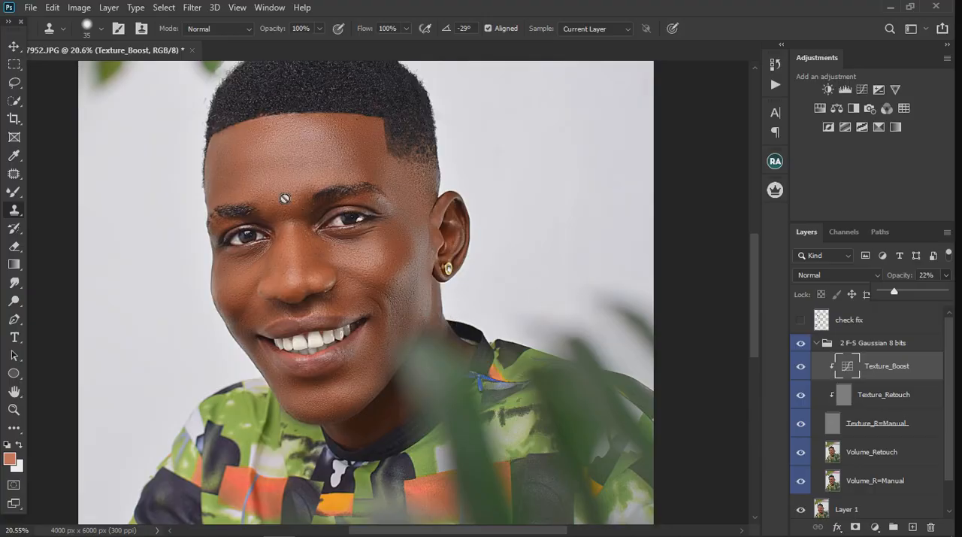
pyautogui.scroll(3, 284, 197)
pyautogui.scroll(-1, 284, 197)
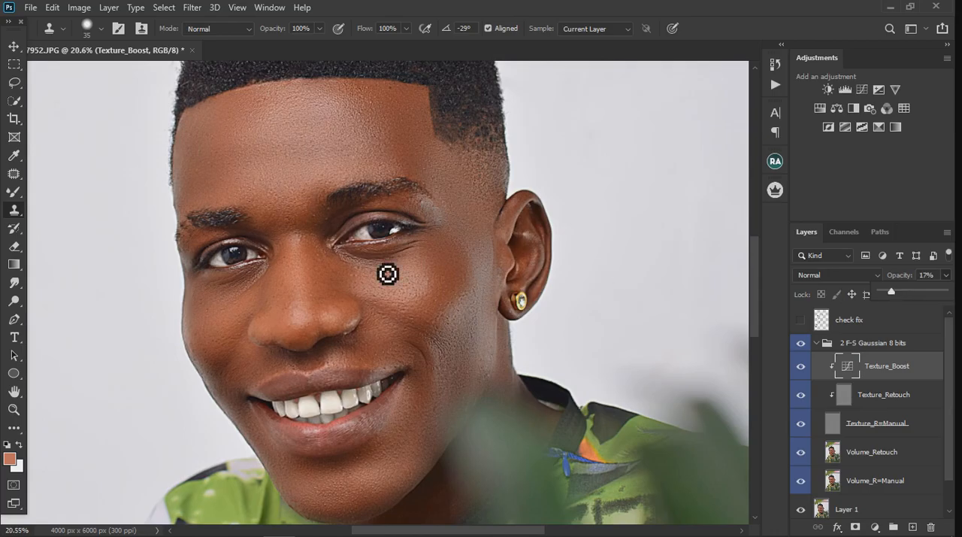
pyautogui.scroll(-2, 384, 271)
pyautogui.scroll(2, 425, 277)
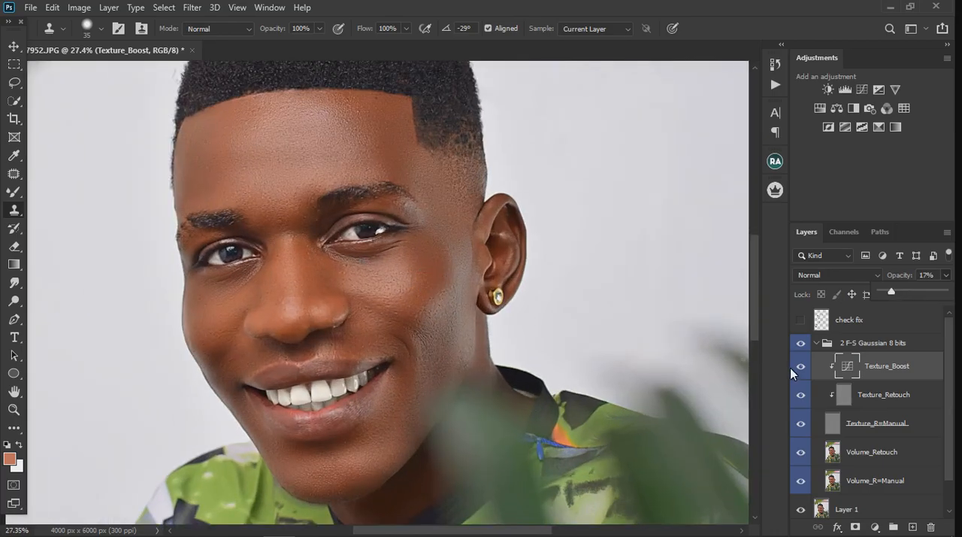
# Add masks to the Texture_Boost layer and invert its layer mask to black
pyautogui.click(856, 527)
pyautogui.click(857, 526)
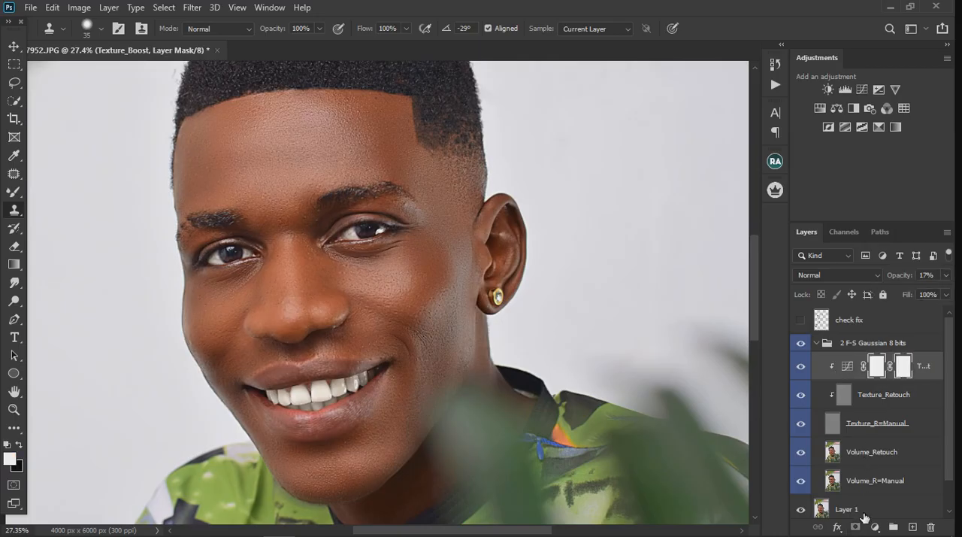
pyautogui.hotkey('ctrl', 'i')
# Paint white on the Texture_Boost layer mask over the forehead, nose, cheeks and chin with the Brush tool at 250 px
pyautogui.click(14, 193)
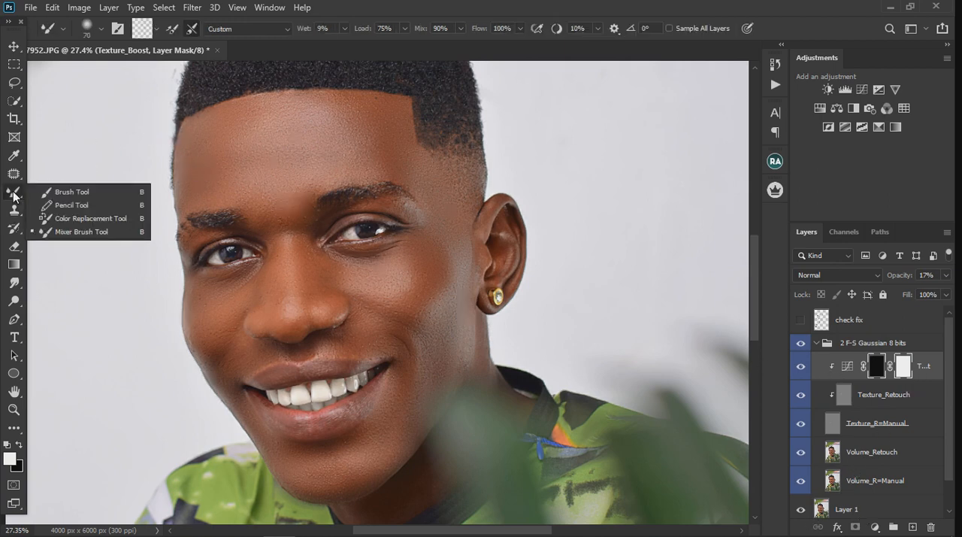
pyautogui.click(39, 193)
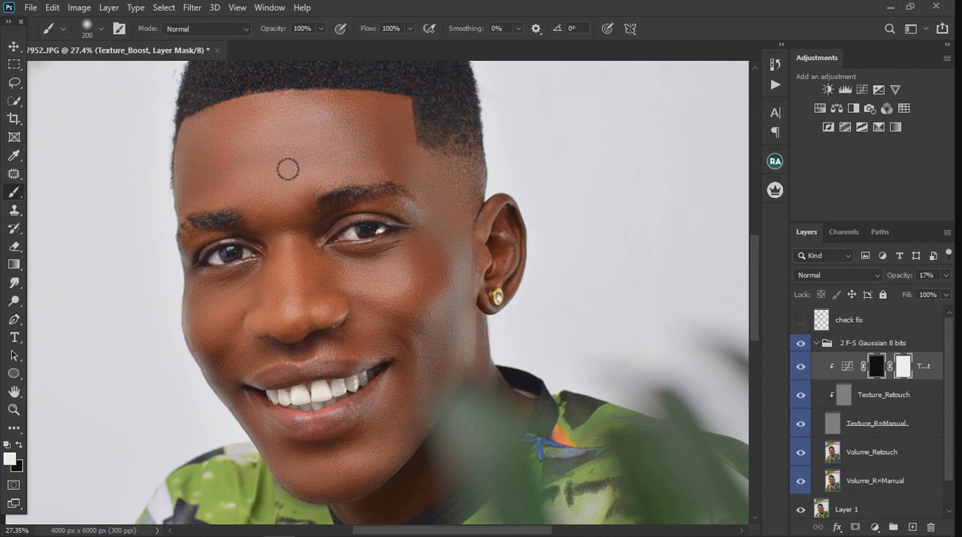
pyautogui.press(']')
pyautogui.press(']')
pyautogui.press(']')
pyautogui.moveTo(292, 238); pyautogui.dragTo(381, 292)
pyautogui.scroll(-3, 396, 193)
pyautogui.scroll(4, 376, 460)
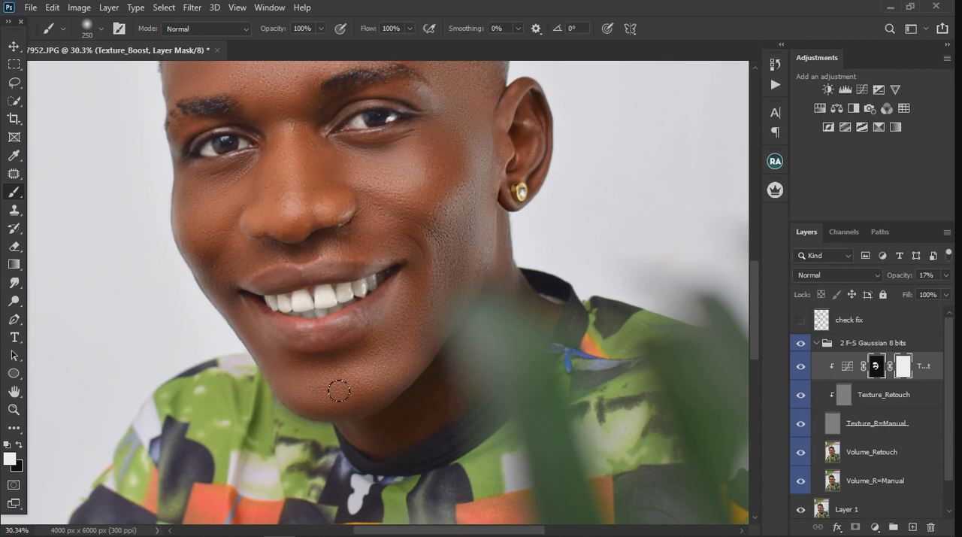
# Compare the face with and without Texture_Boost, and raise that layer's opacity to 25%
pyautogui.scroll(2, 467, 200)
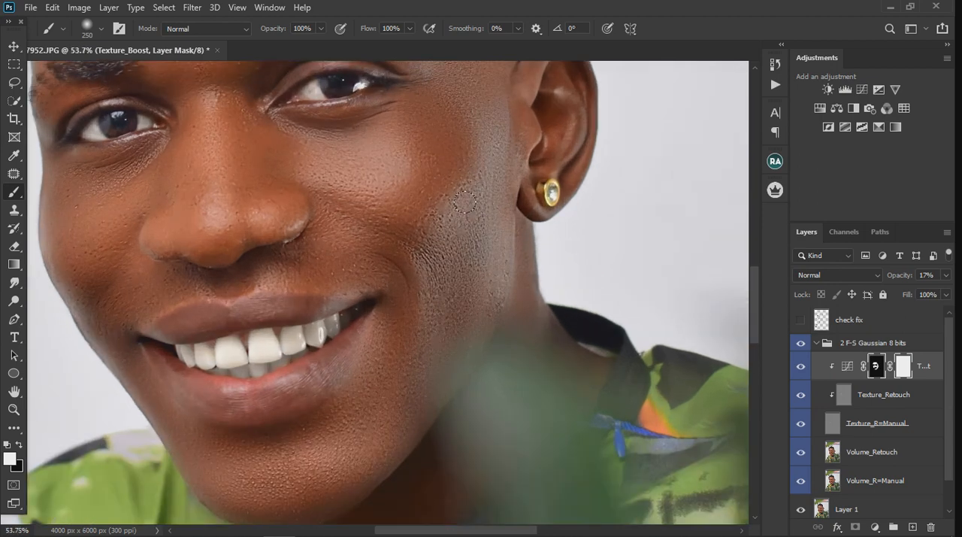
pyautogui.click(802, 366)
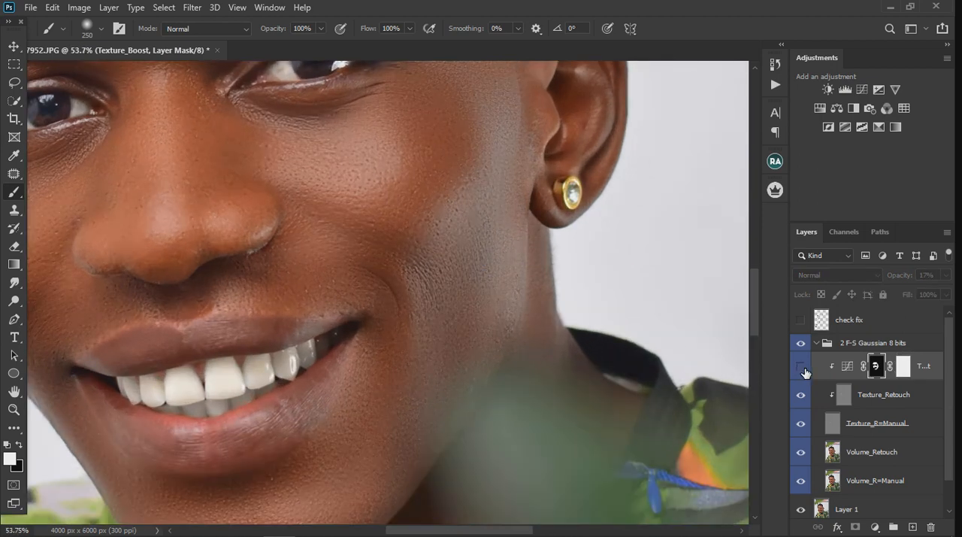
pyautogui.click(802, 368)
pyautogui.scroll(-2, 454, 306)
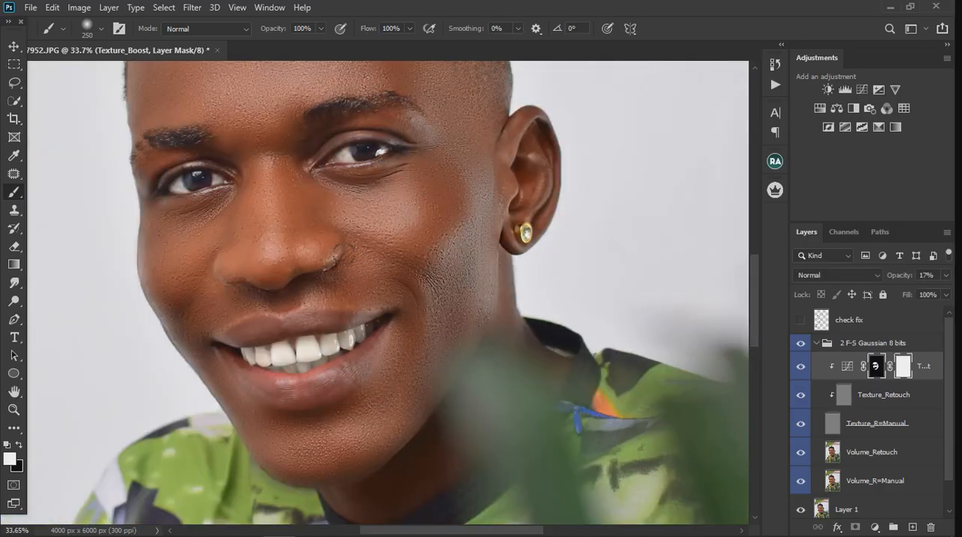
pyautogui.scroll(-2, 297, 261)
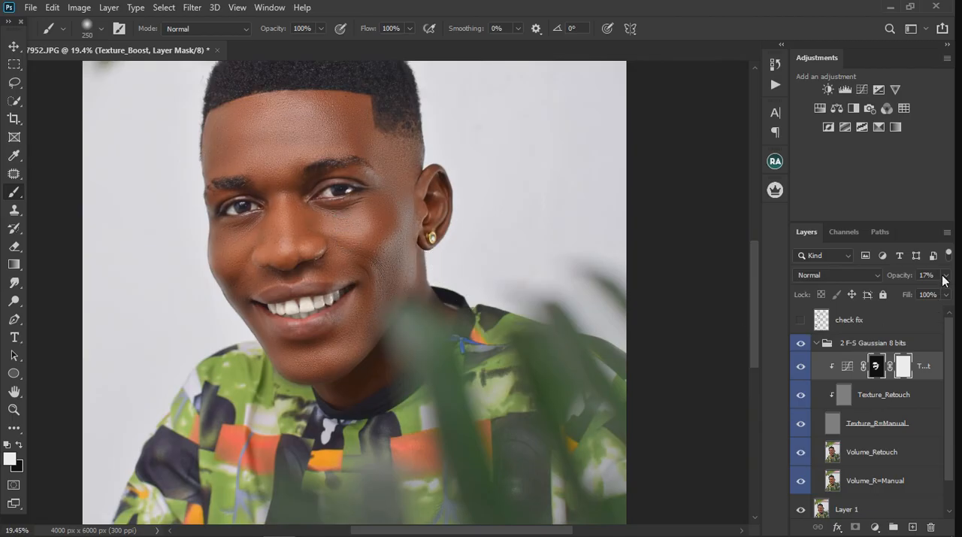
pyautogui.click(946, 275)
pyautogui.scroll(5, 331, 145)
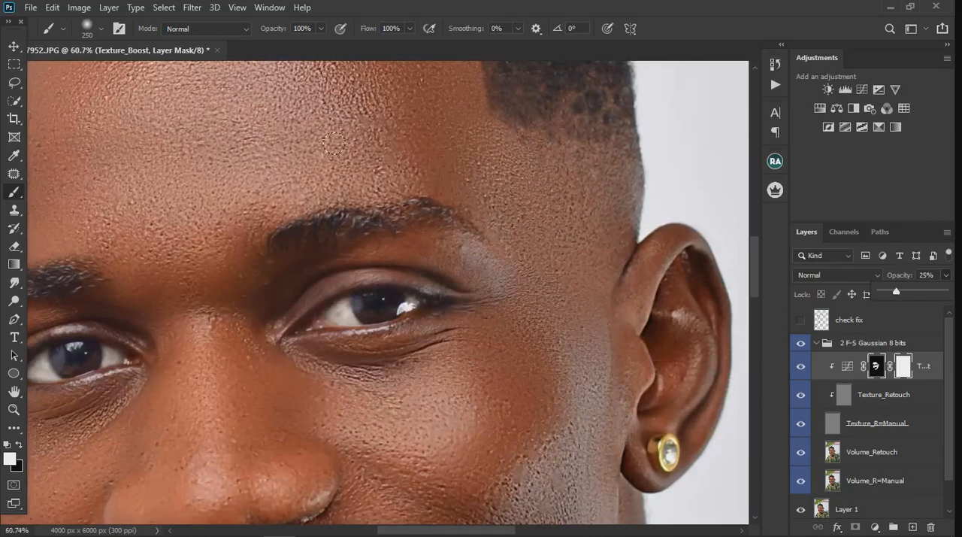
pyautogui.scroll(-3, 334, 159)
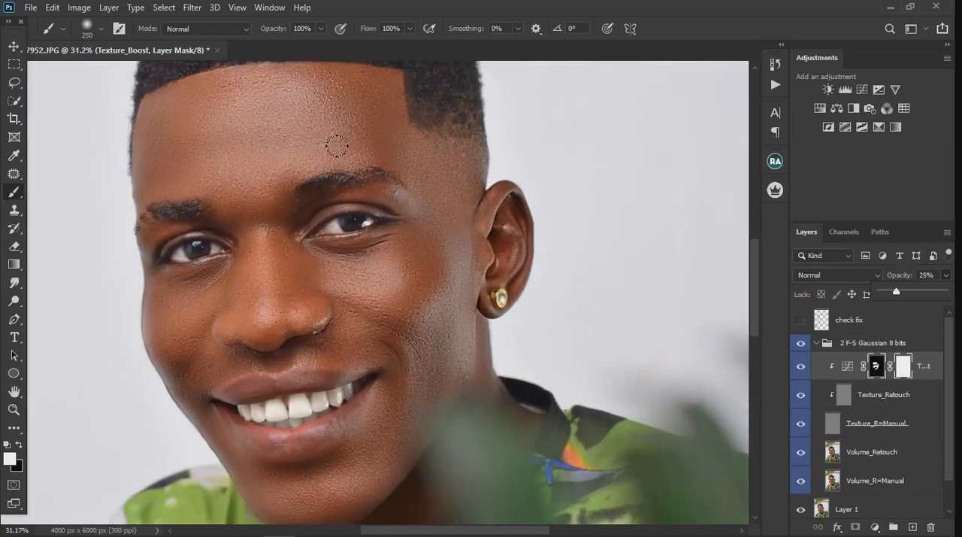
pyautogui.scroll(-3, 333, 159)
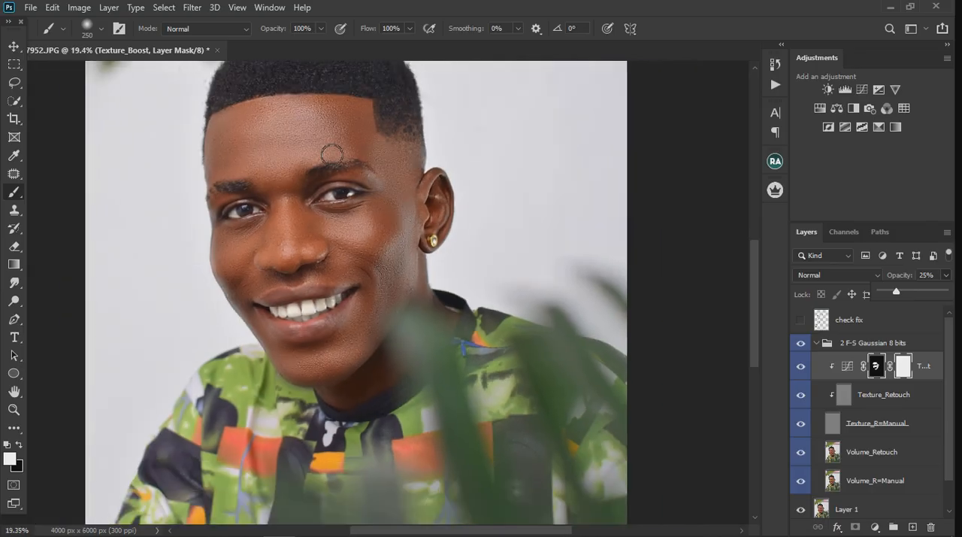
# Collapse the 2 F-S Gaussian 8 bits group and compare the whole portrait with and without it
pyautogui.scroll(-1, 337, 159)
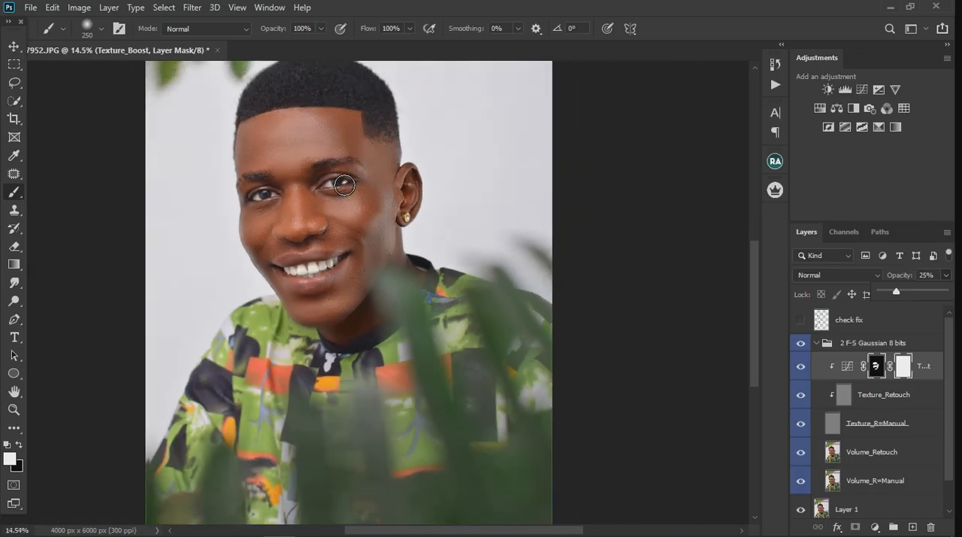
pyautogui.click(817, 343)
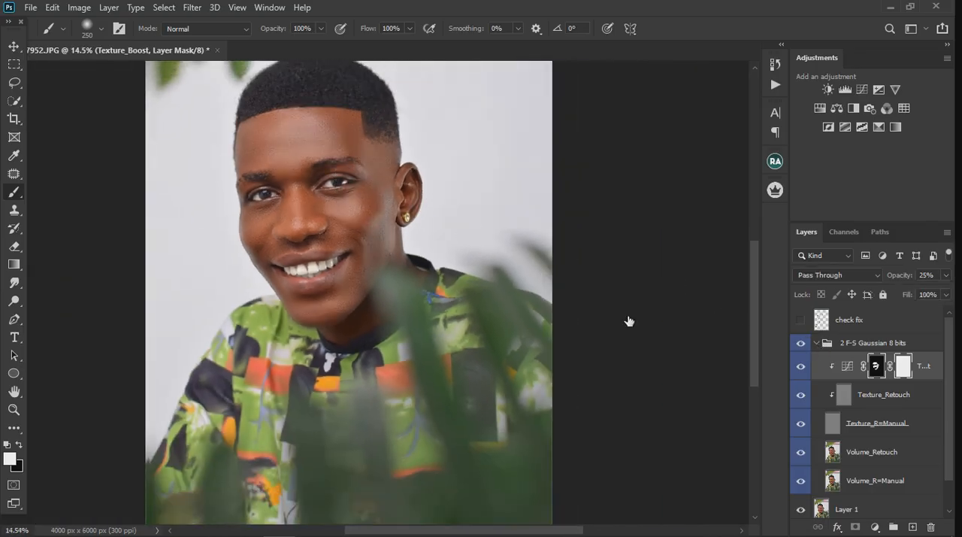
pyautogui.click(803, 344)
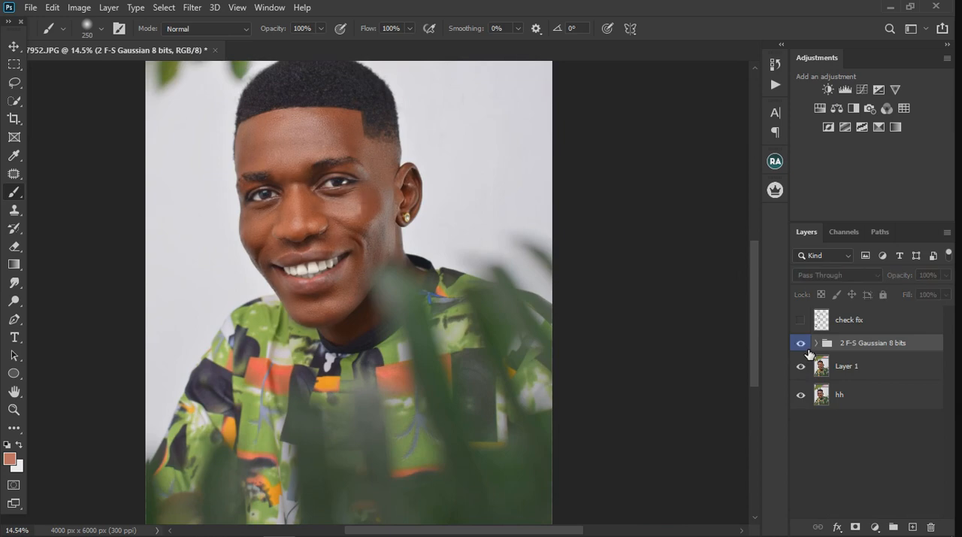
# Add a Selective Color adjustment layer above the 2 F-S Gaussian 8 bits group and slightly raise Yellow in the Reds
pyautogui.scroll(1, 348, 190)
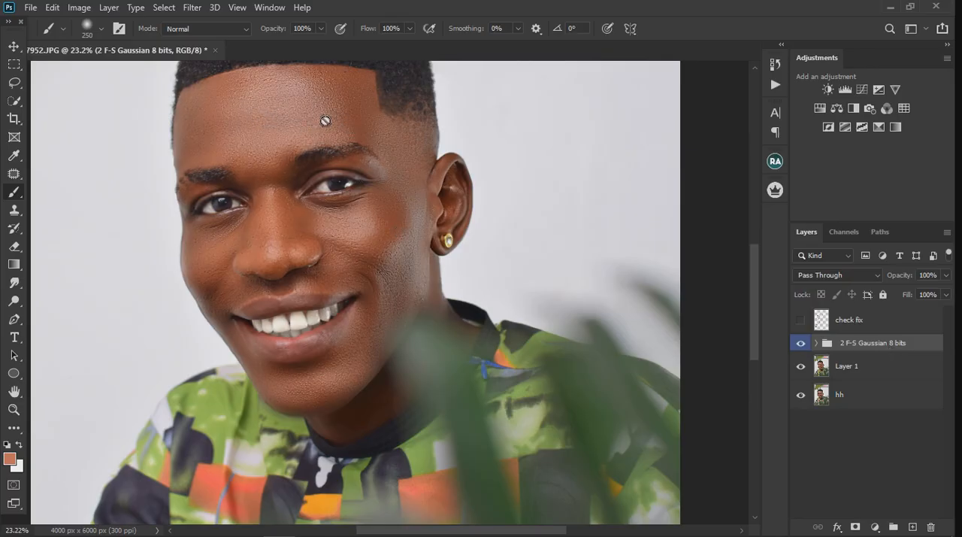
pyautogui.click(874, 528)
pyautogui.click(876, 526)
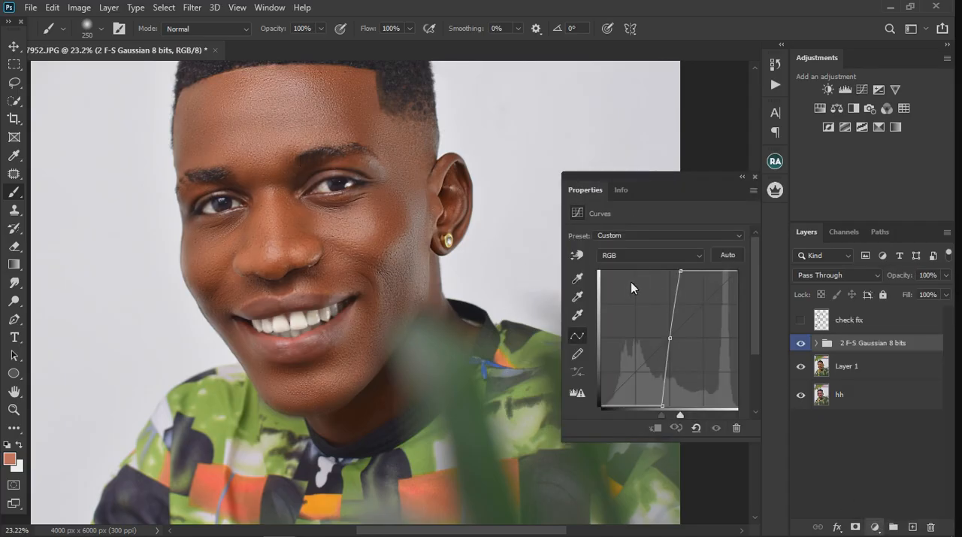
pyautogui.click(624, 256)
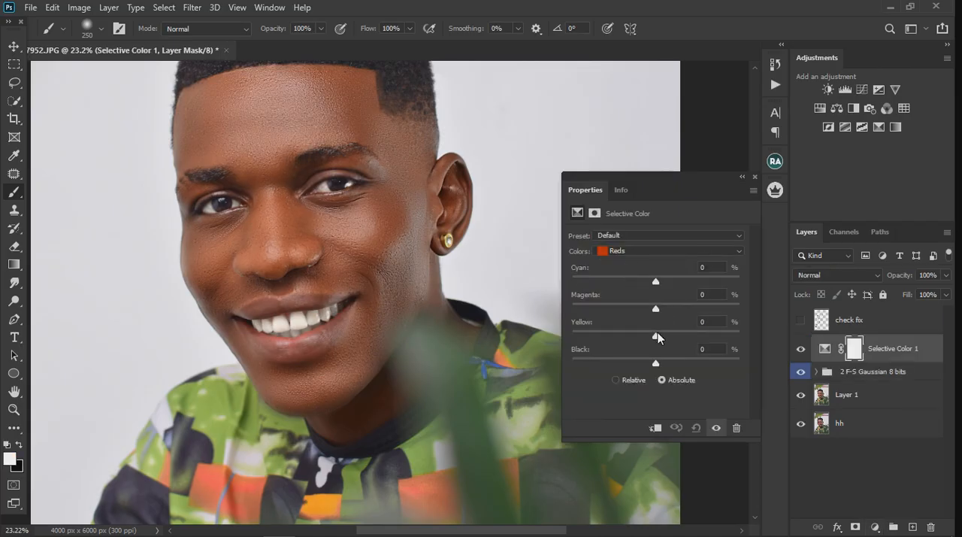
pyautogui.moveTo(657, 334); pyautogui.dragTo(661, 335)
pyautogui.moveTo(663, 336); pyautogui.dragTo(662, 336)
# In the Selective Color layer's Yellows, lower Cyan to about -12% and slightly raise Yellow
pyautogui.click(626, 251)
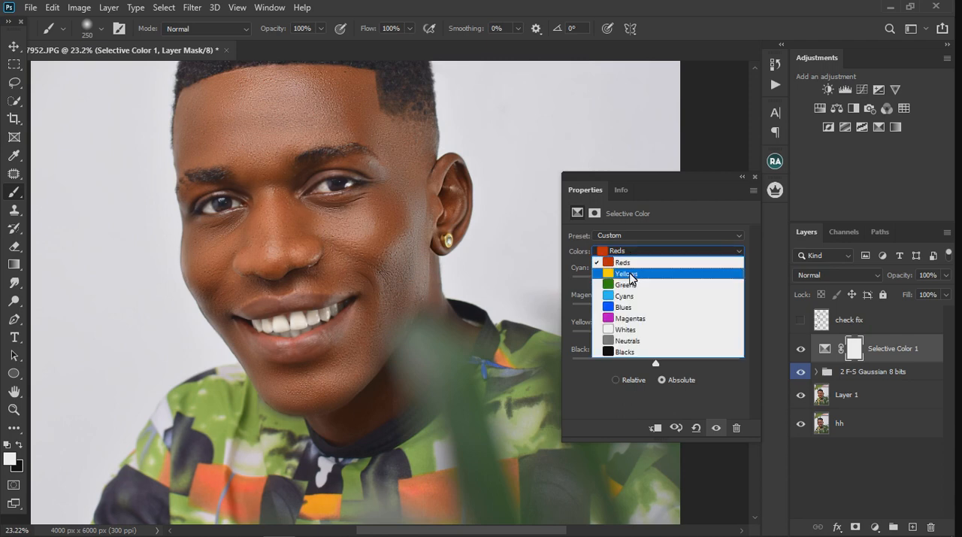
pyautogui.click(632, 275)
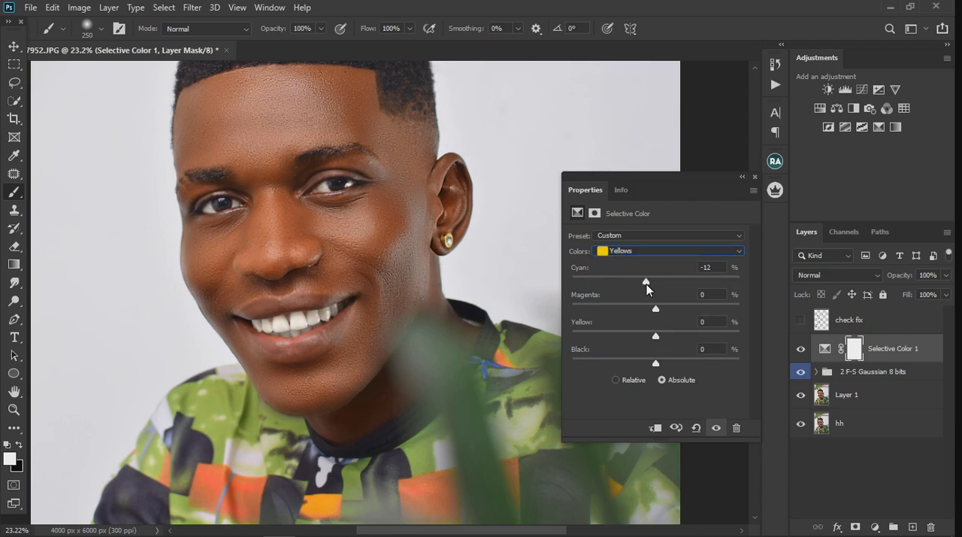
pyautogui.moveTo(658, 334); pyautogui.dragTo(661, 333)
pyautogui.click(756, 177)
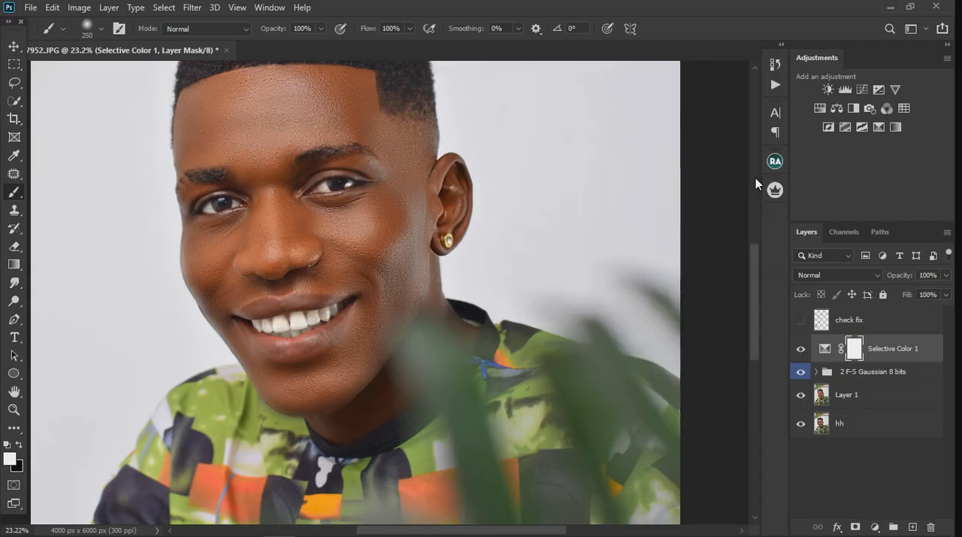
pyautogui.scroll(-4, 350, 218)
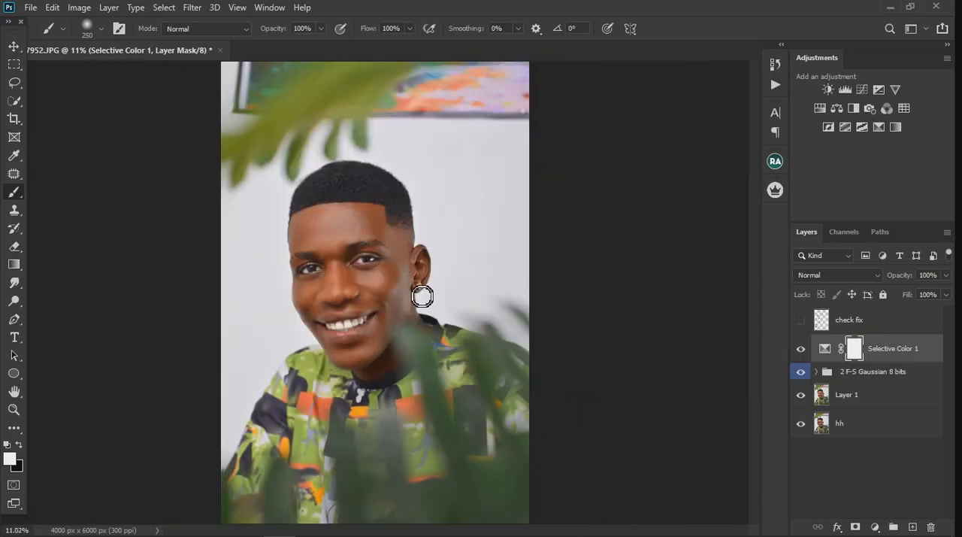
pyautogui.scroll(2, 423, 294)
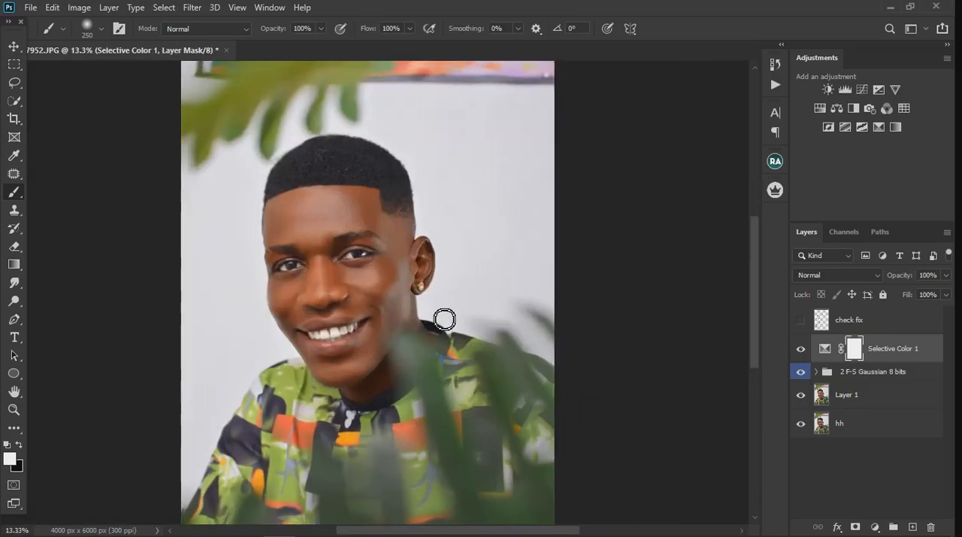
# Stamp all visible layers into a new layer above Selective Color 1, and delete Selective Color 1 with the 2 F-S Gaussian 8 bits group
pyautogui.click(899, 385)
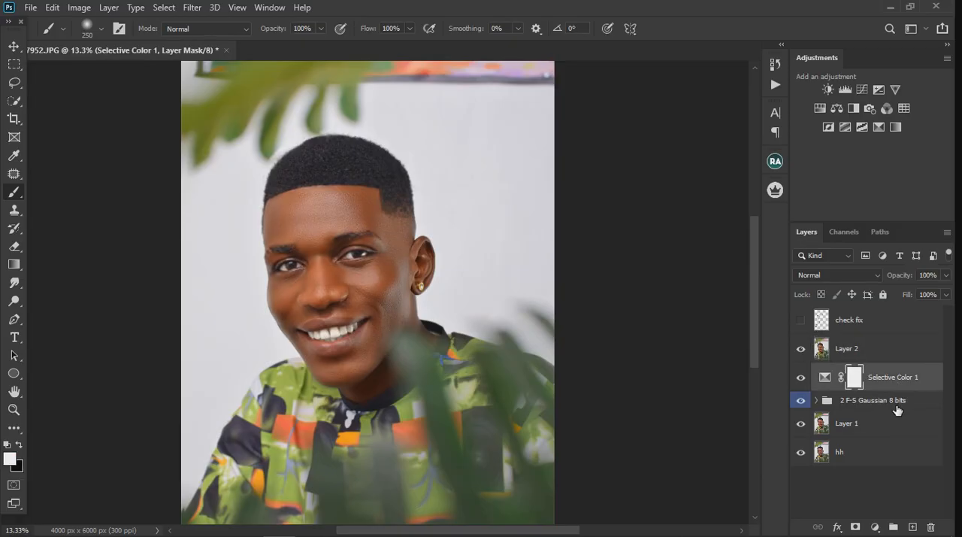
pyautogui.keyDown('shift'); pyautogui.click(896, 406); pyautogui.keyUp('shift')
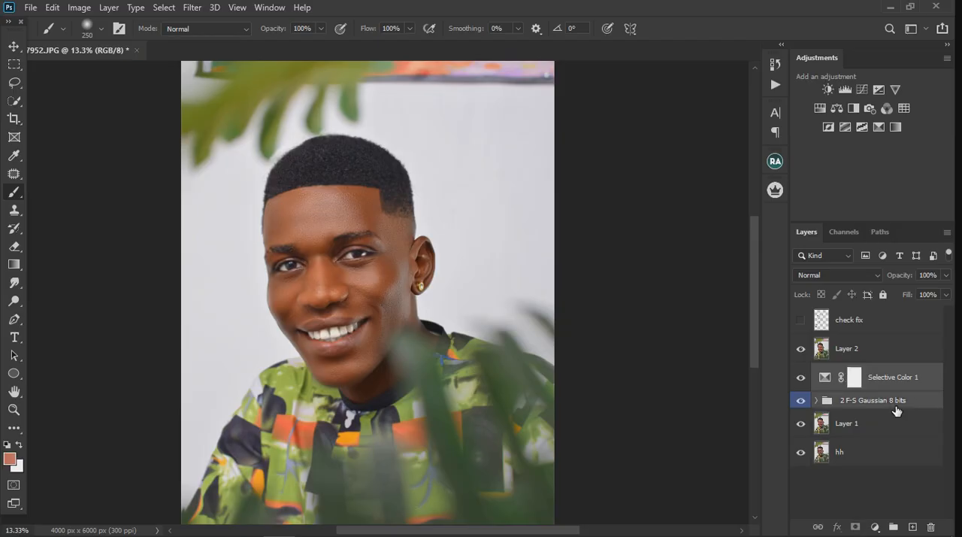
pyautogui.press('Delete')
# Compare the portrait with and without Layer 2 over Layer 1, and examine the face up close
pyautogui.click(801, 350)
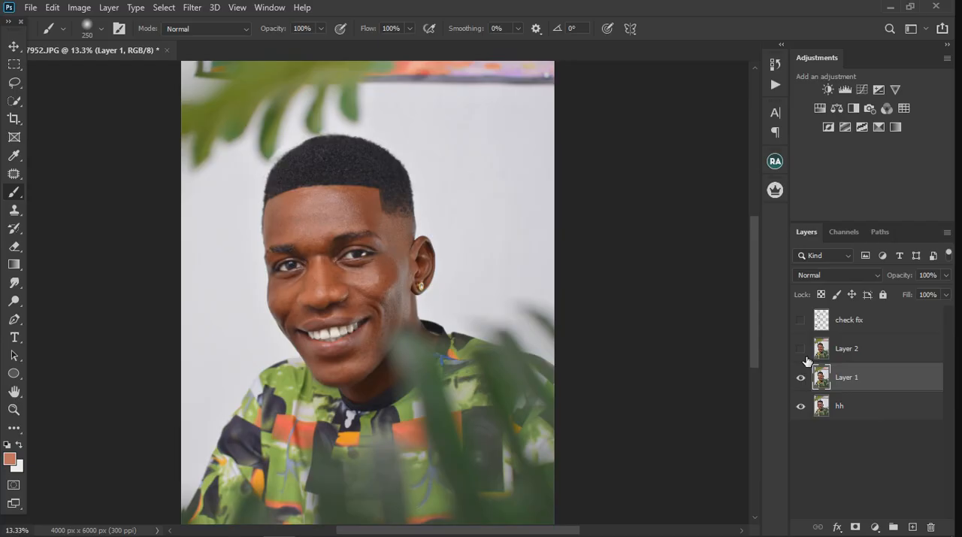
pyautogui.click(801, 349)
pyautogui.scroll(2, 359, 315)
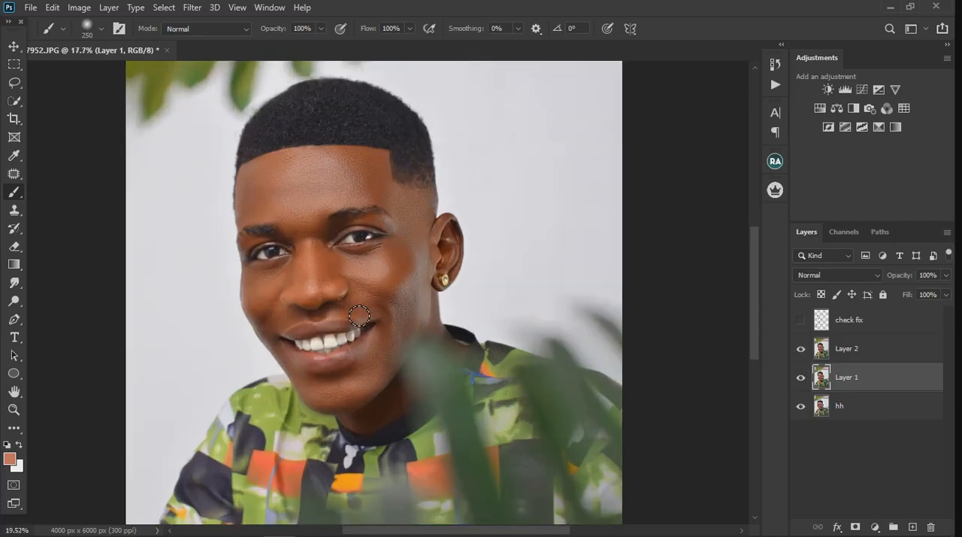
pyautogui.scroll(1, 358, 316)
# Hide Layer 1 to compare the retouched Layer 2 against the original hh layer, and make Layer 2 the active layer
pyautogui.click(801, 378)
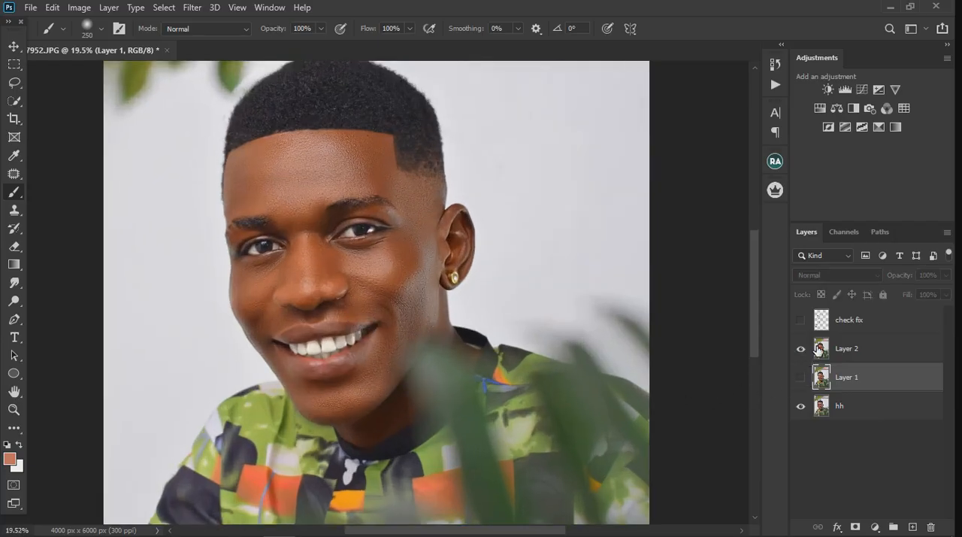
pyautogui.click(801, 348)
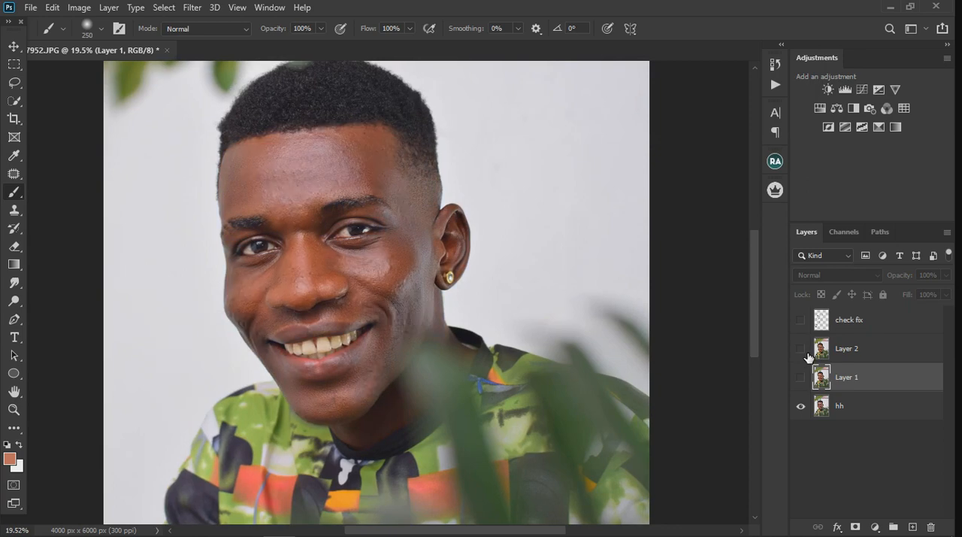
pyautogui.click(801, 349)
pyautogui.scroll(-2, 282, 208)
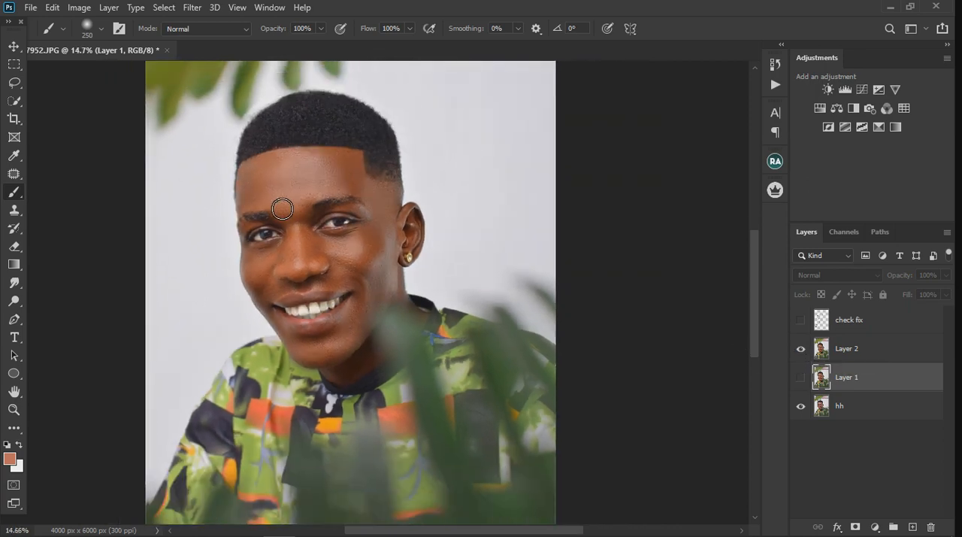
pyautogui.scroll(2, 282, 209)
pyautogui.click(801, 349)
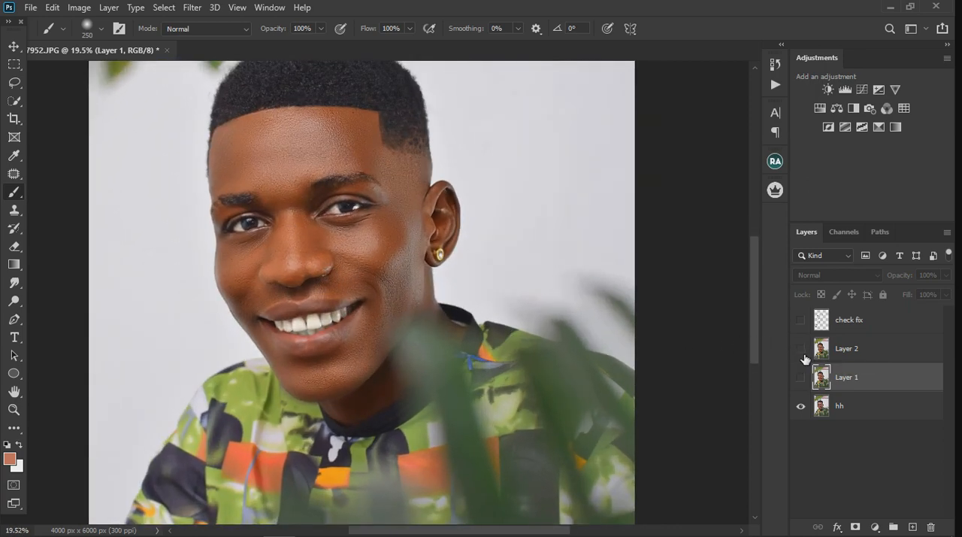
pyautogui.click(801, 349)
pyautogui.scroll(2, 292, 235)
pyautogui.scroll(1, 293, 235)
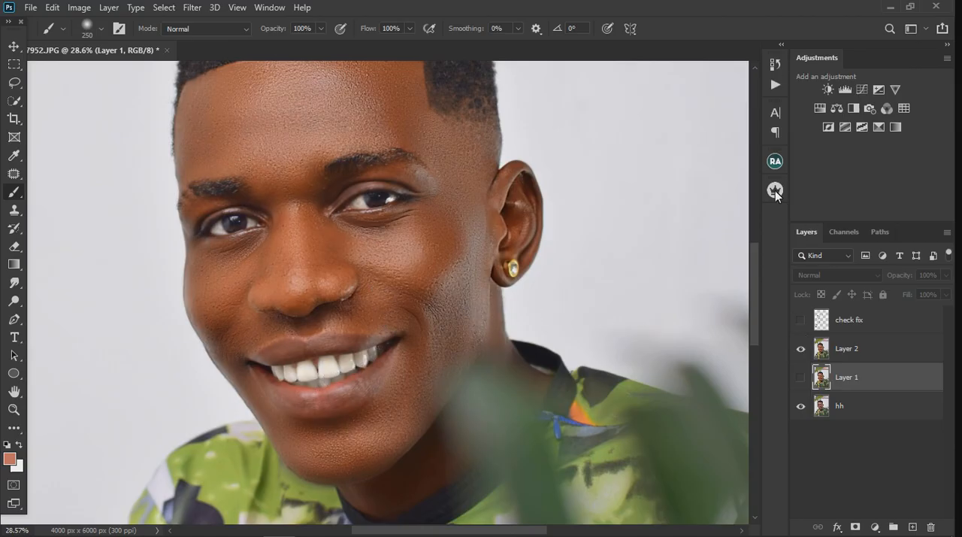
pyautogui.hotkey('alt', ']')
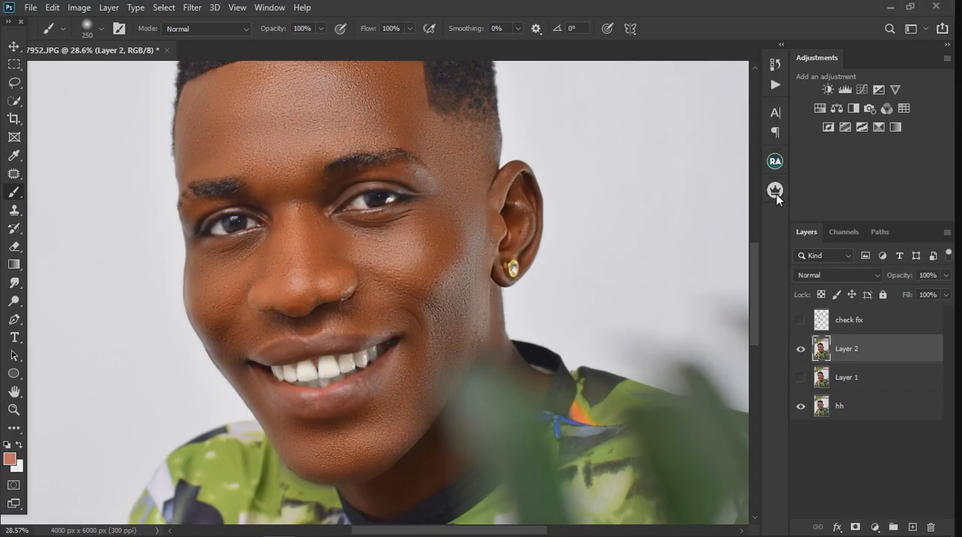
pyautogui.click(775, 191)
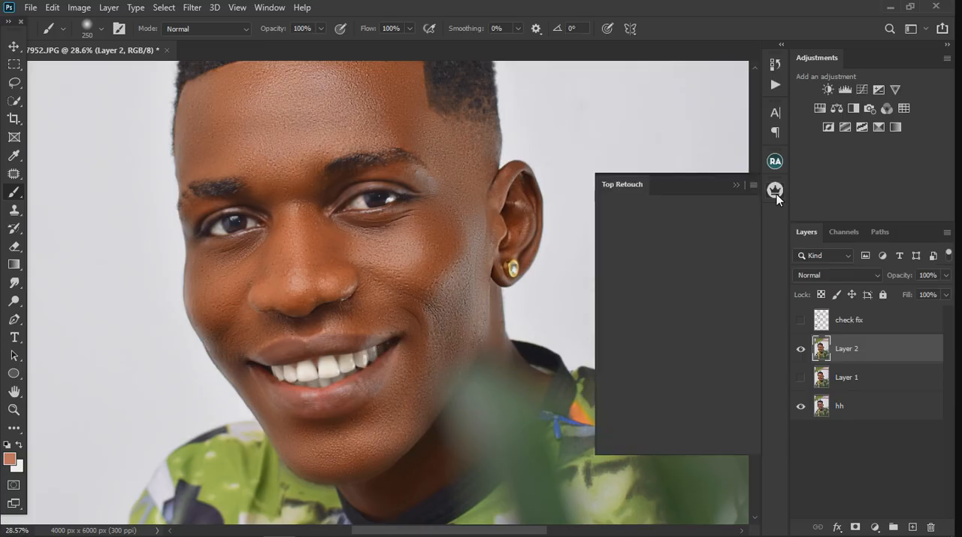
pyautogui.click(735, 185)
pyautogui.click(725, 182)
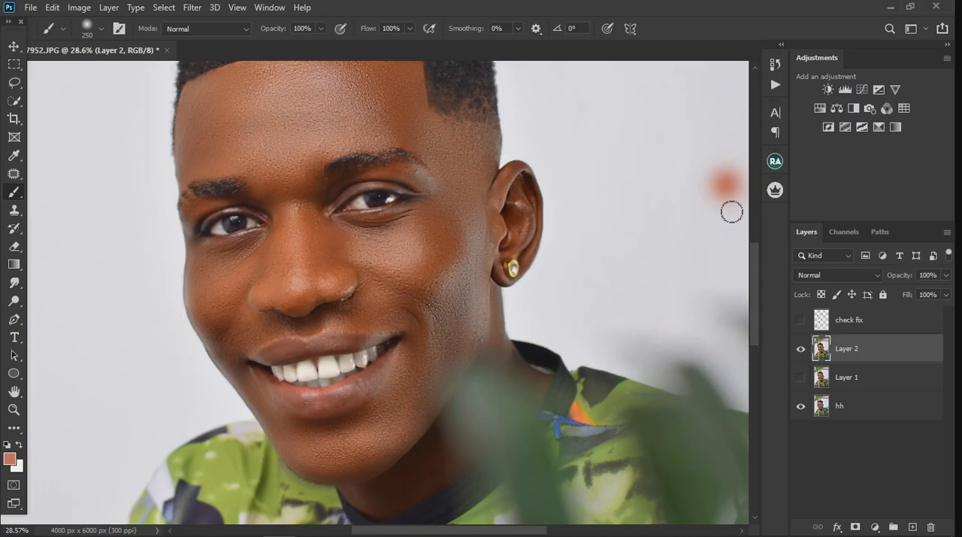
pyautogui.hotkey('ctrl', 'z')
pyautogui.scroll(-2, 379, 194)
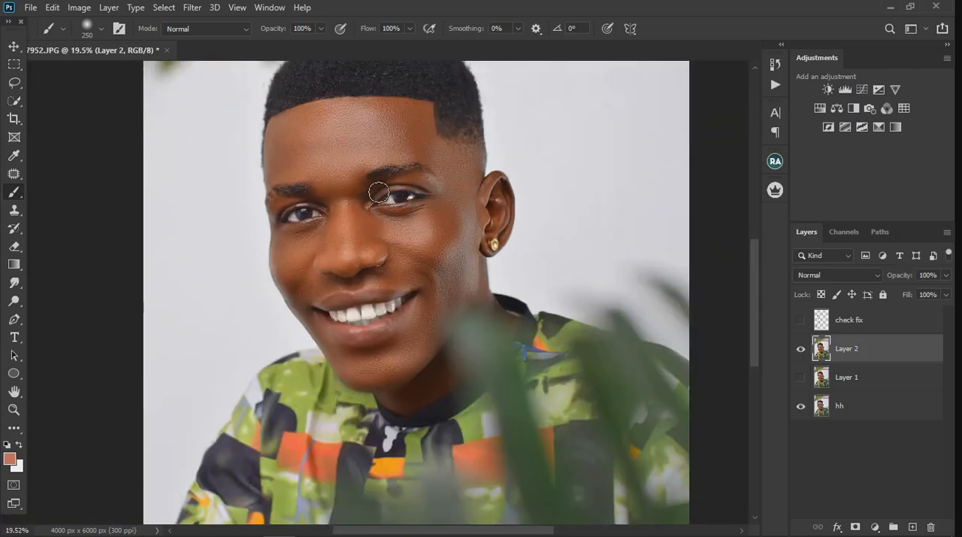
pyautogui.scroll(-1, 379, 194)
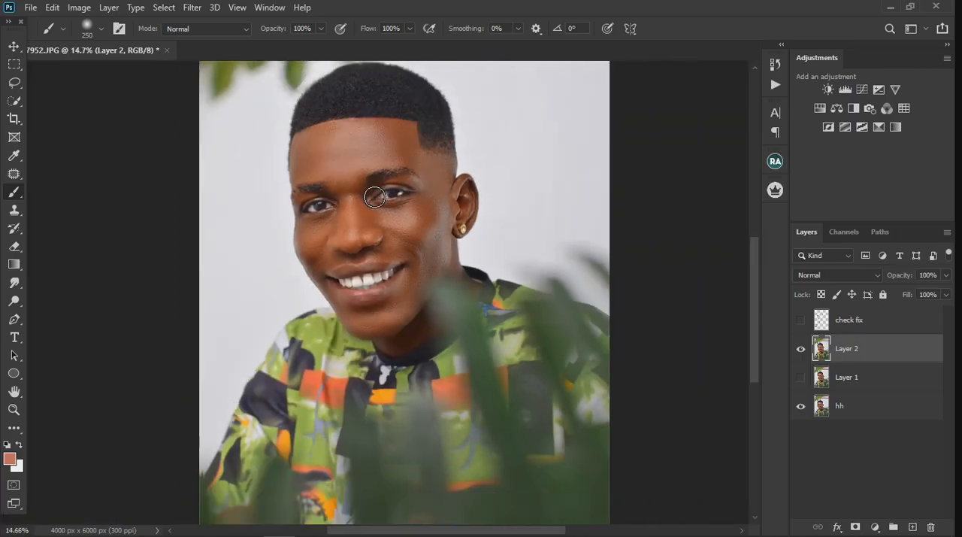